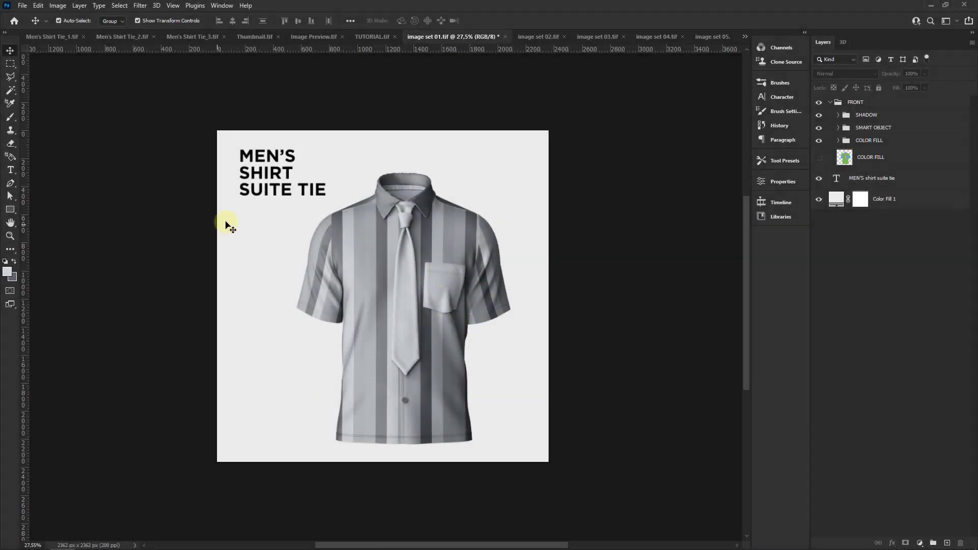
Step: Export image set 01 as a 2362 x 2362 JPG, replacing the existing image set 01.jpg
click(446, 285)
click(22, 5)
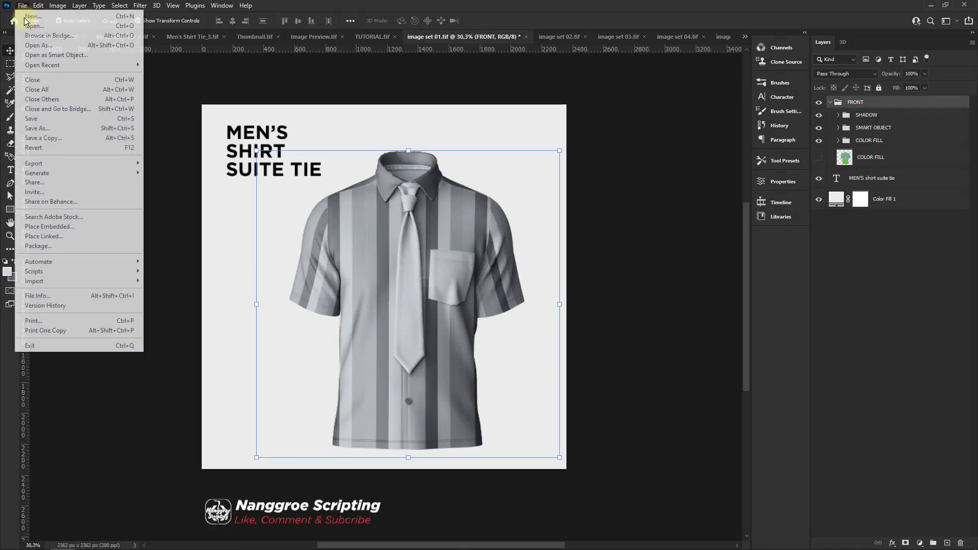
mouse_move(34, 163)
click(168, 173)
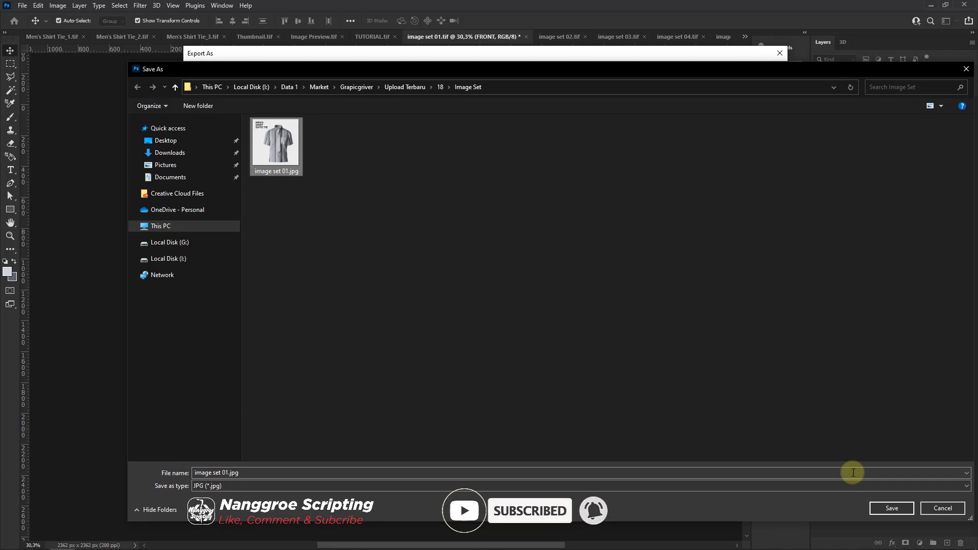
click(892, 508)
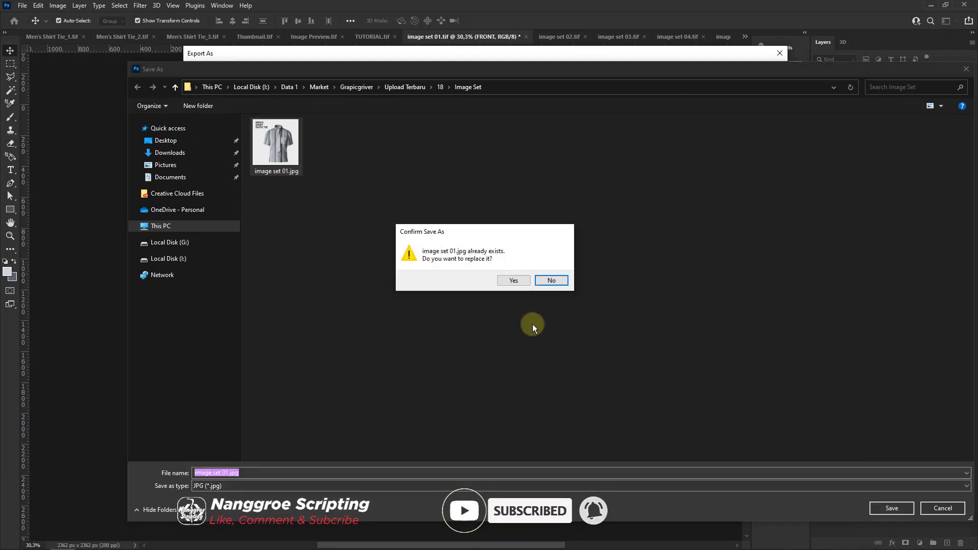
click(511, 280)
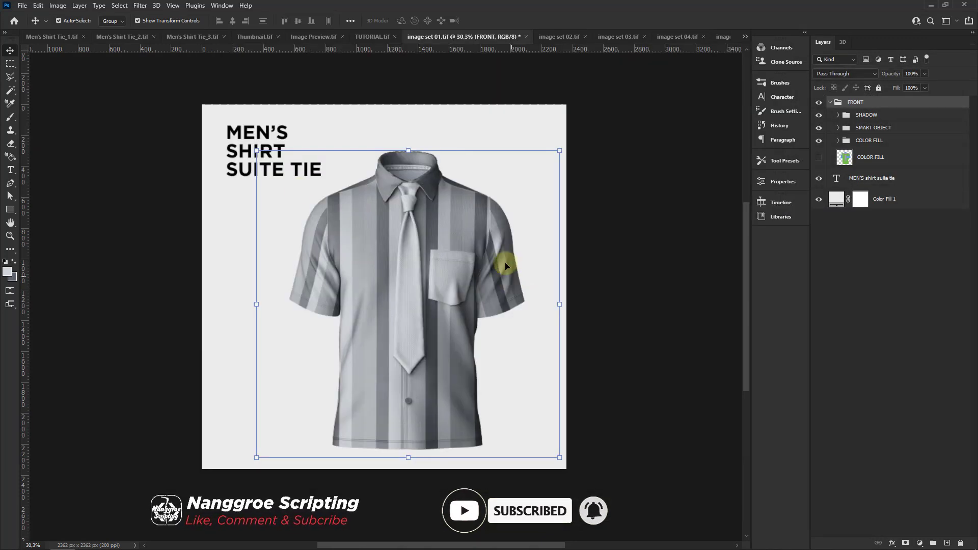
Step: Change image set 02's background colour fill to light grey
click(536, 34)
double_click(837, 497)
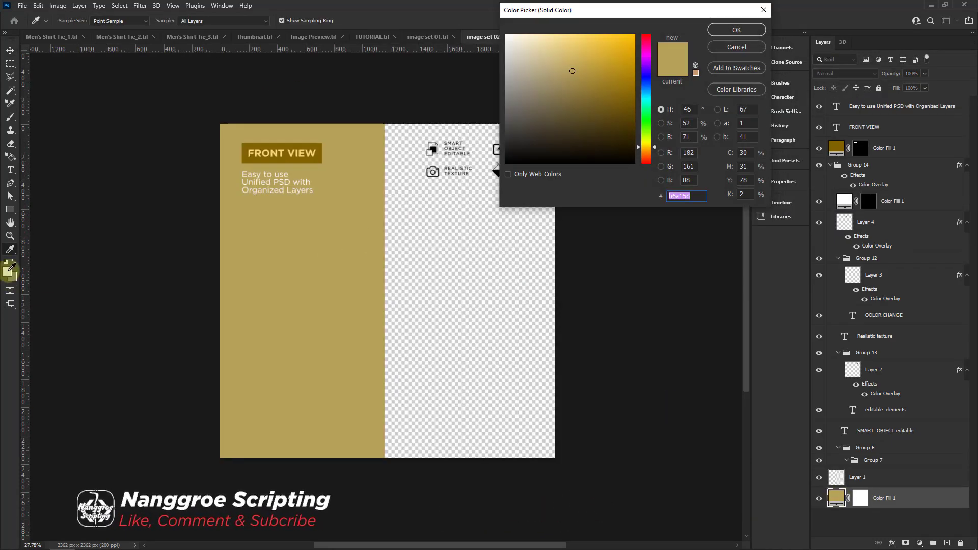
click(8, 271)
click(736, 30)
Step: Turn the gold FRONT VIEW label box grey
key(v)
click(319, 160)
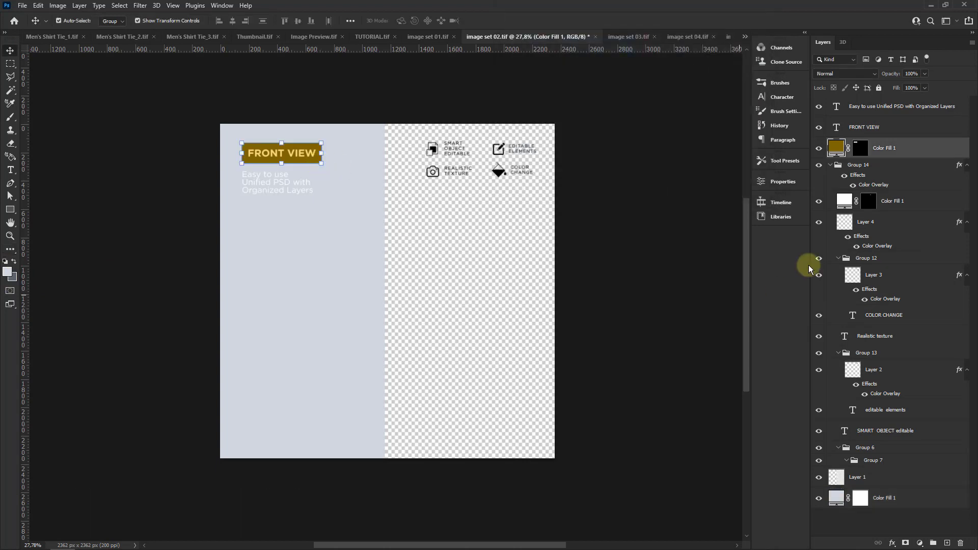
double_click(836, 148)
click(7, 271)
click(734, 30)
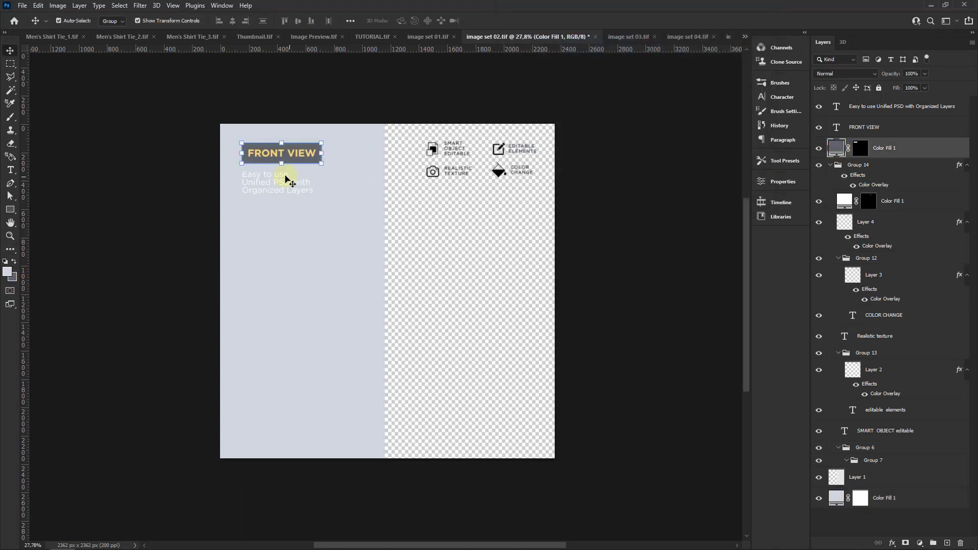
Step: Recolour the FRONT VIEW text light grey with the eyedropper
click(305, 153)
click(784, 183)
click(726, 333)
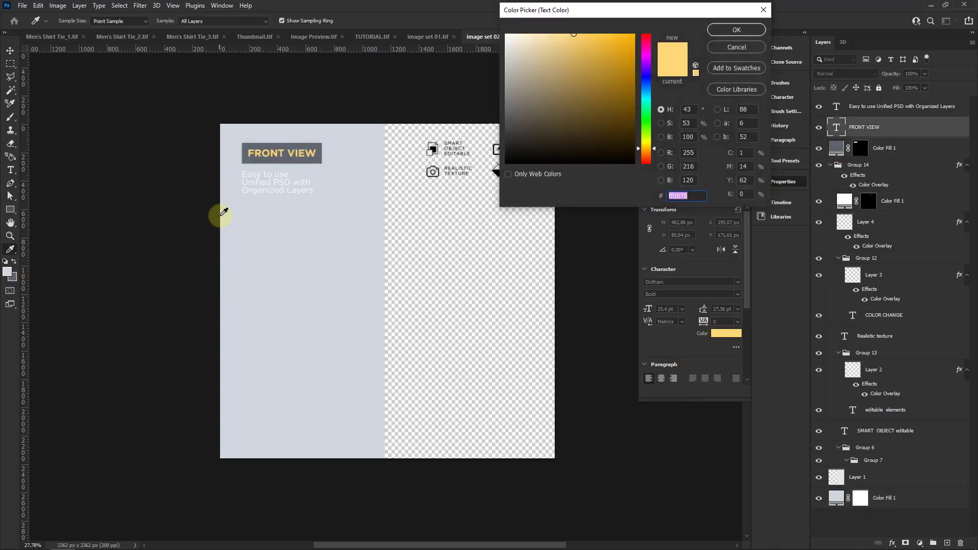
click(224, 212)
click(735, 39)
click(733, 180)
Step: Recolour the 'Easy to use' text dark grey, sampled from the FRONT VIEW box
click(284, 186)
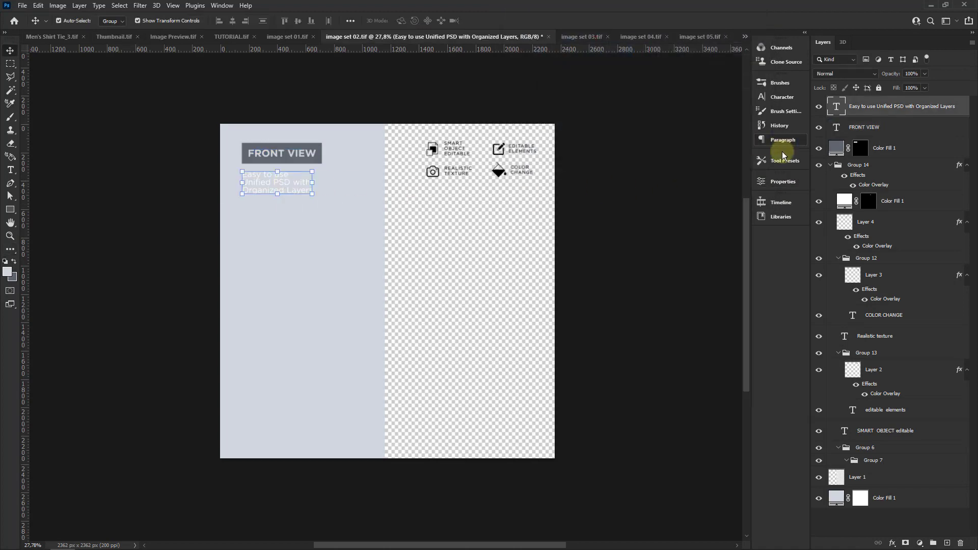
click(782, 182)
click(726, 333)
click(314, 157)
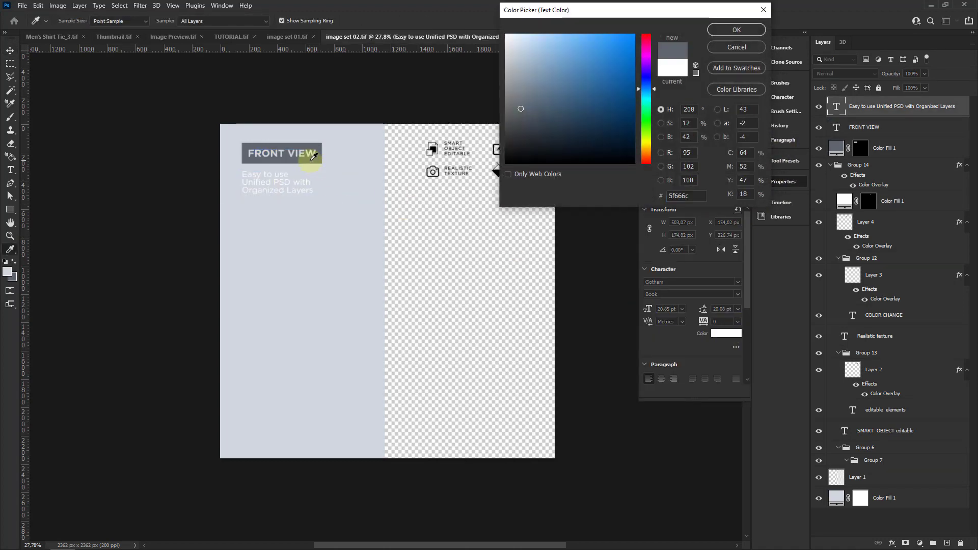
click(737, 30)
click(734, 175)
click(77, 42)
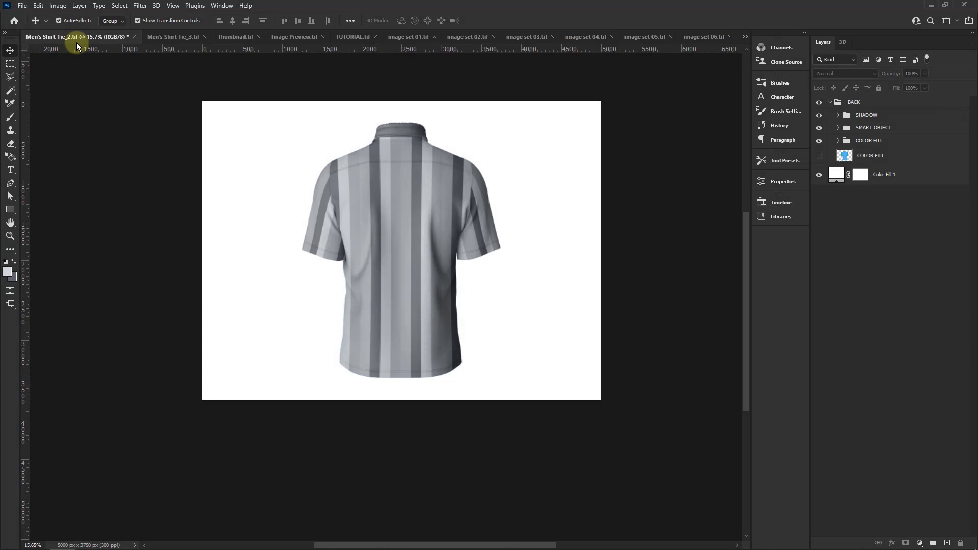
Step: Bring the FRONT shirt from Men's Shirt Tie_1 into image set 02, scaled and centred
click(745, 36)
click(618, 91)
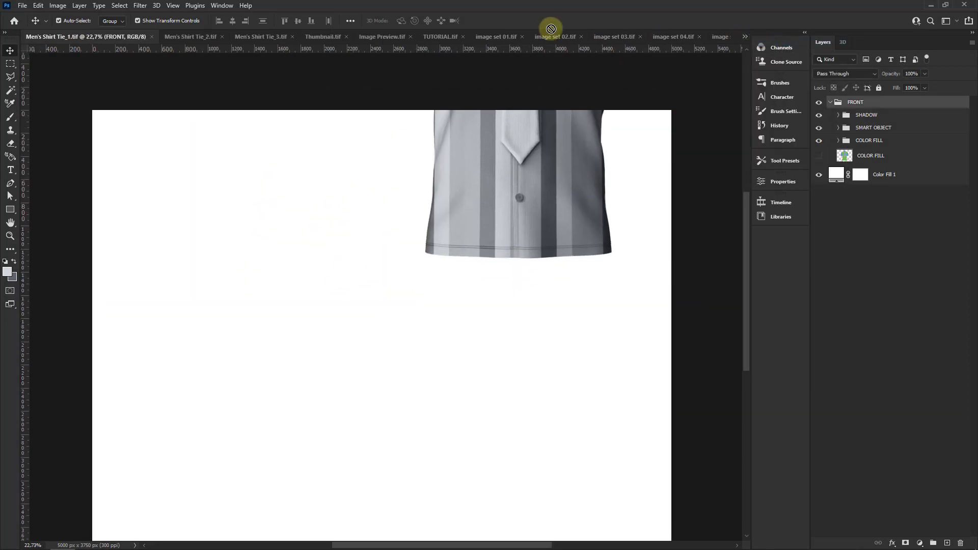
drag(550, 28, 405, 266)
drag(564, 107, 511, 185)
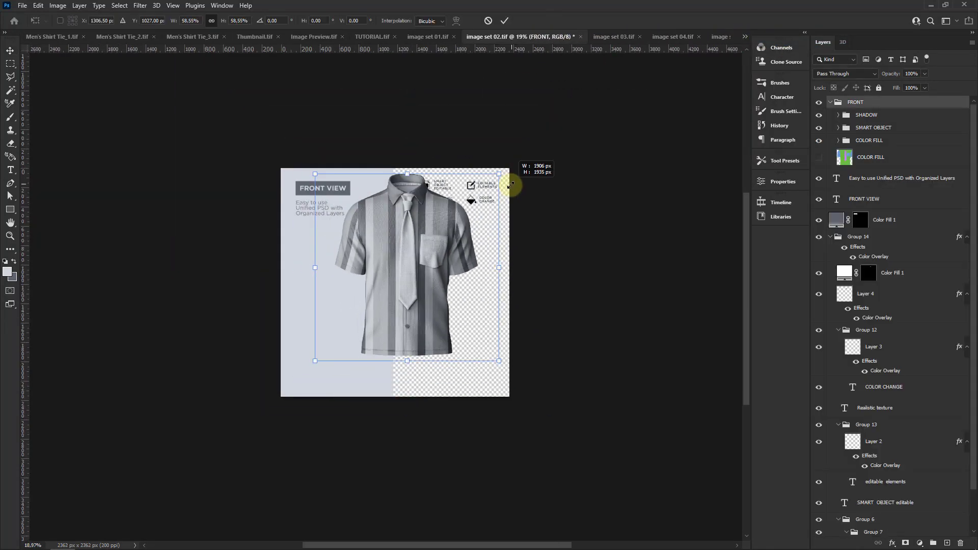
scroll(511, 186, up, 2)
drag(404, 207, 399, 243)
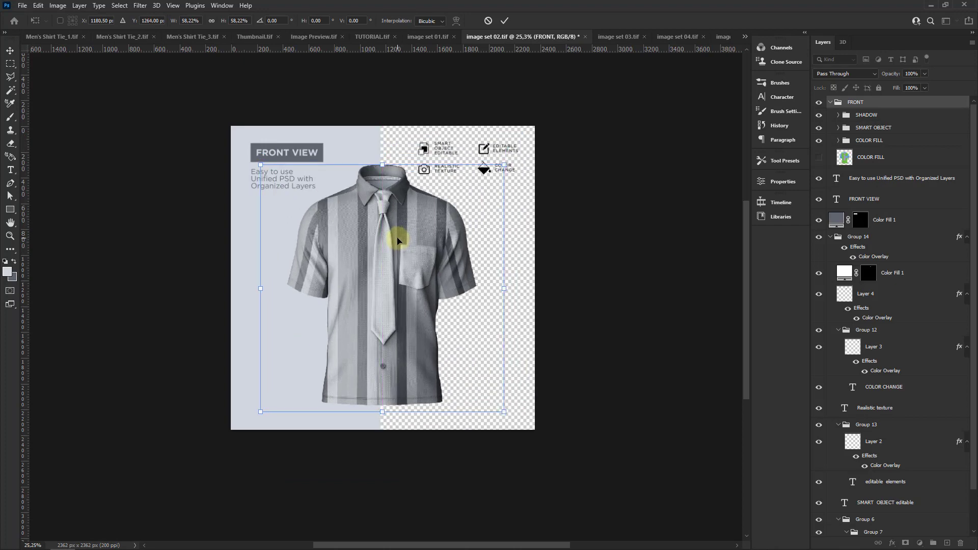
key(Return)
Step: Export image set 02 as image set 02.jpg
scroll(375, 214, up, 1)
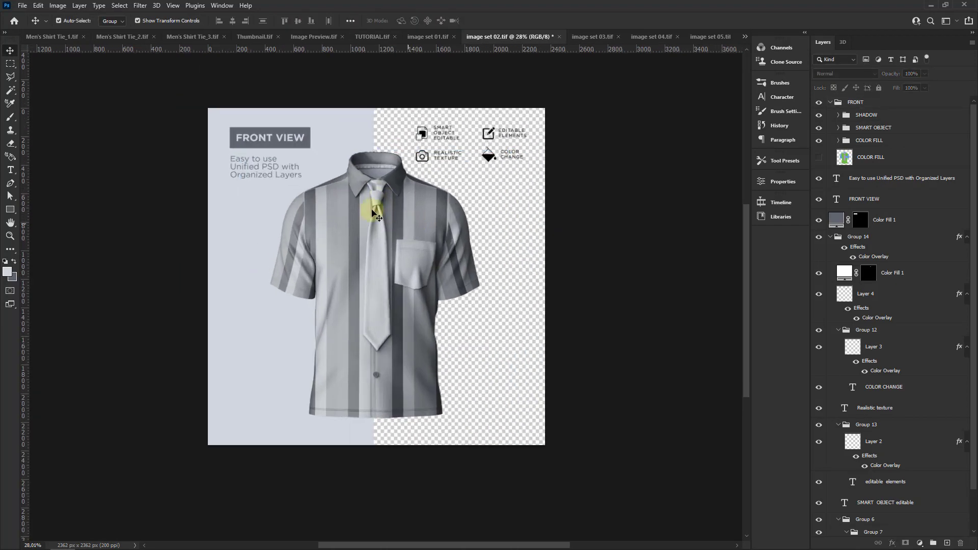
click(22, 5)
click(173, 173)
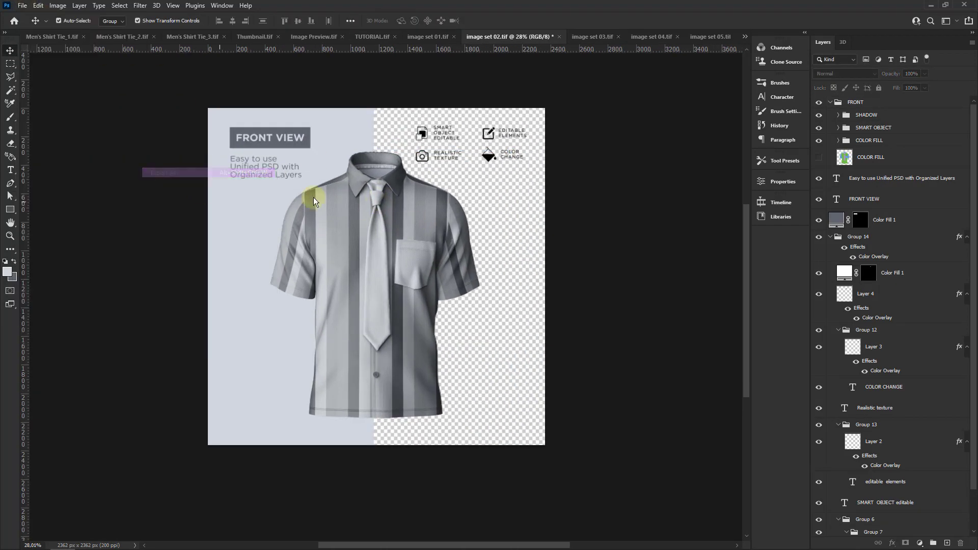
click(764, 473)
key(Return)
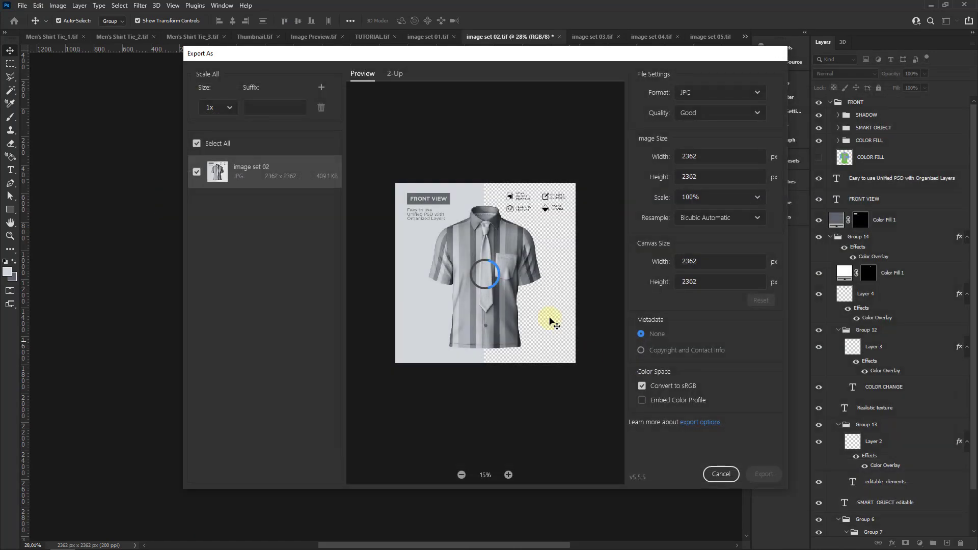
Step: Delete image set 03's long-sleeve shirt and drag in the back shirt from Men's Shirt Tie_2
click(591, 36)
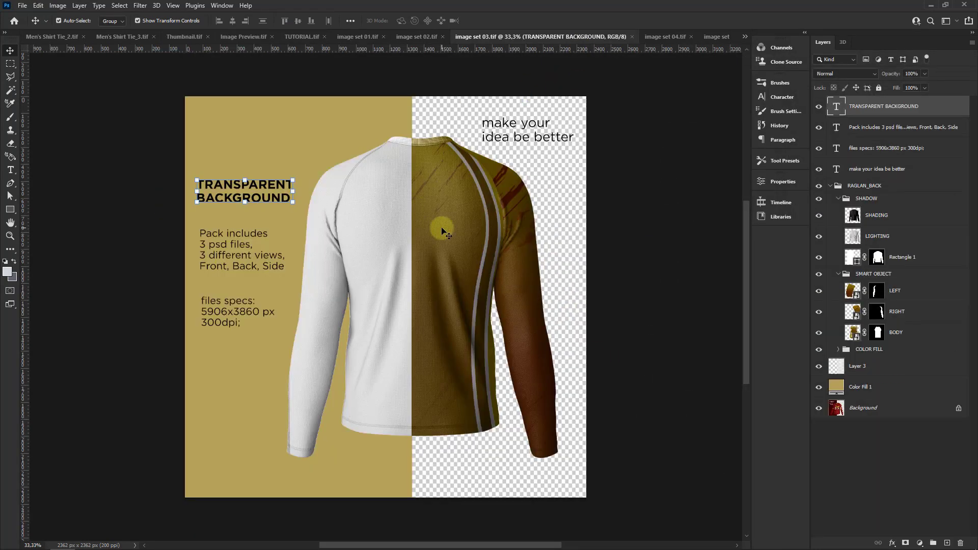
click(443, 227)
key(Delete)
click(73, 98)
click(122, 37)
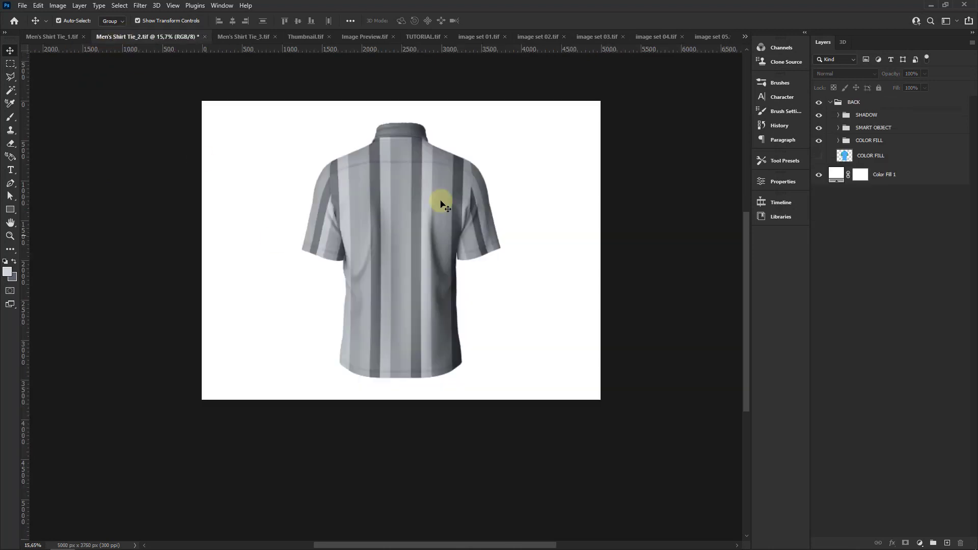
mouse_move(437, 197)
mouse_down()
mouse_move(611, 36)
mouse_move(445, 252)
mouse_up()
Step: Scale the back shirt down and position it within the canvas
key(ctrl+t)
scroll(444, 251, down, 2)
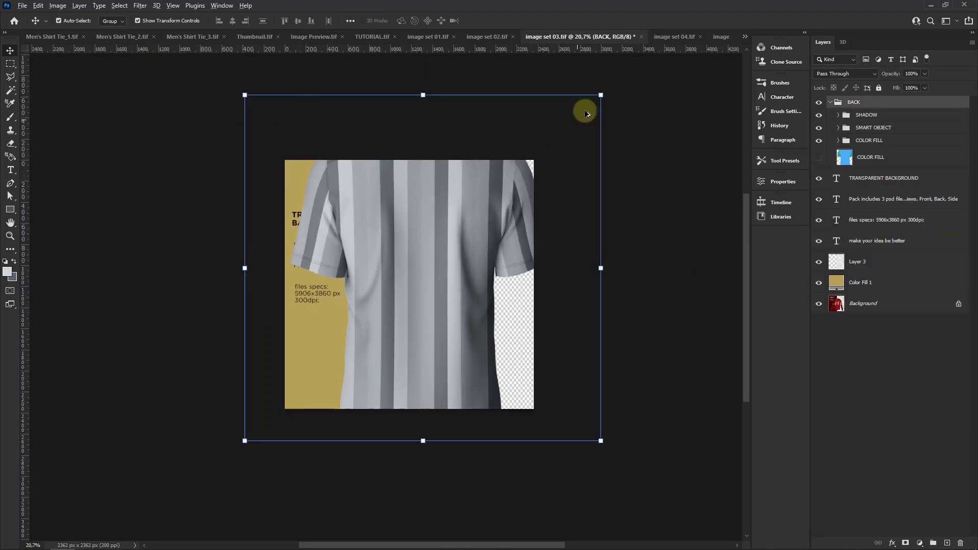
drag(584, 109, 537, 152)
drag(443, 251, 477, 231)
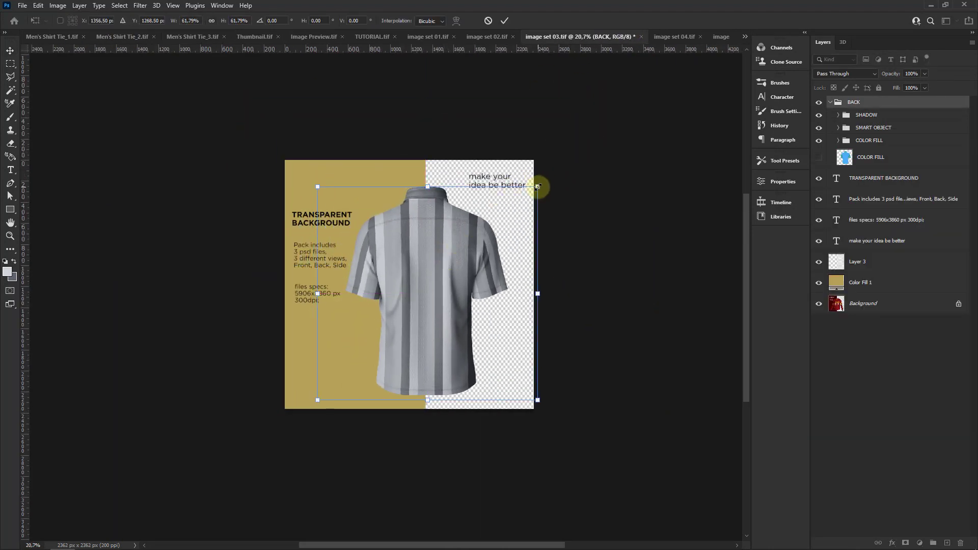
drag(537, 186, 530, 196)
drag(451, 255, 448, 257)
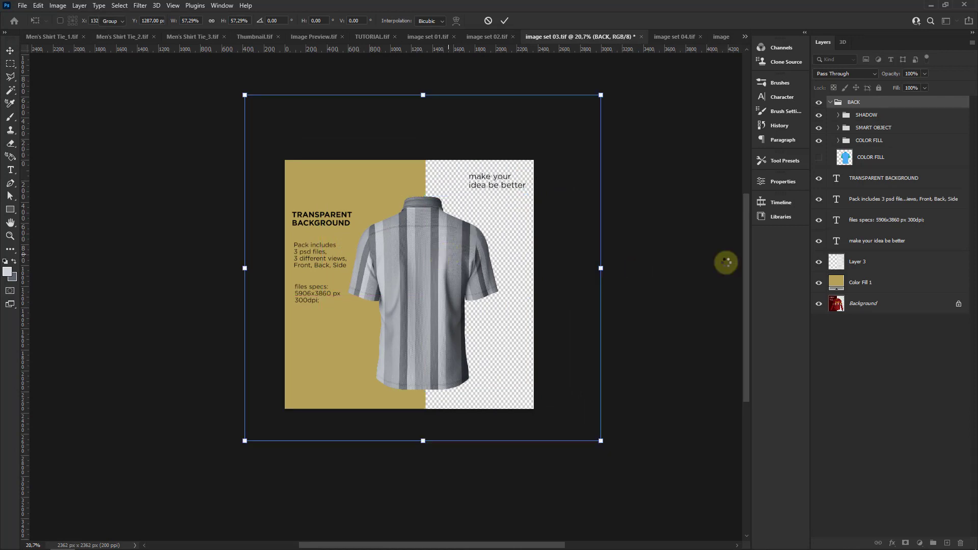
Step: Change the gold background fill to light grey-blue
double_click(837, 282)
click(513, 52)
click(737, 29)
key(v)
key(ctrl+plus)
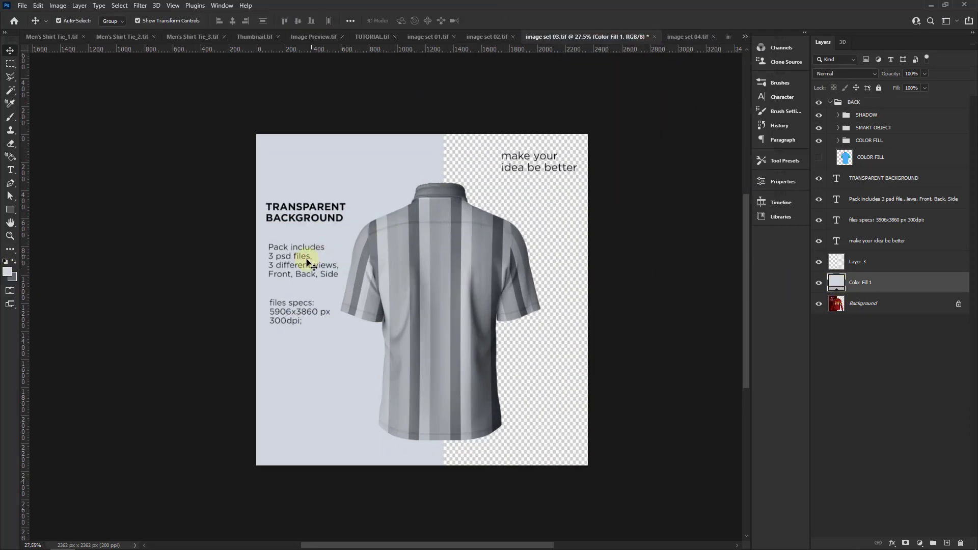
Step: Recolour the heading, Pack includes and file specs text dark grey, sampled from the shirt
click(312, 263)
shift+click(321, 212)
shift+click(295, 332)
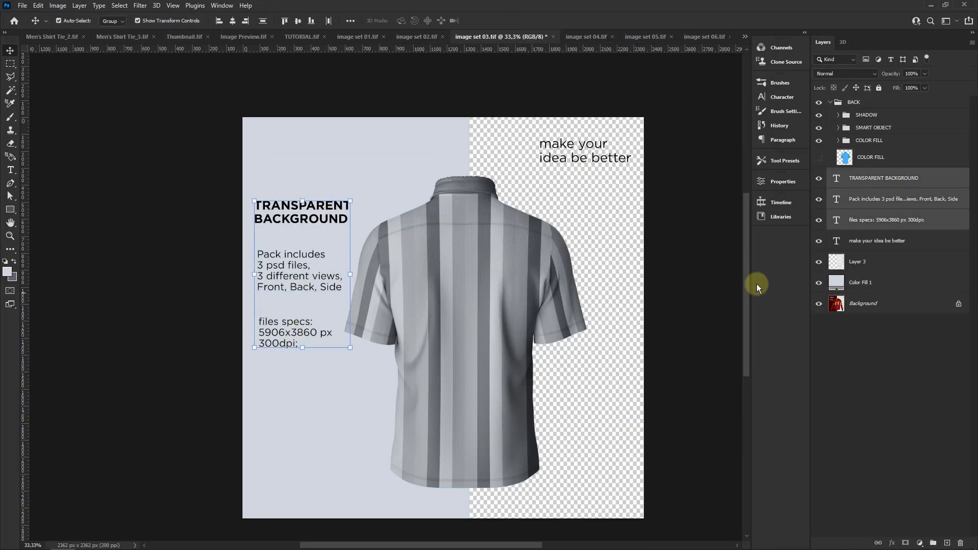
click(778, 182)
click(726, 333)
click(8, 272)
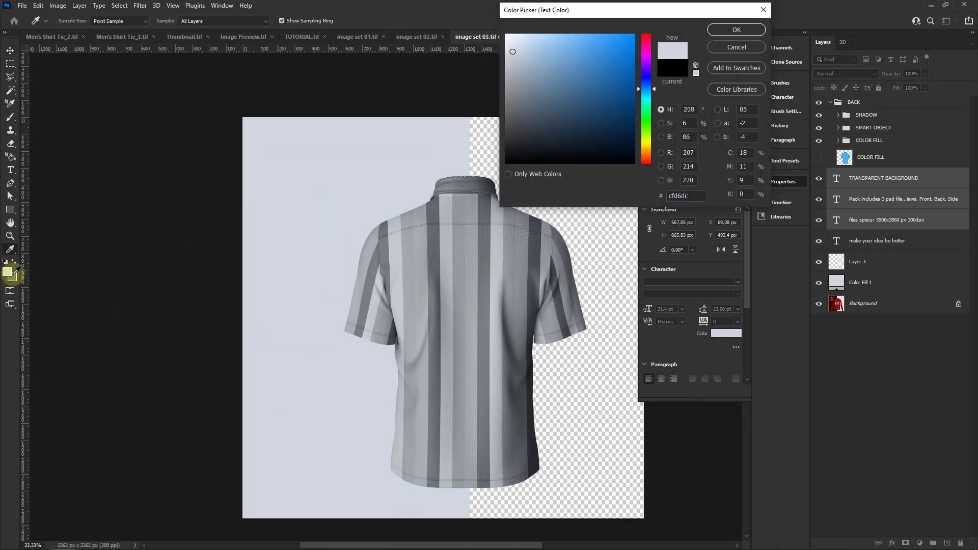
click(377, 220)
click(718, 31)
click(780, 181)
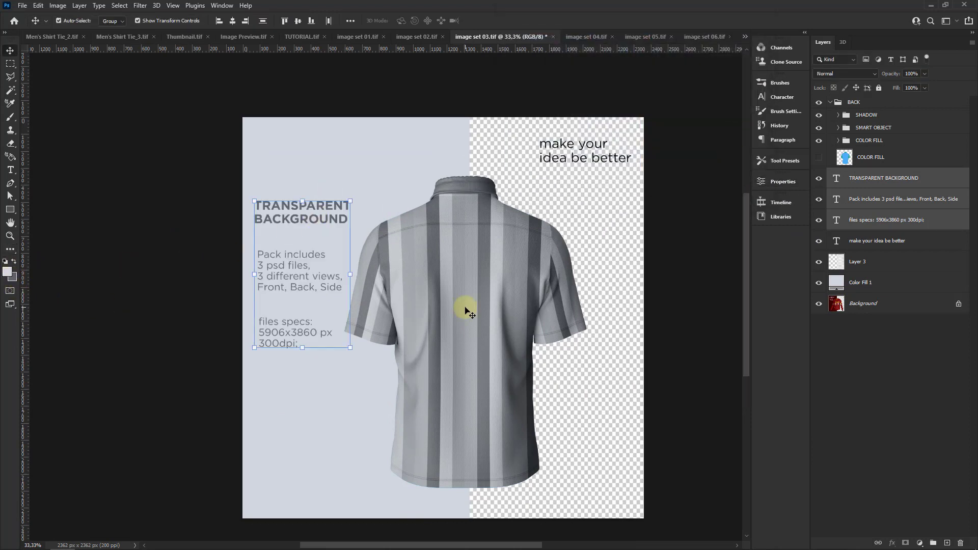
Step: Expand the SHADOW group inside the BACK shirt group
scroll(498, 326, down, 1)
click(530, 345)
click(838, 114)
Step: Draw a white-filled rectangle over the shirt's right side above the SMART OBJECT layer
click(873, 169)
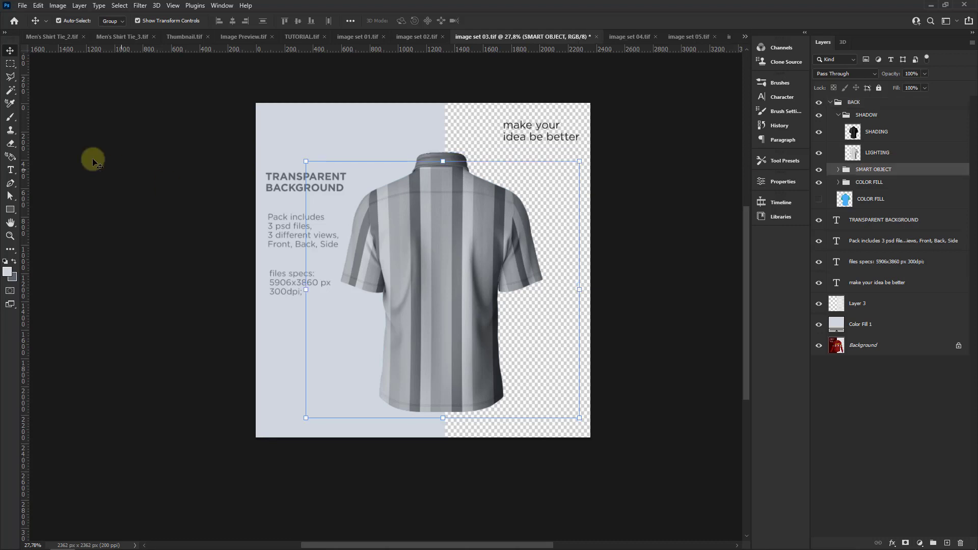
click(10, 209)
drag(543, 399, 546, 423)
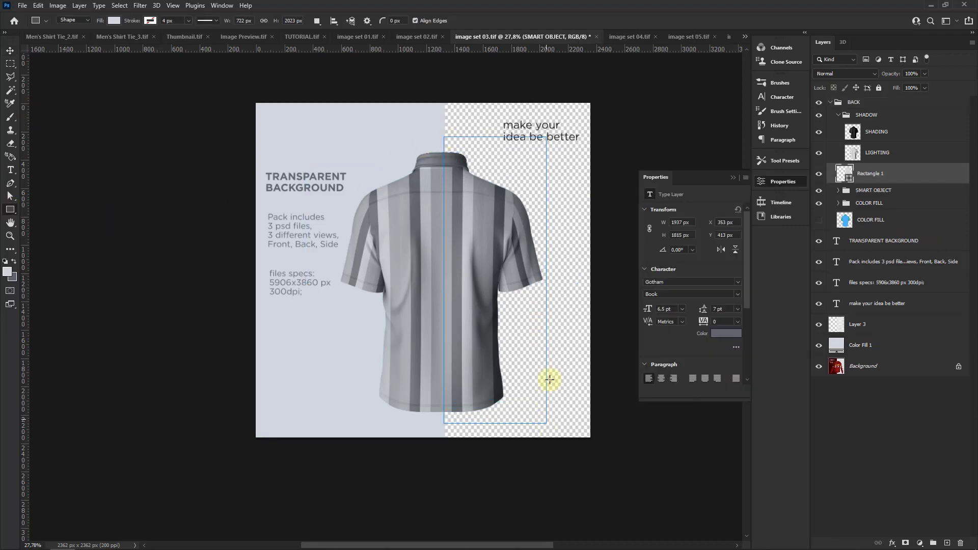
click(676, 284)
click(778, 304)
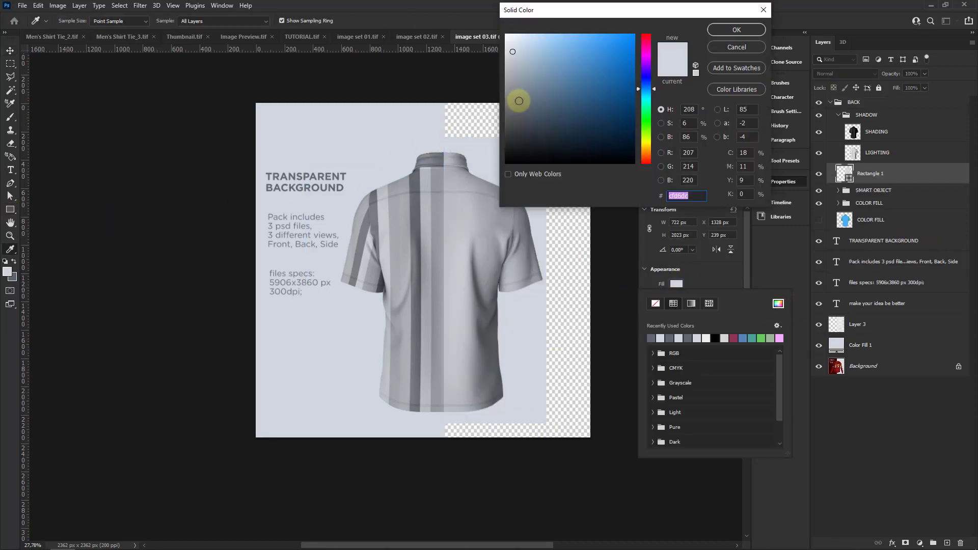
click(749, 32)
click(765, 181)
Step: Move Rectangle 1 below LIGHTING and mask it to the shirt outline
click(12, 51)
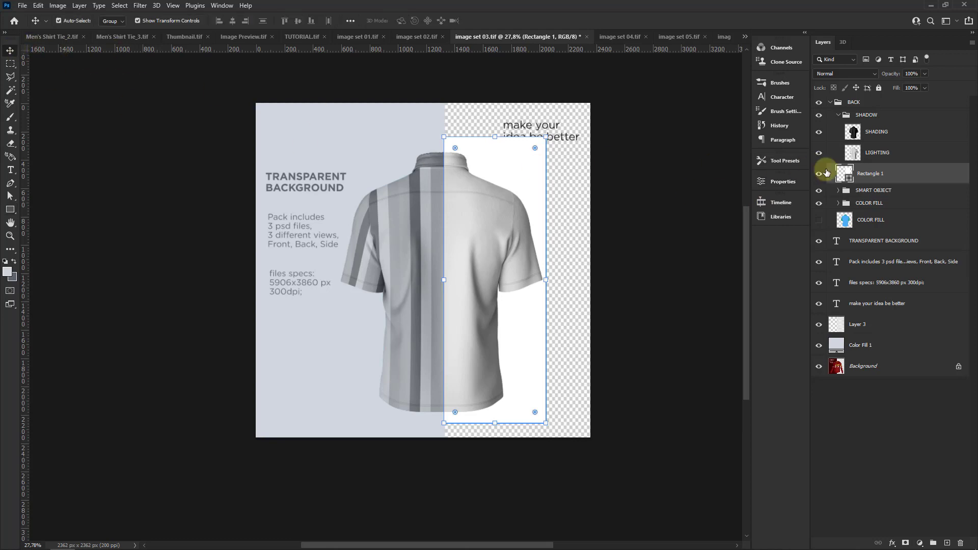
drag(883, 167, 867, 163)
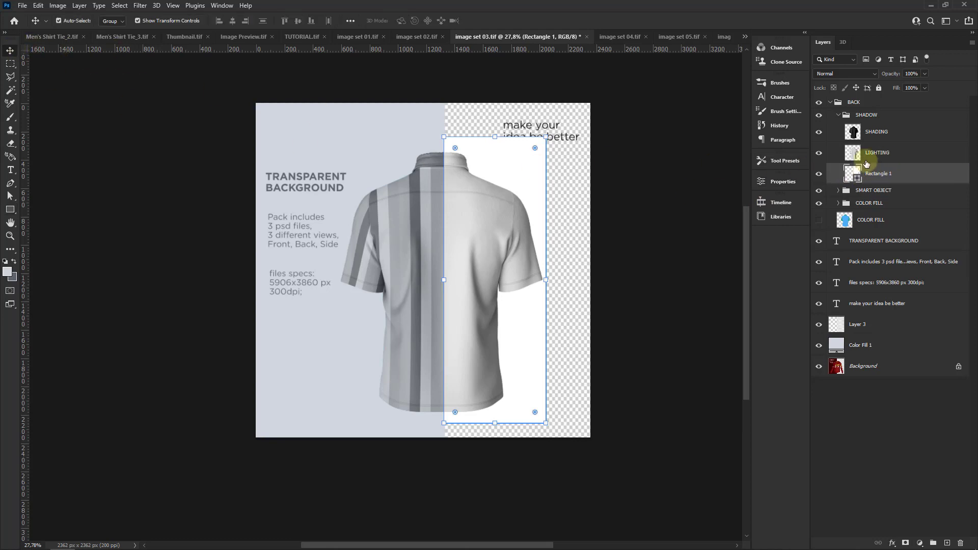
click(903, 543)
scroll(531, 264, up, 1)
Step: Brighten the LIGHTING layer with a Levels adjustment
click(458, 255)
click(58, 5)
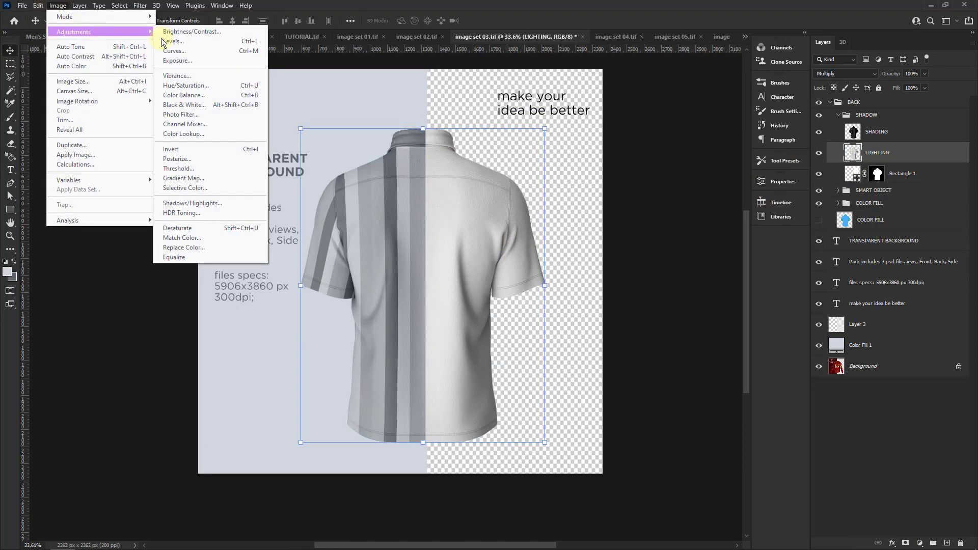
click(162, 41)
drag(618, 147, 606, 147)
click(713, 47)
Step: Export image set 03 as image set 03.jpg
scroll(284, 246, down, 1)
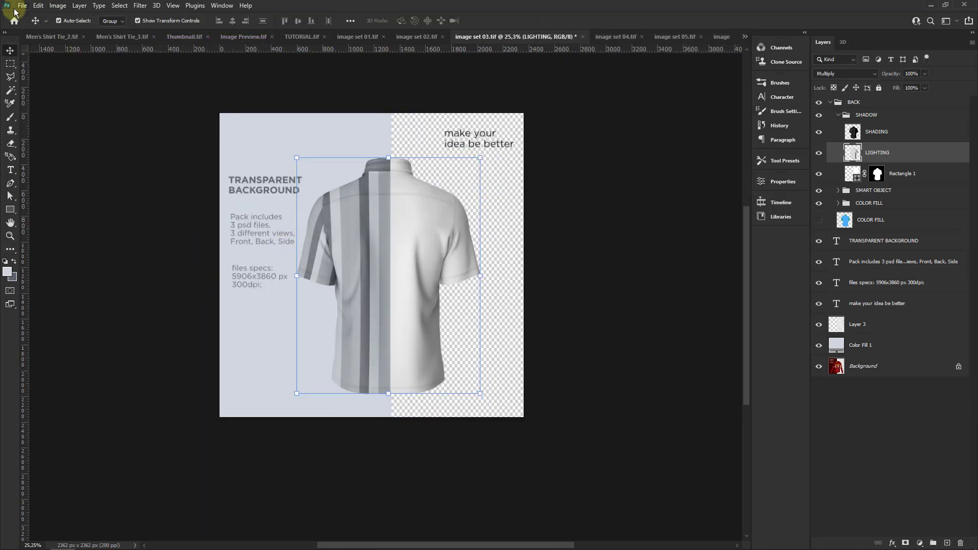
click(15, 9)
click(204, 172)
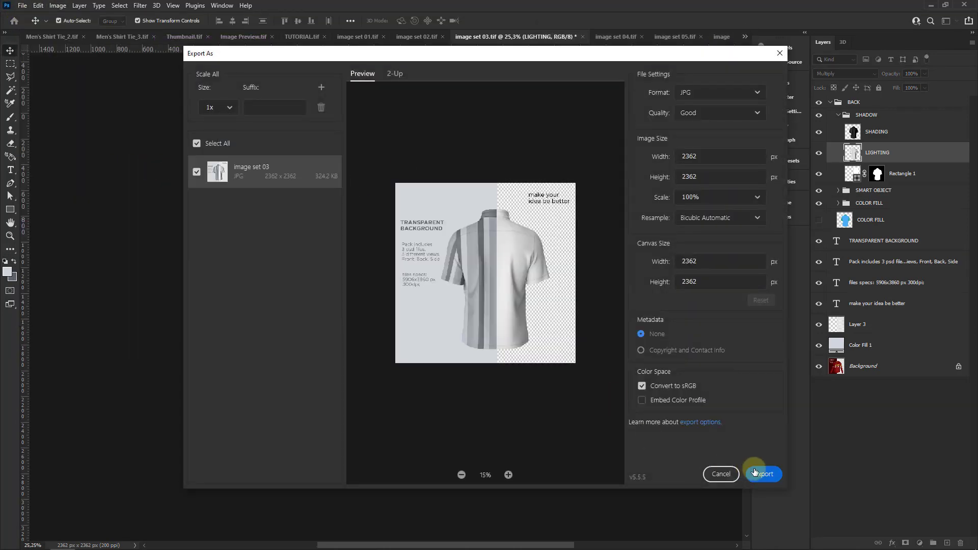
click(755, 471)
click(896, 510)
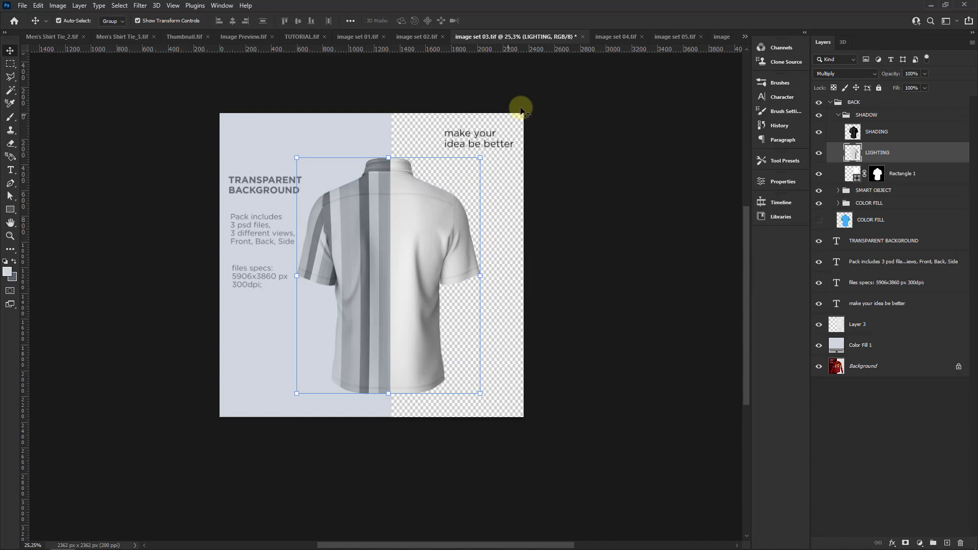
Step: Set image set 04's background colour fill to light blue-grey #cfd6dc
click(615, 37)
click(836, 498)
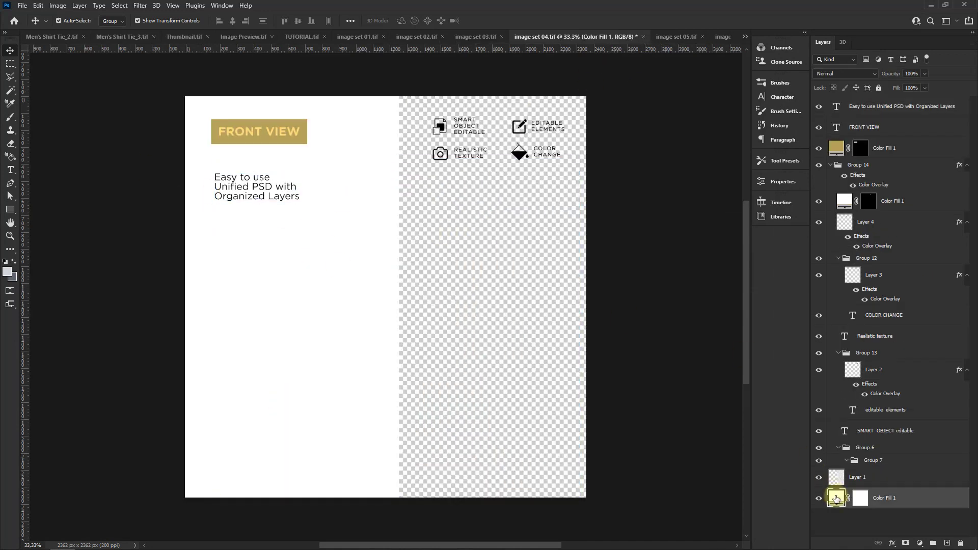
double_click(836, 498)
click(7, 271)
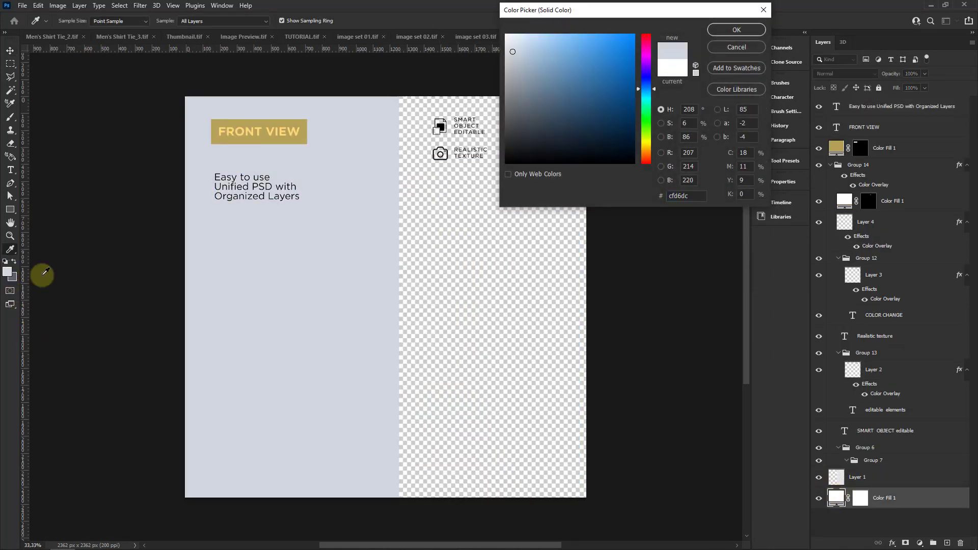
click(737, 30)
Step: Change the banner text from FRONT VIEW to LEFT VIEW
key(v)
click(274, 135)
double_click(838, 129)
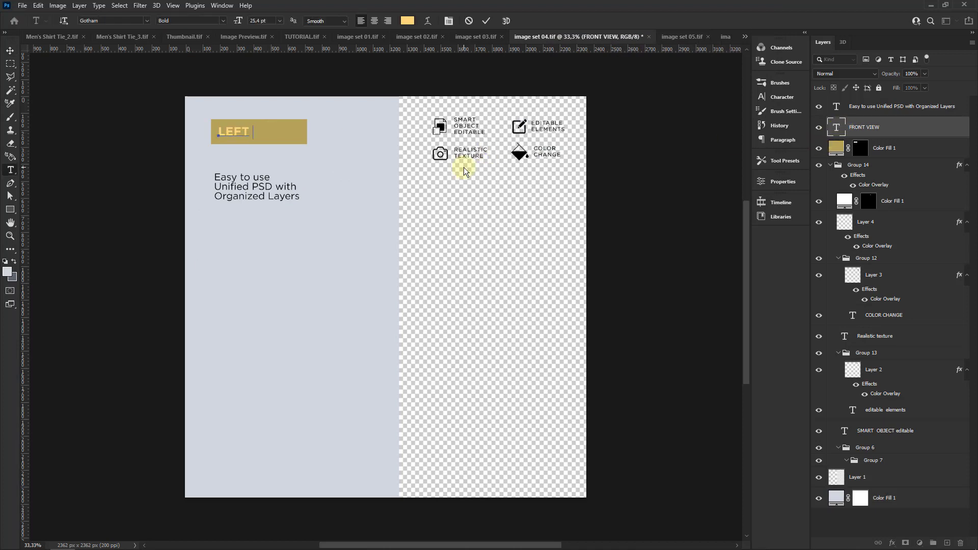
text(VIEW)
key(ctrl+Return)
key(v)
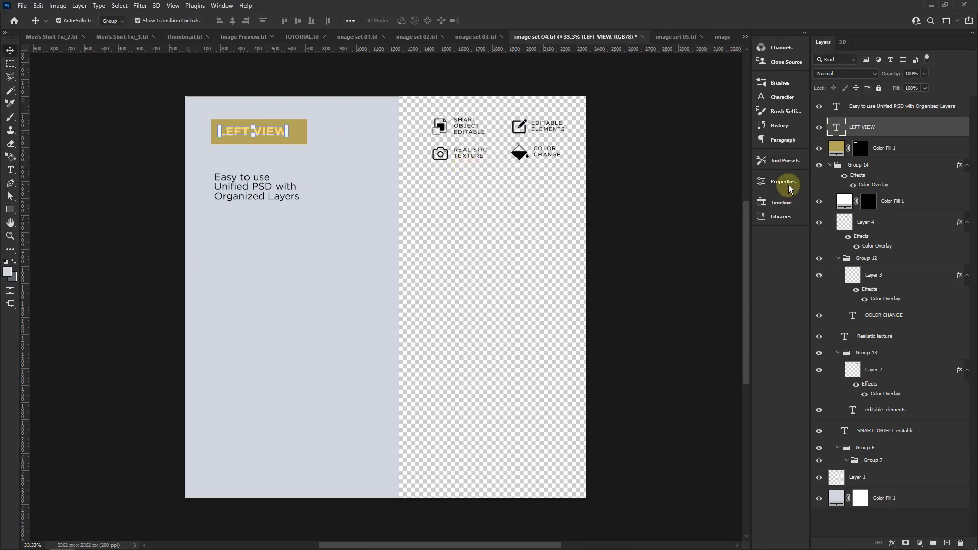
Step: Recolour the LEFT VIEW text dark grey sampled from the body text
click(782, 181)
click(722, 339)
click(670, 56)
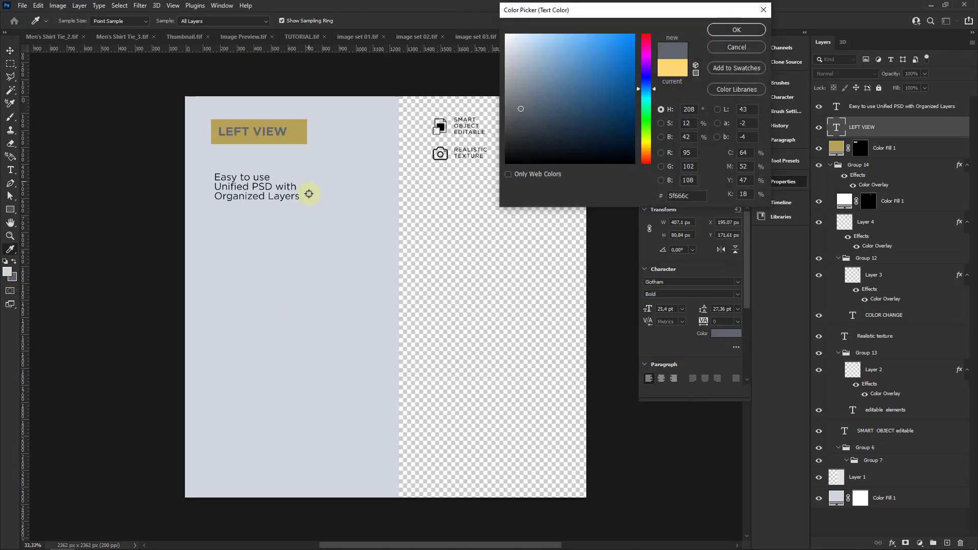
click(737, 30)
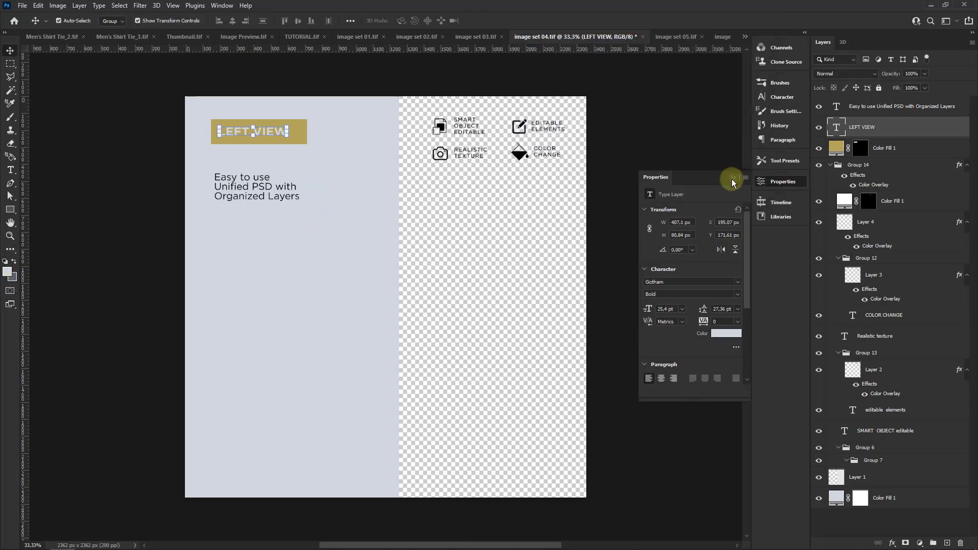
Step: Set the label box fill colour to grey #5f666c
double_click(837, 149)
click(7, 271)
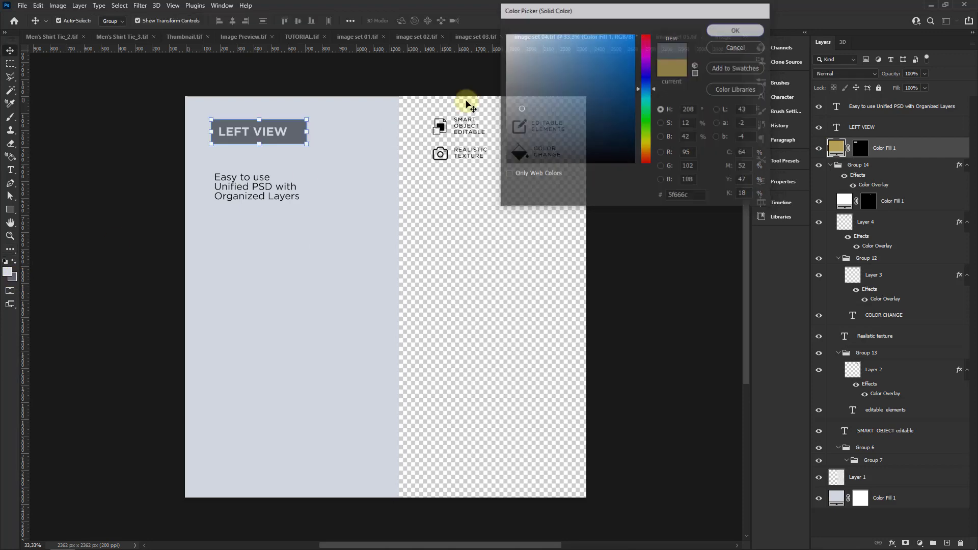
key(Return)
click(258, 131)
Step: Enlarge the LEFT VIEW text slightly and centre it on its grey box
scroll(275, 131, up, 6)
key(ctrl+t)
drag(309, 128, 332, 125)
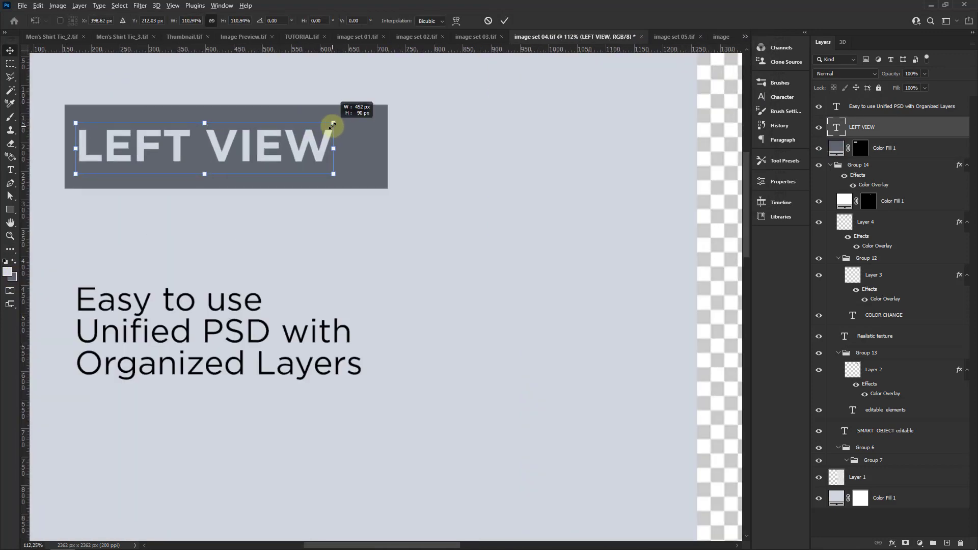
click(504, 20)
key(shift+alt+bracketleft)
click(232, 21)
scroll(338, 212, down, 5)
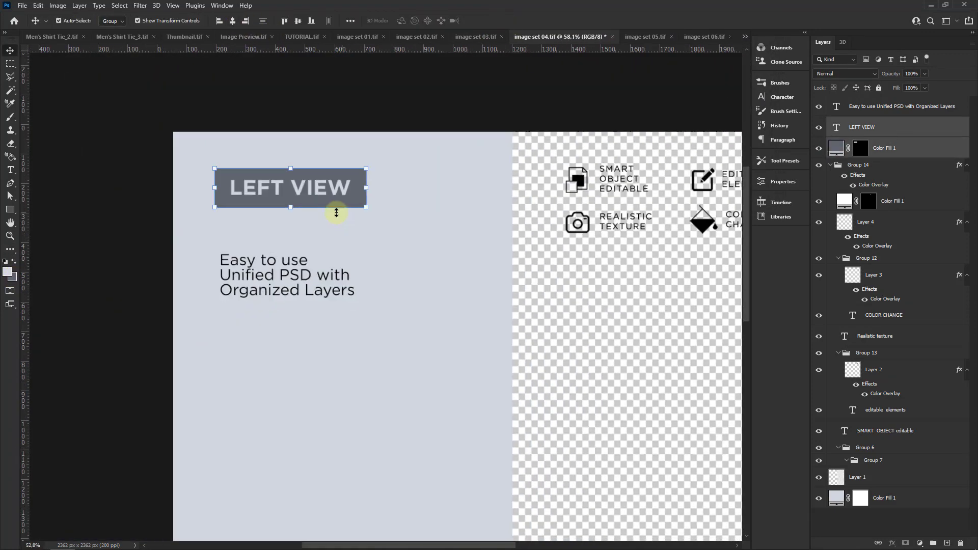
scroll(258, 219, down, 3)
Step: Drag the FRONT shirt from Men's Shirt Tie_1 into image set 04, scaled to about 58% and centred
click(59, 37)
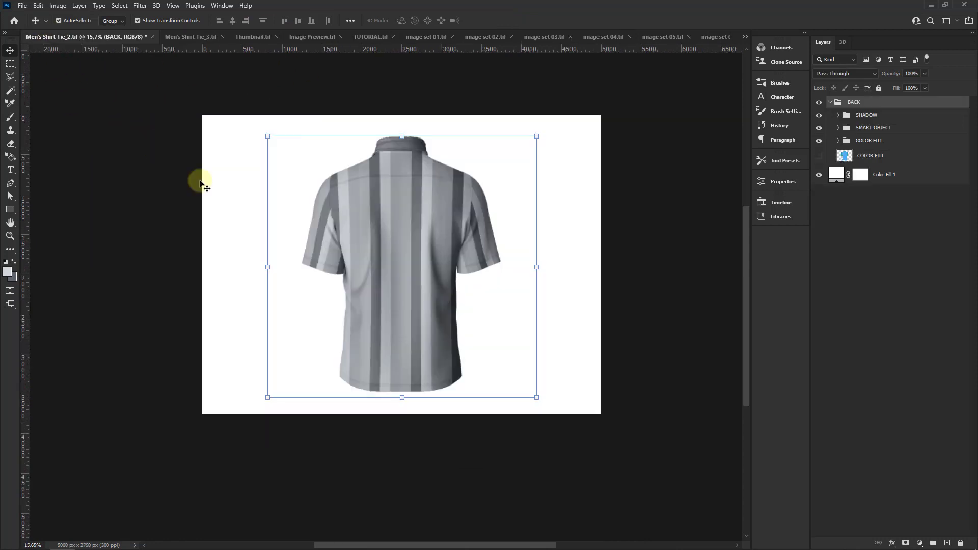
click(745, 36)
click(784, 41)
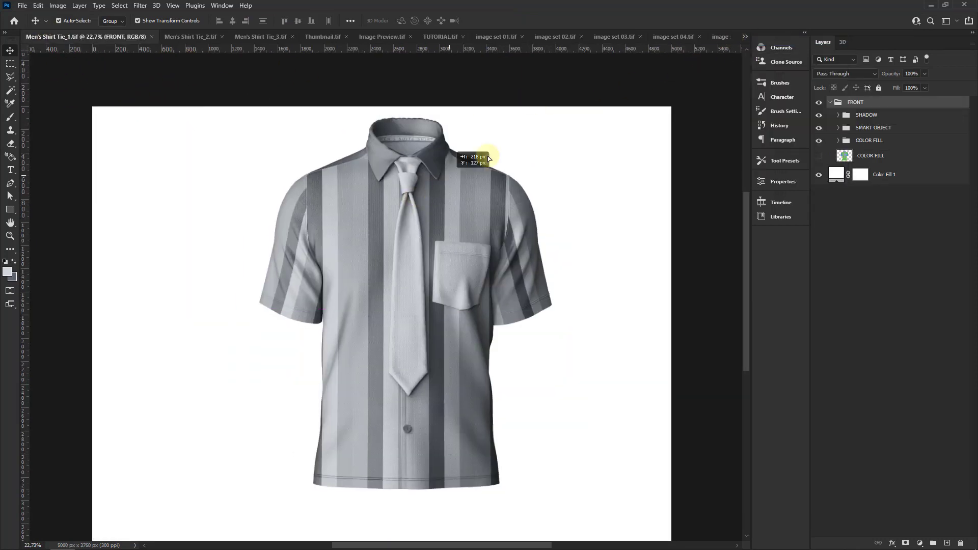
mouse_move(481, 157)
mouse_down()
mouse_move(659, 33)
mouse_move(351, 281)
mouse_up()
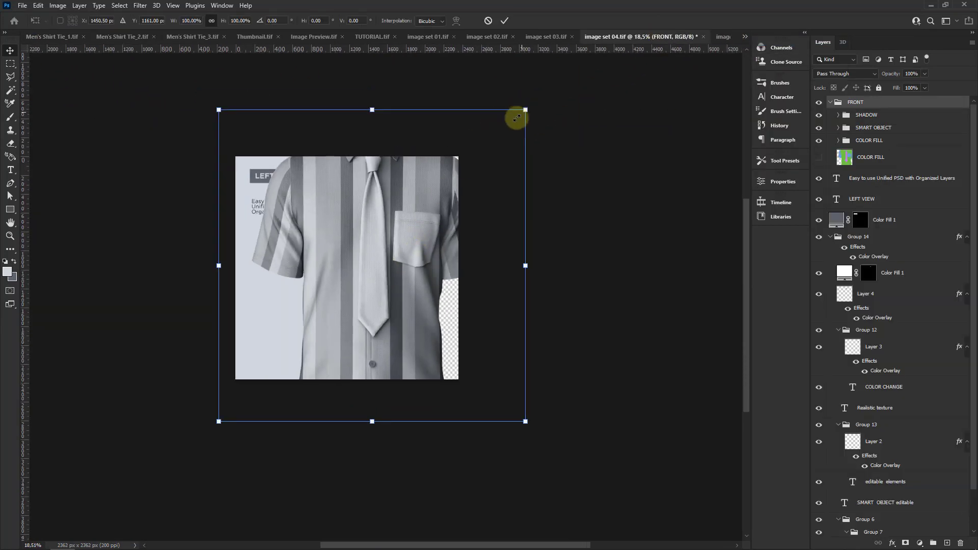
drag(516, 118, 448, 186)
drag(387, 248, 382, 249)
click(504, 21)
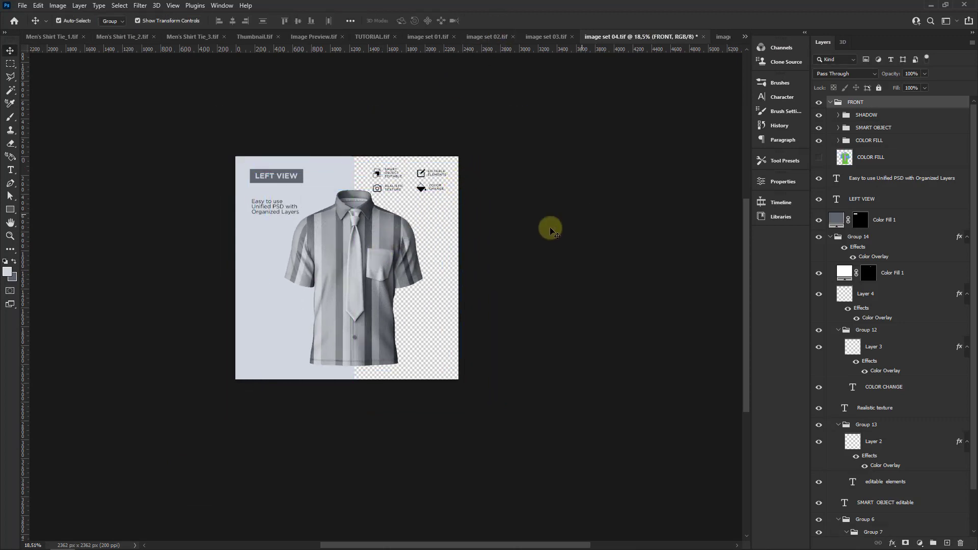
Step: Relabel the LEFT VIEW banner text as FRONT VIEW
scroll(286, 214, up, 3)
click(841, 203)
double_click(841, 203)
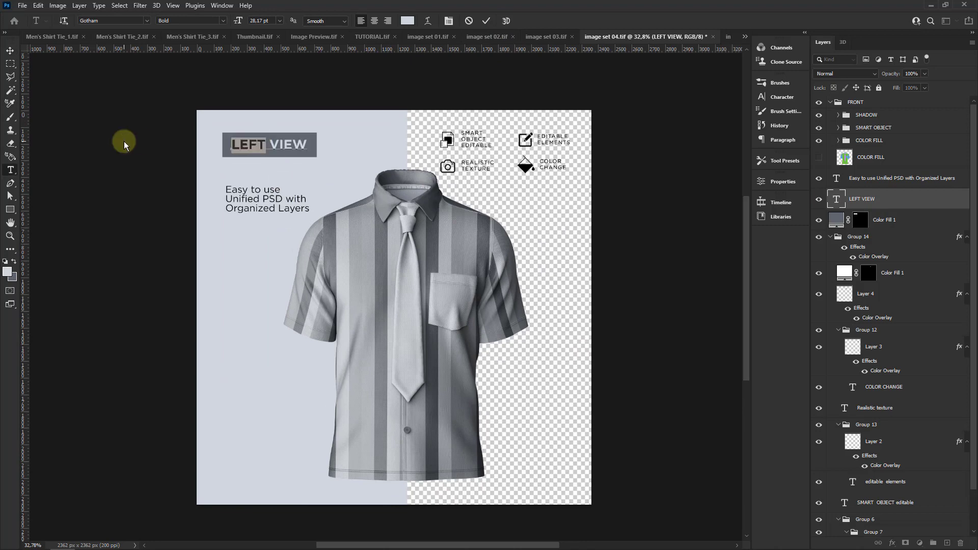
key(ctrl+Return)
scroll(422, 219, up, 5)
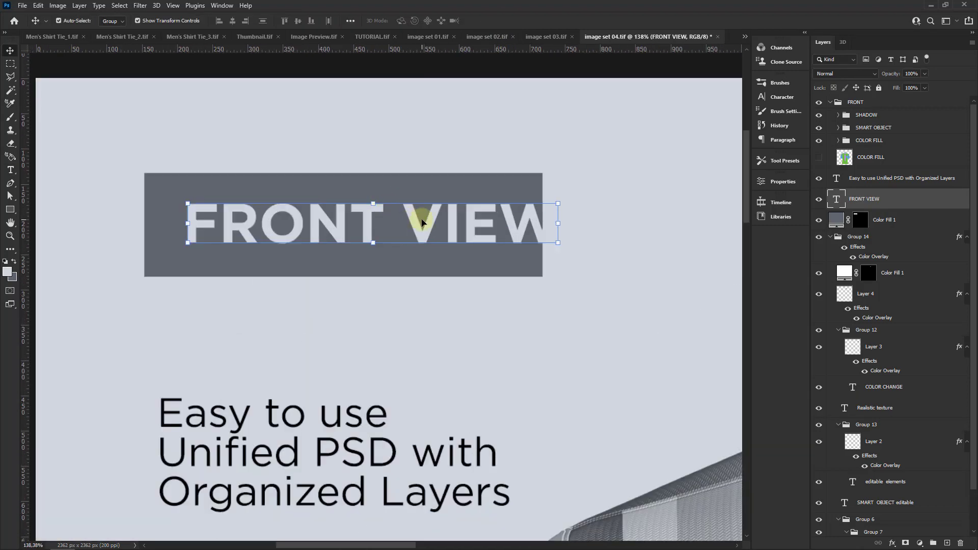
key(v)
scroll(238, 195, down, 5)
scroll(238, 195, down, 3)
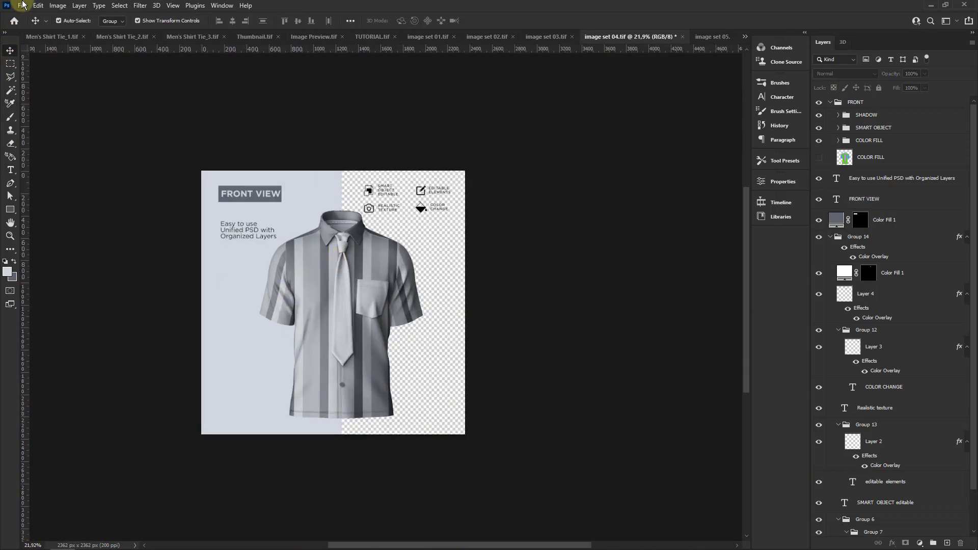
Step: Export image set 04 as image set 04.jpg
click(23, 5)
click(283, 172)
click(763, 473)
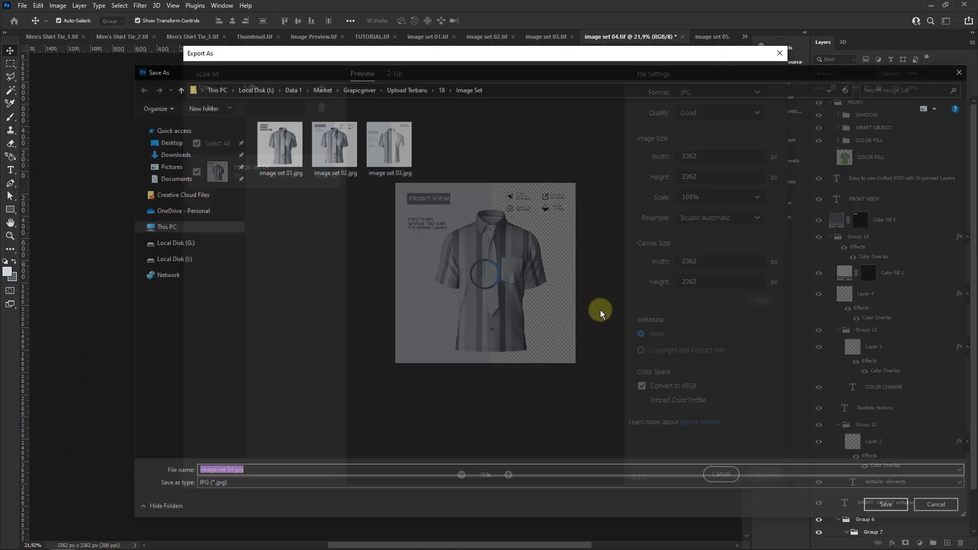
click(921, 502)
Step: Set image set 05's background colour fill to light blue-grey #cfd6dc
click(710, 36)
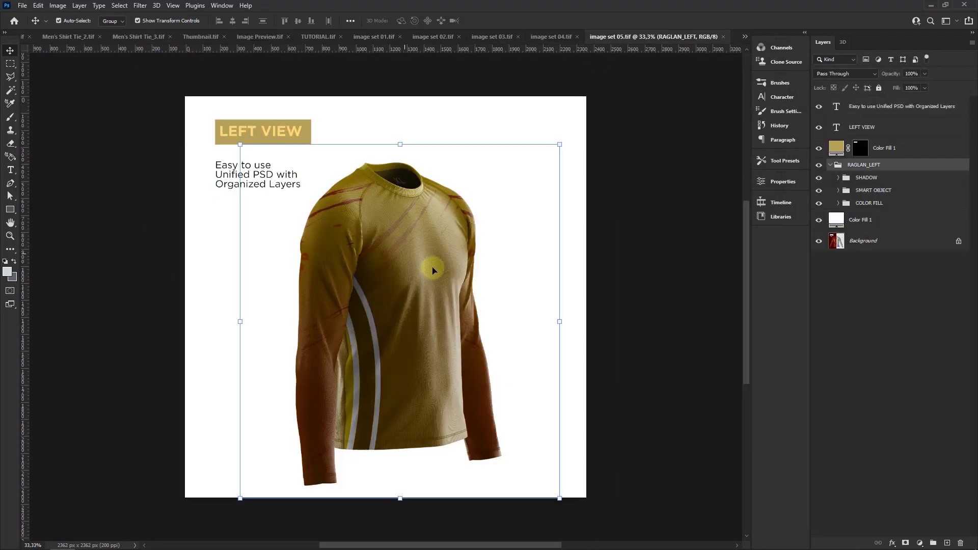
double_click(836, 174)
click(499, 124)
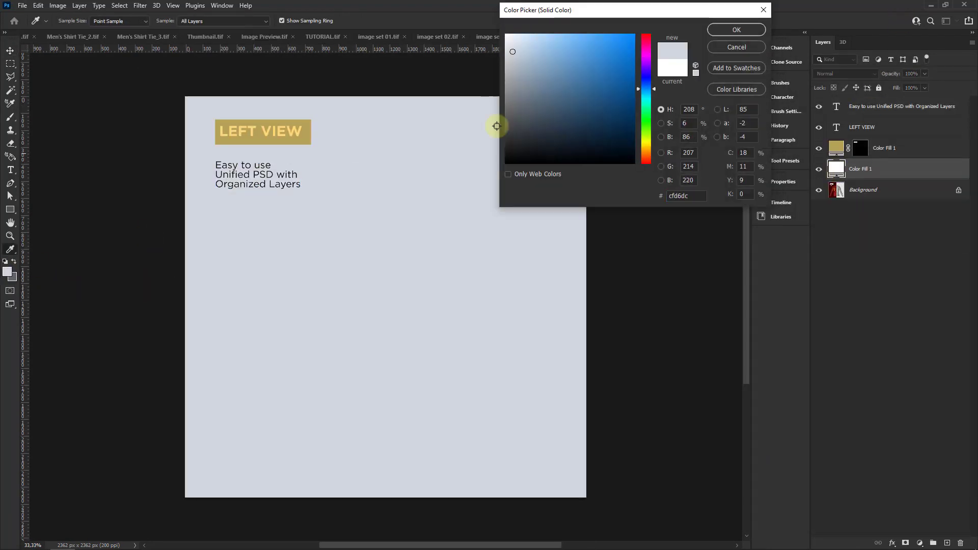
click(736, 30)
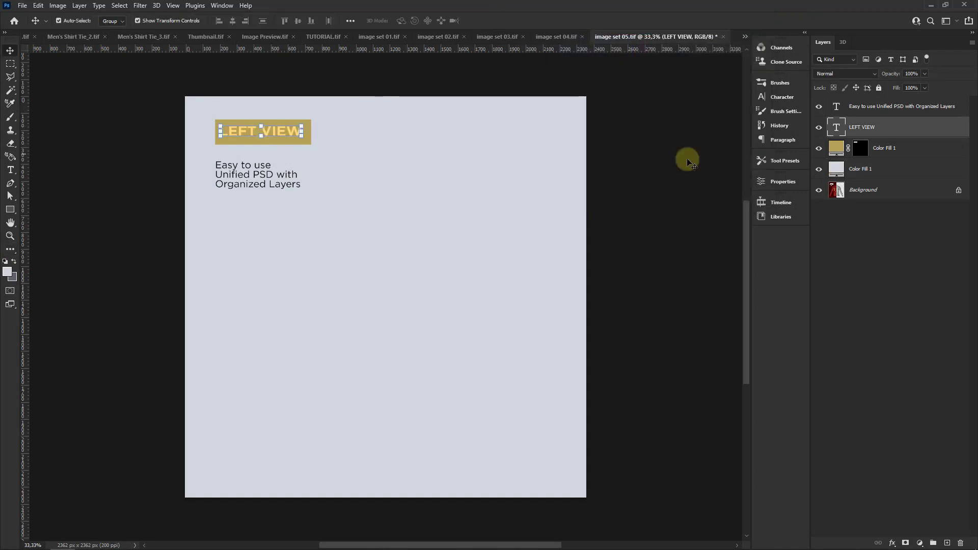
Step: Recolour the LEFT VIEW label box's Color Fill 1 to grey
click(783, 181)
click(722, 332)
click(513, 280)
click(737, 30)
double_click(836, 148)
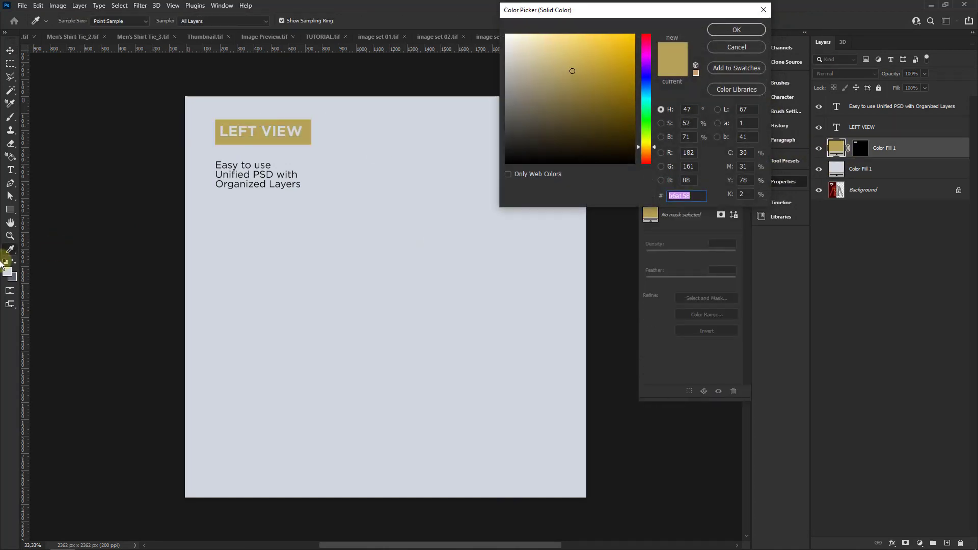
click(11, 277)
click(736, 30)
click(731, 178)
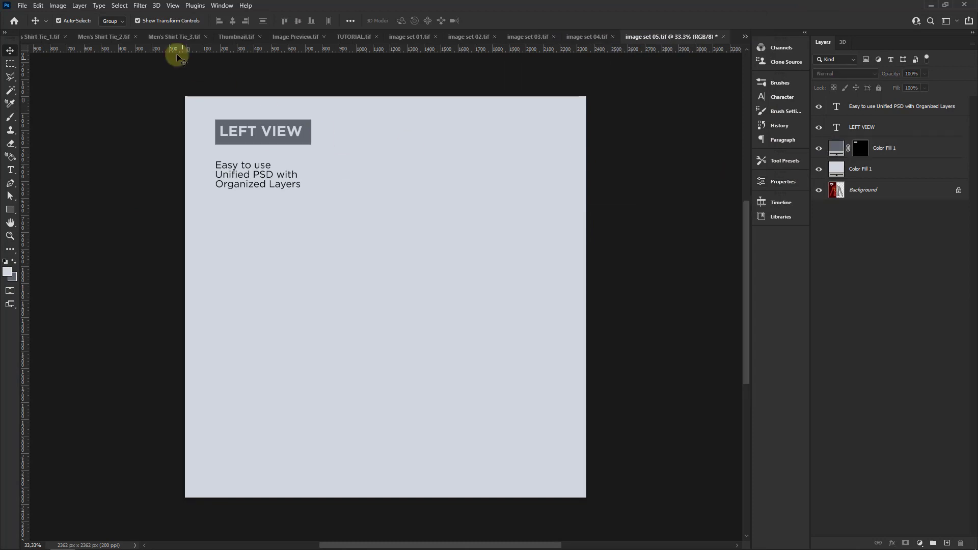
click(174, 36)
Step: Drag the left-view shirt into image set 05 and scale it to about 68%
mouse_move(336, 210)
mouse_down()
mouse_move(711, 33)
mouse_move(382, 263)
mouse_up()
drag(529, 87, 480, 154)
drag(394, 221, 409, 242)
drag(489, 172, 496, 167)
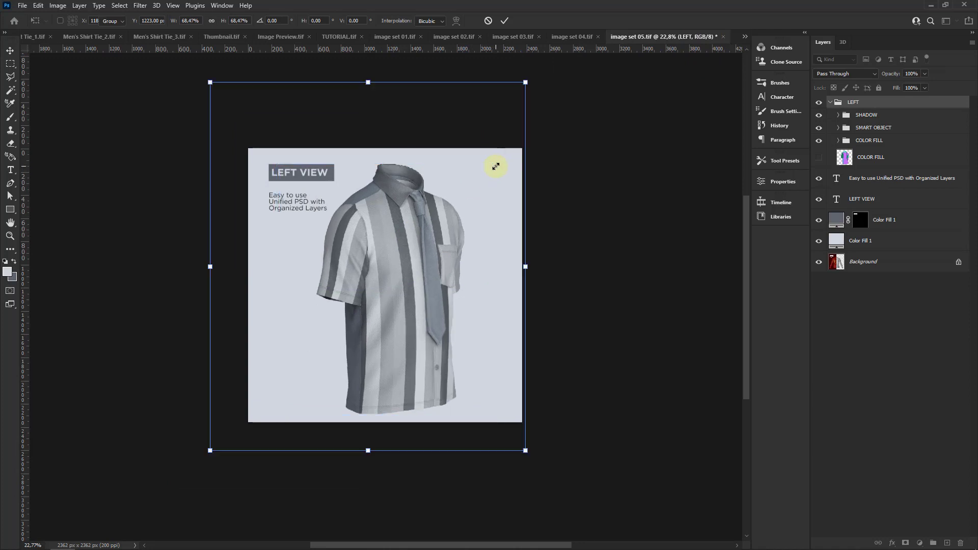
key(Return)
Step: Export the left view as image set 05.jpg in the Image Set folder
click(22, 5)
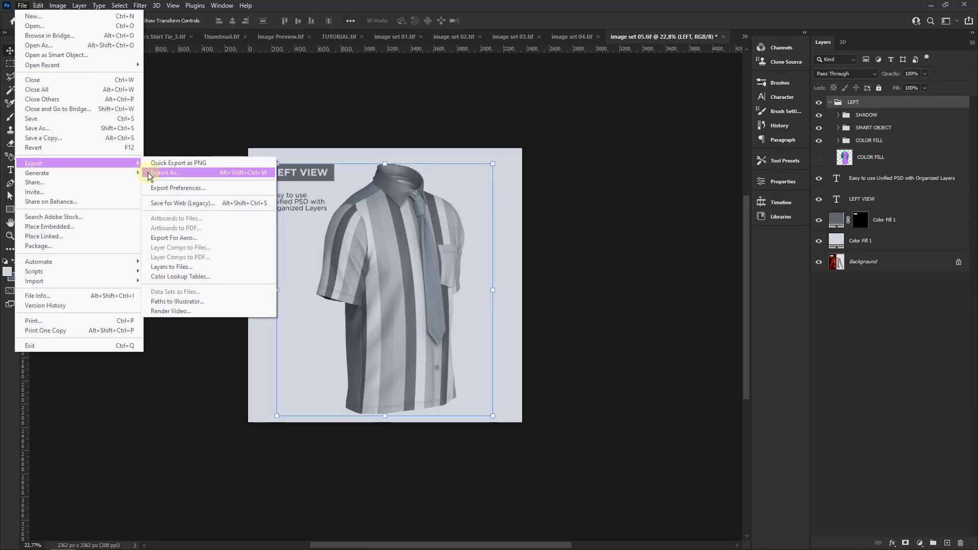
click(168, 173)
click(745, 478)
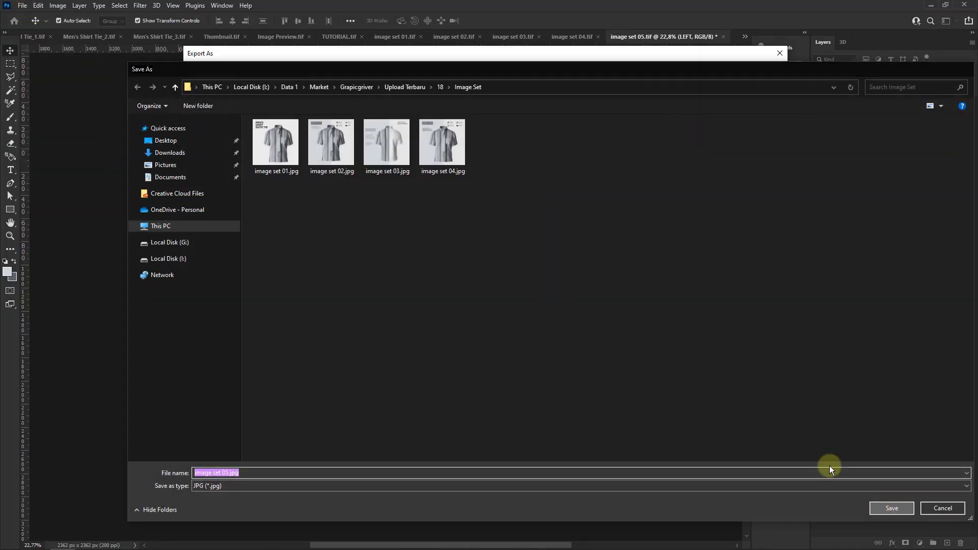
click(886, 506)
click(745, 37)
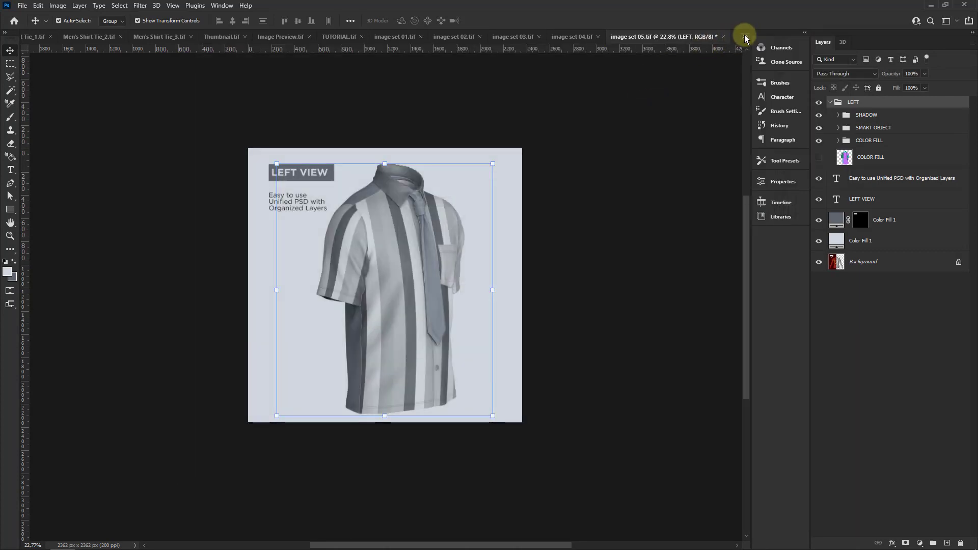
click(789, 164)
Step: Flip the shirt horizontally in image set 05 to show the right view
click(545, 38)
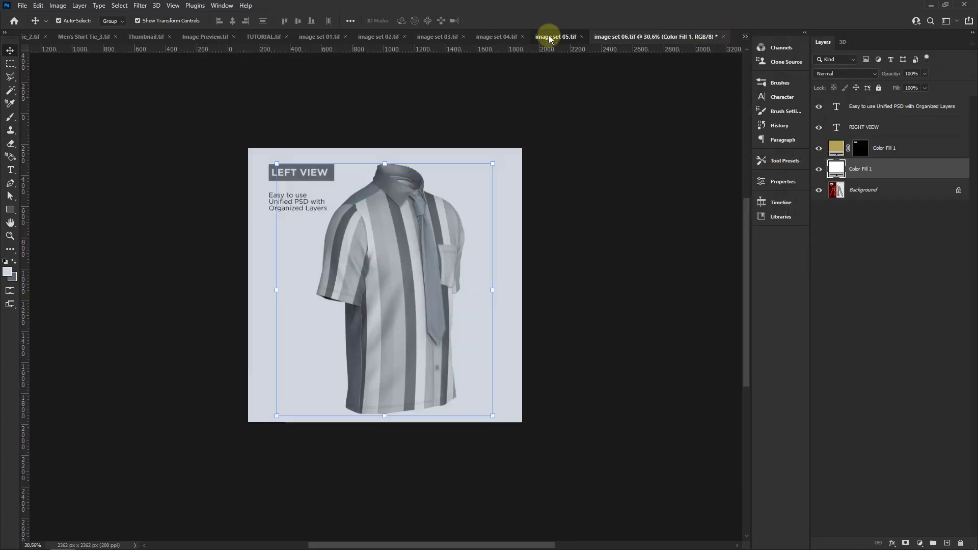
right_click(417, 228)
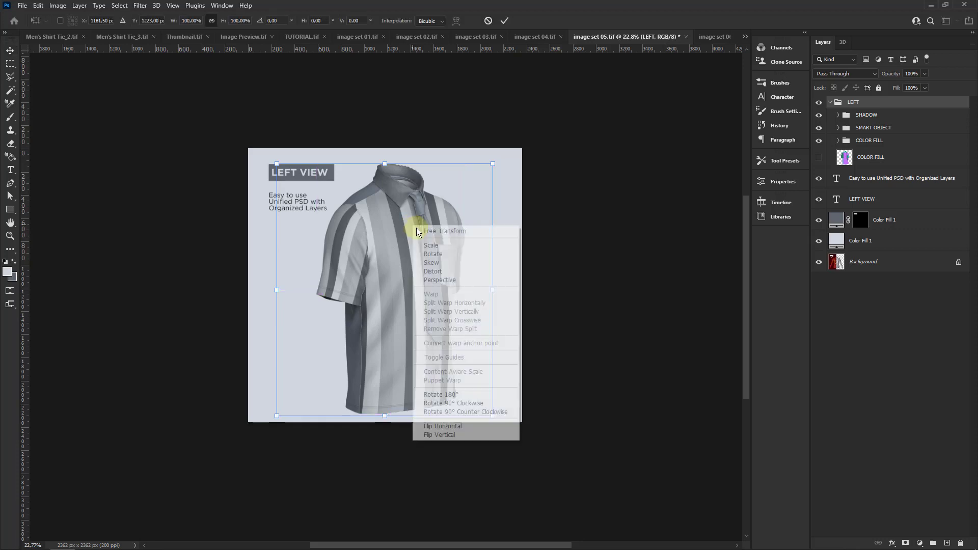
click(452, 423)
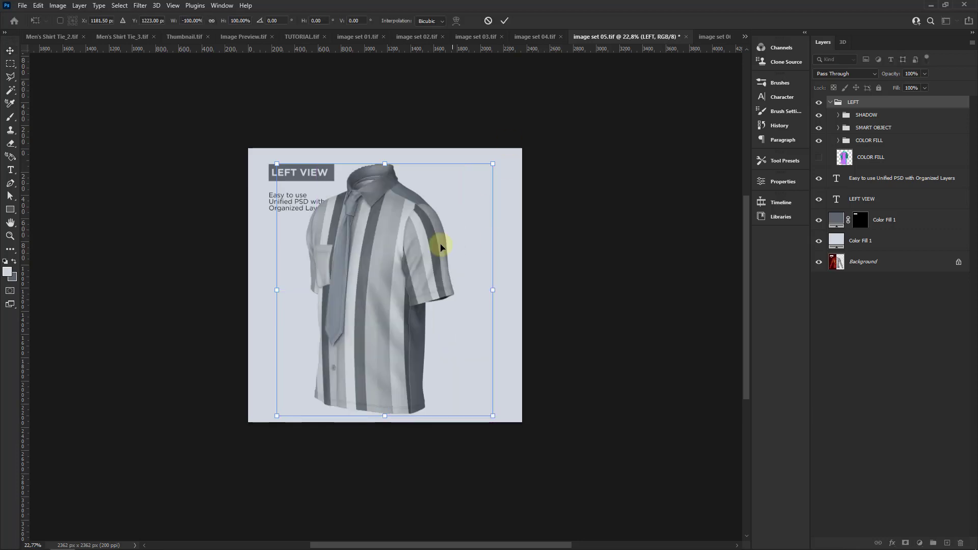
click(505, 21)
Step: Change the label text from LEFT VIEW to RIGHT VIEW
scroll(288, 170, up, 2)
scroll(291, 185, up, 2)
click(816, 202)
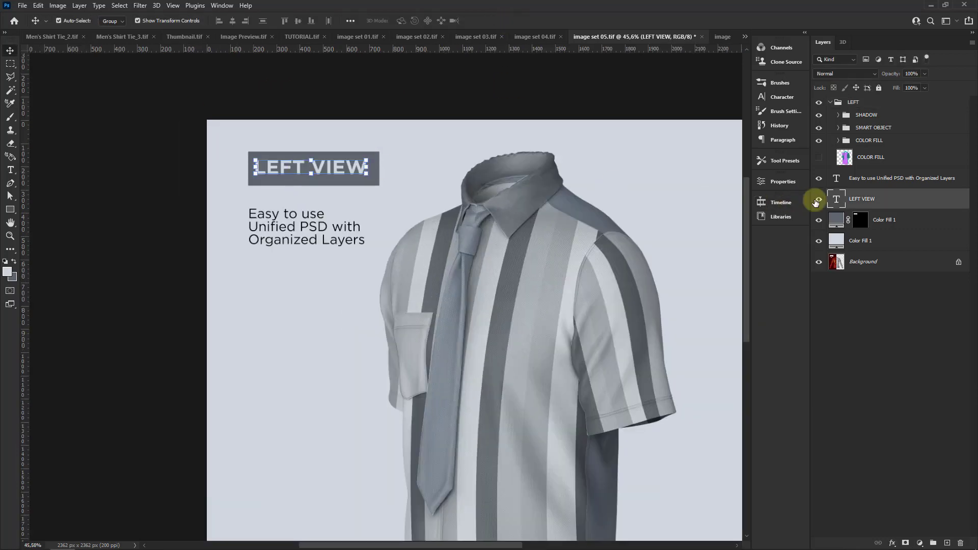
double_click(836, 199)
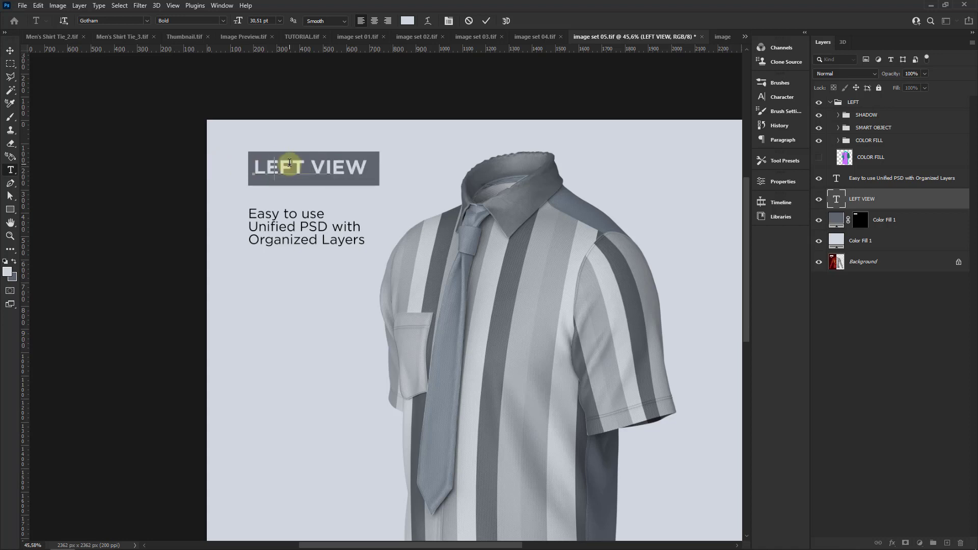
click(314, 168)
text(RIGH)
key(ctrl+Return)
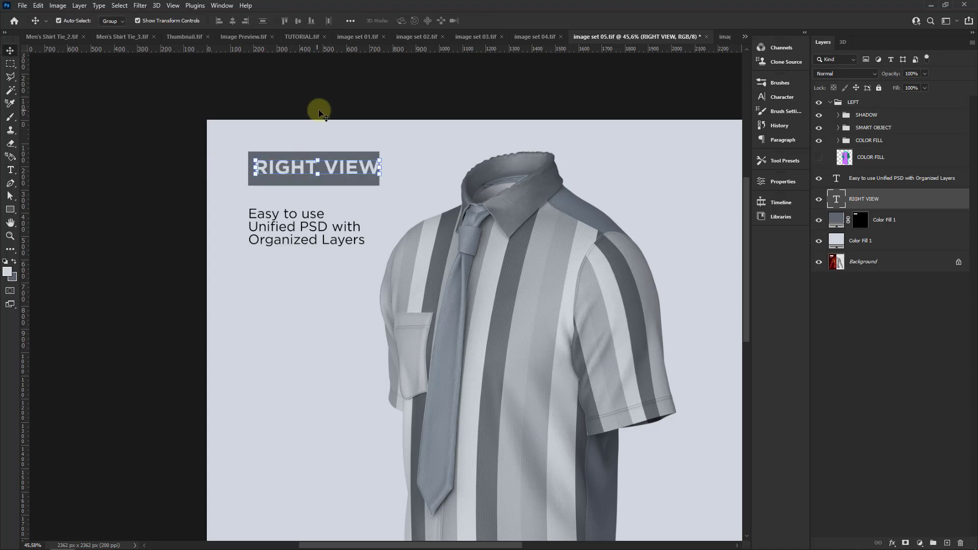
Step: Widen the label's background box to fit RIGHT VIEW
alt+scroll(382, 190, up, 2)
ctrl+click(398, 194)
key(ctrl+t)
drag(410, 196, 421, 198)
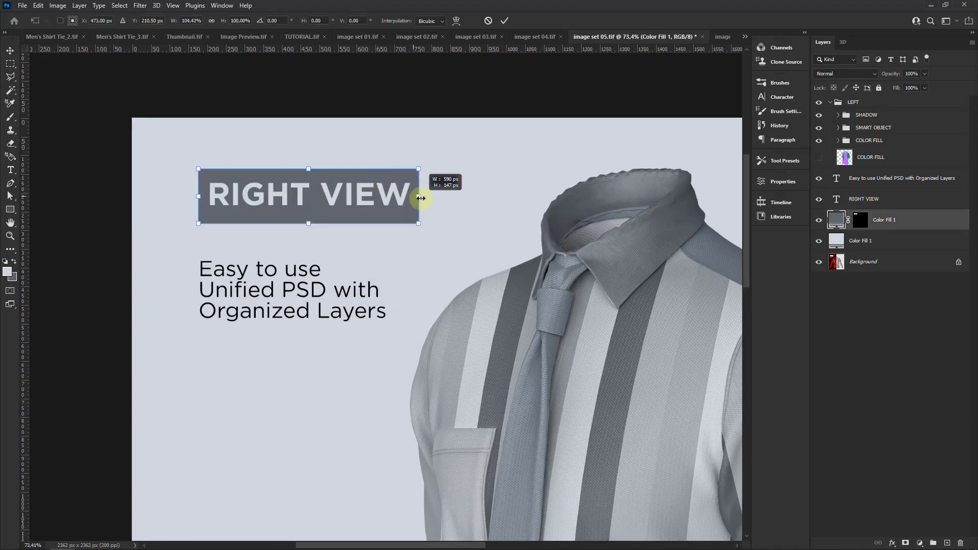
click(505, 21)
alt+scroll(268, 159, down, 2)
alt+scroll(334, 276, down, 2)
Step: Export the image as a JPG named image set 06
click(24, 6)
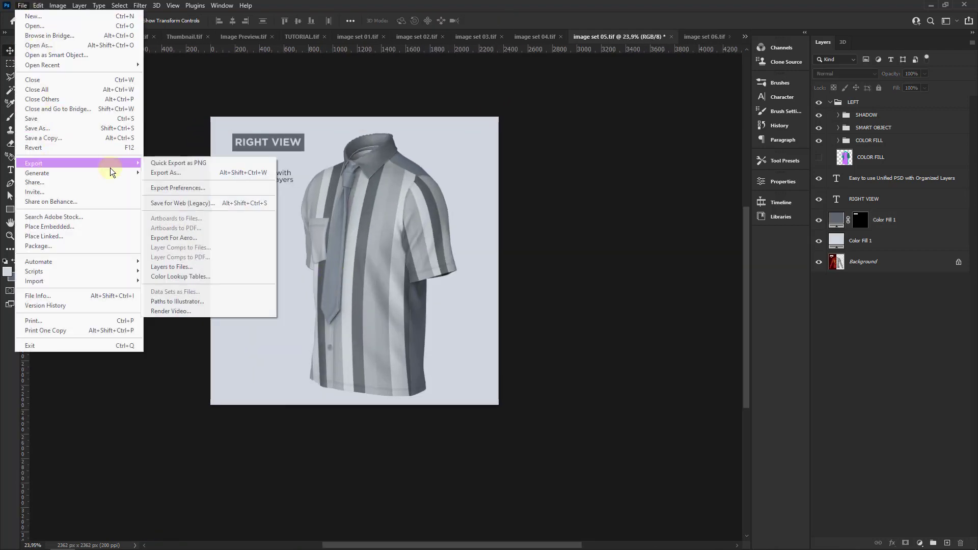
click(164, 173)
click(762, 474)
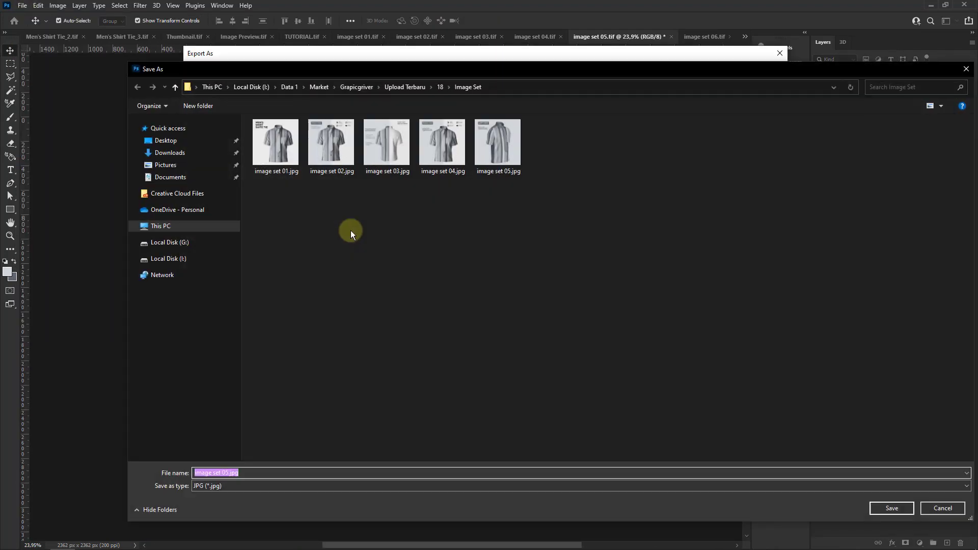
text(6)
key(Return)
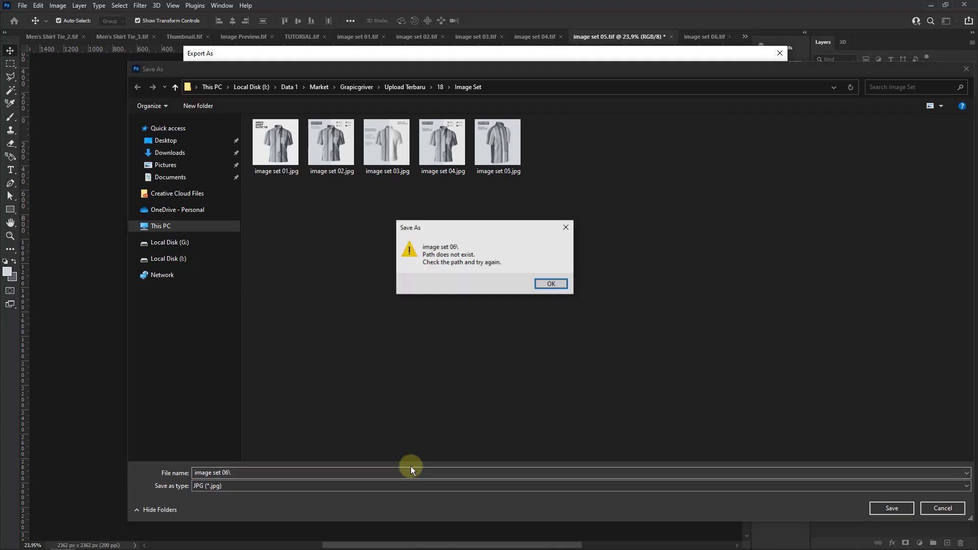
click(552, 284)
key(Return)
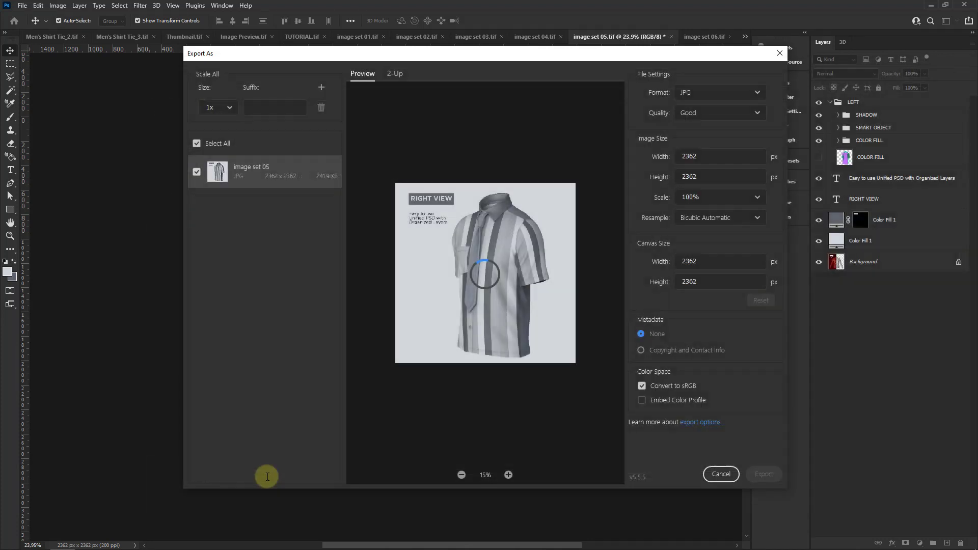
Step: Bring the striped shirt-and-tie into Image Preview and shrink it
click(243, 37)
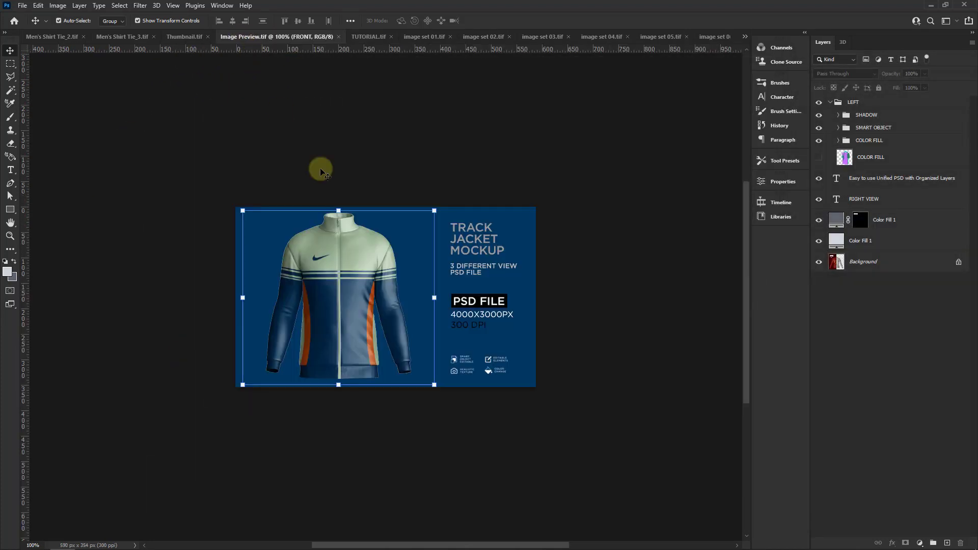
click(745, 36)
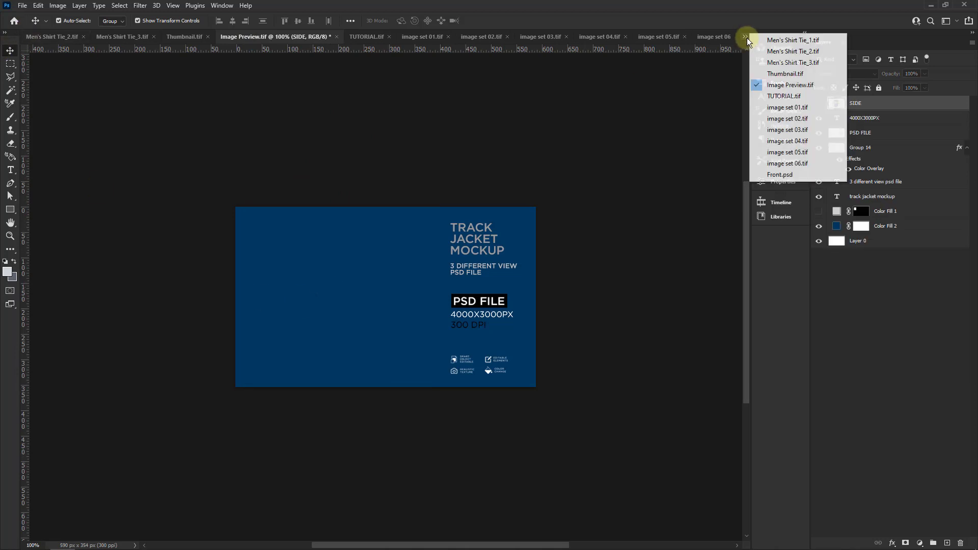
drag(367, 227, 367, 230)
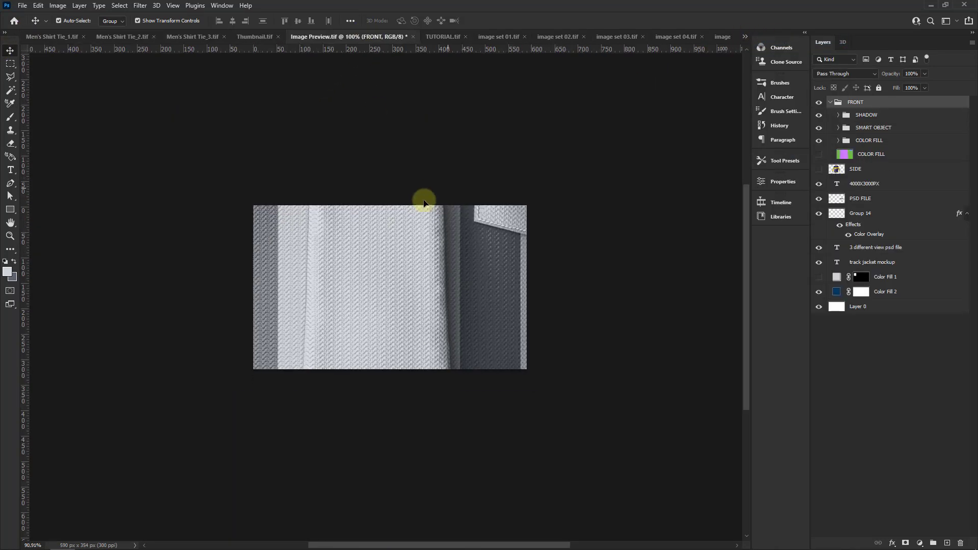
key(ctrl+0)
mouse_move(537, 107)
mouse_down()
mouse_move(445, 249)
mouse_move(433, 250)
mouse_up()
Step: Scale the shirt to about half size and fit it into the banner's left side
scroll(380, 256, up, 3)
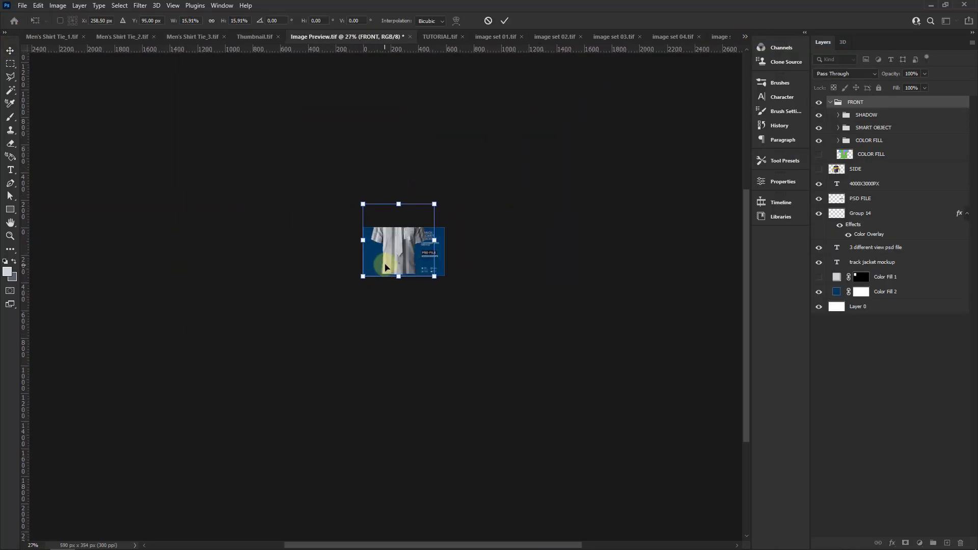
scroll(475, 142, up, 3)
drag(487, 138, 472, 162)
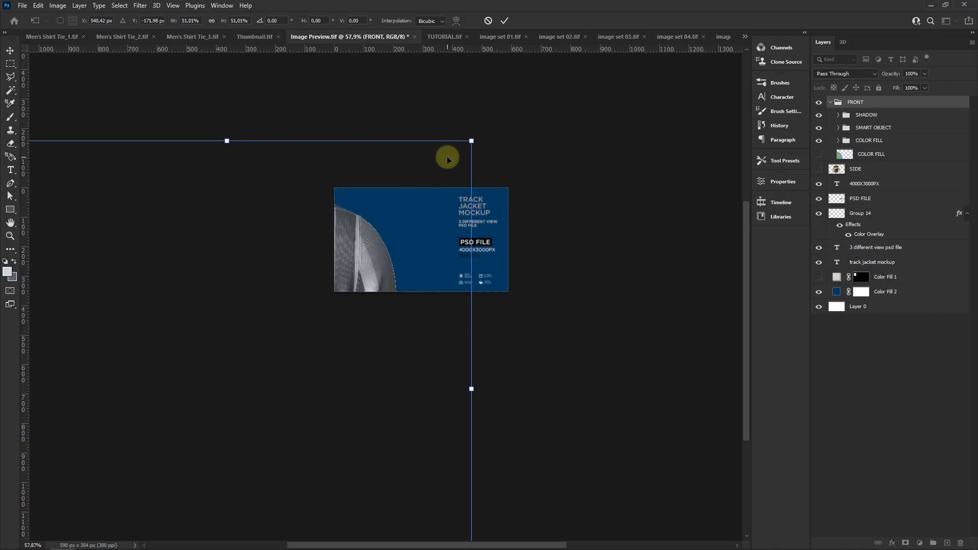
key(ctrl+z)
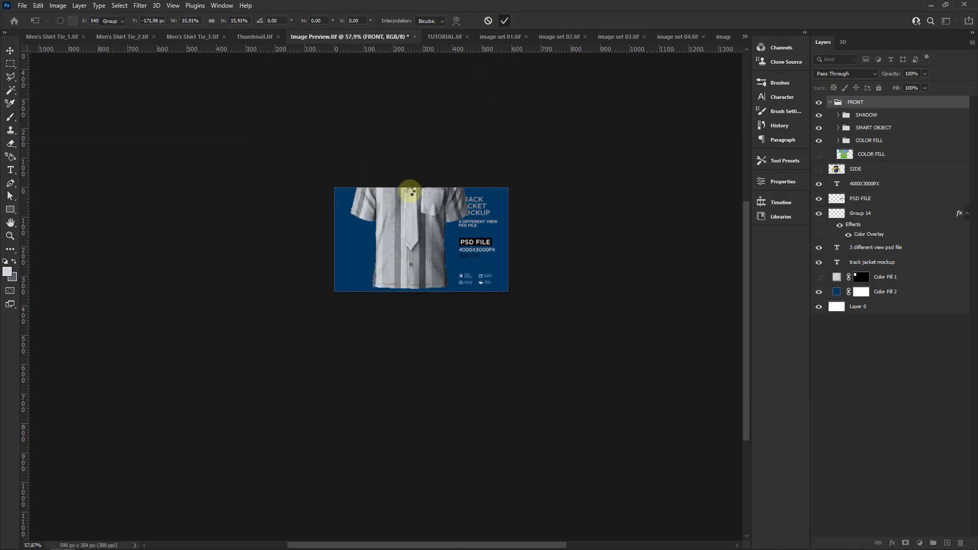
scroll(418, 179, up, 2)
drag(464, 133, 469, 197)
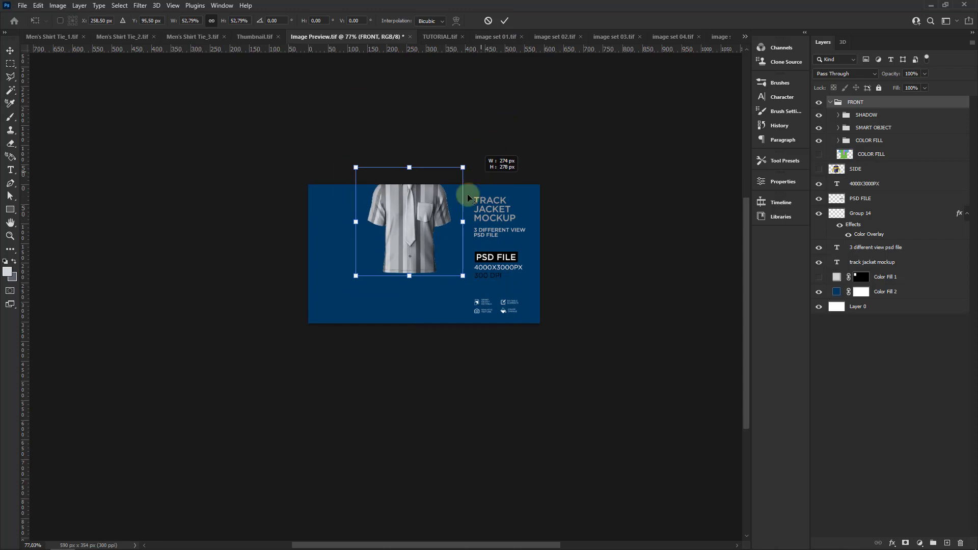
scroll(444, 208, up, 3)
click(505, 25)
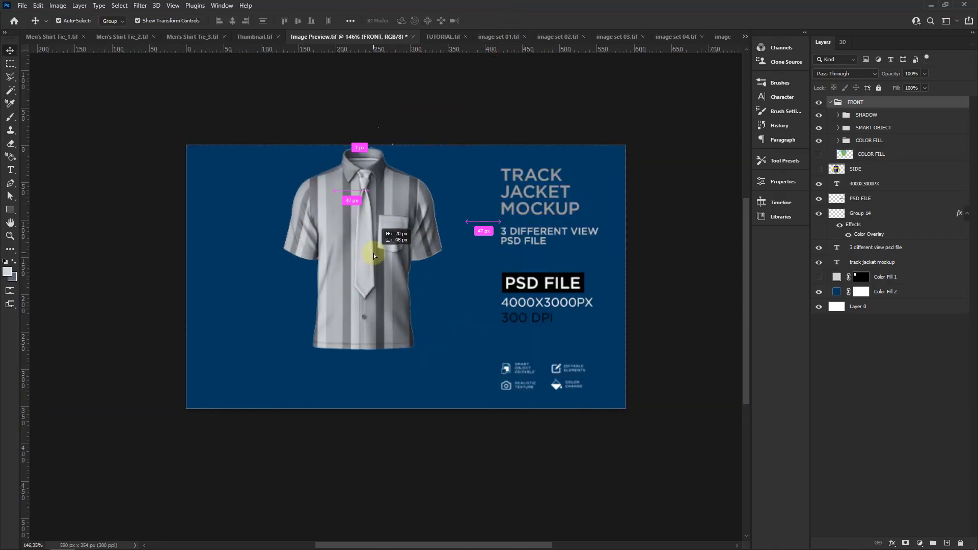
drag(443, 179, 457, 242)
click(472, 209)
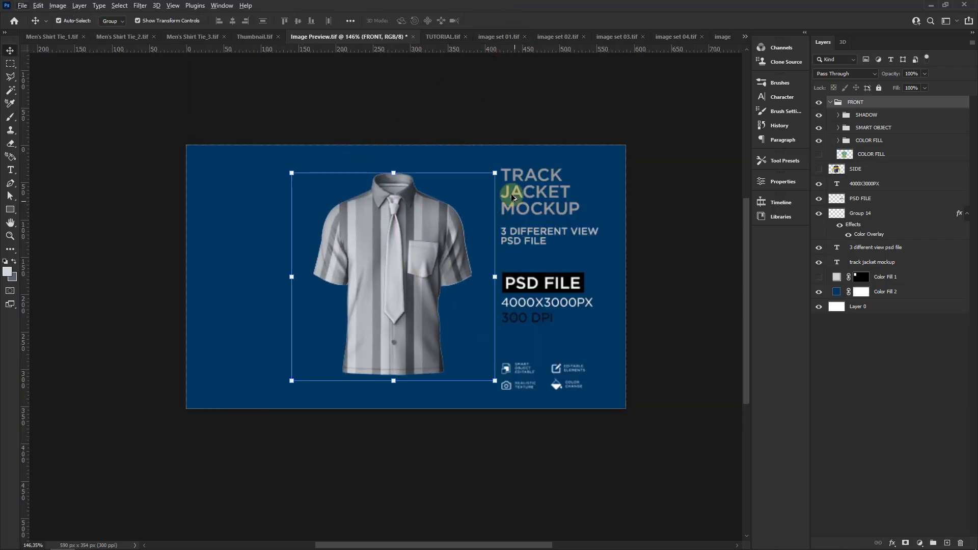
drag(500, 155, 501, 154)
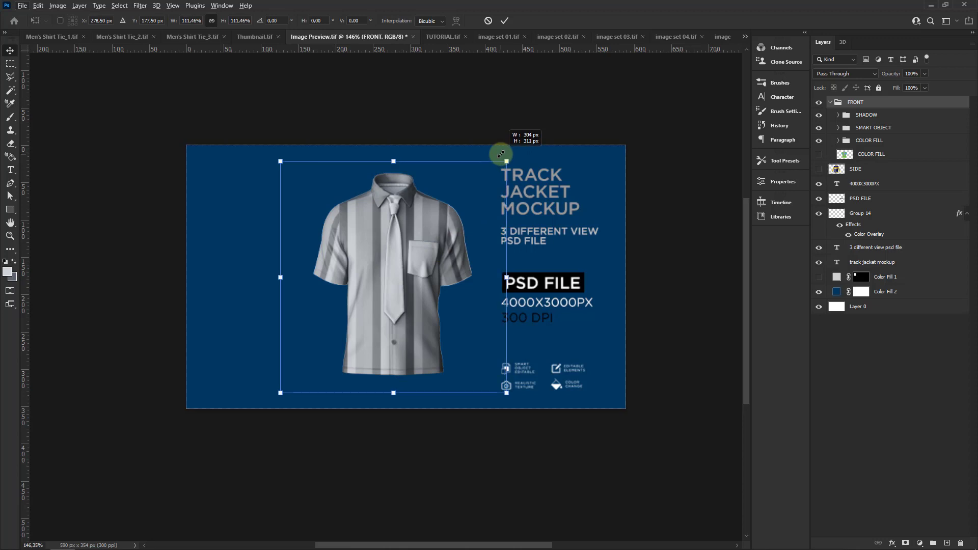
click(505, 21)
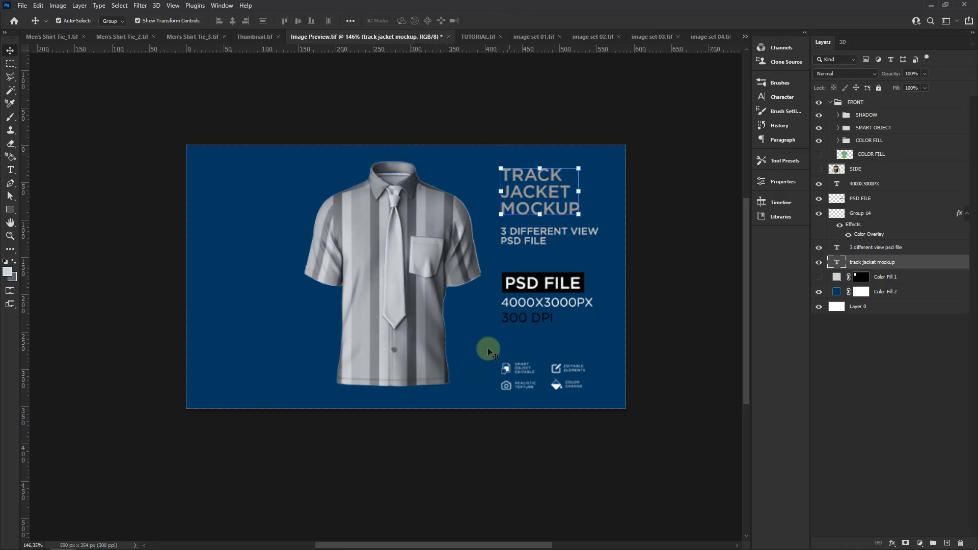
Step: Set the banner background fill to the light grey sampled from the shirt
double_click(837, 292)
click(356, 180)
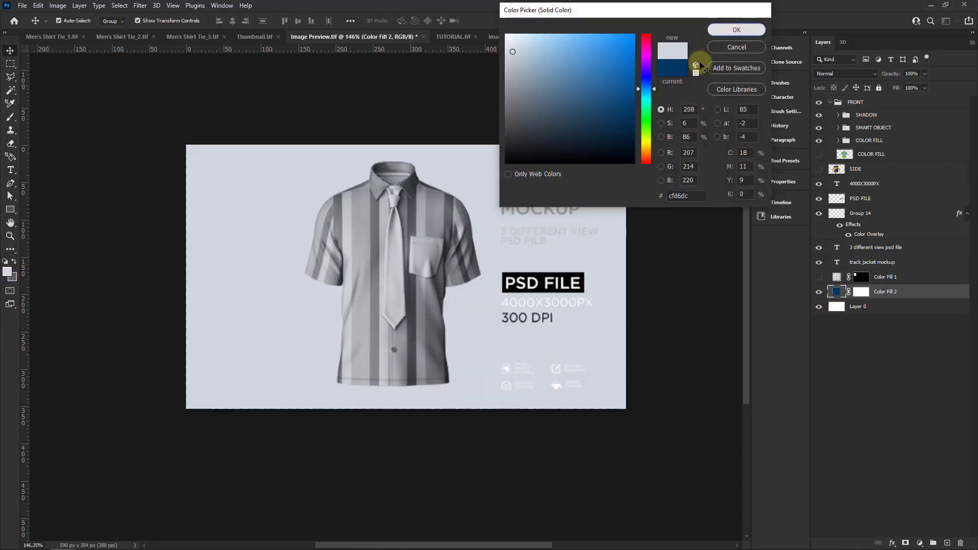
click(737, 30)
Step: Copy the MEN'S SHIRT SUITE TIE title from image set 01 into Image Preview
click(478, 38)
click(528, 38)
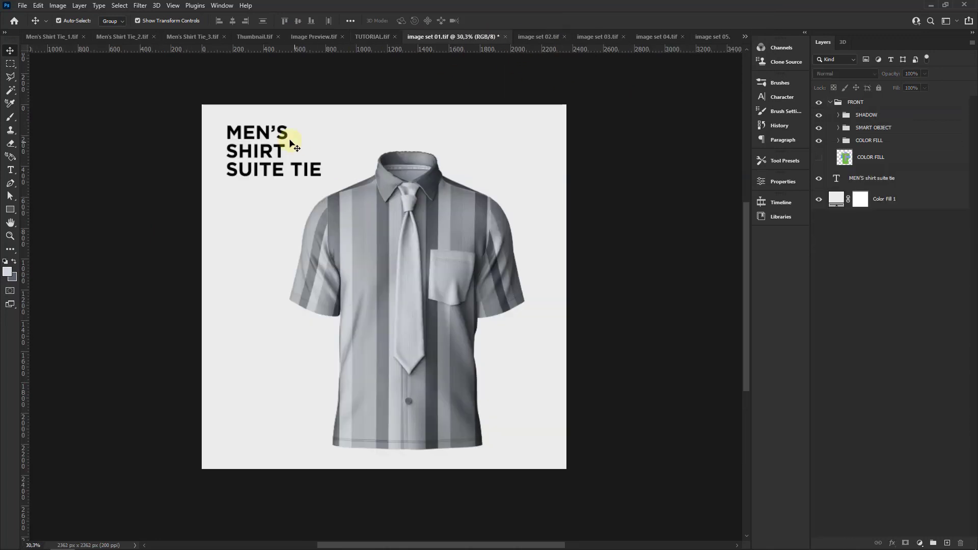
mouse_move(275, 139)
mouse_down()
mouse_move(249, 46)
mouse_move(540, 168)
mouse_up()
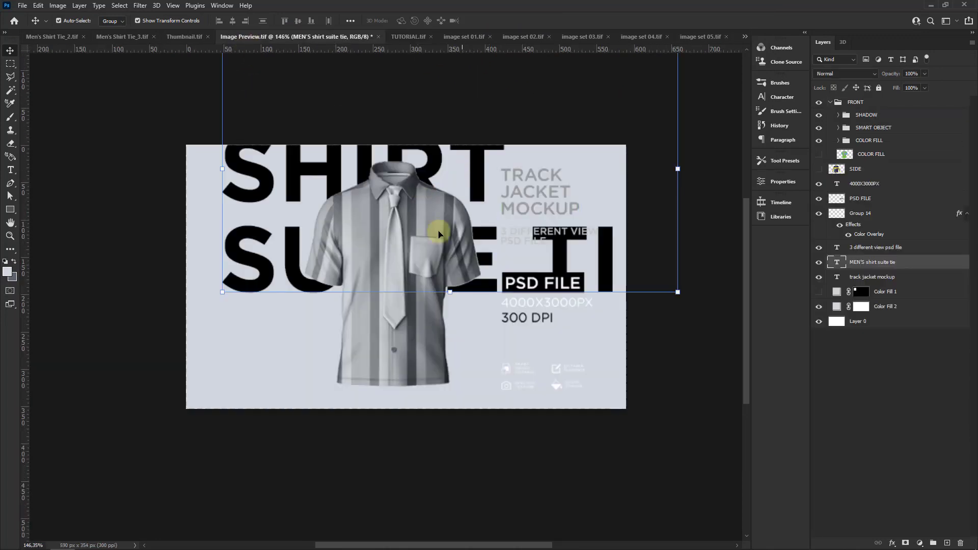
Step: Shrink the title, place it above TRACK JACKET MOCKUP, and edit the heading text
drag(623, 80, 533, 153)
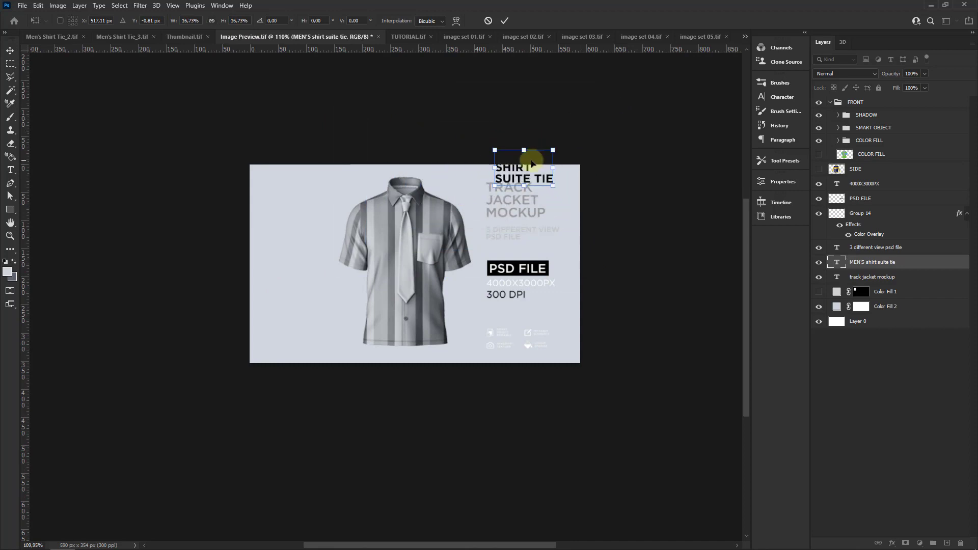
scroll(510, 168, up, 5)
mouse_move(502, 194)
mouse_down()
mouse_move(507, 261)
mouse_move(493, 263)
mouse_up()
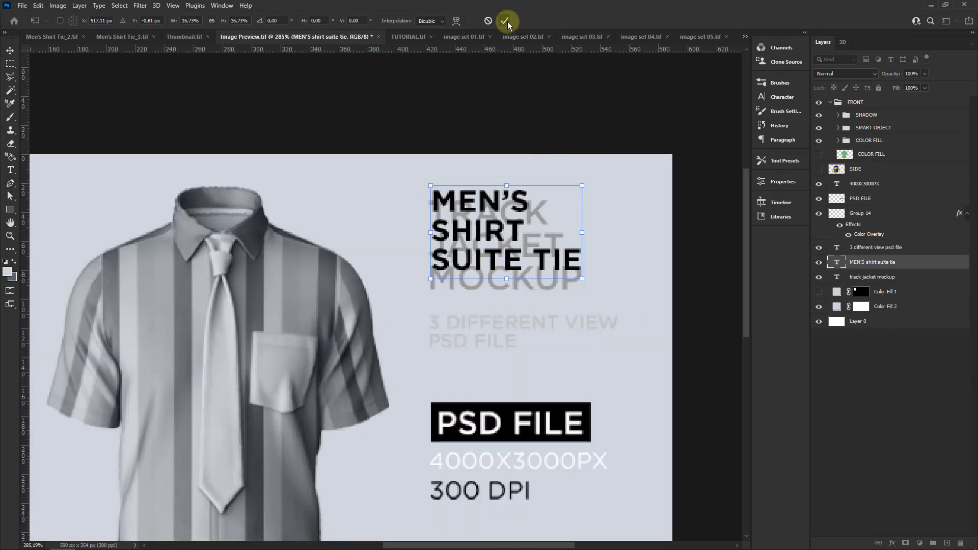
click(508, 21)
double_click(836, 262)
click(579, 258)
text(MOCKUP)
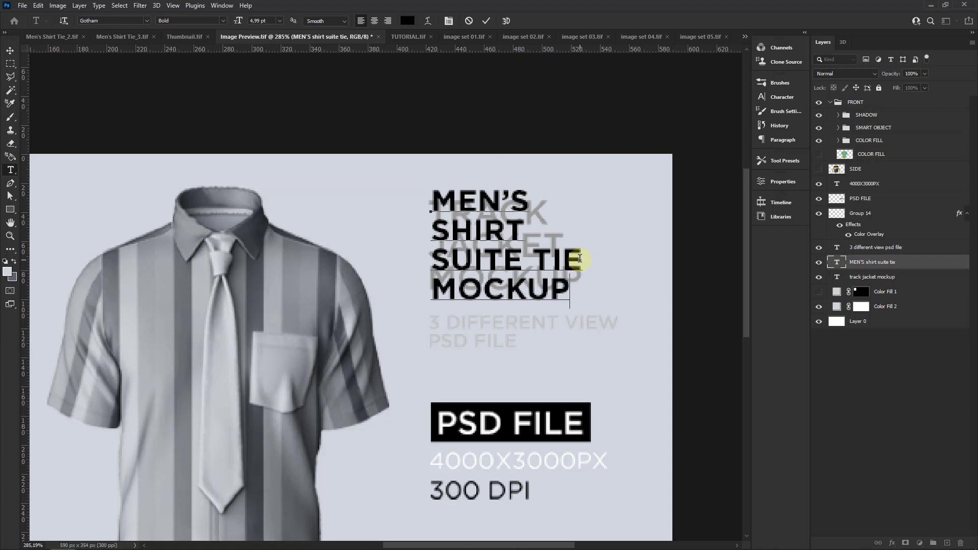
key(ctrl+Return)
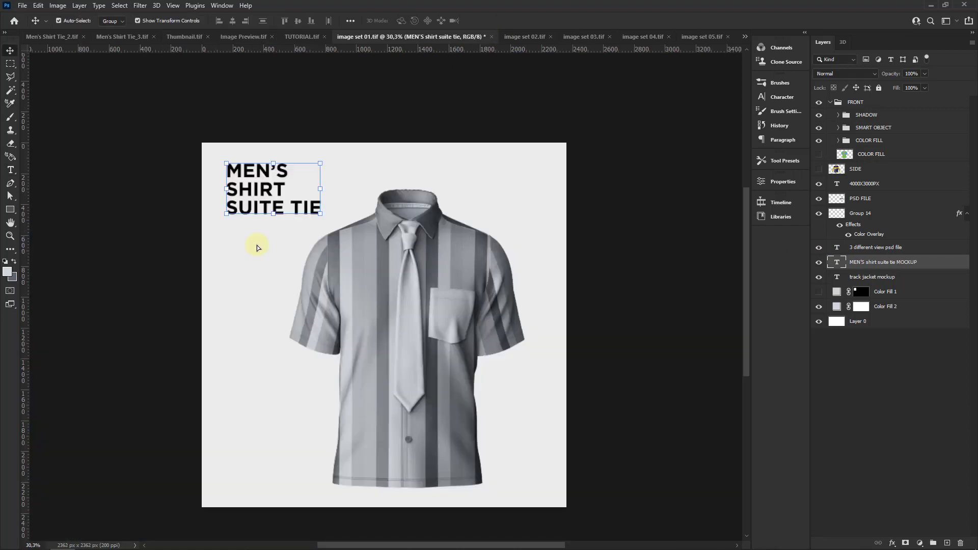
Step: Copy the MEN'S SHIRT SUITE TIE MOCKUP heading into image set 01's top-left
mouse_move(483, 262)
mouse_down()
mouse_move(257, 245)
mouse_move(278, 153)
mouse_up()
click(256, 244)
key(ctrl+t)
click(504, 20)
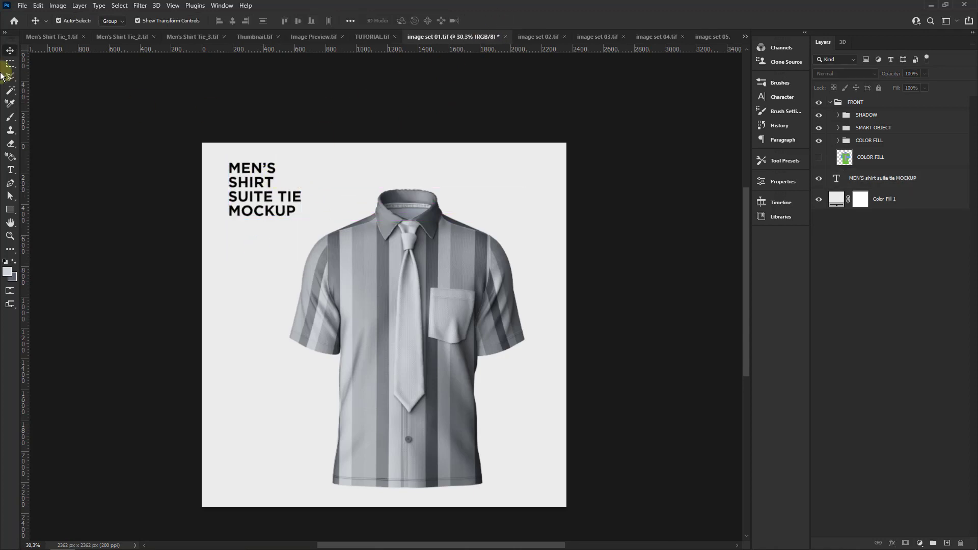
Step: Re-export image set 01 as JPG, replacing the existing image set 01.jpg
click(22, 5)
click(168, 173)
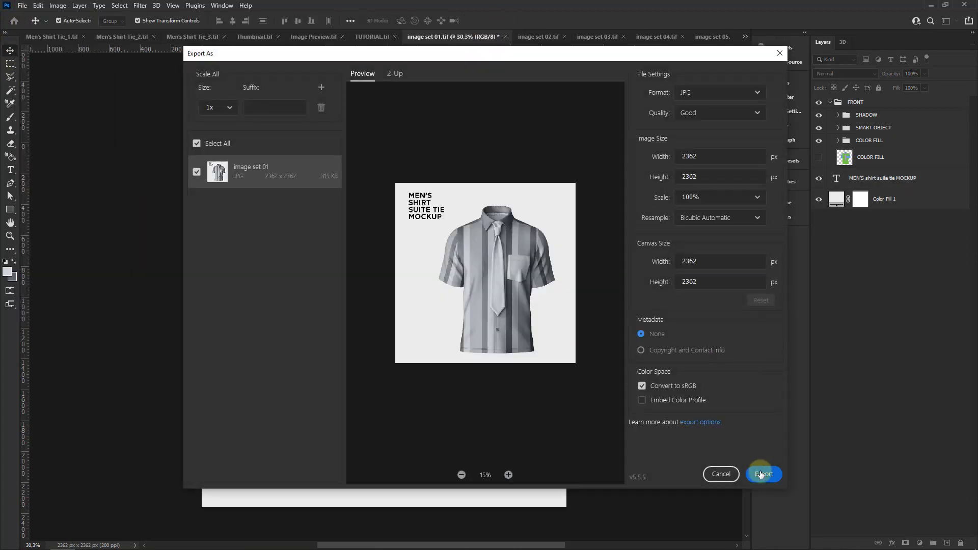
click(765, 472)
click(279, 154)
click(892, 508)
click(552, 280)
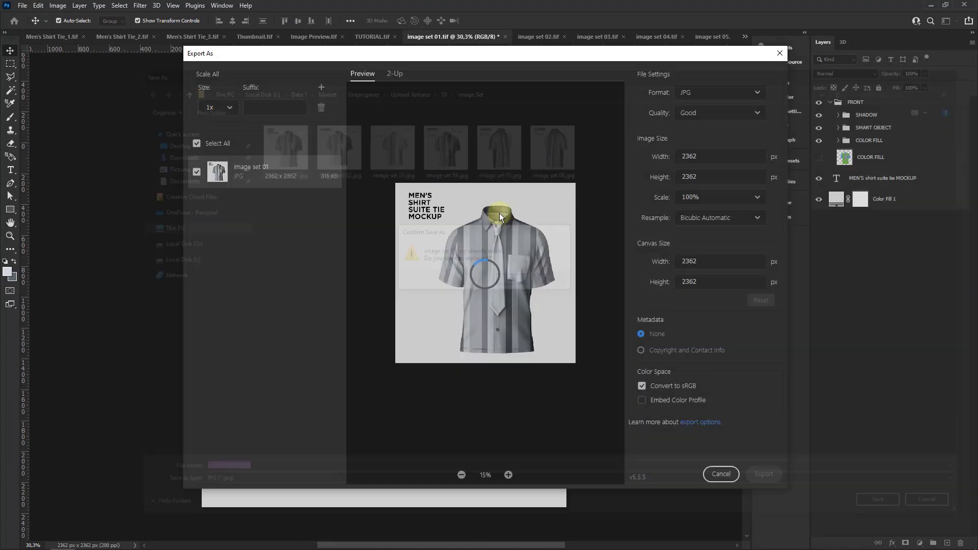
click(316, 37)
scroll(343, 192, down, 3)
Step: Delete the MEN'S SHIRT SUITE TIE heading from Image Preview
scroll(436, 148, up, 2)
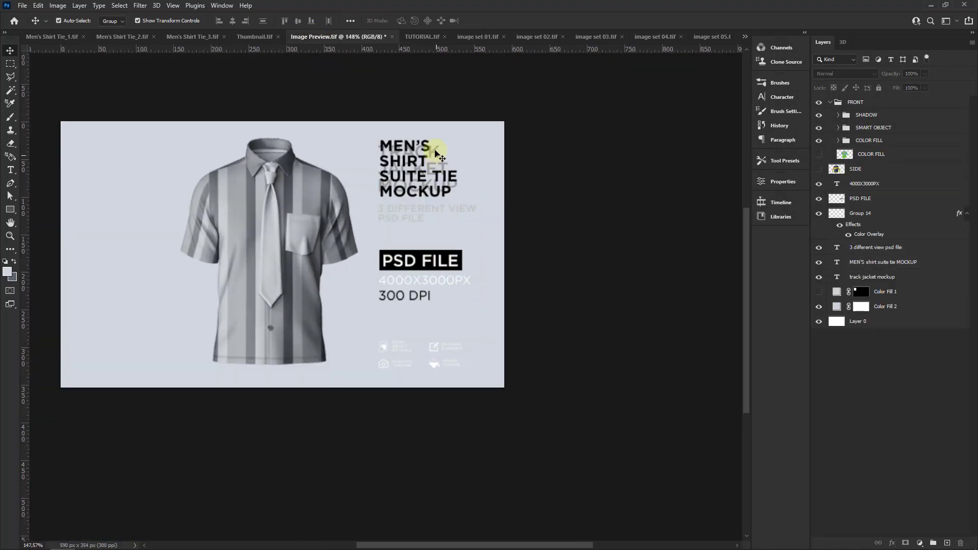
click(438, 152)
key(Delete)
Step: Change the subtitle from 3 to 4 DIFFERENT VIEW PSD FILE
scroll(404, 207, up, 1)
scroll(404, 207, up, 4)
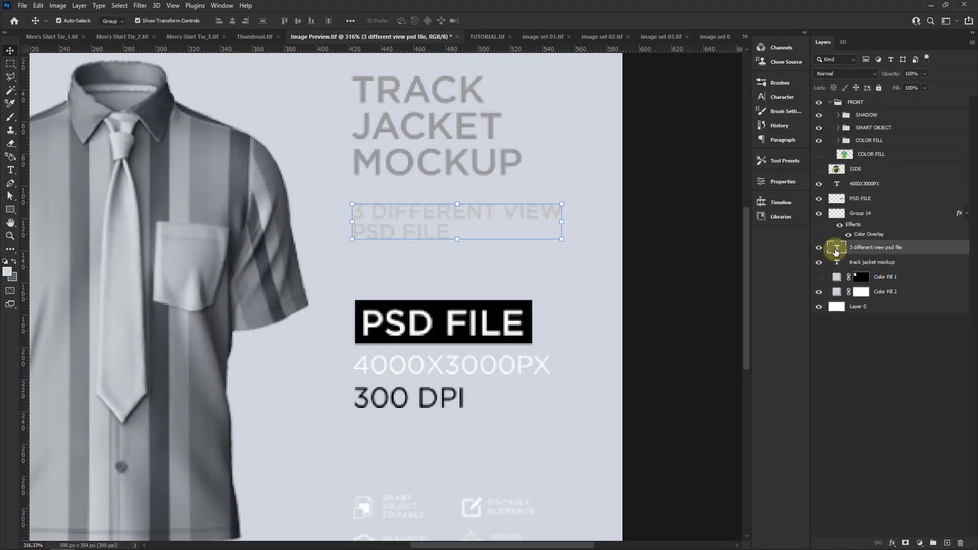
double_click(836, 248)
drag(364, 212, 307, 205)
click(308, 209)
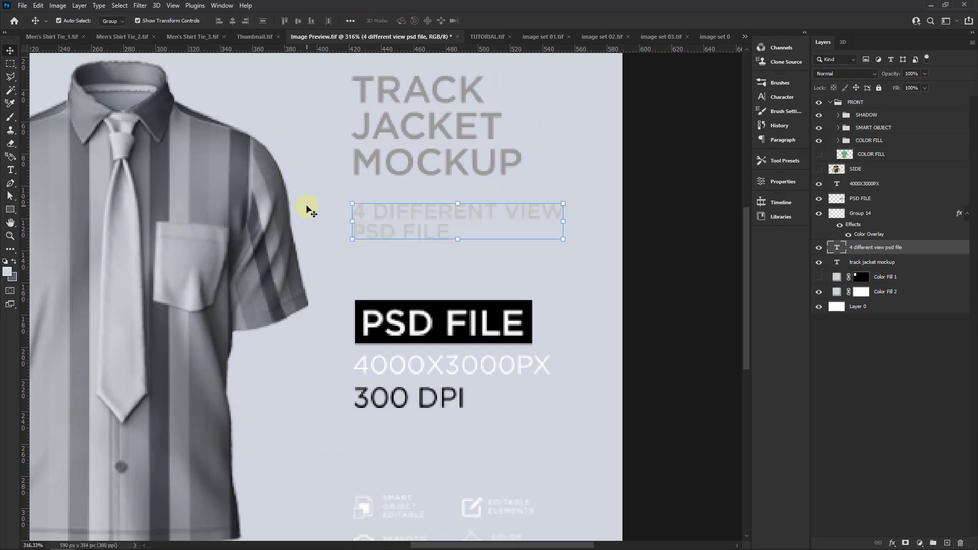
click(783, 181)
click(726, 333)
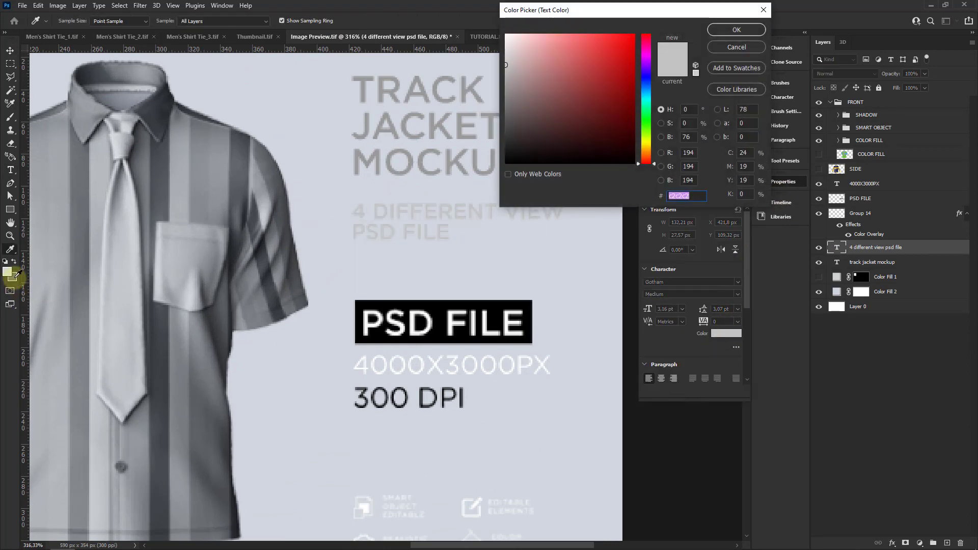
click(737, 29)
Step: Delete the track jacket mockup heading
scroll(470, 208, down, 5)
click(443, 208)
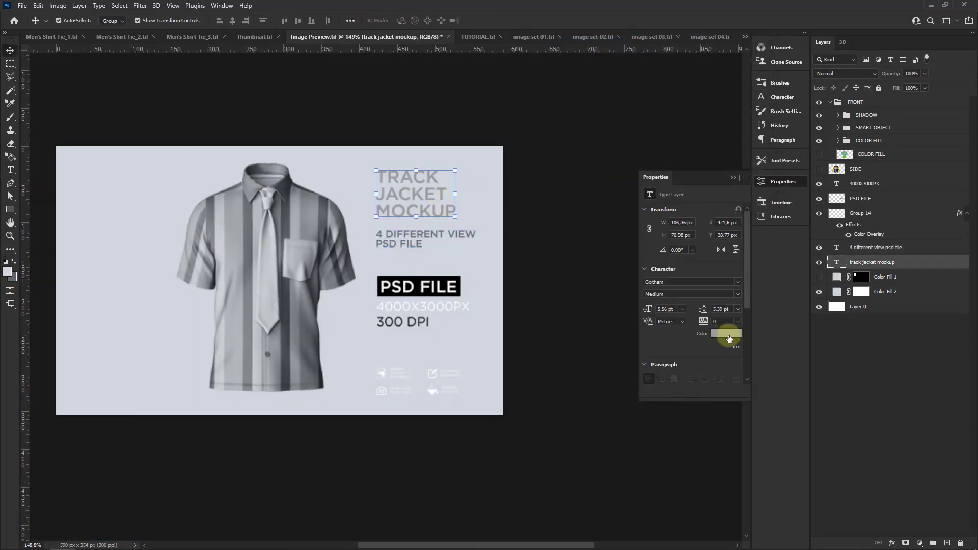
key(Delete)
Step: Bring the shirt-tie heading from image set 01, shrink it to about 31%, and place it top-right
key(ctrl+Tab)
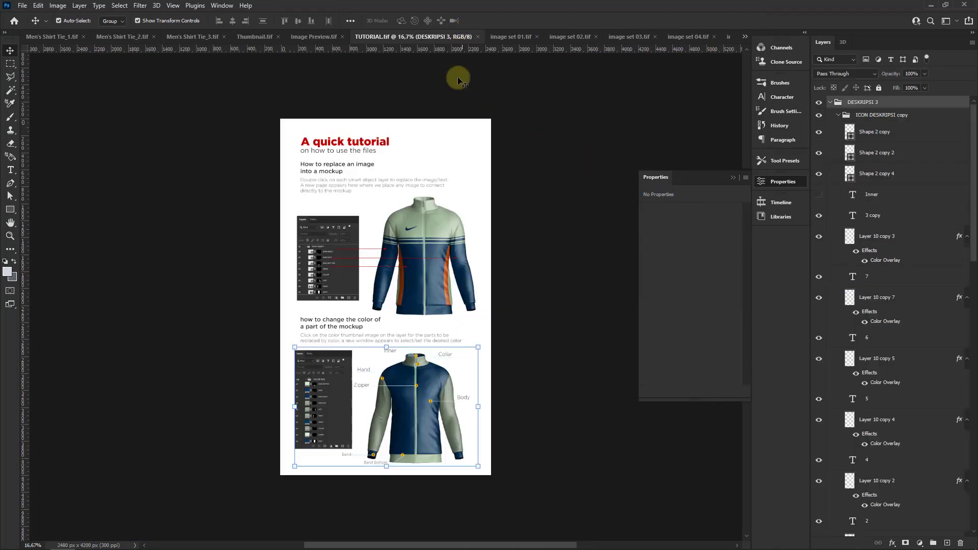
key(ctrl+Tab)
drag(278, 171, 309, 79)
click(313, 37)
click(430, 182)
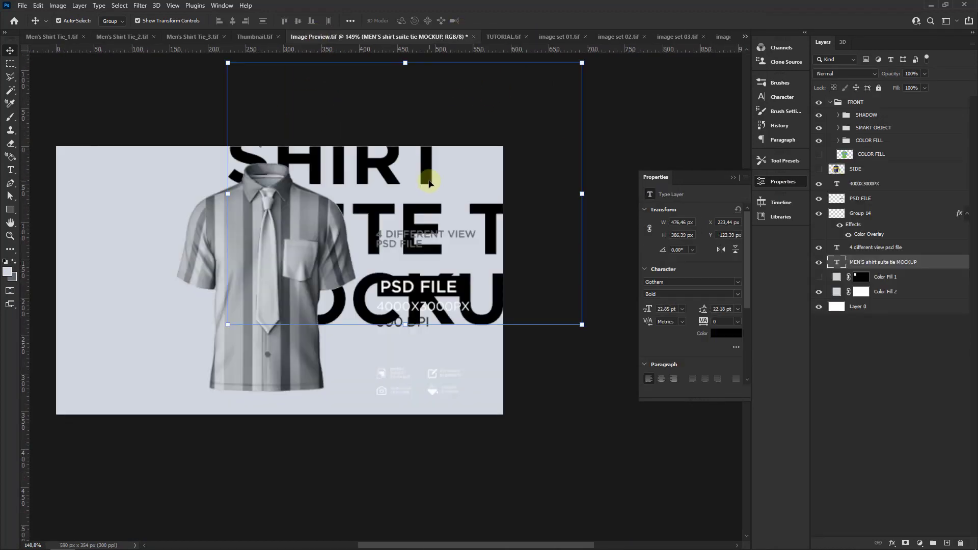
click(583, 62)
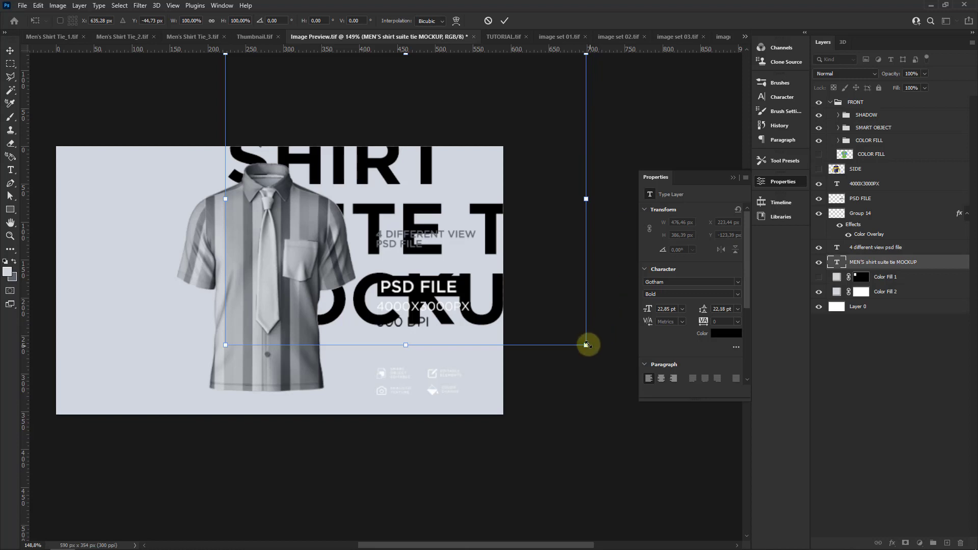
drag(586, 345, 553, 183)
drag(527, 113, 464, 165)
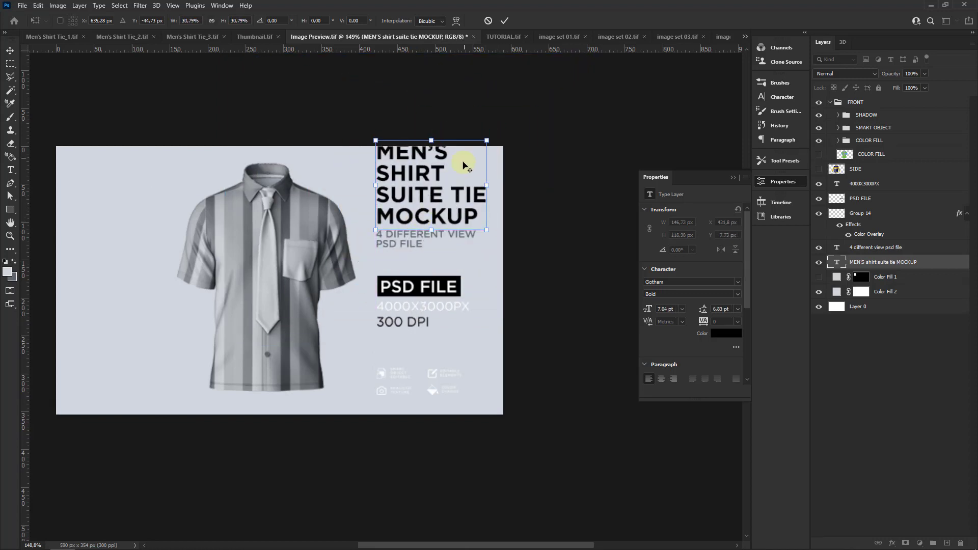
key(Return)
scroll(382, 244, up, 3)
mouse_move(382, 246)
mouse_down()
mouse_move(399, 218)
mouse_move(399, 230)
mouse_up()
Step: Recolour the heading and the 4000X3000PX text grey
click(726, 333)
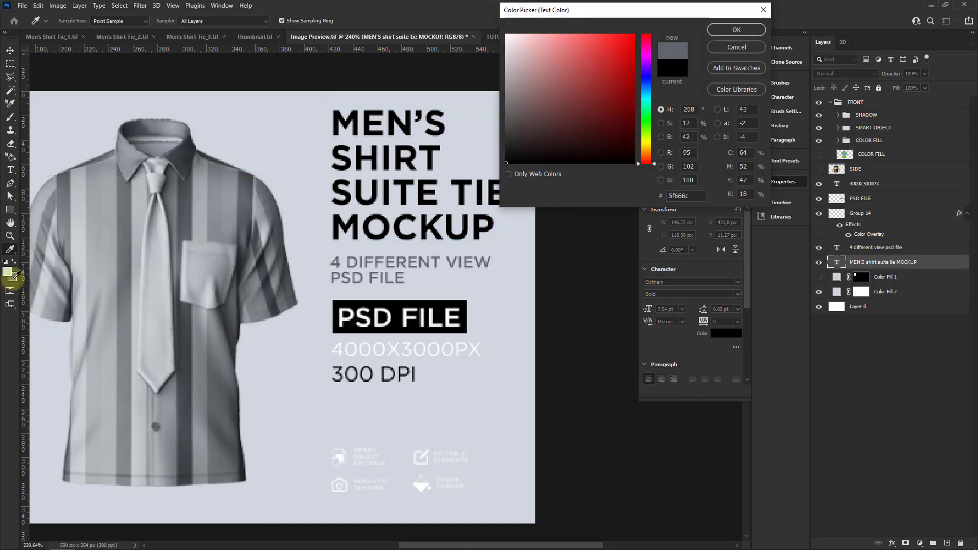
click(737, 30)
scroll(478, 202, down, 1)
click(417, 324)
click(726, 333)
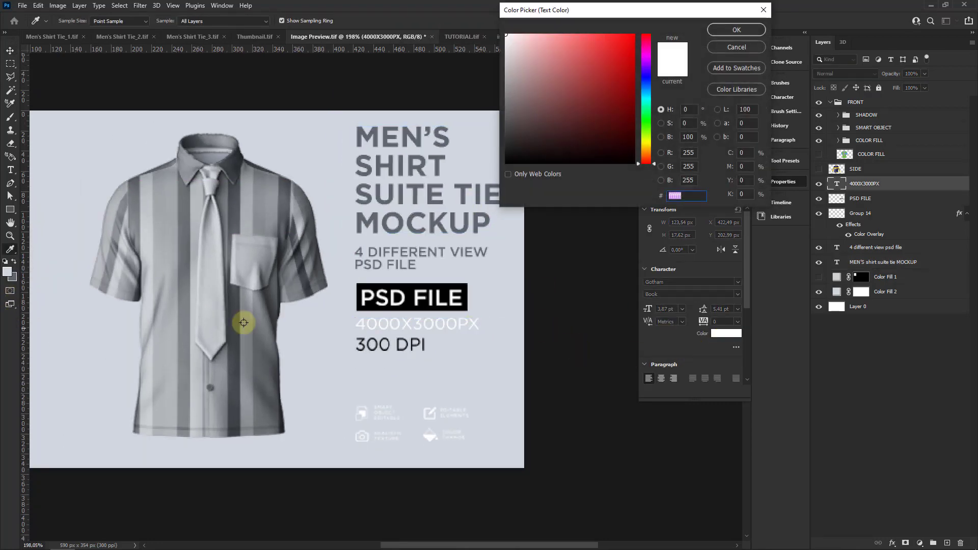
click(59, 258)
key(Return)
click(727, 168)
key(v)
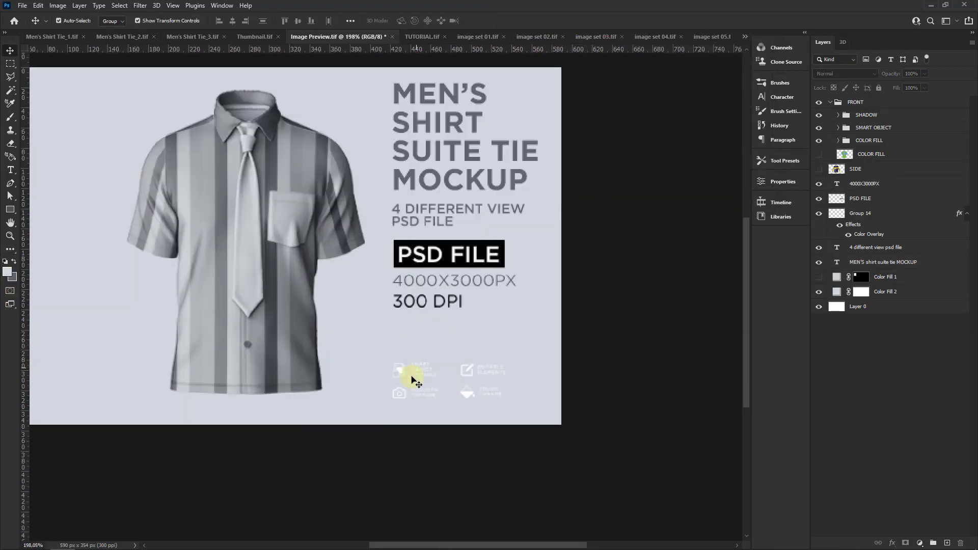
Step: Give the icon group Group 14 a black Color Overlay
click(408, 377)
double_click(877, 234)
click(782, 266)
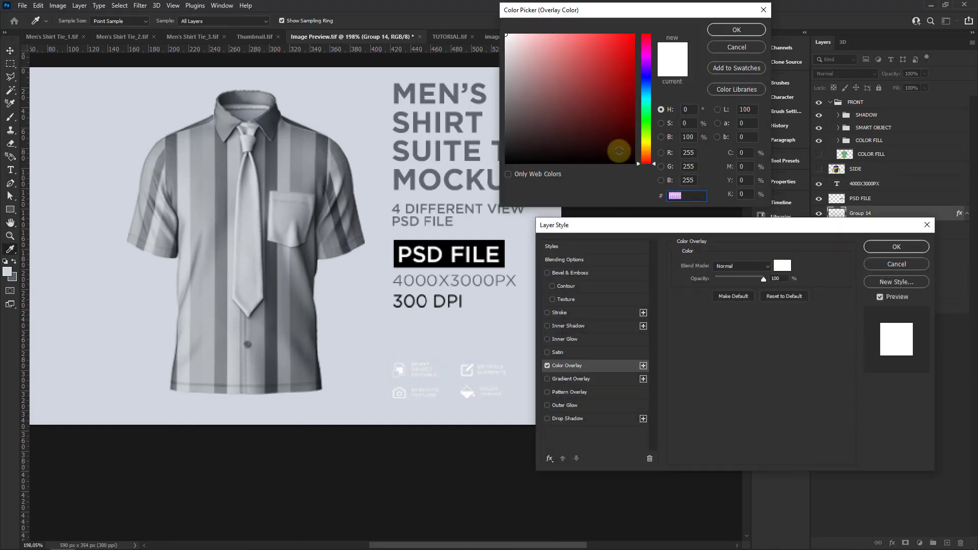
click(619, 151)
click(737, 30)
click(896, 246)
Step: Move the PSD FILE block lower and nudge the 4 different view subtitle down
click(458, 304)
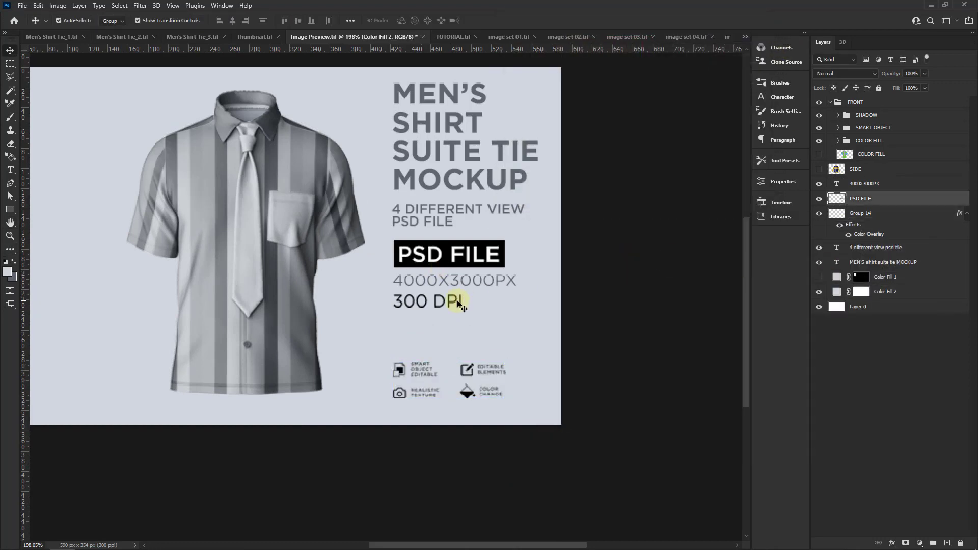
scroll(461, 304, up, 2)
mouse_move(481, 274)
mouse_down()
mouse_move(500, 296)
mouse_move(482, 311)
mouse_up()
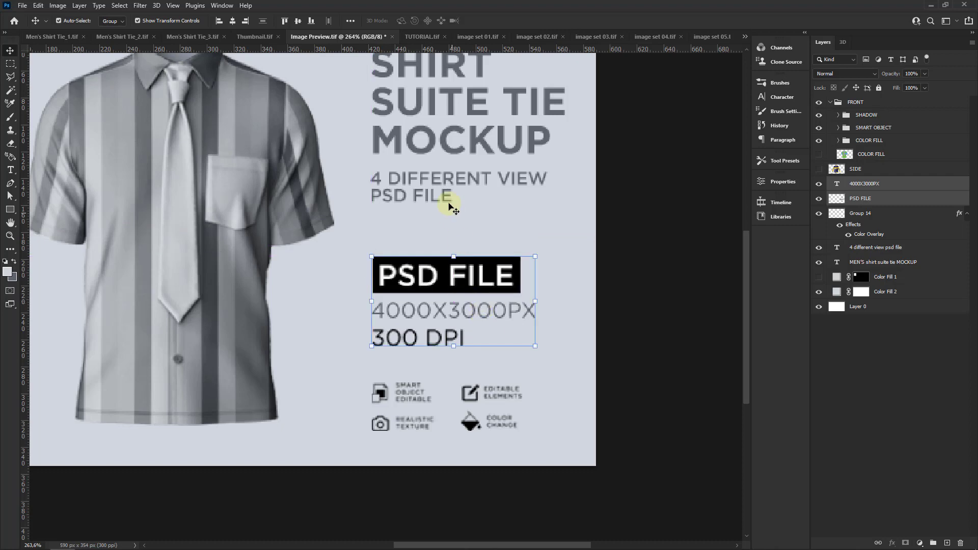
click(448, 187)
key(shift+Down)
key(shift+Down)
scroll(452, 177, down, 2)
scroll(514, 255, down, 2)
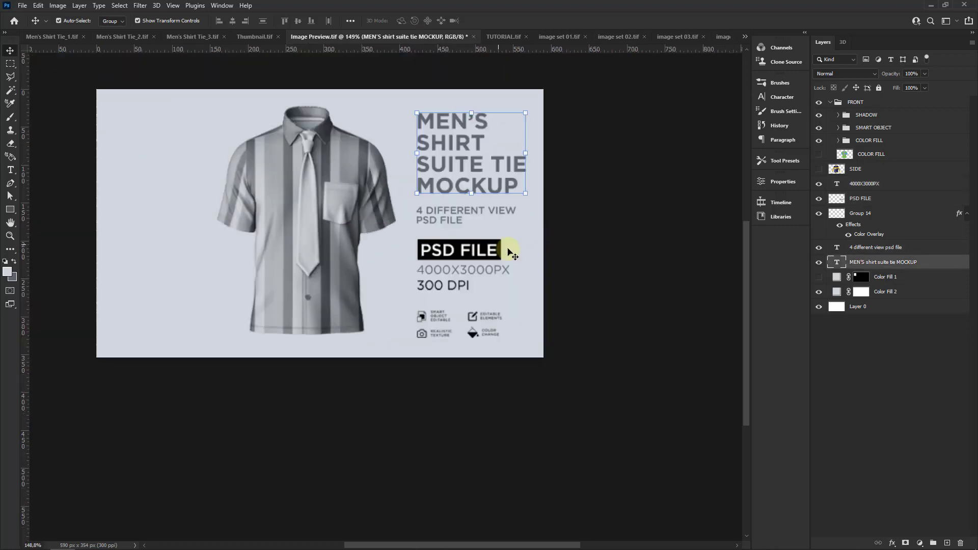
scroll(375, 212, down, 1)
click(118, 39)
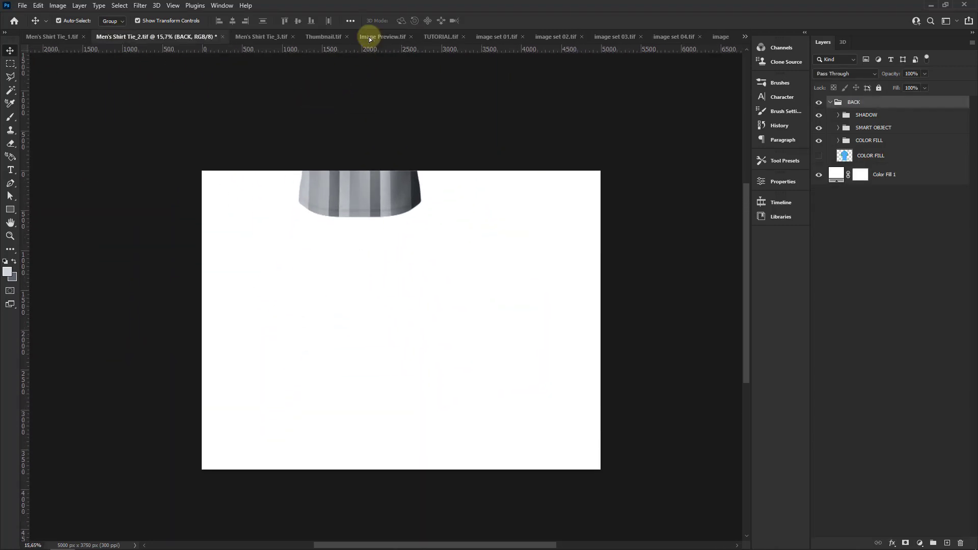
Step: Copy the BACK shirt group from Tie_2 into Image Preview and shrink it to a small figure
drag(316, 130, 284, 266)
key(ctrl+t)
scroll(332, 251, down, 5)
mouse_move(459, 133)
mouse_down()
mouse_move(389, 278)
mouse_move(334, 265)
mouse_move(313, 218)
mouse_move(295, 258)
mouse_up()
scroll(333, 265, up, 5)
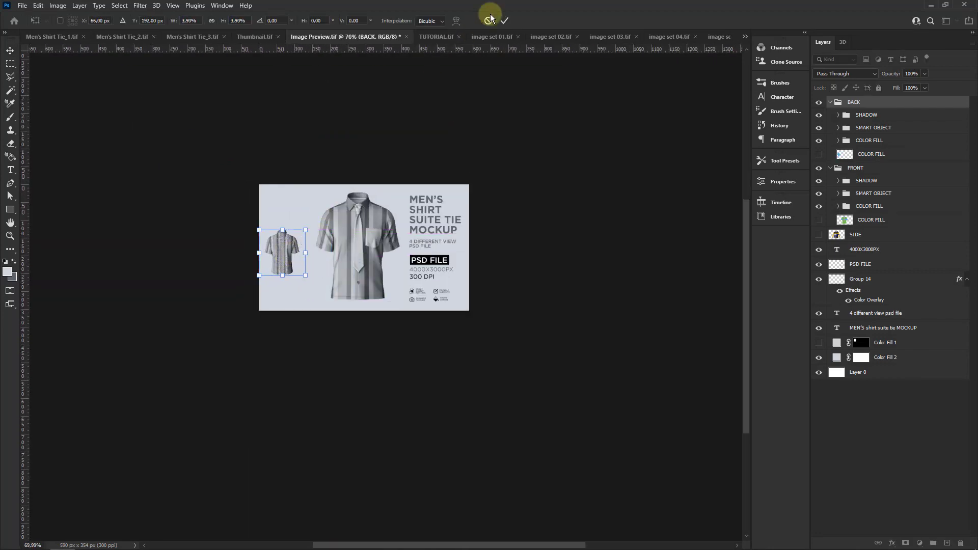
key(Return)
Step: Copy the LEFT and RIGHT shirt groups from Tie_3 into Image Preview and scale them down
click(204, 37)
mouse_move(405, 238)
mouse_down()
mouse_move(360, 34)
mouse_move(356, 313)
mouse_up()
scroll(356, 313, down, 2)
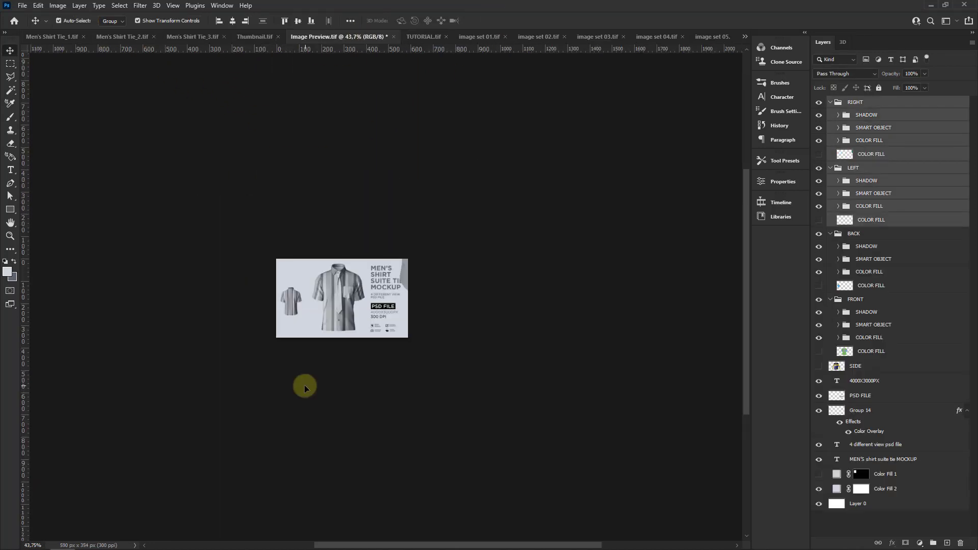
scroll(412, 315, down, 2)
mouse_move(683, 96)
mouse_down()
mouse_move(503, 240)
mouse_move(328, 345)
mouse_up()
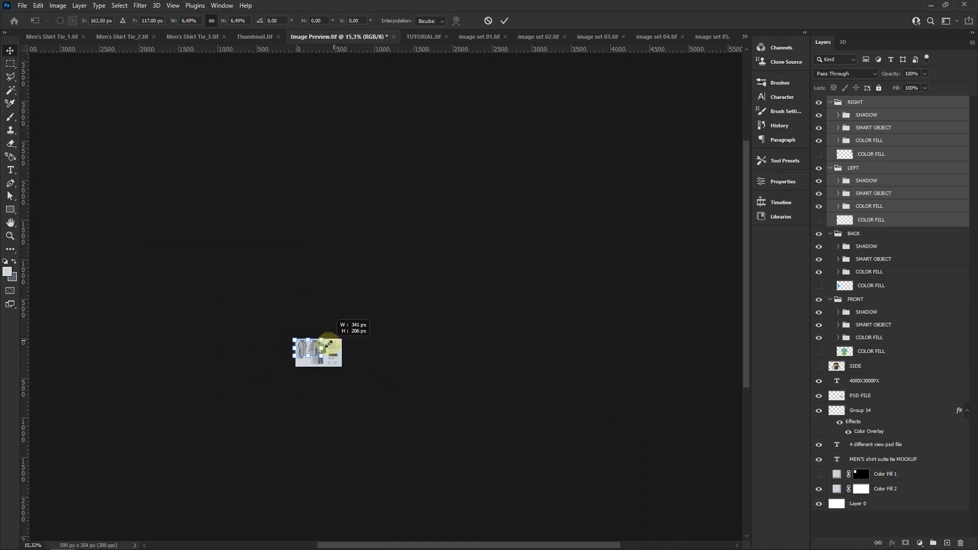
scroll(328, 345, up, 3)
scroll(302, 359, up, 2)
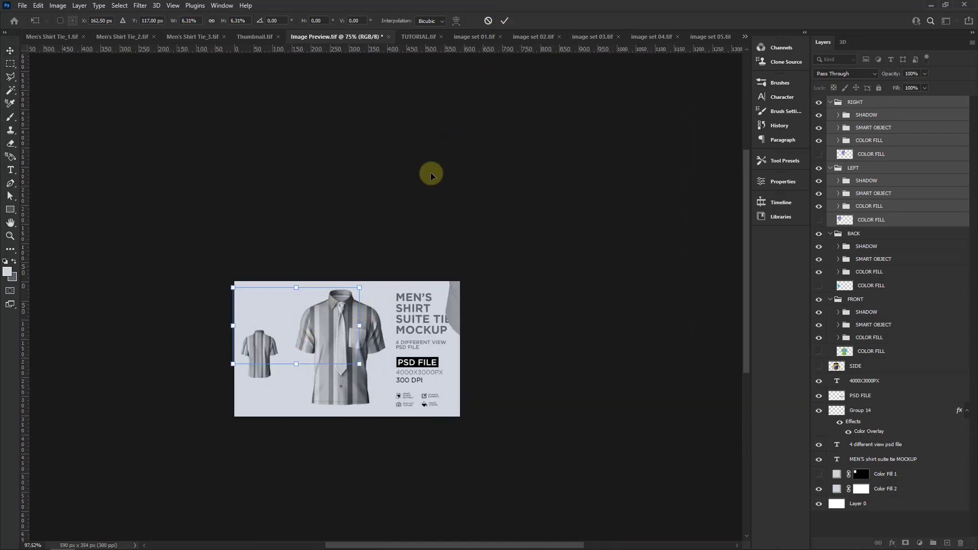
scroll(356, 276, up, 3)
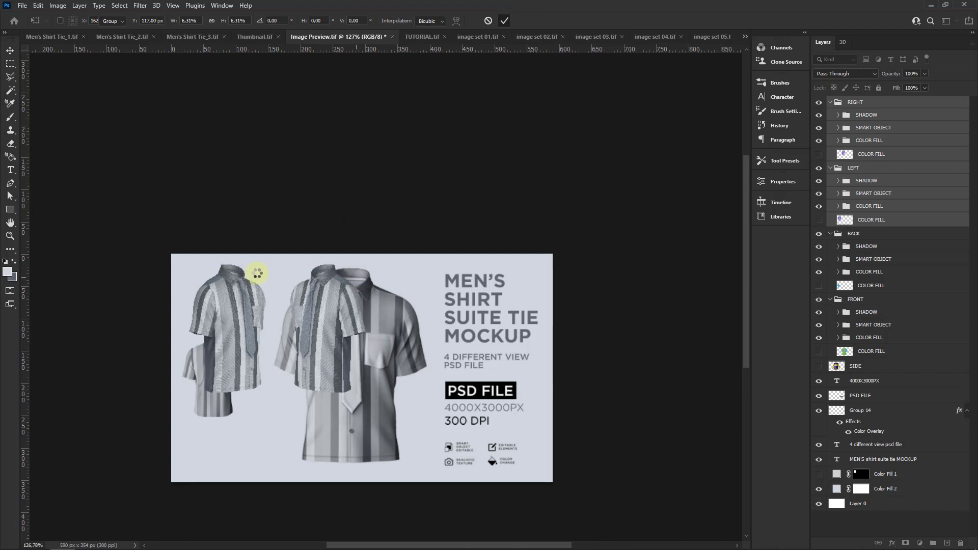
key(Return)
Step: Shrink the side shirt views further to their final size
scroll(256, 273, down, 1)
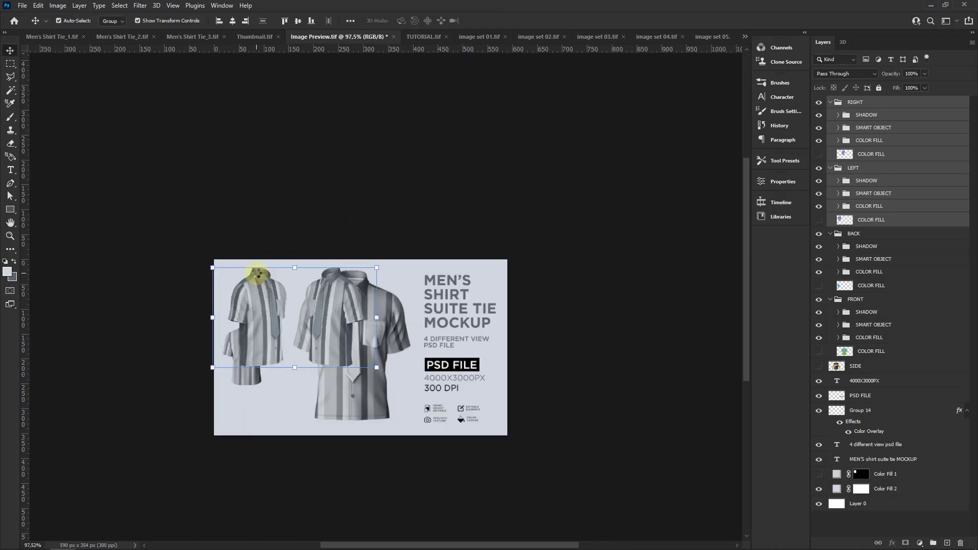
scroll(267, 316, up, 3)
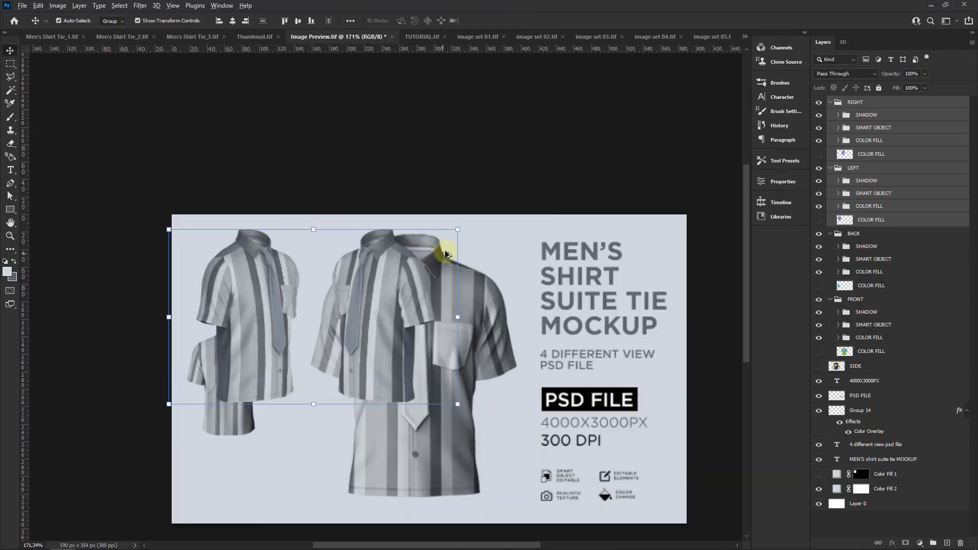
drag(443, 248, 406, 279)
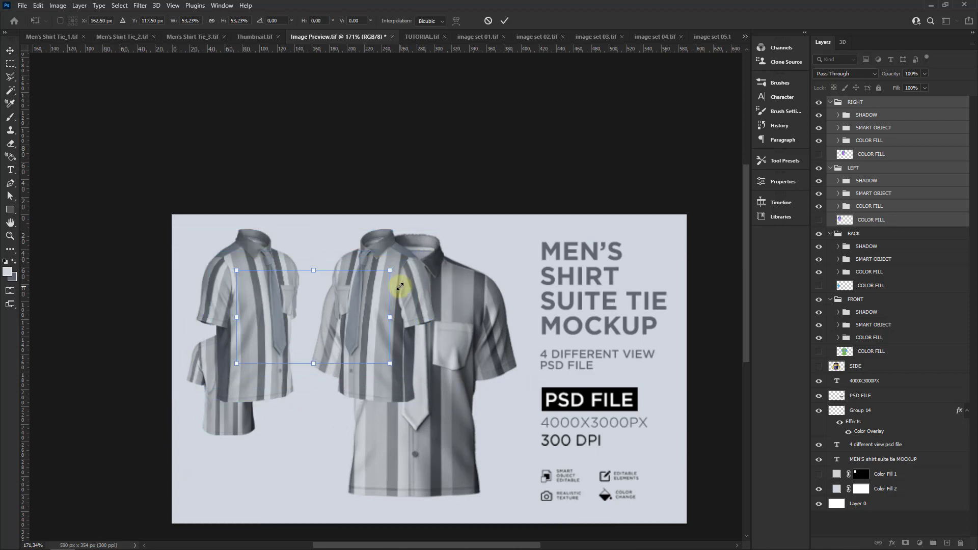
key(Return)
scroll(356, 163, down, 1)
Step: Move the back view up on the banner and slightly enlarge the small left-view shirt
scroll(312, 300, up, 1)
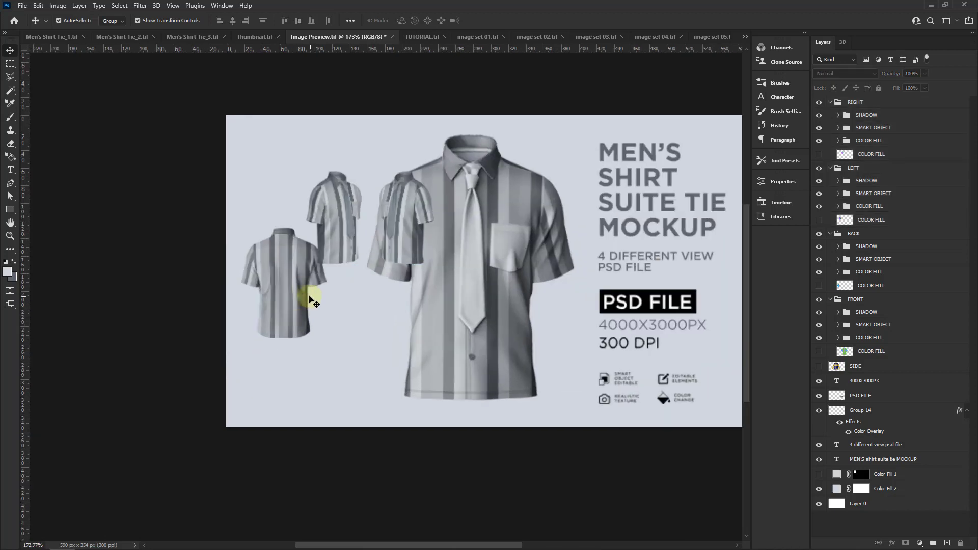
mouse_move(312, 301)
mouse_down()
mouse_move(326, 238)
mouse_move(319, 151)
mouse_up()
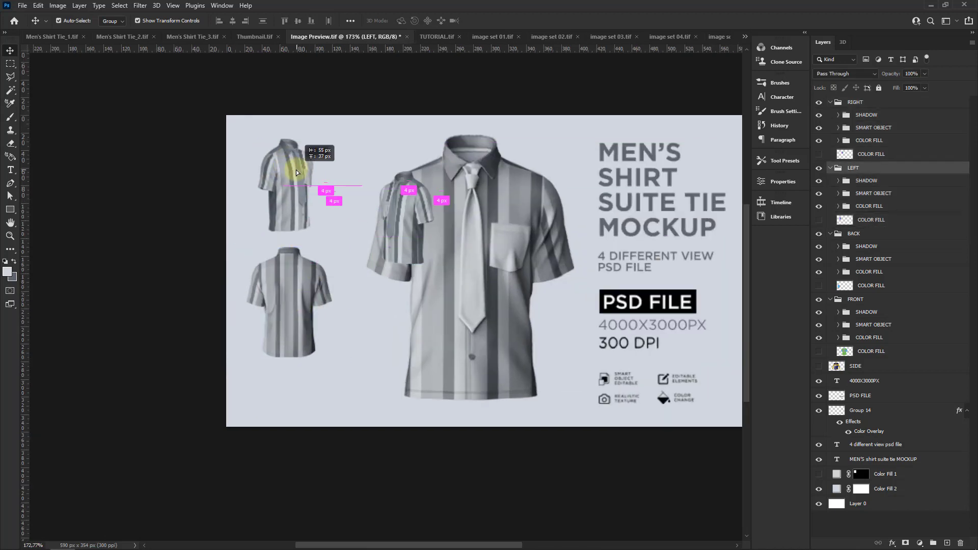
click(334, 131)
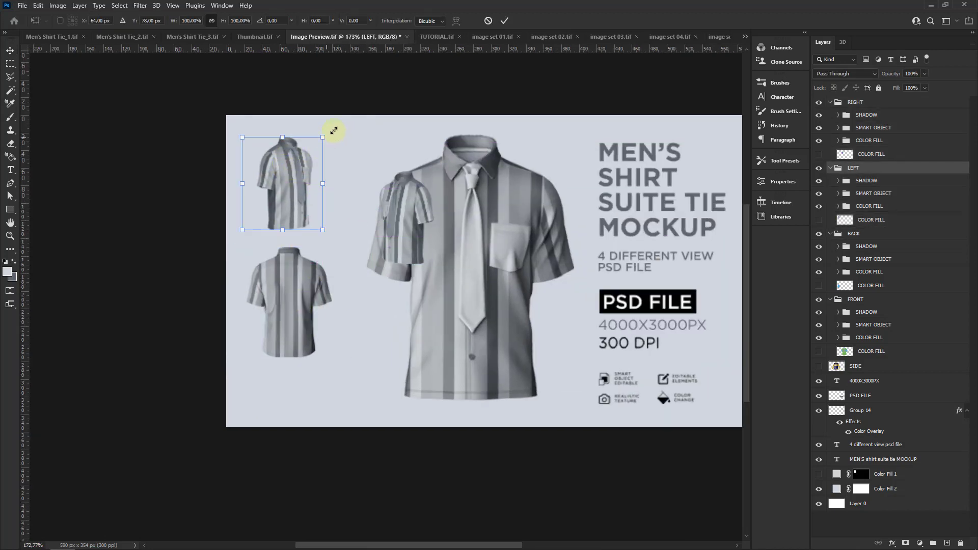
drag(336, 130, 338, 124)
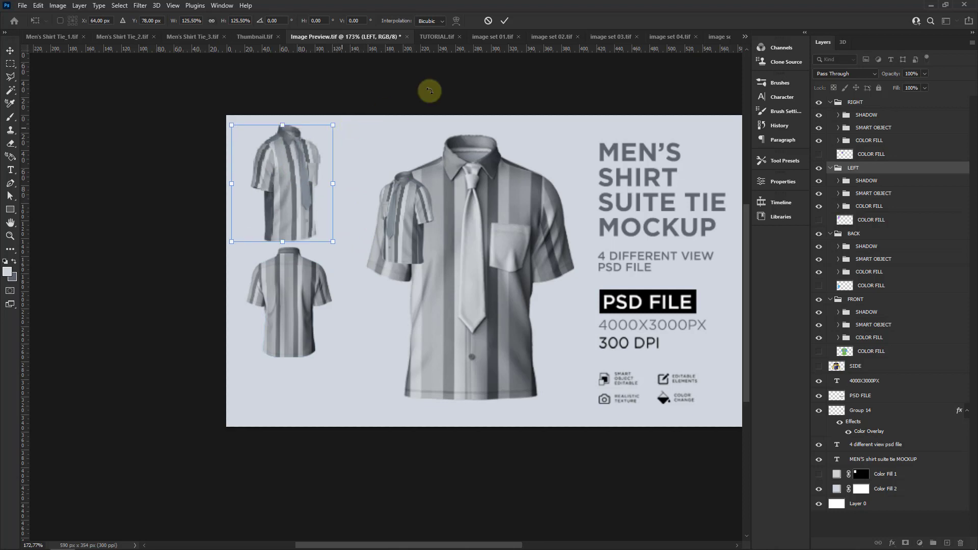
click(505, 21)
Step: Place the right view at the bottom, then shrink the back and left views and move them up
drag(388, 223, 279, 362)
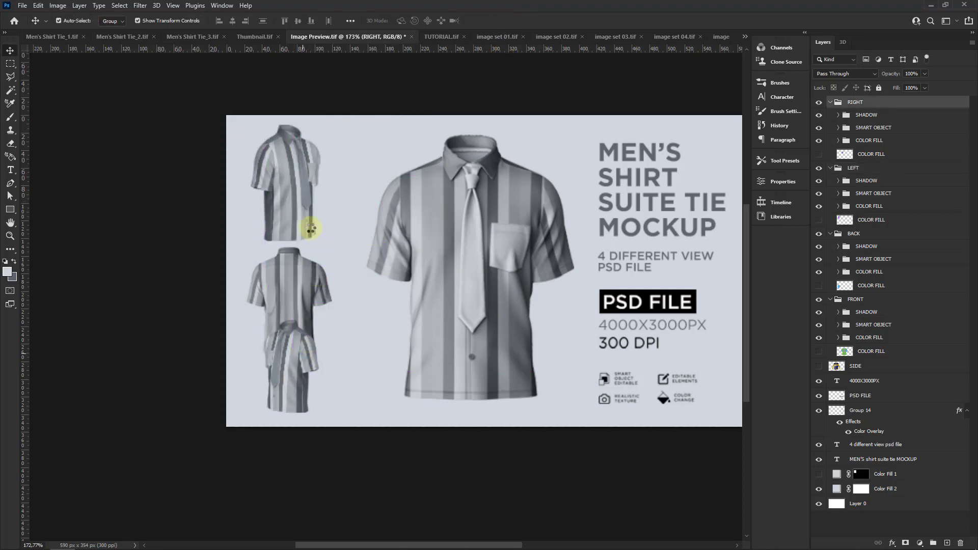
click(299, 298)
shift+click(305, 214)
key(ctrl+t)
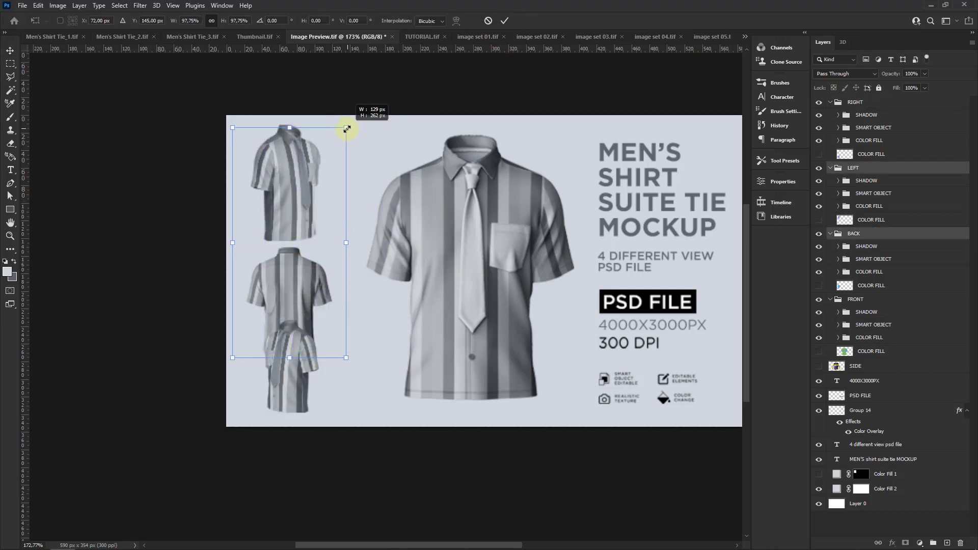
drag(346, 131, 344, 137)
click(504, 20)
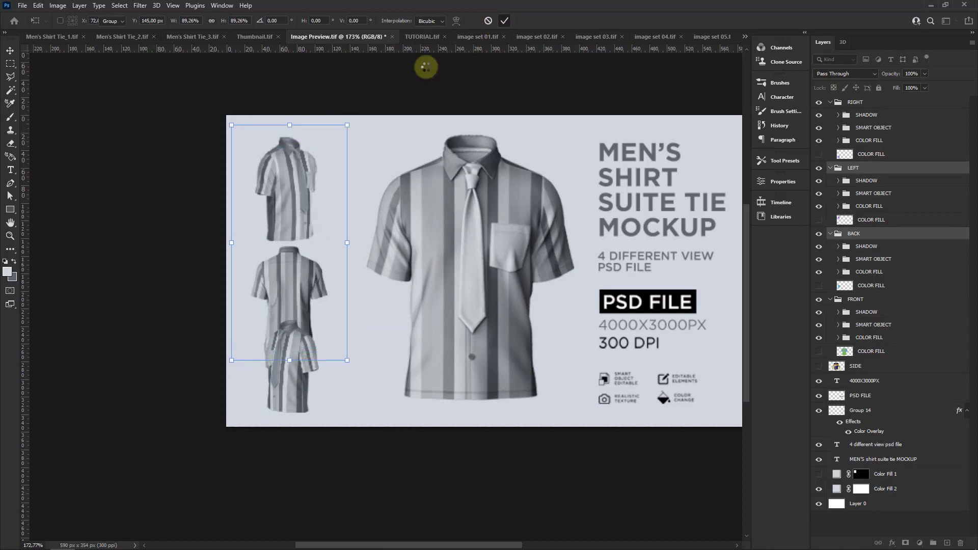
drag(284, 153, 311, 257)
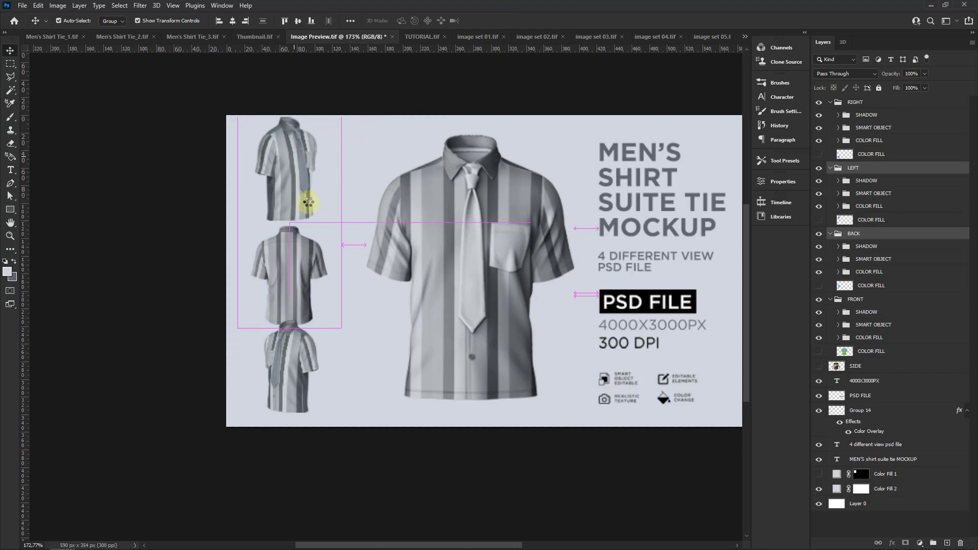
drag(343, 119, 332, 135)
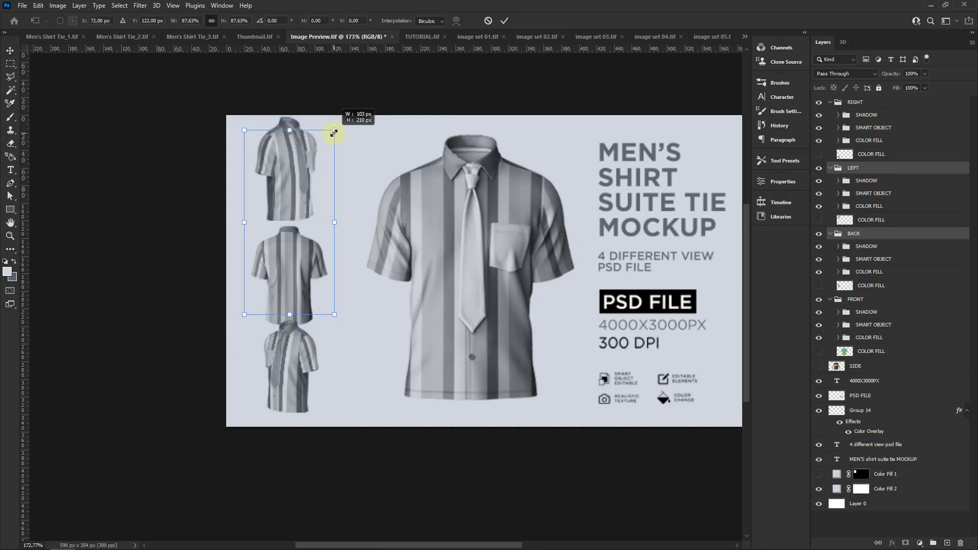
click(511, 22)
Step: Export the banner as Image Preview.jpg into folder 18
scroll(188, 184, down, 3)
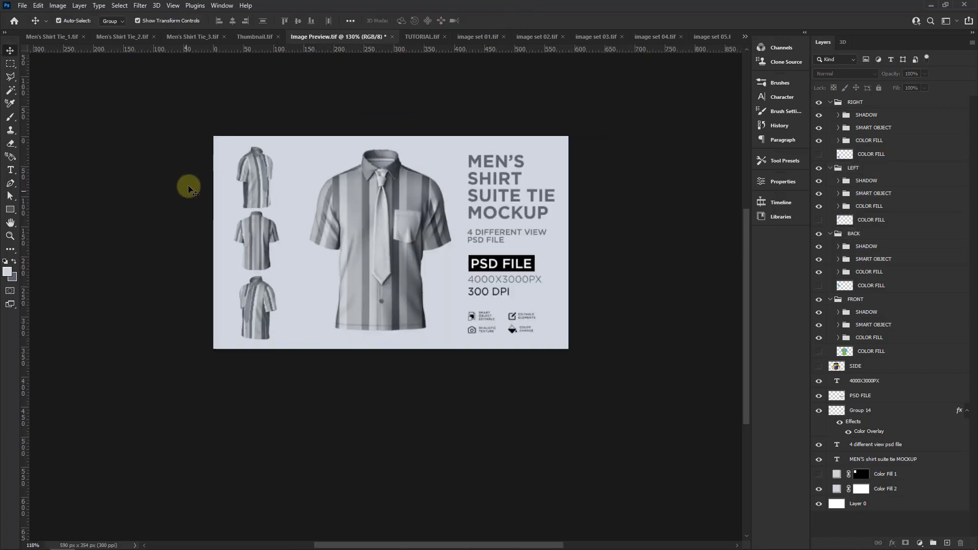
click(22, 6)
click(174, 174)
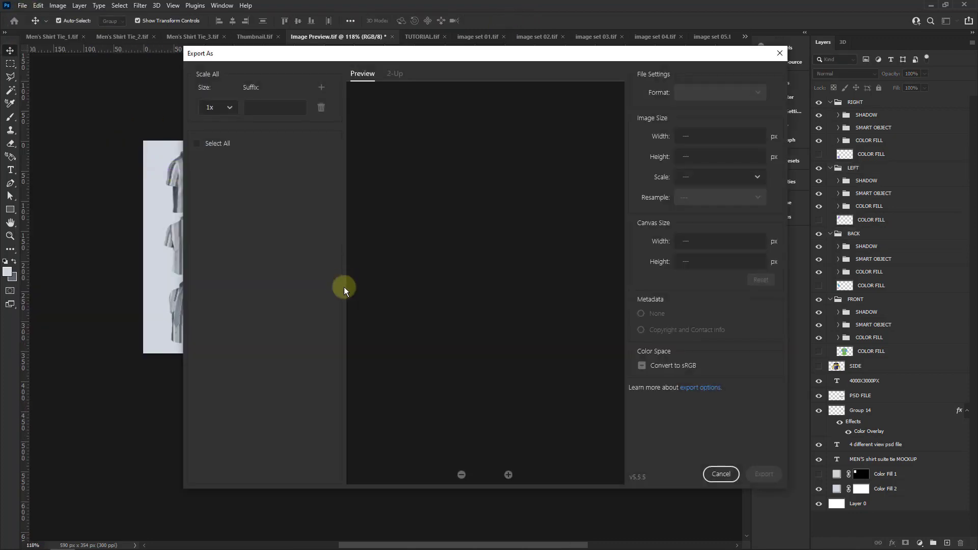
click(764, 411)
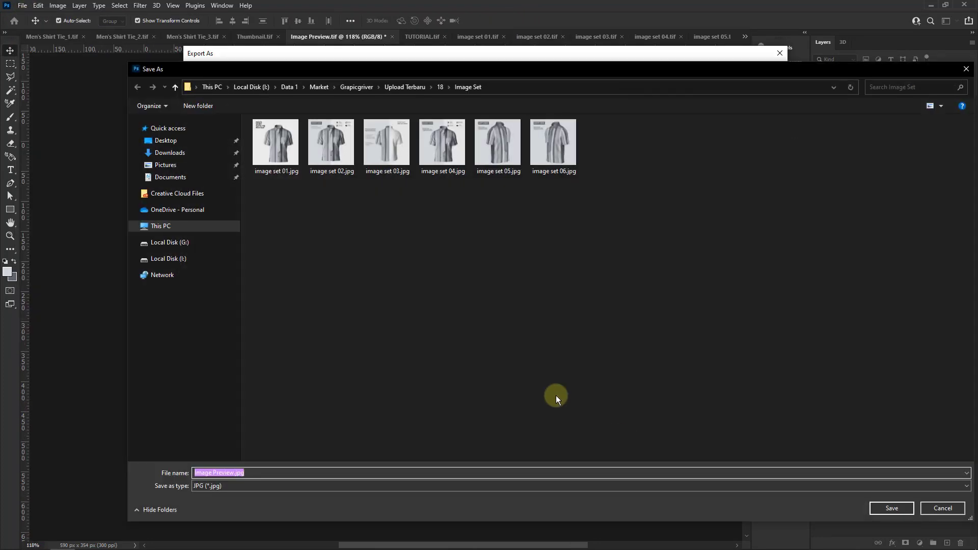
click(441, 87)
click(894, 510)
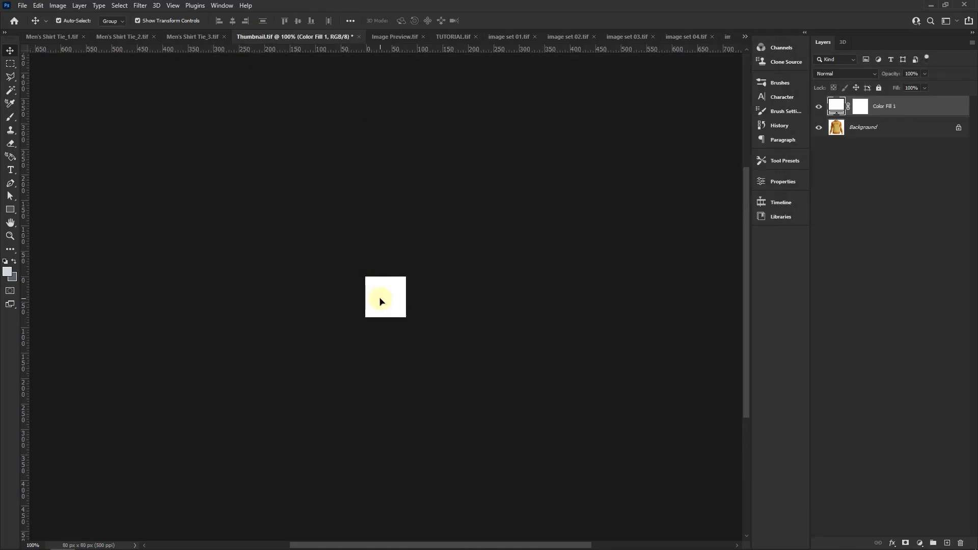
Step: Scale the front shirt to fit the 80 x 80 px thumbnail and center it
click(255, 37)
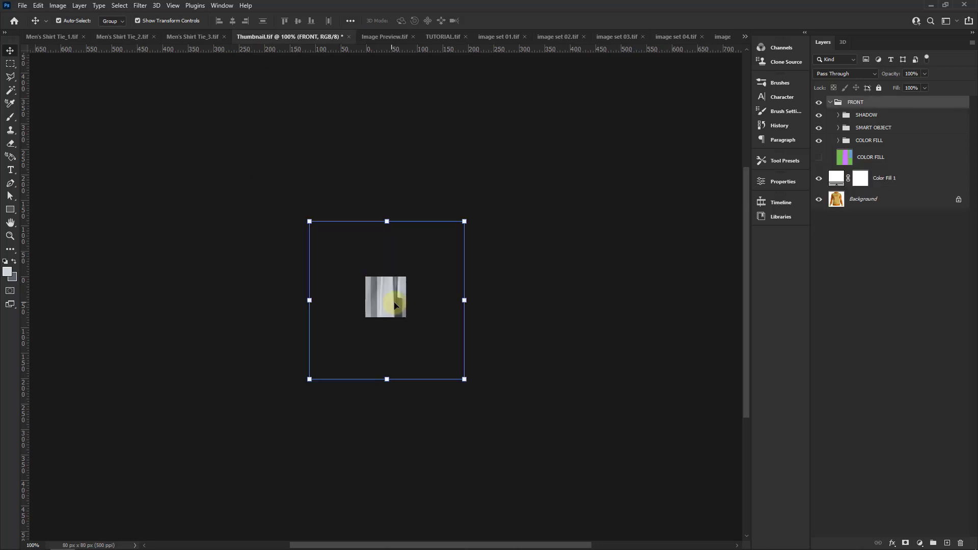
drag(464, 222, 426, 299)
scroll(372, 291, up, 3)
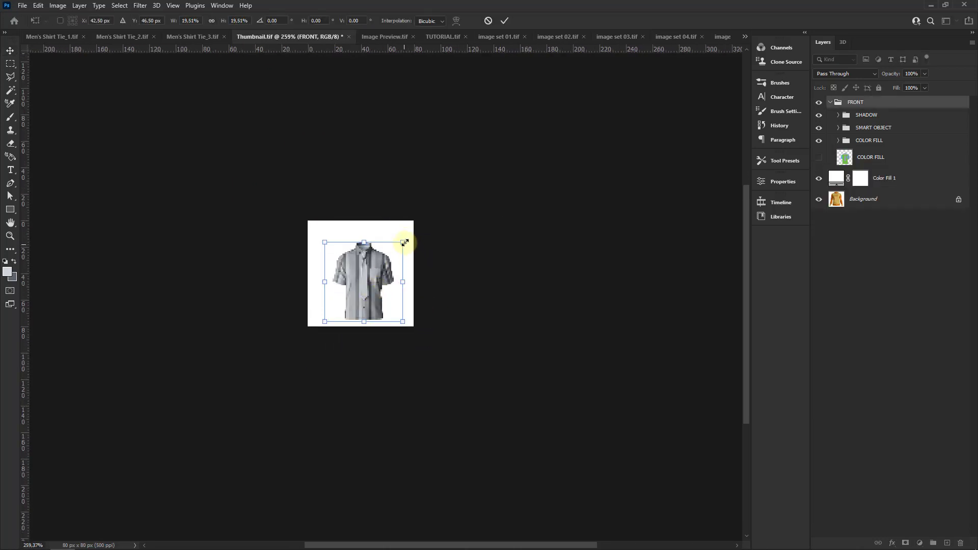
drag(408, 236, 412, 232)
drag(373, 249, 374, 258)
scroll(375, 254, up, 3)
key(Return)
scroll(280, 229, down, 2)
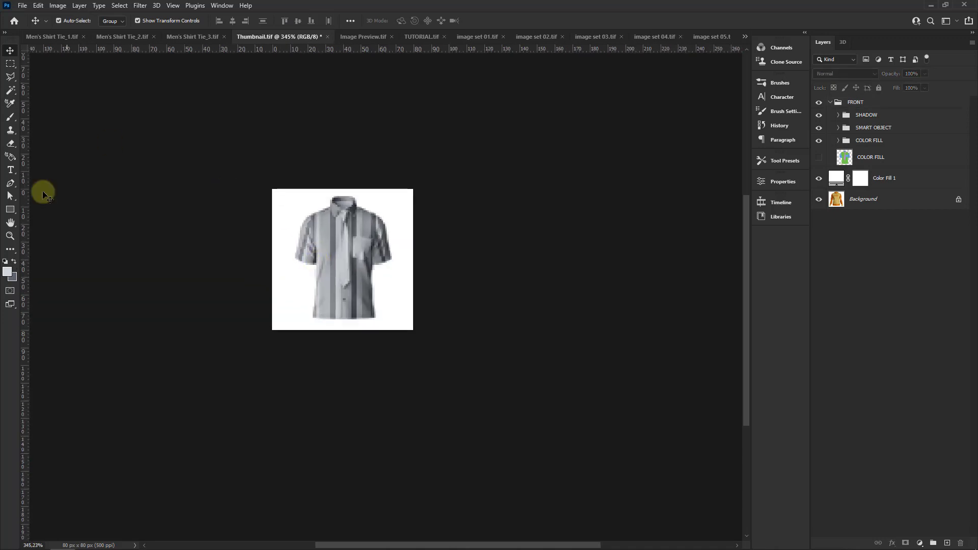
Step: Export the thumbnail as Thumbnail.jpg into folder 18 and close the Thumbnail document
click(22, 6)
click(173, 172)
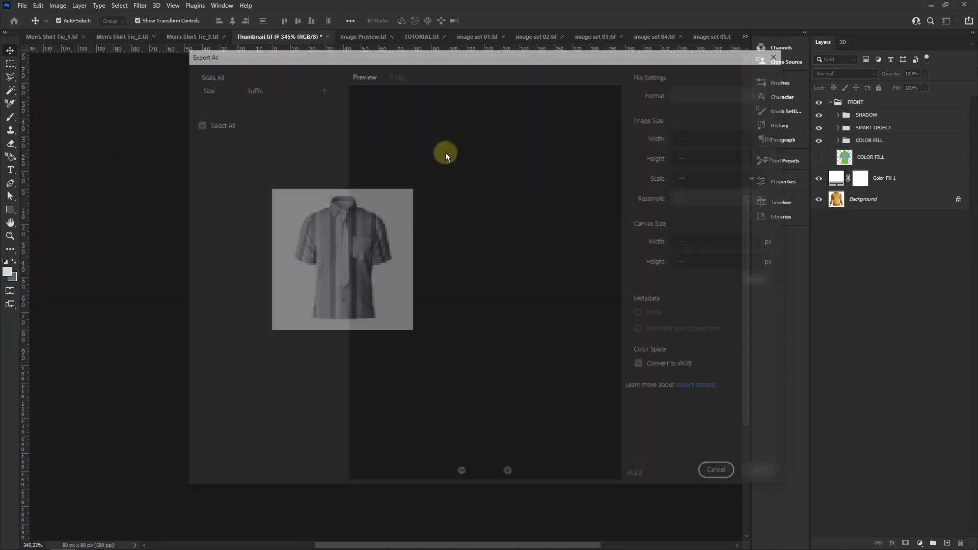
click(761, 470)
click(941, 105)
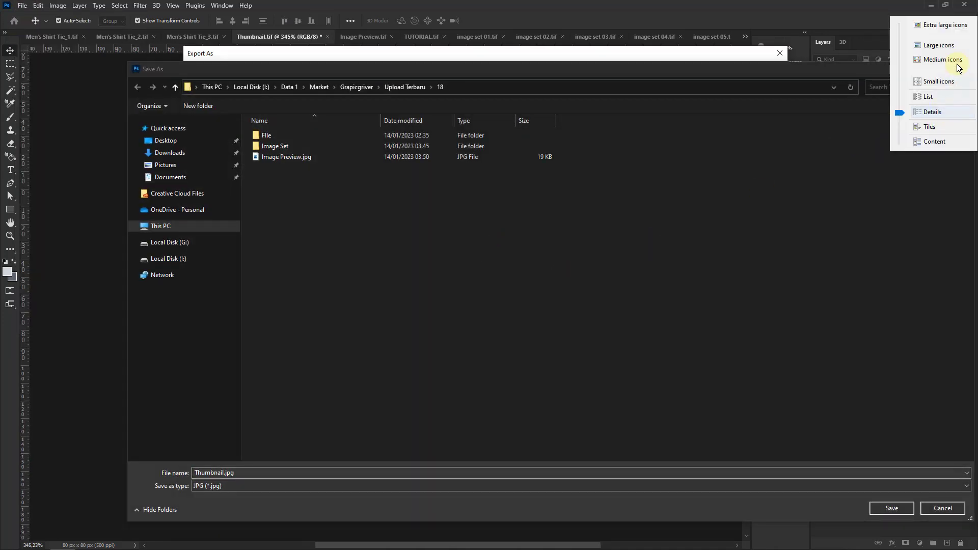
click(900, 60)
click(886, 508)
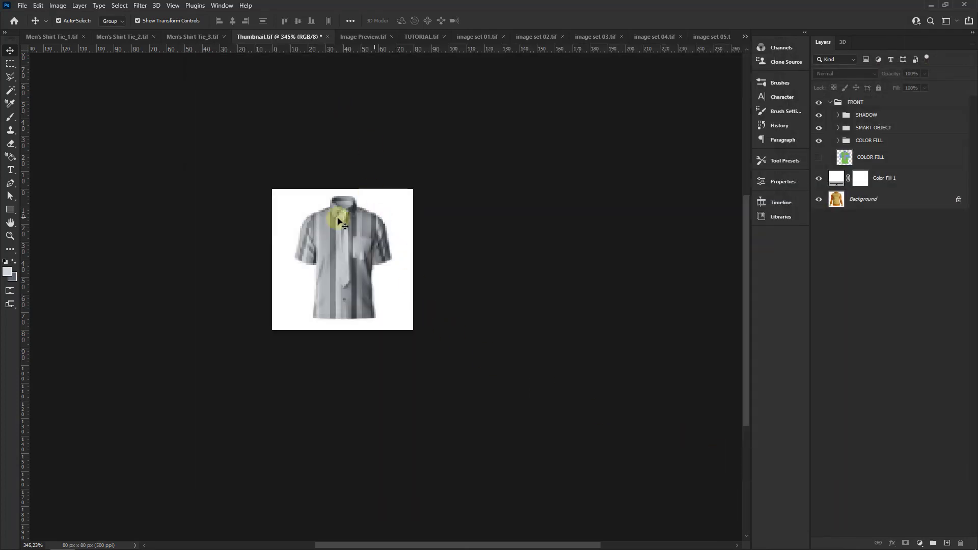
click(328, 37)
Step: Close the Thumbnail and Image Preview documents without saving, then close TUTORIAL
click(481, 207)
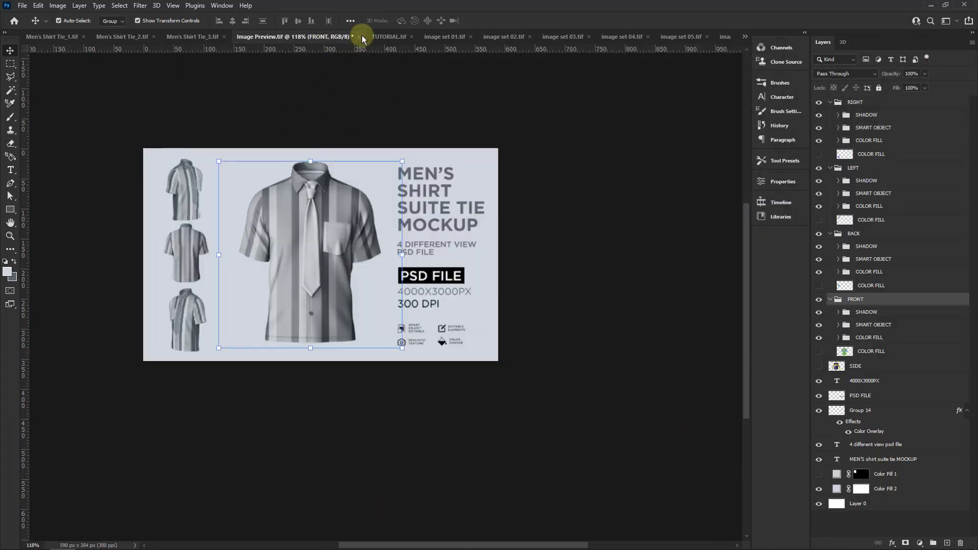
click(359, 37)
click(480, 207)
click(330, 37)
Step: Close image set 01 through 06 without saving changes
click(389, 36)
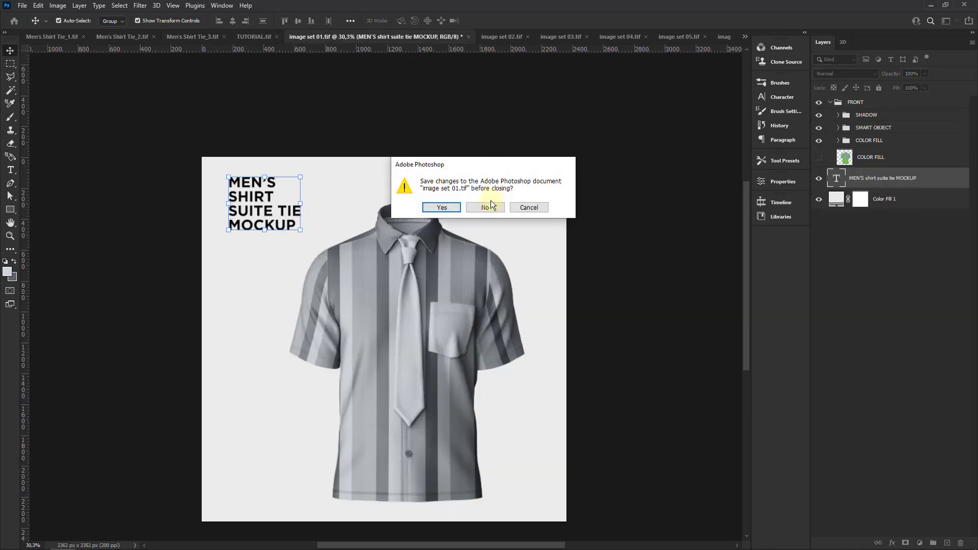
click(489, 182)
click(351, 36)
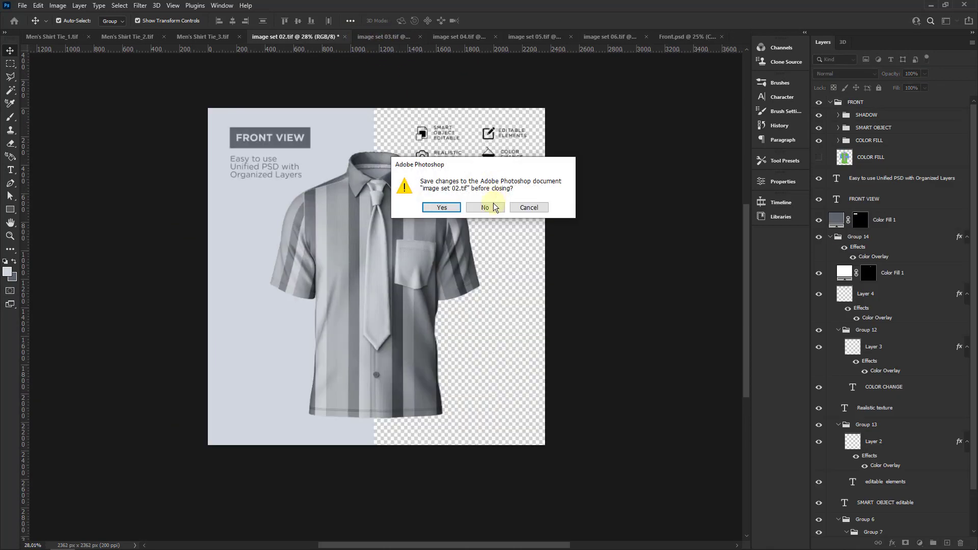
click(489, 207)
click(384, 37)
click(486, 209)
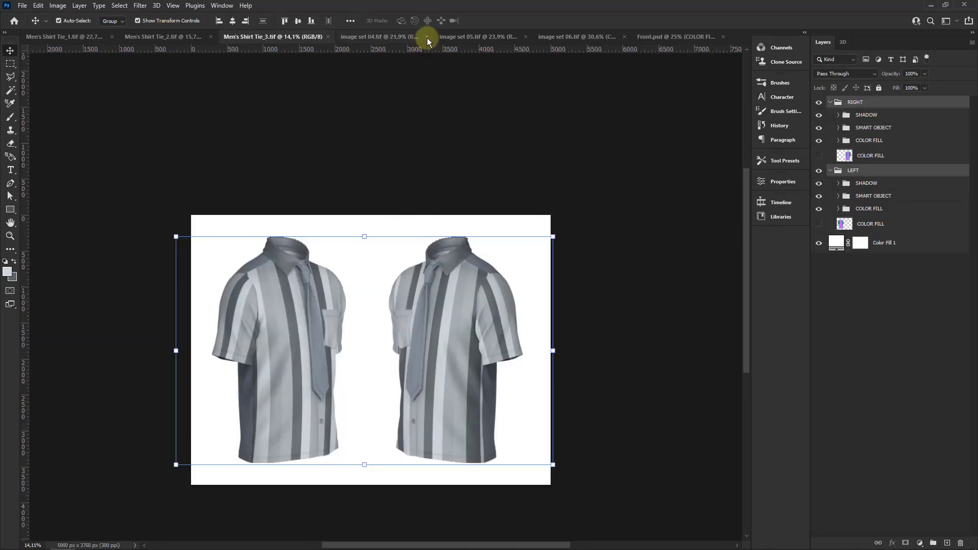
click(427, 37)
click(488, 207)
click(481, 37)
click(490, 205)
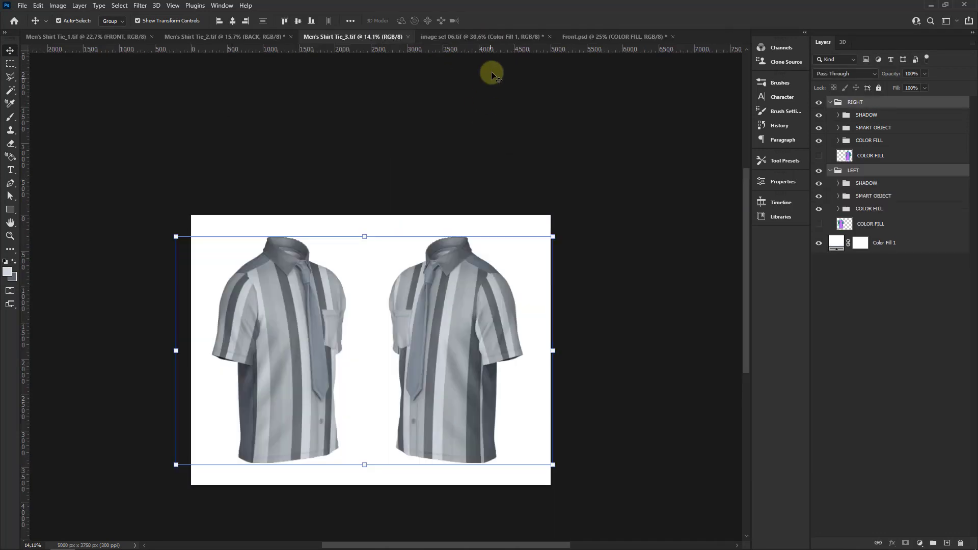
click(550, 37)
click(490, 202)
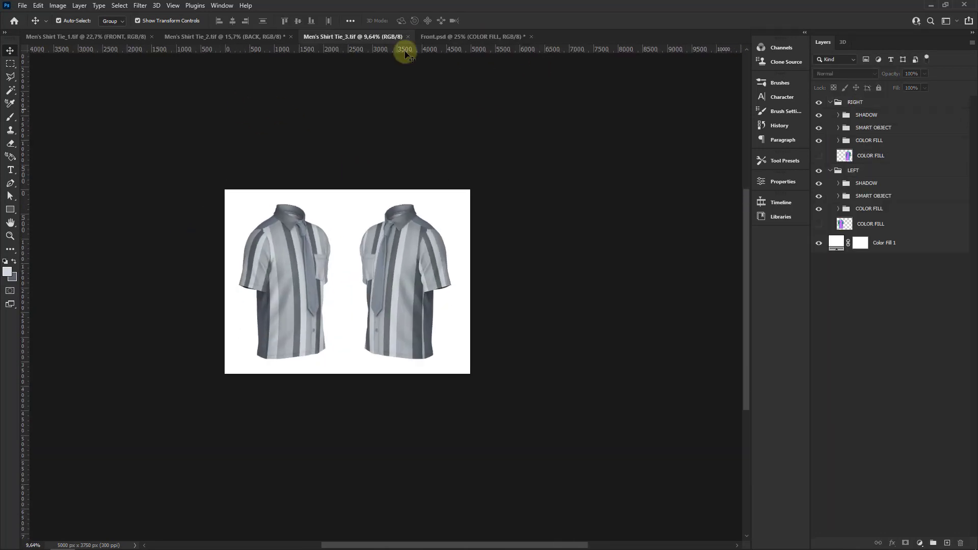
Step: Reopen TUTORIAL.tif from the Home screen's recent files
click(14, 21)
scroll(366, 250, down, 3)
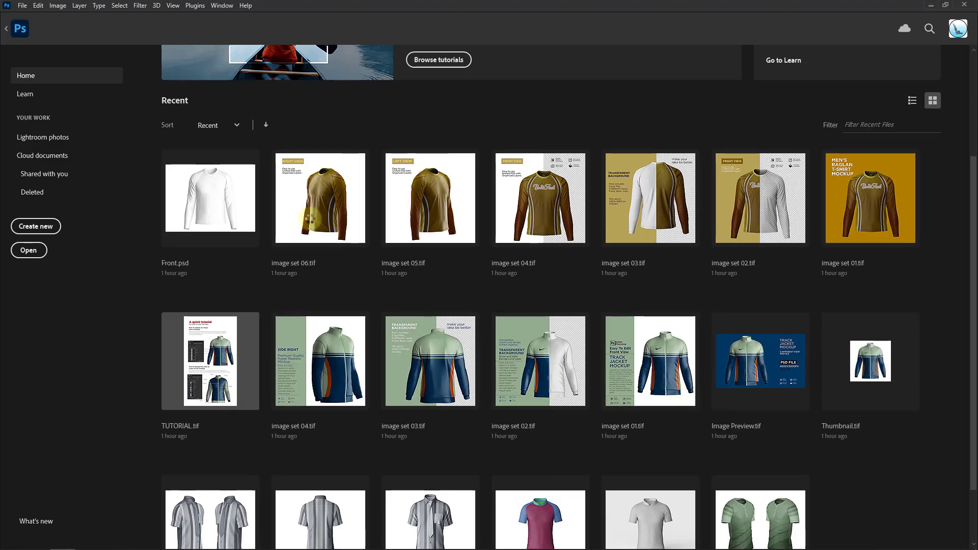
click(211, 361)
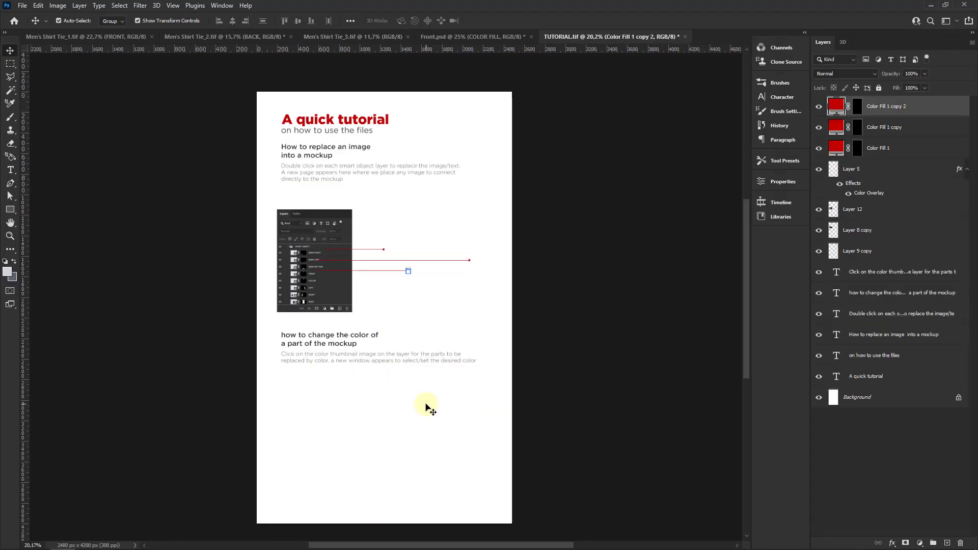
click(14, 21)
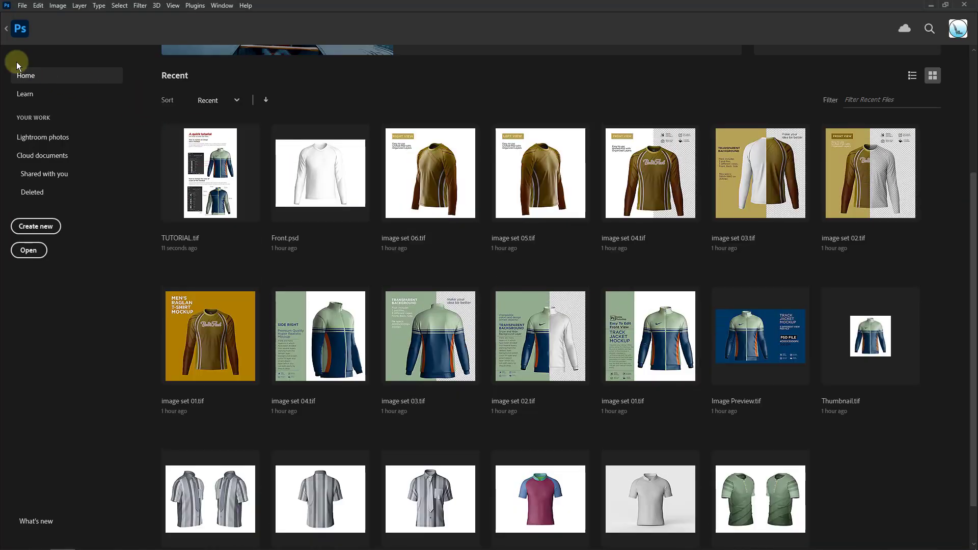
Step: Delete the top track-jacket image from the TUTORIAL page
click(7, 28)
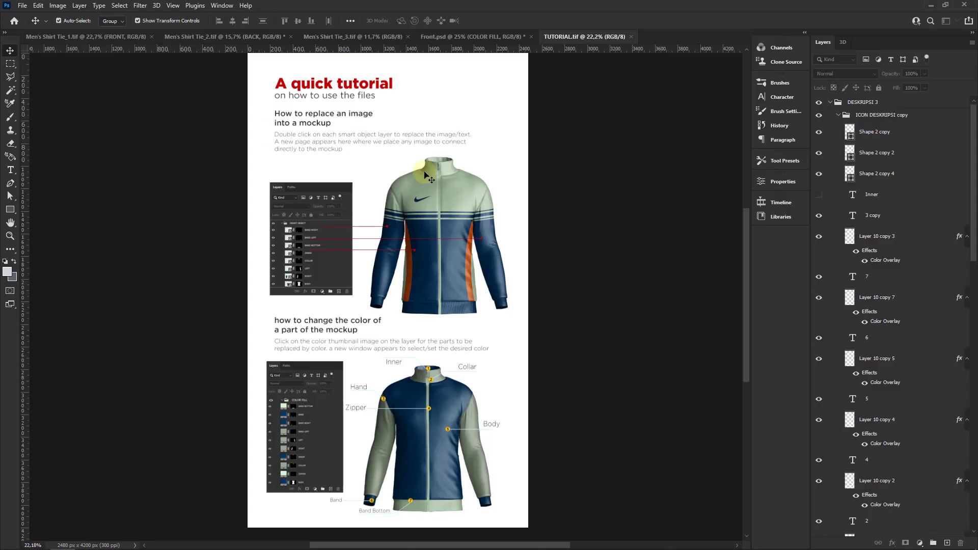
click(451, 188)
key(Delete)
scroll(316, 285, down, 3)
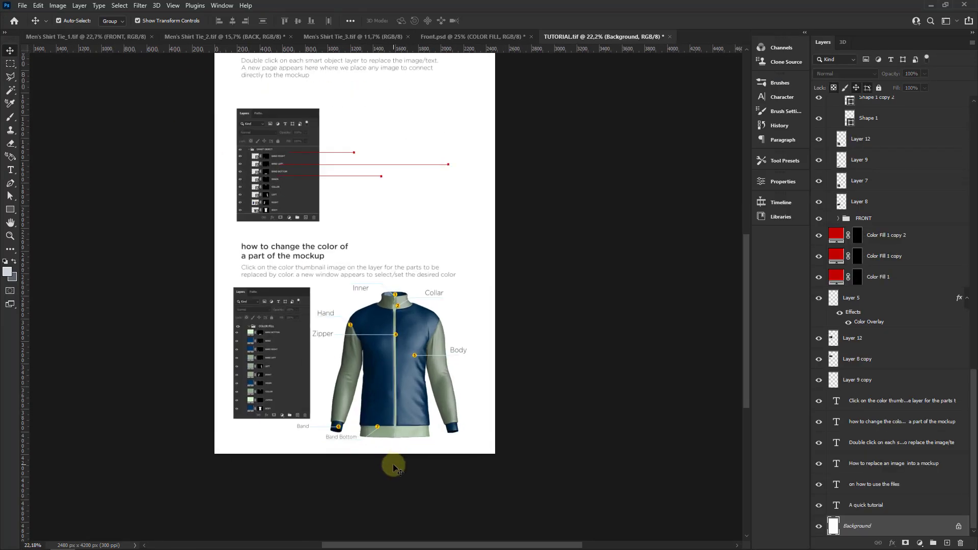
scroll(390, 431, up, 1)
Step: Remove the bottom jacket group, leaving its callout labels on white space
click(397, 394)
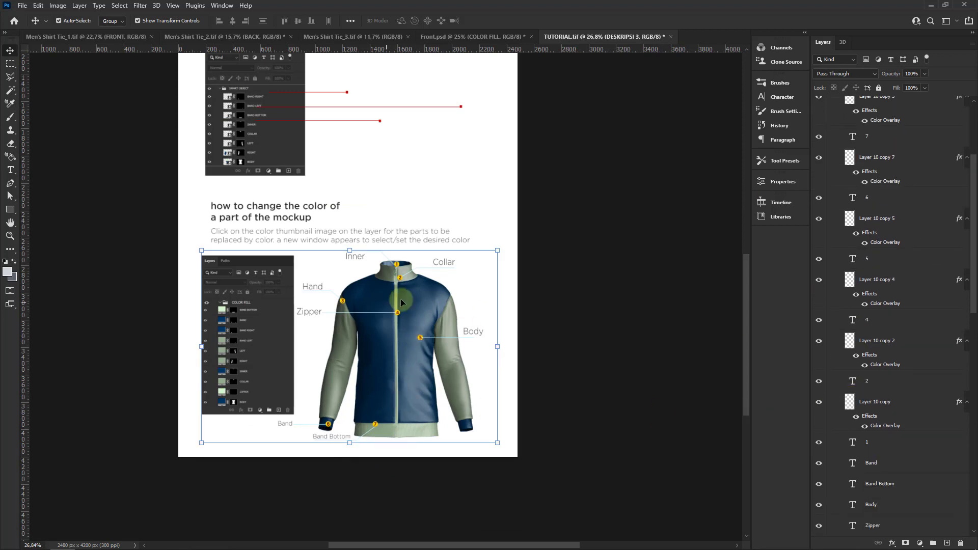
scroll(888, 434, down, 3)
scroll(888, 435, down, 5)
scroll(876, 423, down, 5)
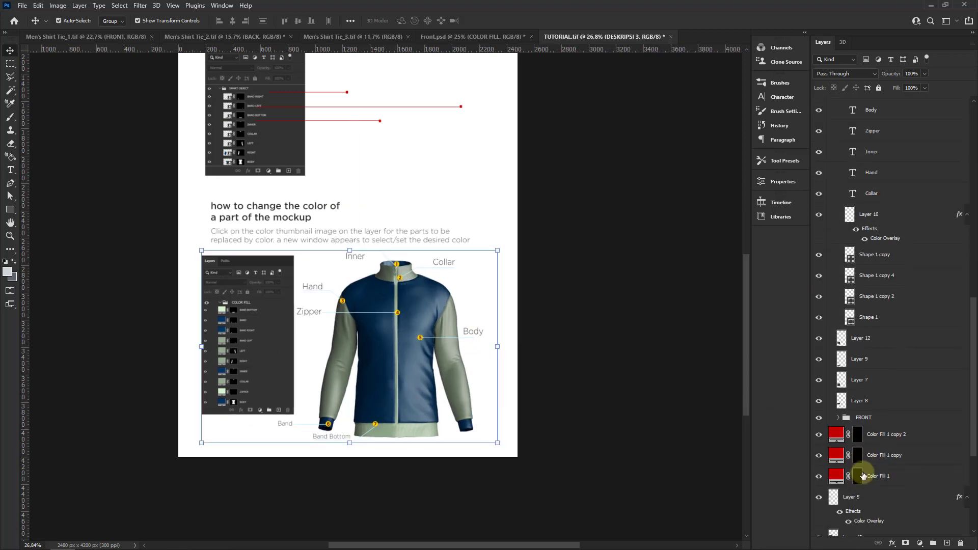
click(870, 417)
click(539, 305)
scroll(416, 136, up, 3)
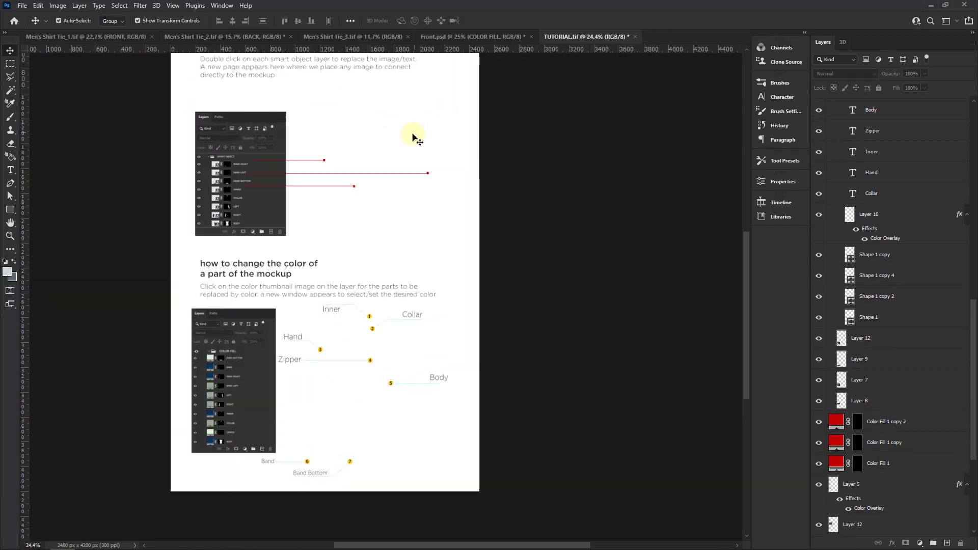
scroll(314, 254, down, 2)
Step: Switch through the Men's Shirt document tabs to find the front shirt mockup
click(189, 37)
click(101, 37)
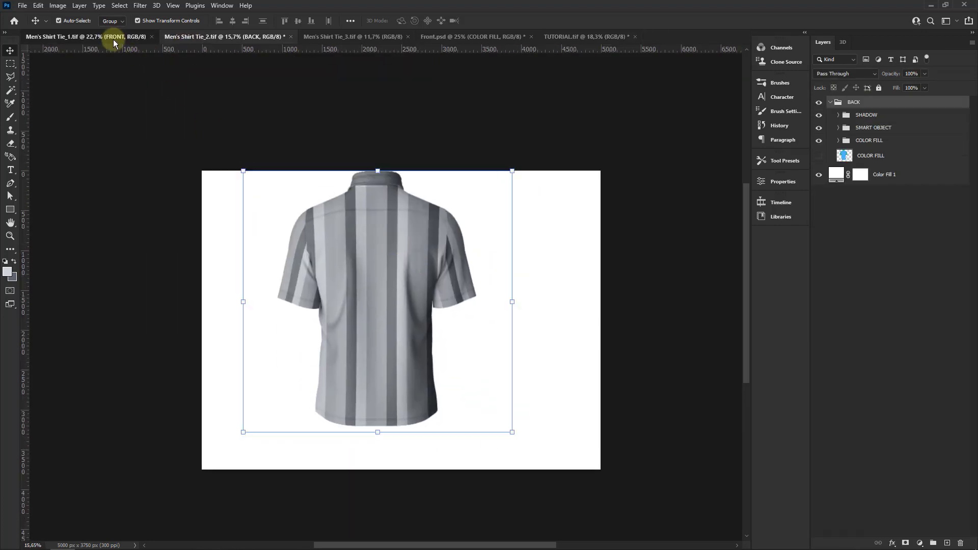
click(337, 37)
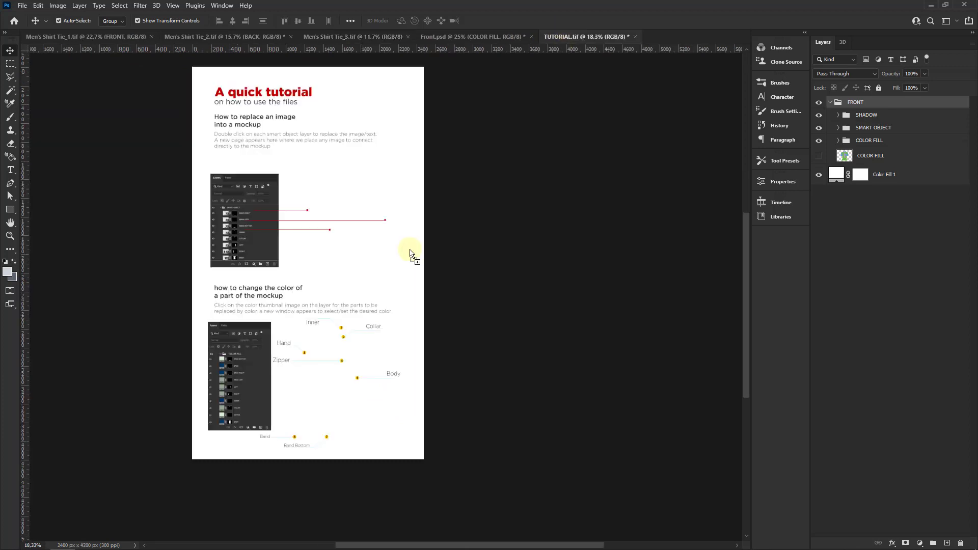
Step: Copy the FRONT shirt group from Men's Shirt Tie_1 into TUTORIAL, sized beside the smart object screenshot
drag(521, 35, 372, 268)
mouse_move(515, 135)
mouse_down()
mouse_move(461, 211)
mouse_move(423, 229)
mouse_move(341, 234)
mouse_up()
scroll(355, 253, up, 3)
drag(435, 149, 472, 113)
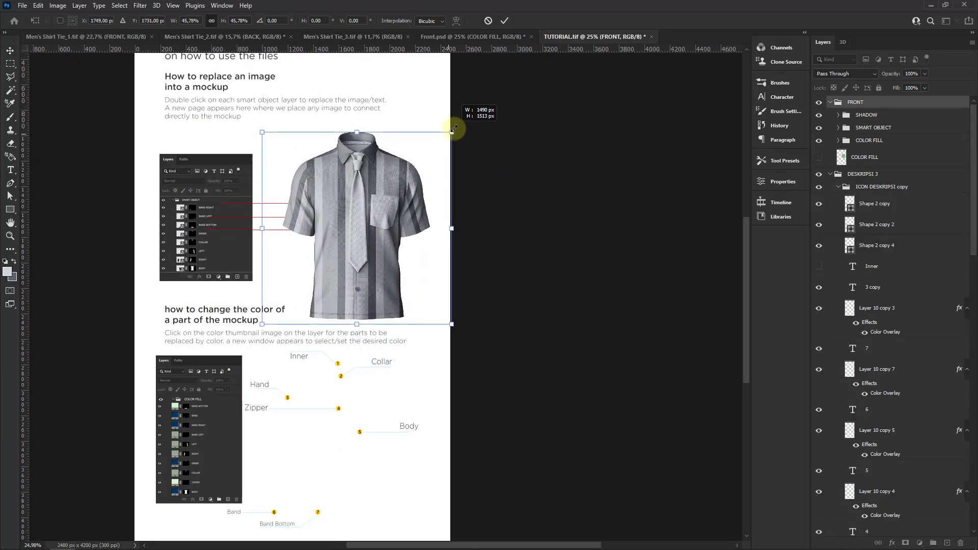
drag(407, 168, 374, 178)
click(504, 20)
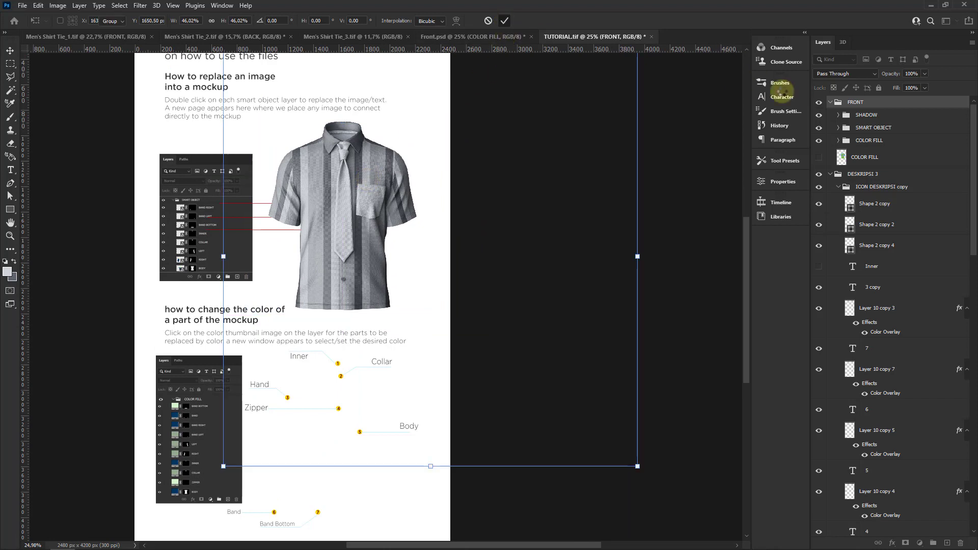
click(831, 102)
Step: Duplicate the shirt down onto the colour callouts, slightly smaller
scroll(869, 510, down, 10)
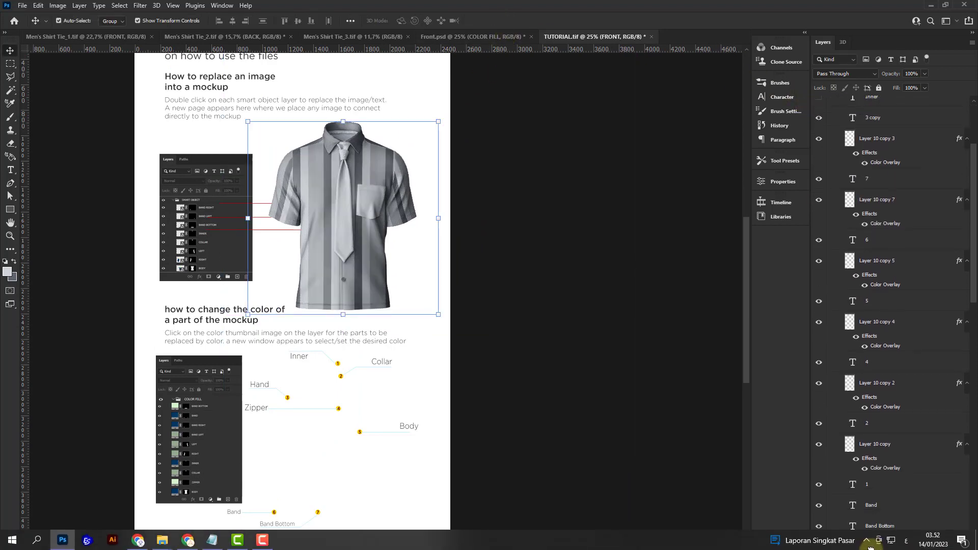
scroll(869, 520, down, 3)
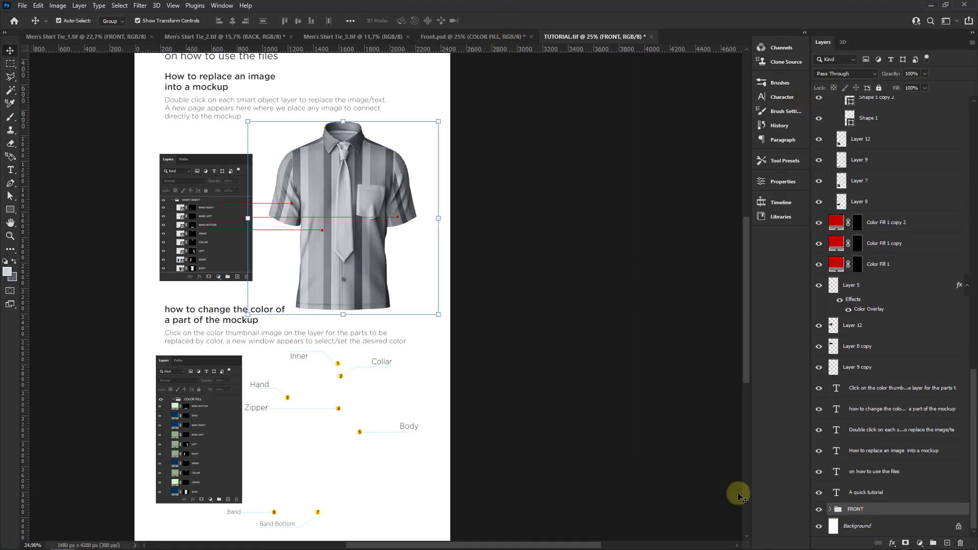
scroll(369, 485, down, 3)
scroll(357, 175, up, 2)
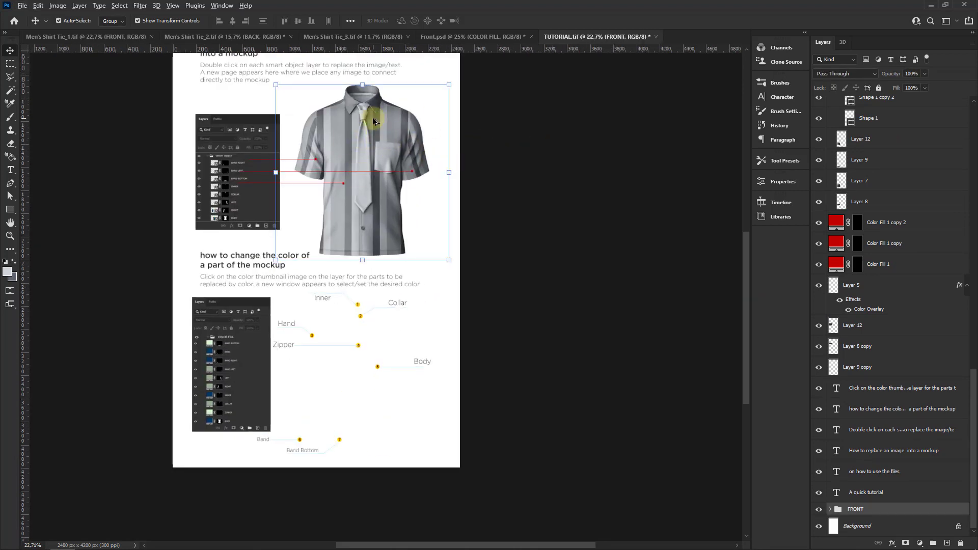
drag(378, 125, 377, 318)
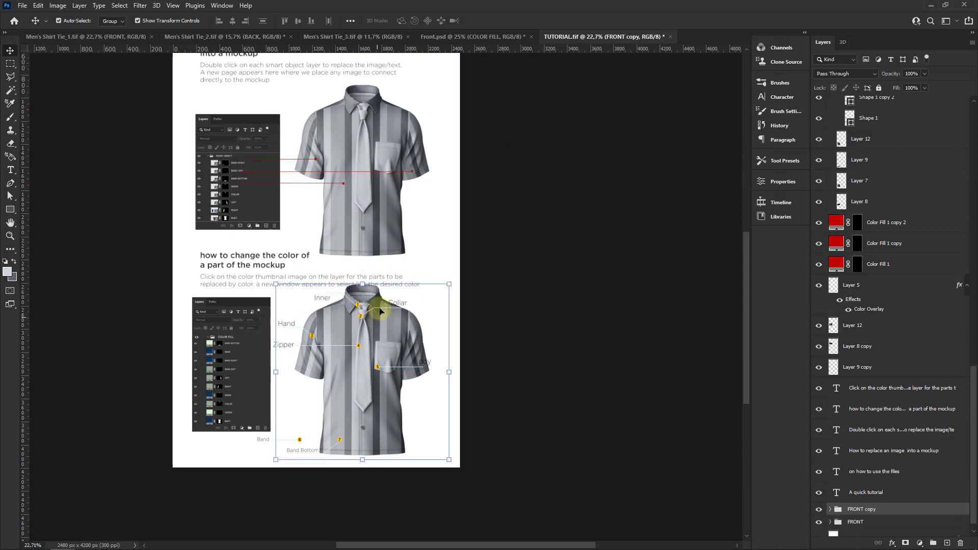
scroll(475, 316, up, 2)
drag(448, 275, 441, 281)
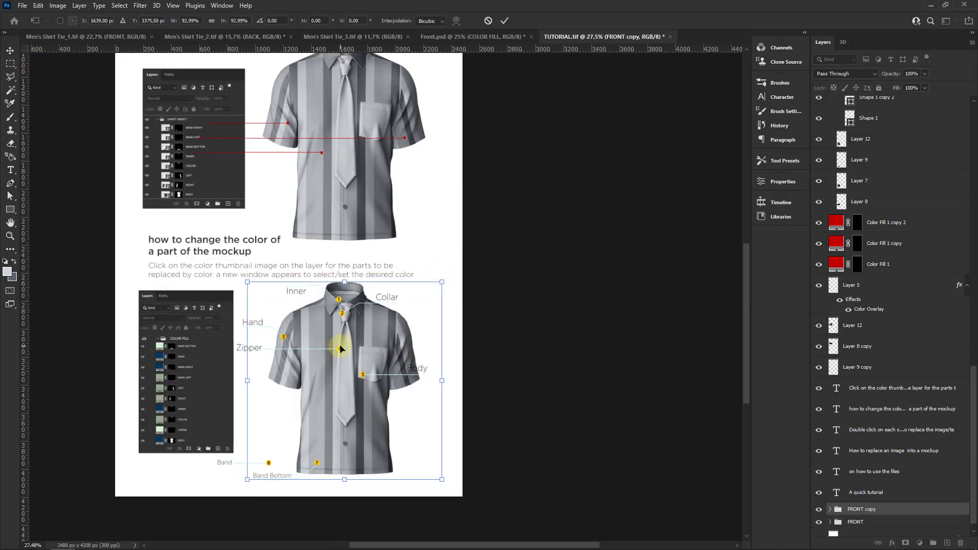
drag(340, 349, 340, 357)
key(Return)
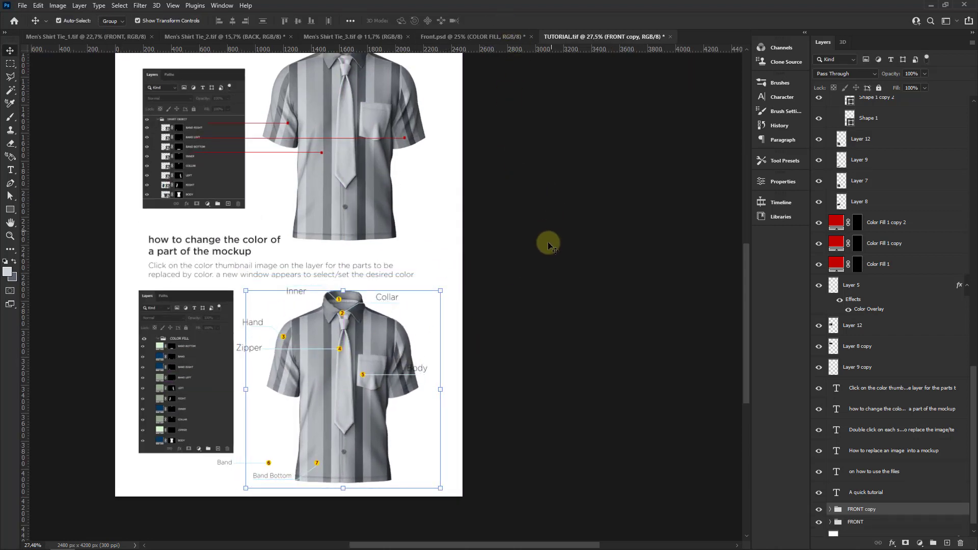
Step: Turn on the copy's COLOR FILL group to show green, purple and blue fills
click(830, 509)
scroll(833, 489, down, 3)
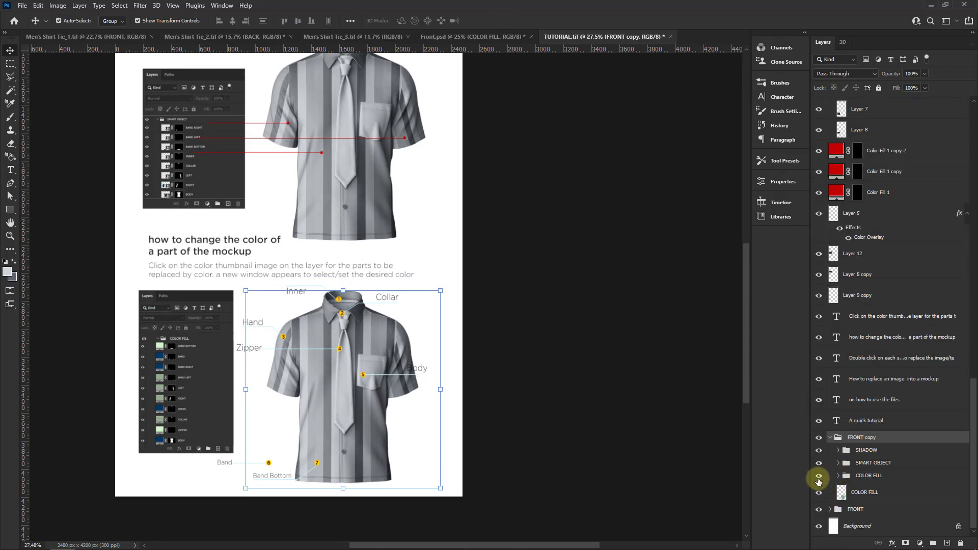
click(818, 476)
scroll(339, 393, up, 4)
Step: Retype the Zipper callout label so it reads Tie
click(449, 332)
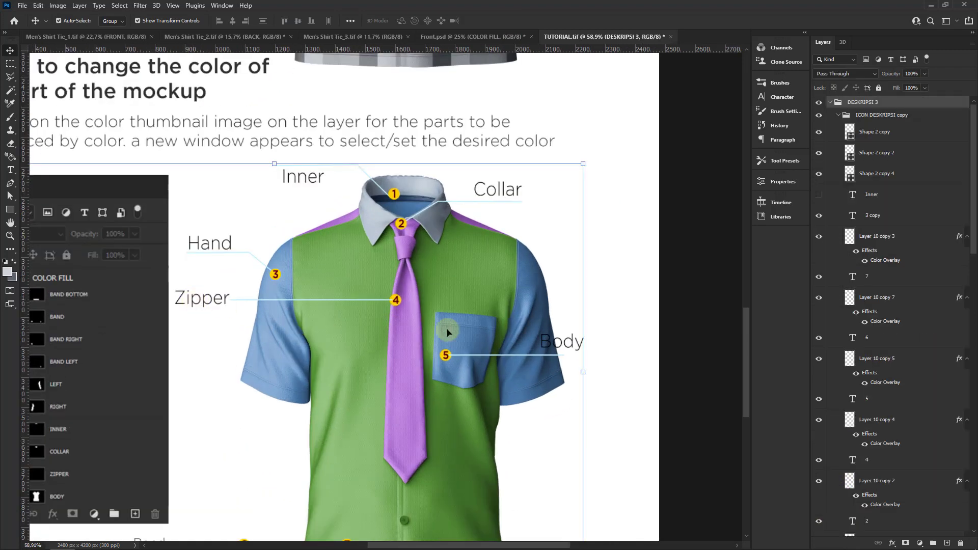
click(297, 299)
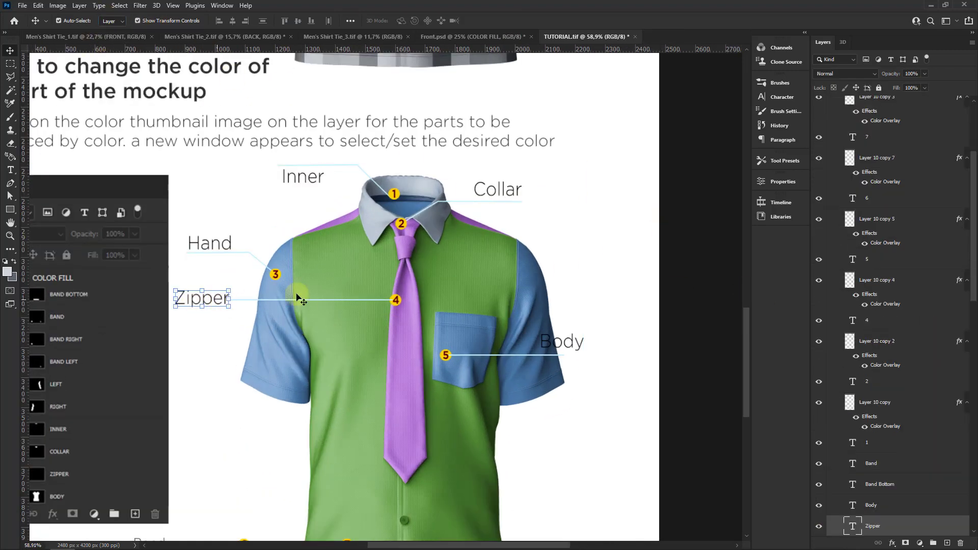
double_click(852, 526)
text(إل)
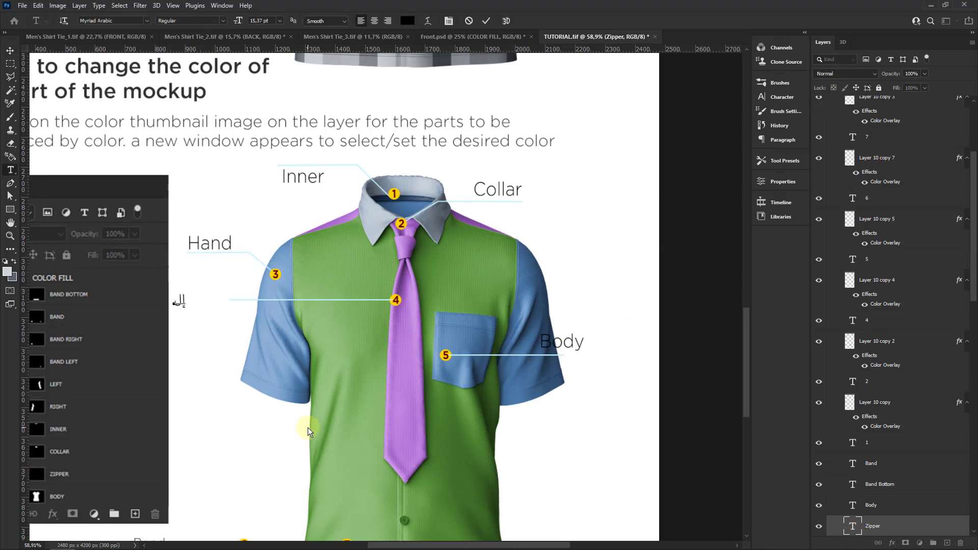
click(486, 21)
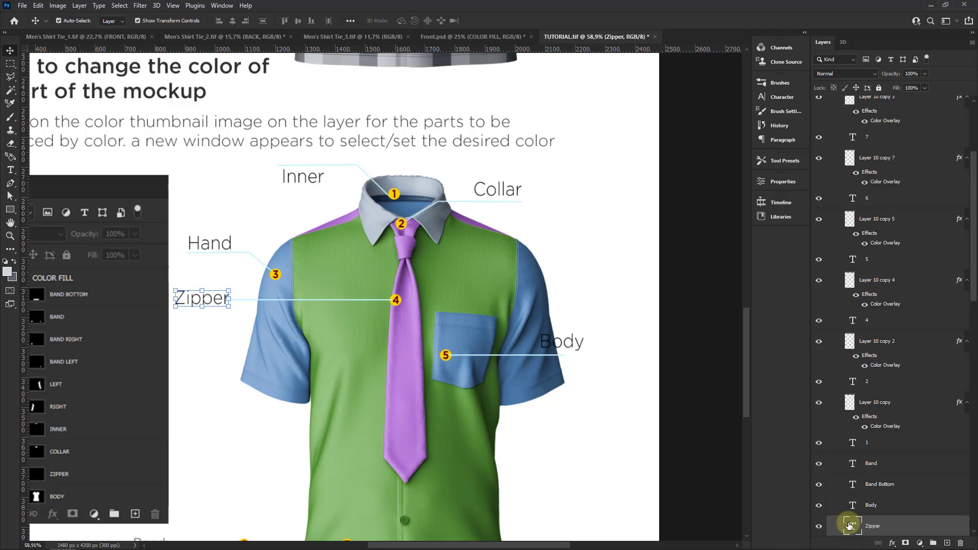
double_click(850, 526)
text(Tie)
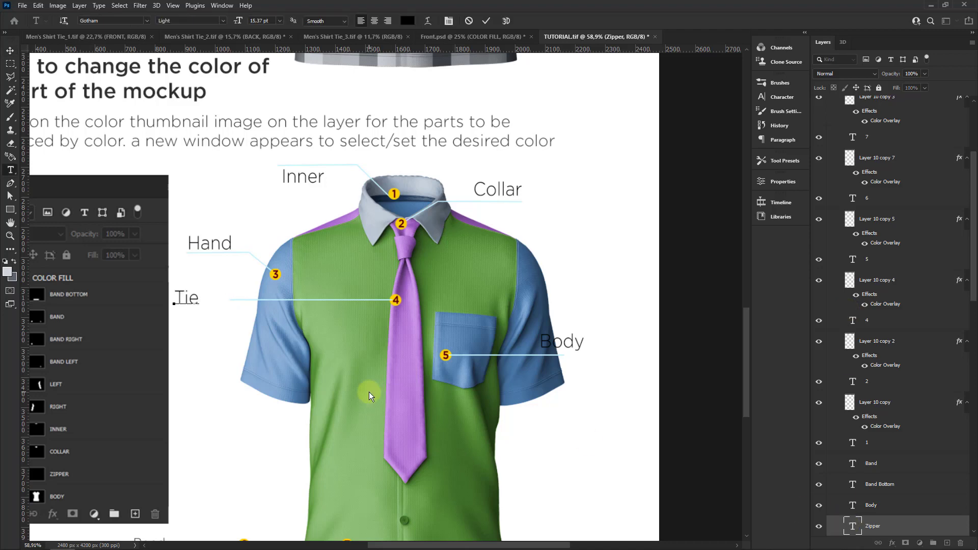
key(ctrl+Return)
Step: Shift the collar leader line right and move the number 2 marker onto the collar
click(303, 175)
scroll(335, 178, up, 3)
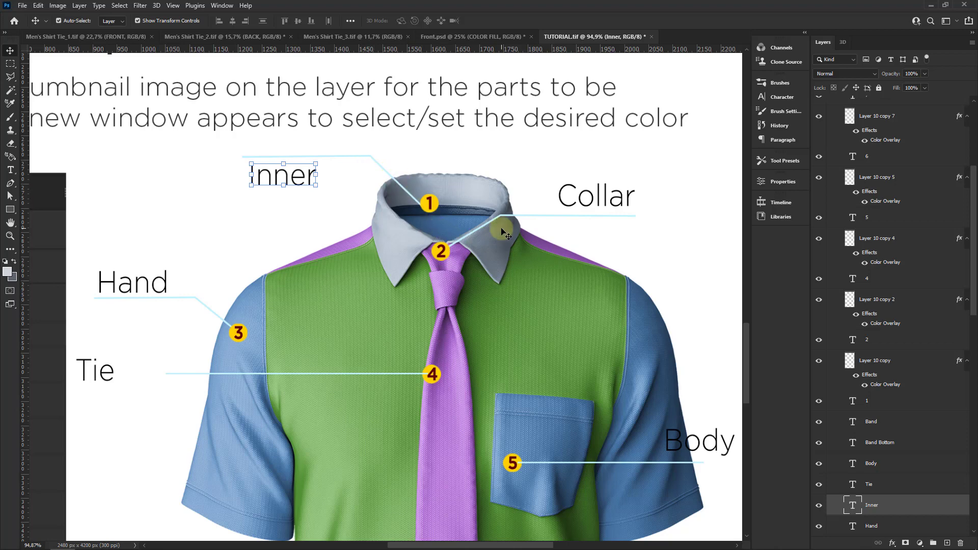
click(504, 234)
scroll(574, 202, up, 2)
drag(575, 223, 627, 216)
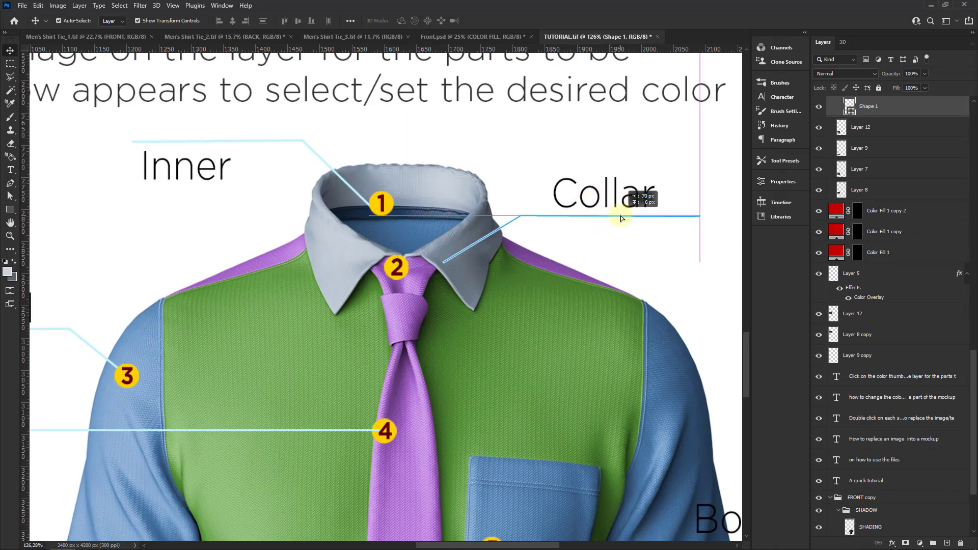
click(407, 268)
scroll(412, 272, up, 3)
shift+click(413, 274)
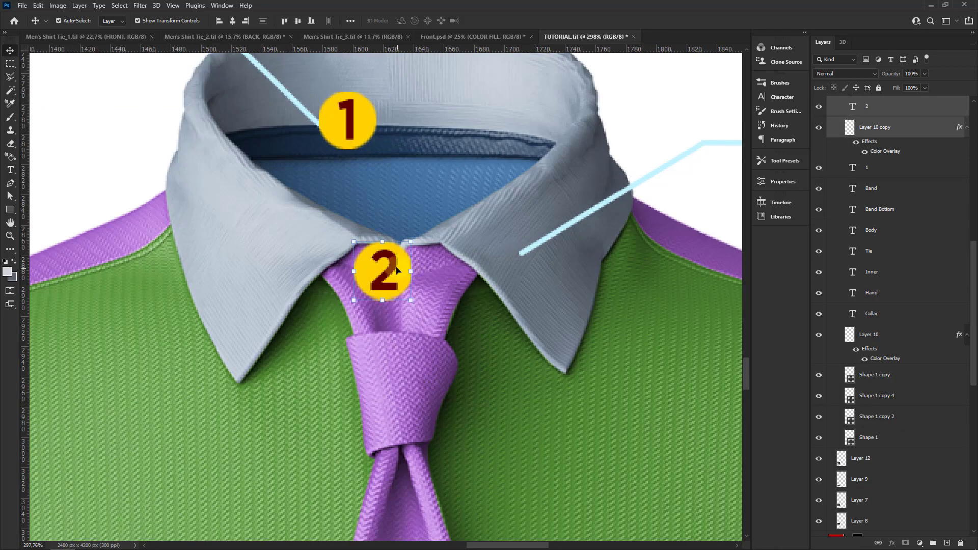
drag(414, 274, 549, 261)
Step: Move the number 1 marker, Inner leader line and Inner label up and left
scroll(372, 224, down, 3)
scroll(312, 196, down, 1)
scroll(312, 196, down, 1)
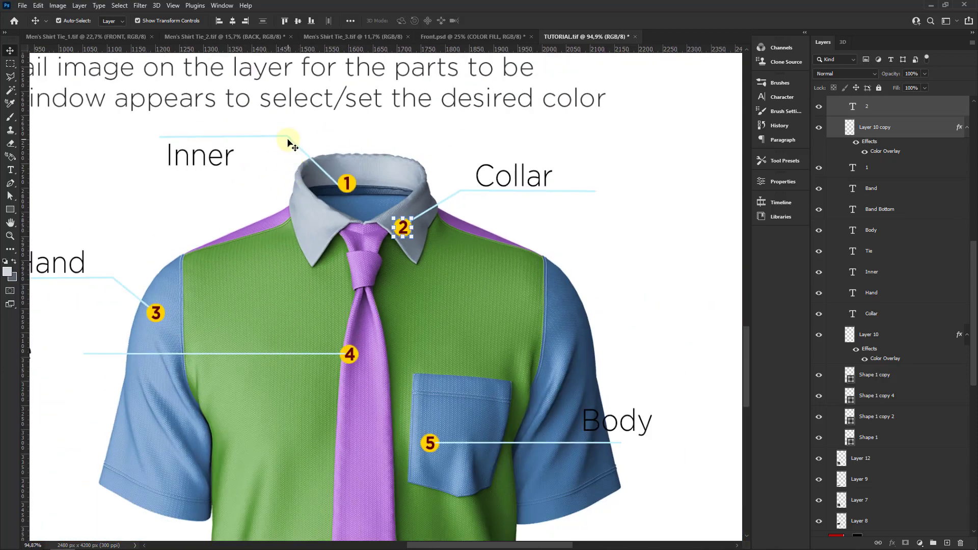
scroll(306, 173, up, 4)
click(362, 183)
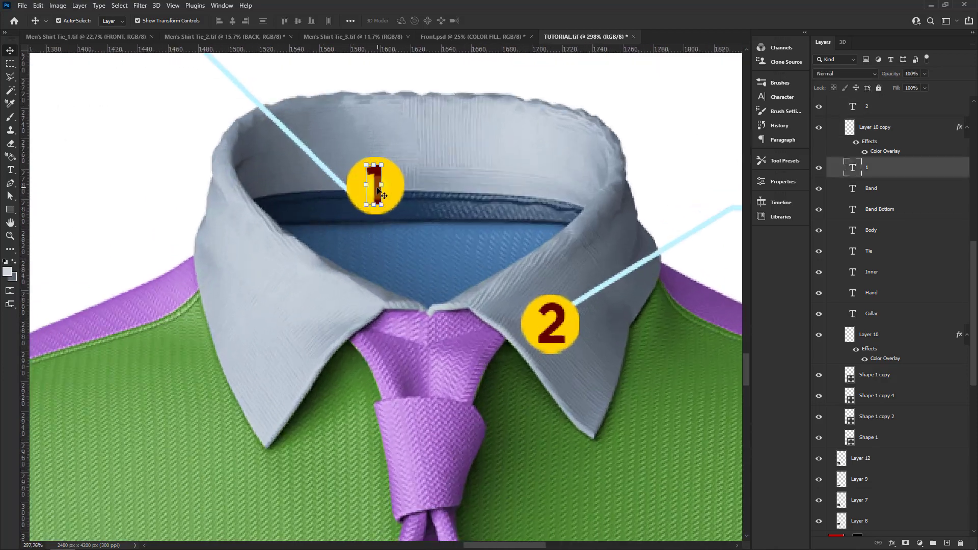
shift+click(330, 173)
scroll(330, 172, down, 1)
shift+click(362, 280)
scroll(362, 279, down, 1)
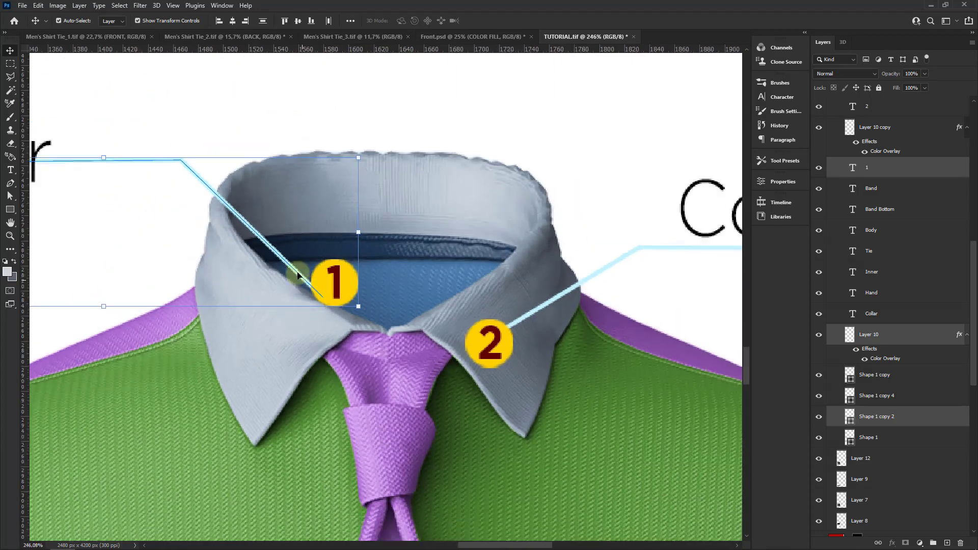
scroll(295, 273, down, 2)
drag(128, 215, 121, 200)
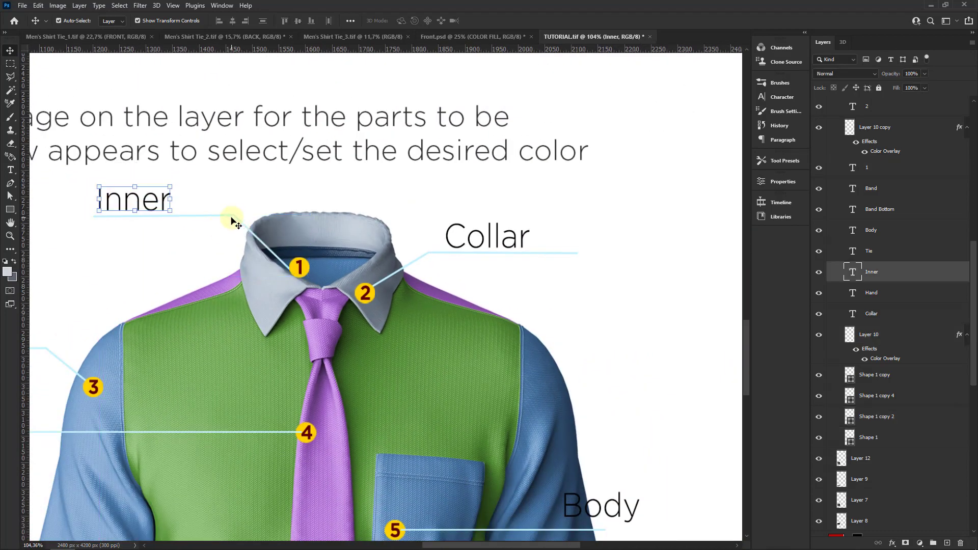
Step: Duplicate a leader line, flip it horizontally, and place it right of the collar
drag(232, 217, 268, 181)
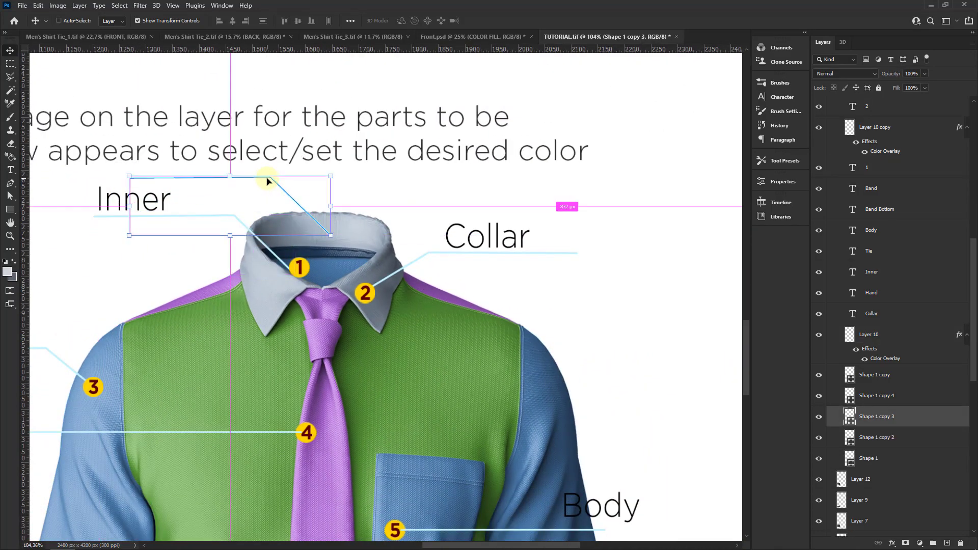
right_click(267, 180)
click(290, 380)
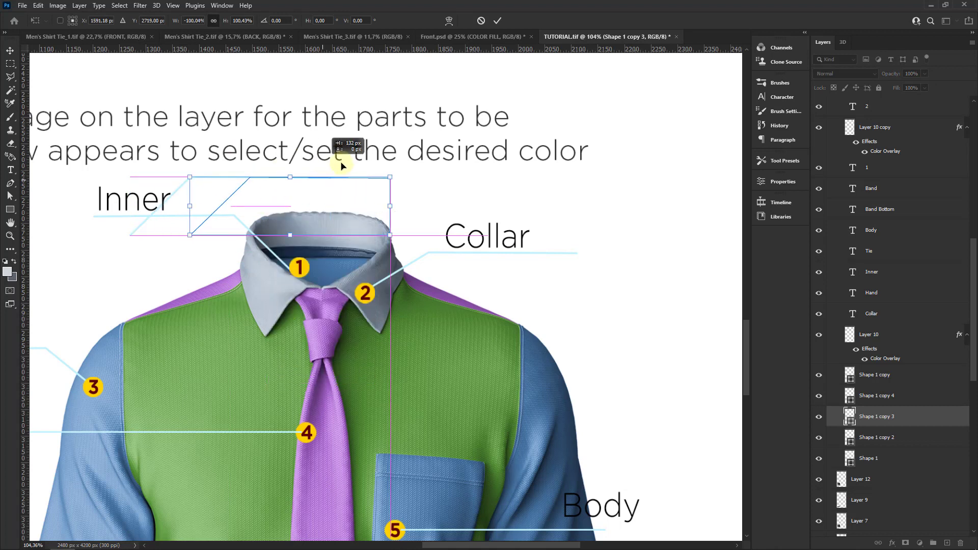
mouse_move(252, 175)
mouse_down()
mouse_move(405, 174)
mouse_move(422, 200)
mouse_up()
click(497, 21)
Step: Duplicate the Inner label to the right and retype the copy as Bizz
click(130, 200)
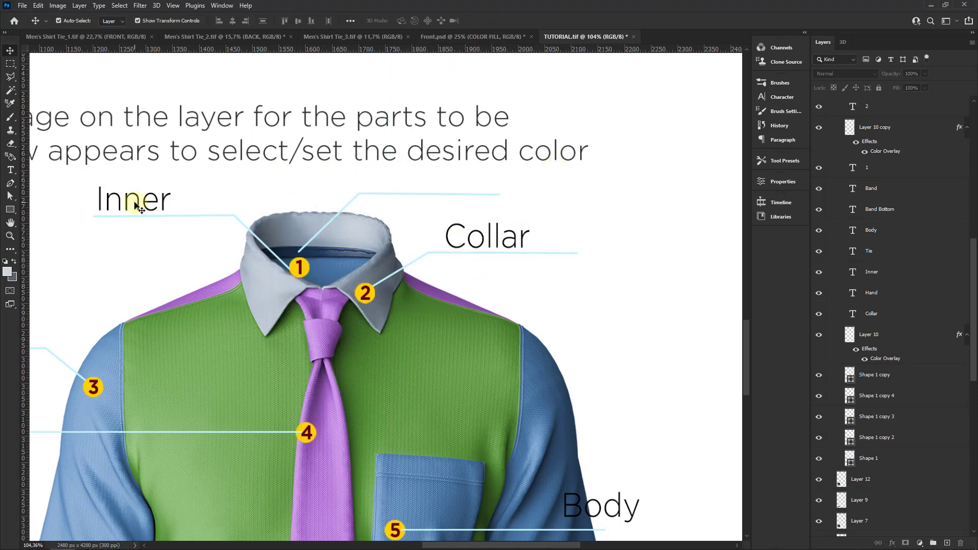
drag(131, 196, 537, 192)
double_click(852, 271)
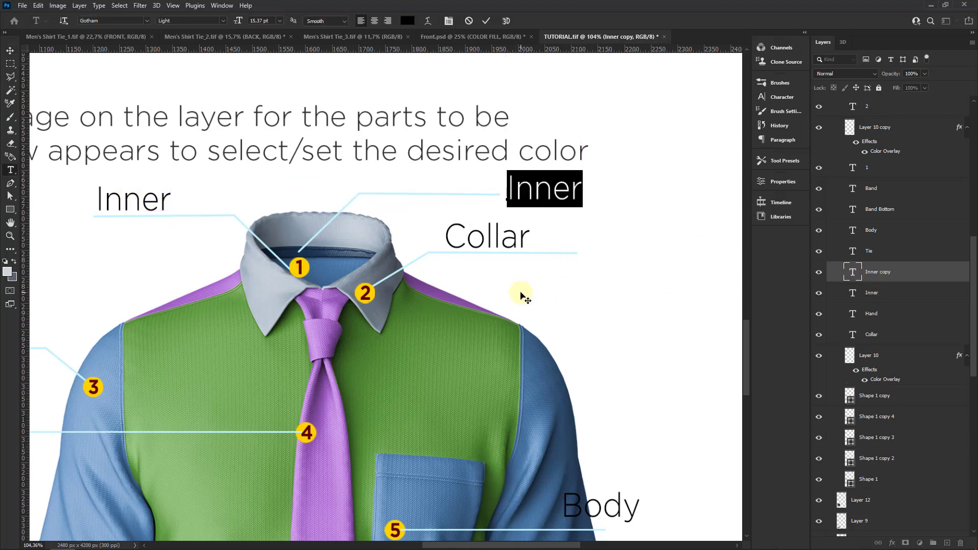
text(Bizz)
key(ctrl+Return)
key(v)
scroll(458, 337, down, 5)
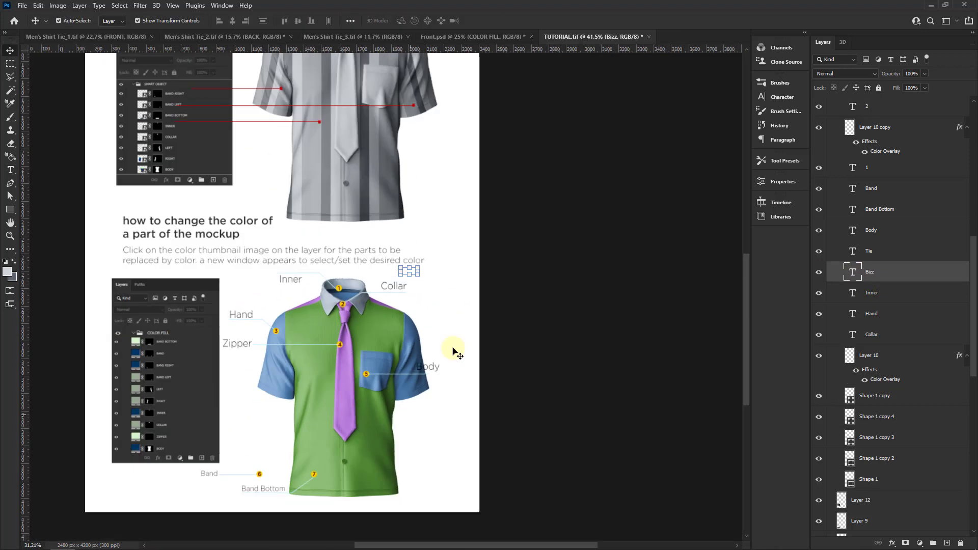
scroll(474, 316, up, 3)
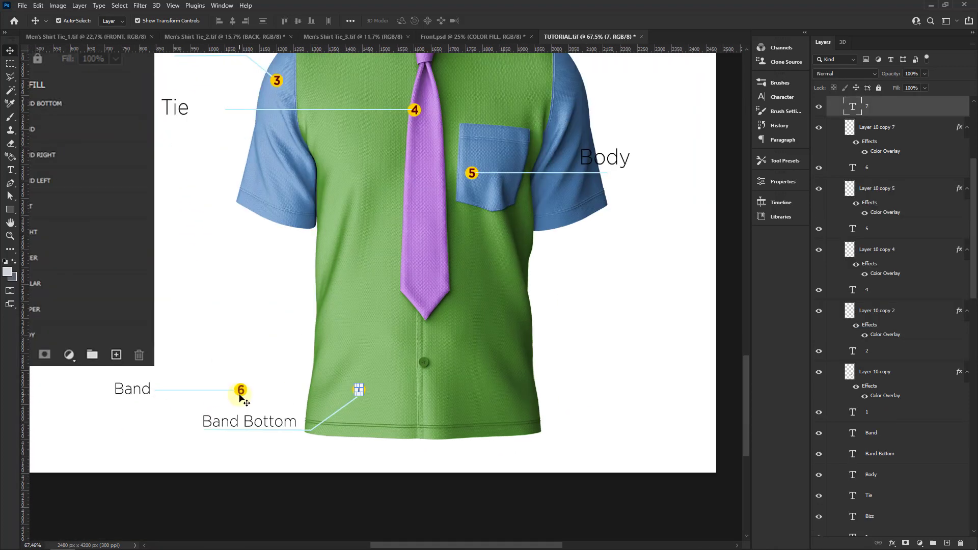
Step: Move the Body label left of the shirt with a leader line copy beside it
scroll(530, 218, down, 1)
scroll(572, 175, up, 2)
click(572, 176)
scroll(600, 184, up, 2)
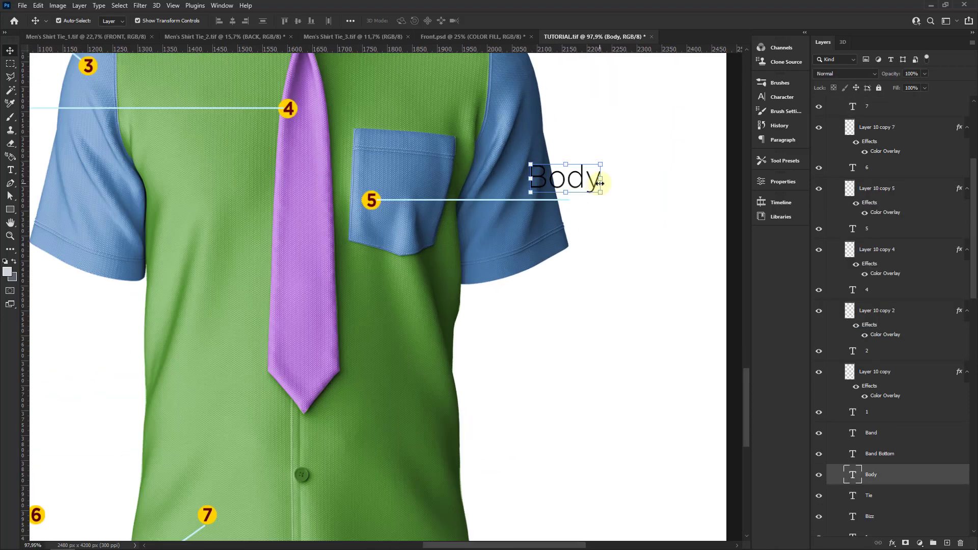
scroll(530, 224, down, 2)
drag(540, 199, 206, 345)
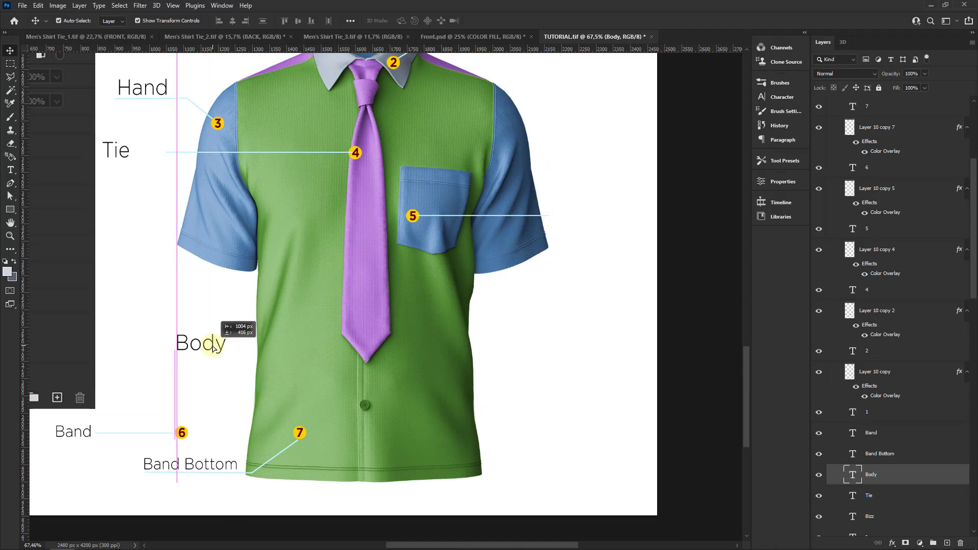
drag(152, 433, 284, 343)
Step: Move badge 6 to the end of the Body leader line
scroll(186, 432, up, 3)
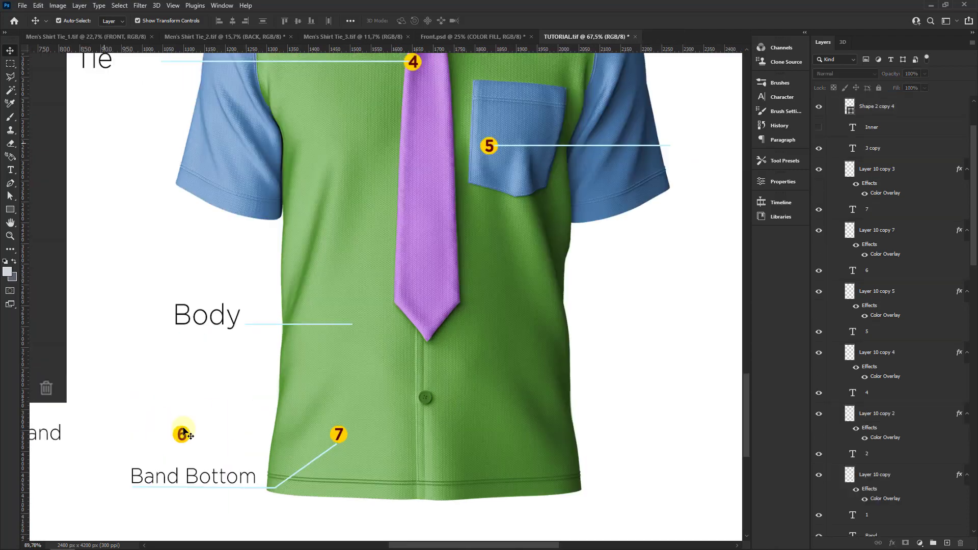
click(184, 435)
scroll(184, 434, up, 2)
scroll(191, 441, up, 3)
scroll(153, 392, down, 3)
scroll(153, 393, down, 1)
drag(161, 414, 485, 221)
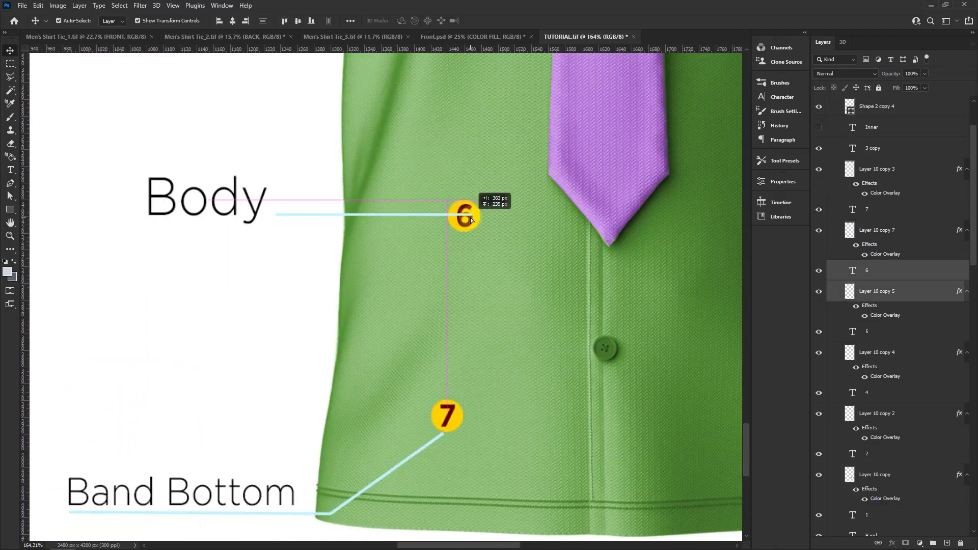
scroll(350, 382, down, 5)
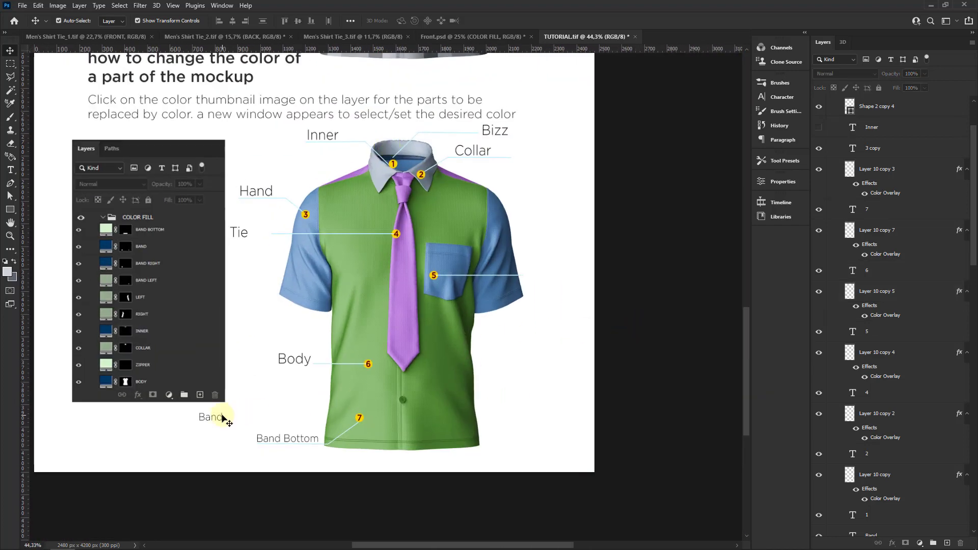
Step: Move the Band Bottom label beside the pocket and badge 5, retyped as Pocket
click(218, 416)
scroll(350, 449, up, 1)
click(281, 440)
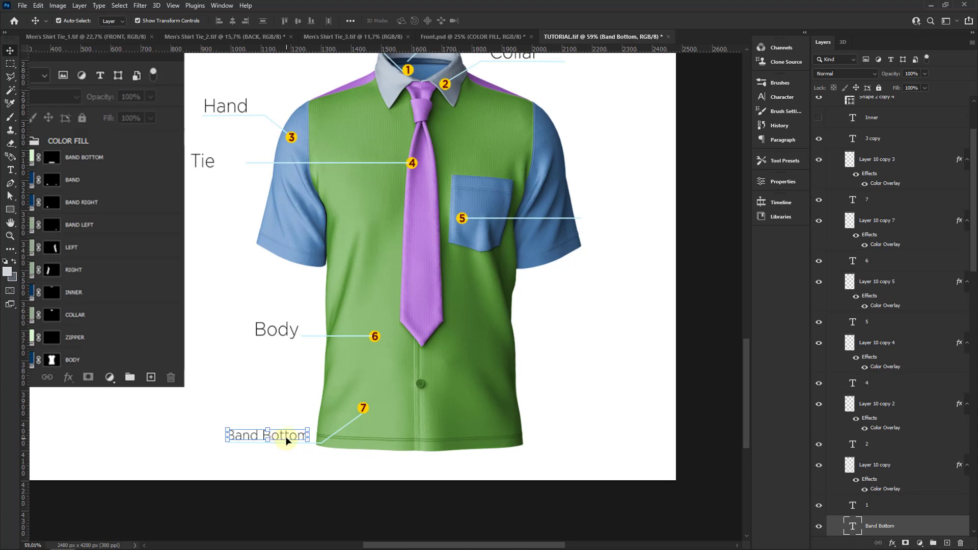
mouse_move(285, 441)
mouse_down()
mouse_move(646, 219)
mouse_move(633, 208)
mouse_up()
key(t)
key(Return)
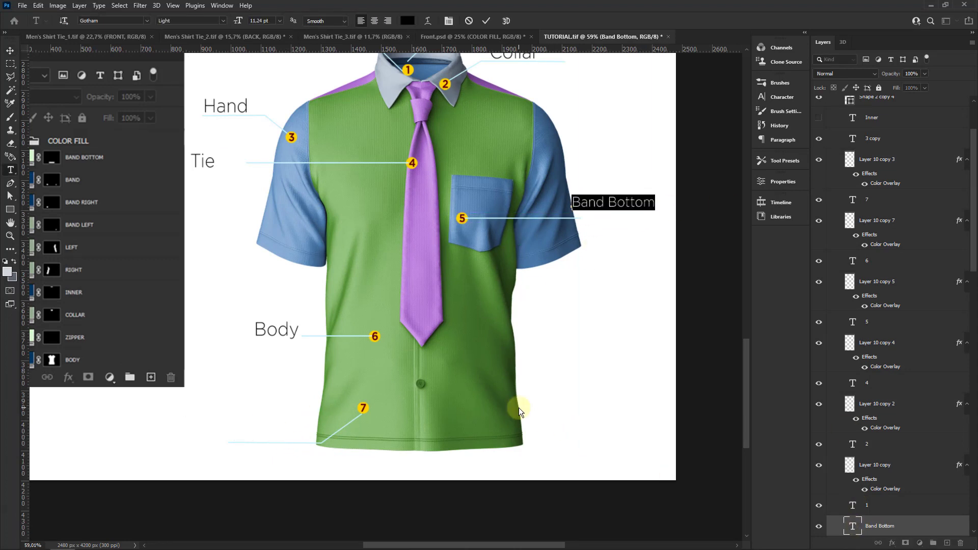
text(Pocket)
click(486, 21)
key(v)
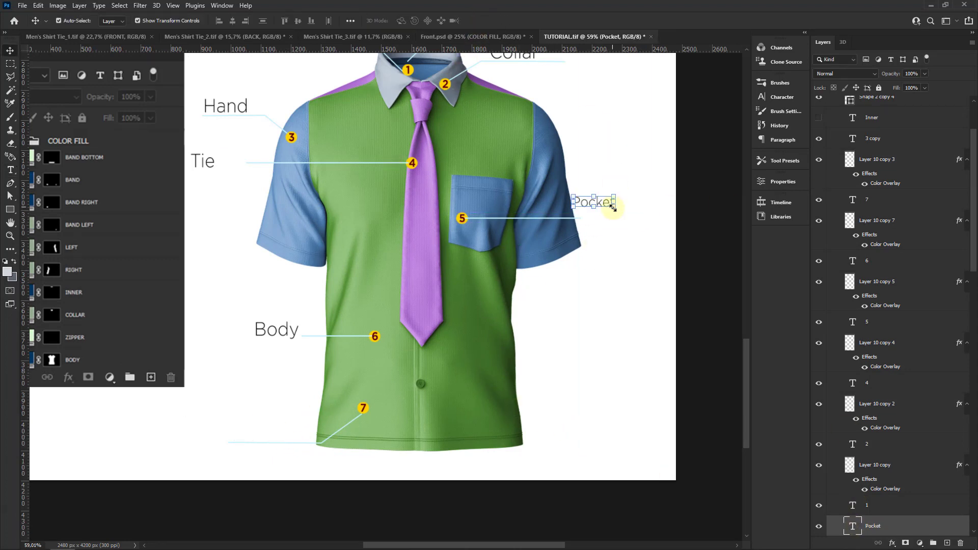
drag(614, 202, 627, 219)
Step: Move badge 7 up to the collar beside marker 1 and commit its position
click(364, 417)
scroll(364, 413, up, 3)
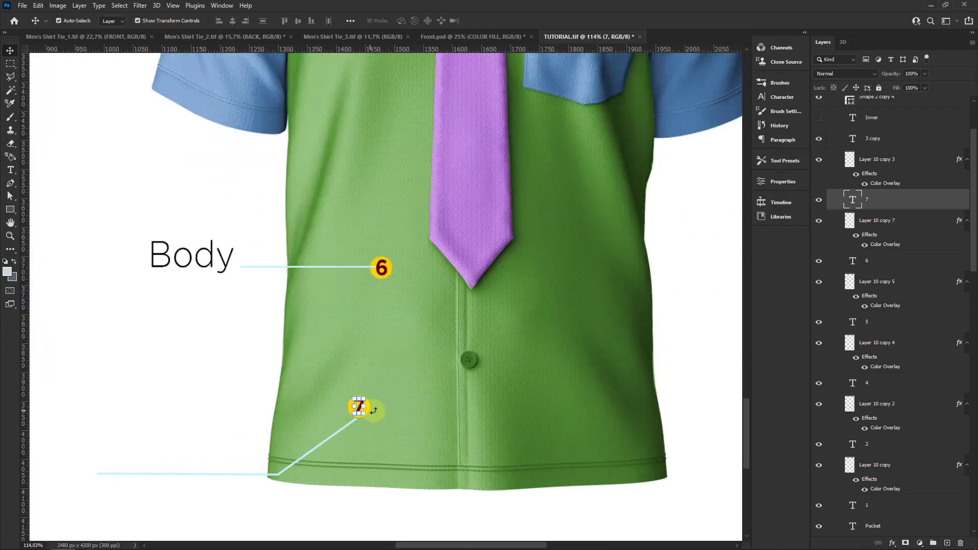
scroll(366, 410, up, 3)
shift+click(376, 411)
scroll(376, 412, down, 3)
scroll(356, 402, down, 3)
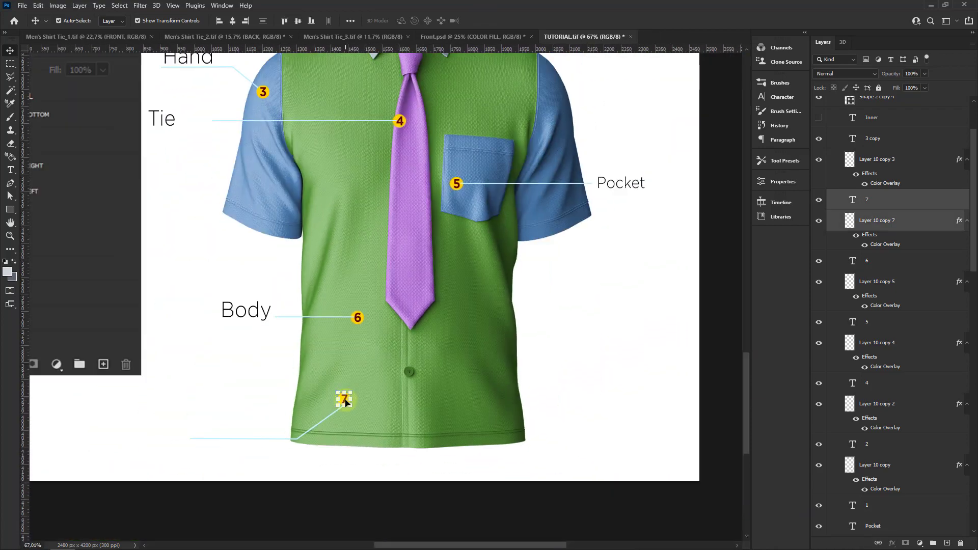
mouse_move(350, 399)
mouse_down()
mouse_move(403, 399)
mouse_move(409, 22)
mouse_move(409, 83)
mouse_up()
key(ctrl+z)
scroll(346, 399, up, 2)
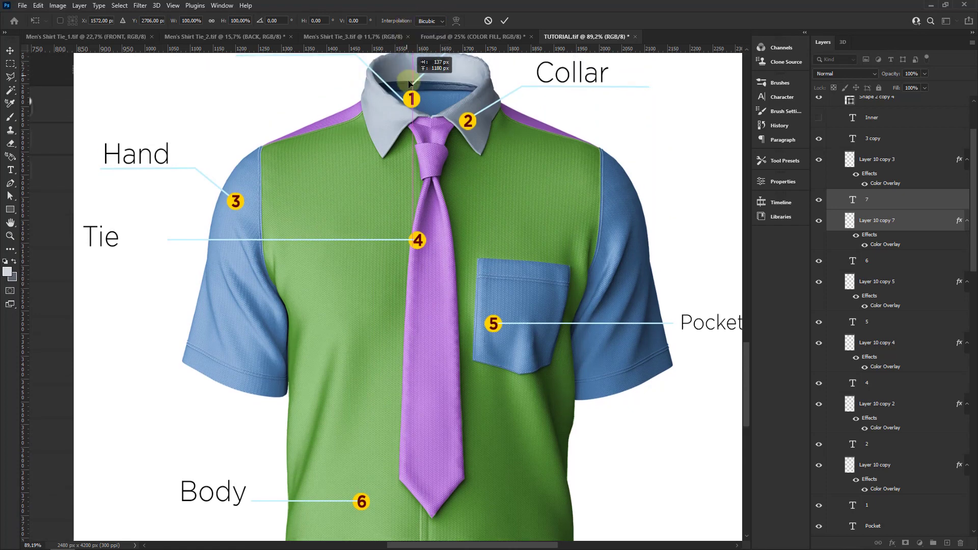
click(504, 21)
Step: Select, then deselect, the leader line near the shirt hem
scroll(361, 193, down, 5)
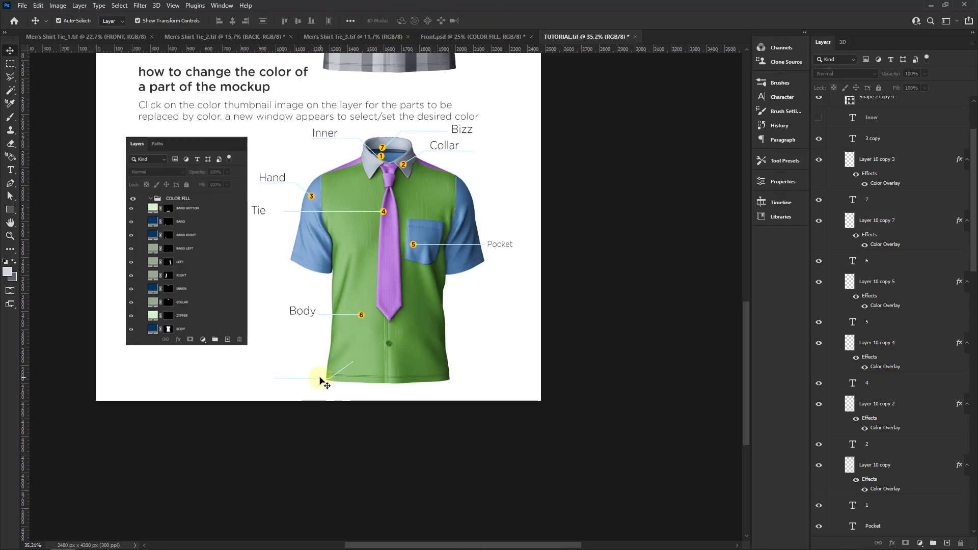
click(321, 380)
scroll(301, 373, down, 3)
click(301, 373)
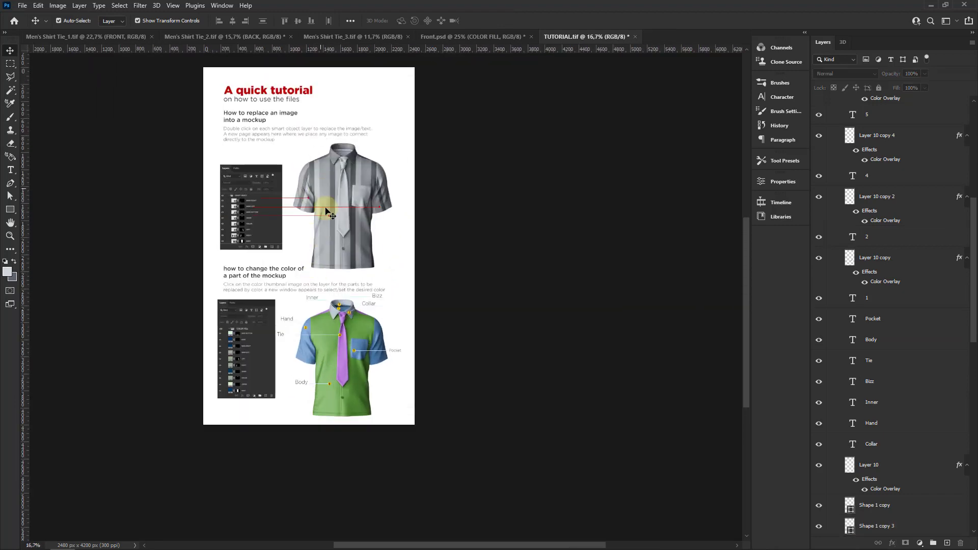
Step: Start Save As and browse to Upload Terbaru > 18
click(22, 5)
click(37, 128)
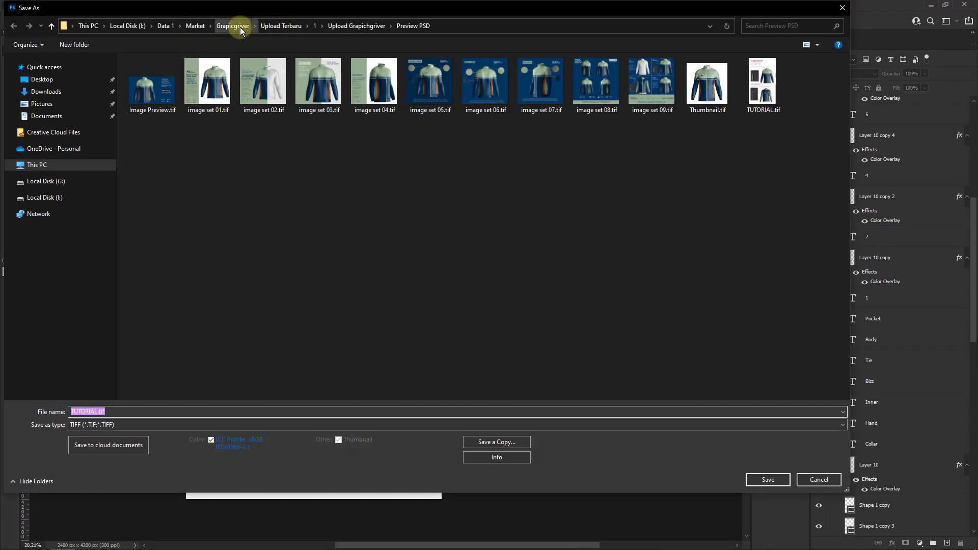
click(316, 24)
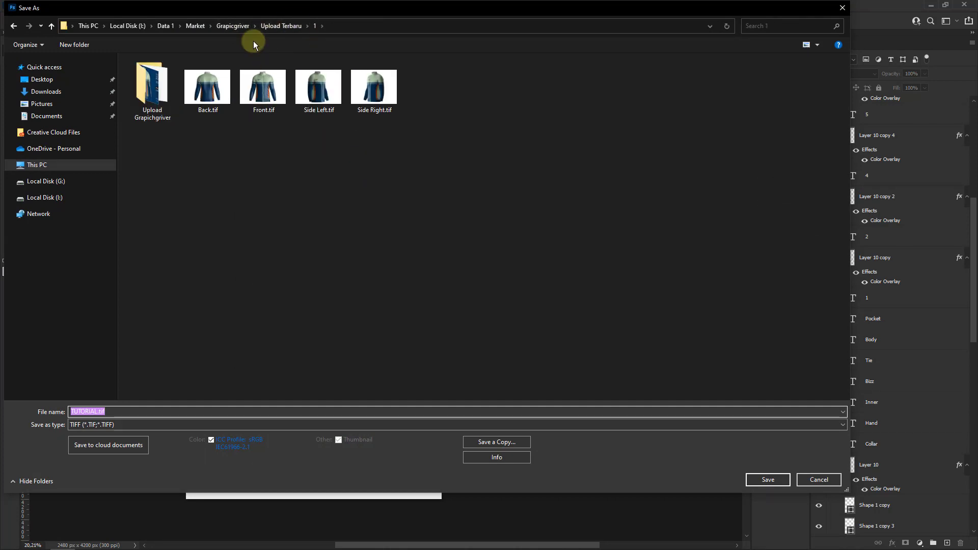
click(281, 25)
double_click(354, 140)
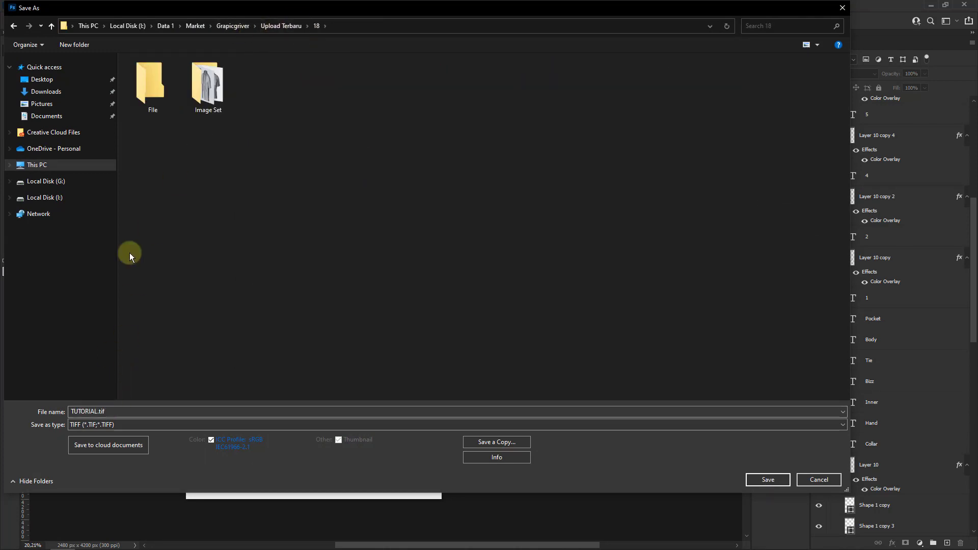
double_click(205, 78)
Step: Save TUTORIAL.pdf as Photoshop PDF in folder 18's File folder, then show Men's Shirt Tie_1
click(184, 424)
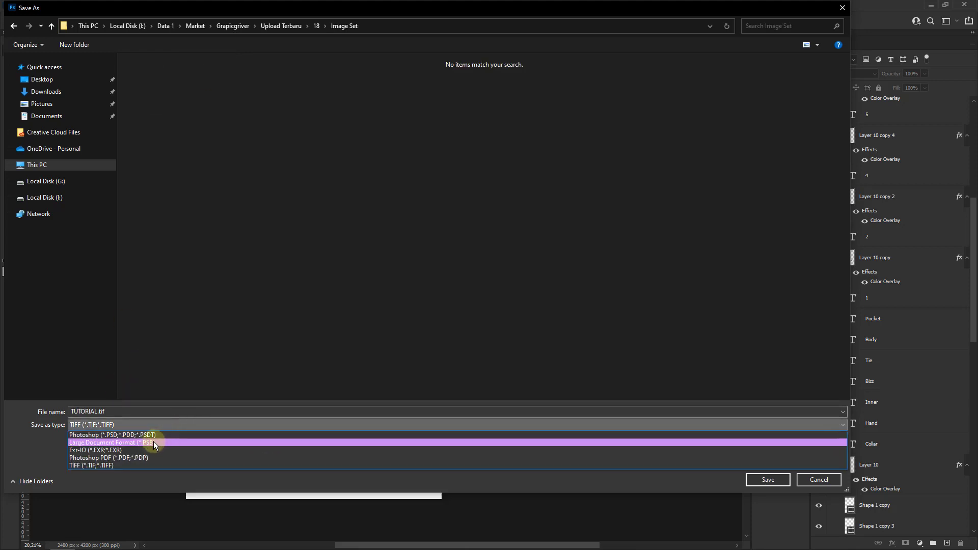
click(120, 457)
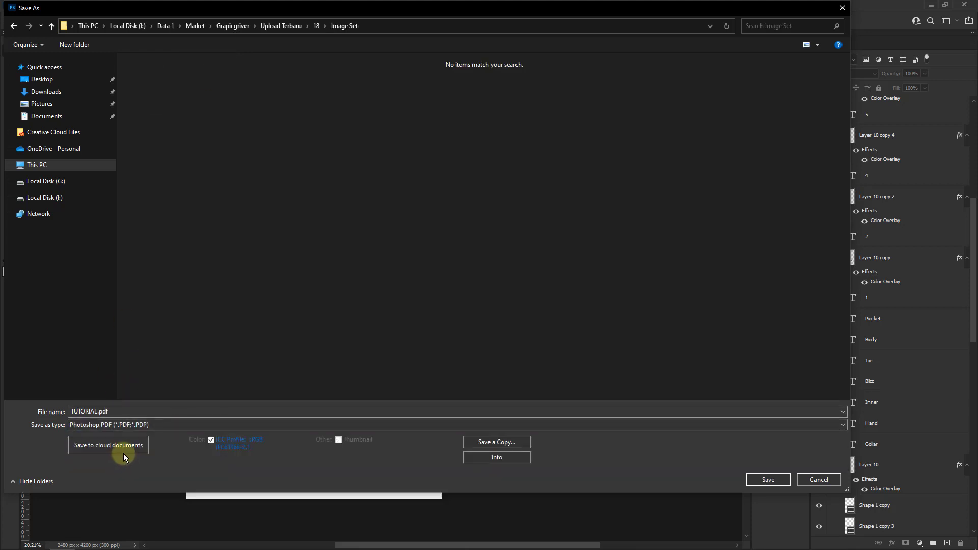
click(316, 25)
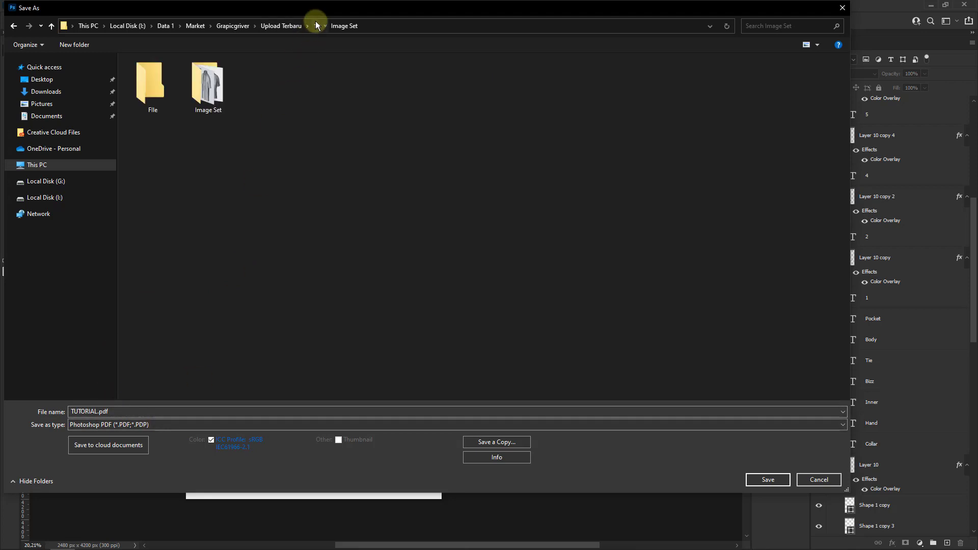
double_click(153, 81)
click(768, 480)
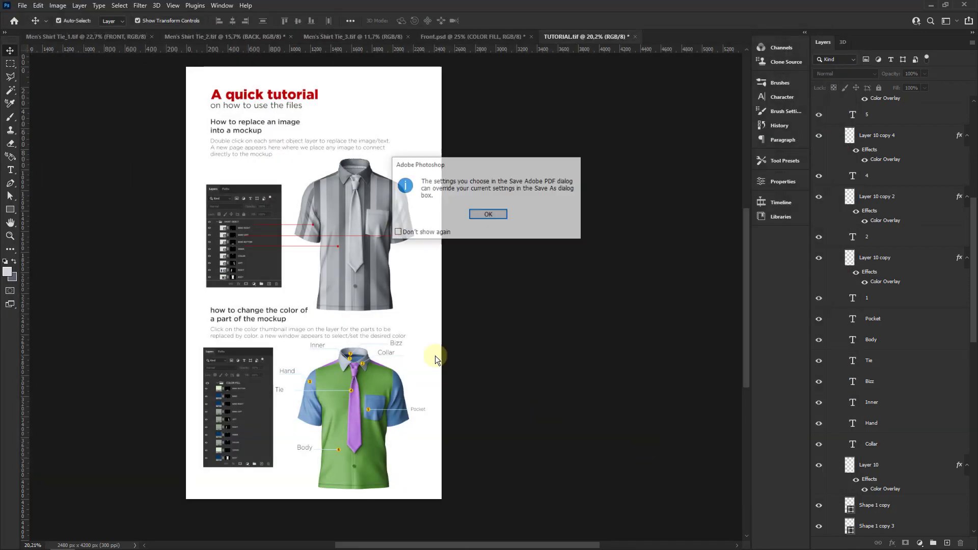
click(486, 214)
click(591, 345)
click(505, 236)
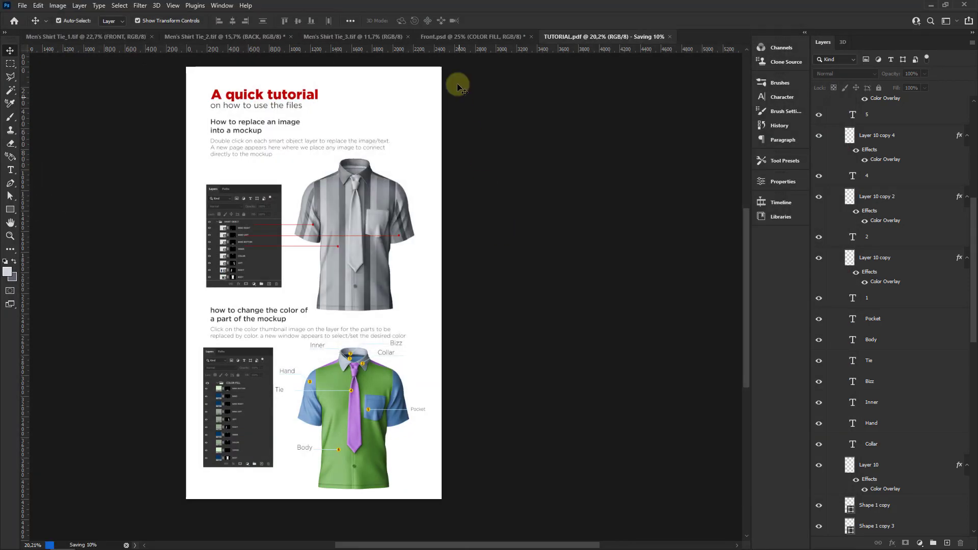
click(461, 37)
click(91, 36)
Step: With Auto-Select set to Group, copy the striped shirt group into Front.psd
click(454, 191)
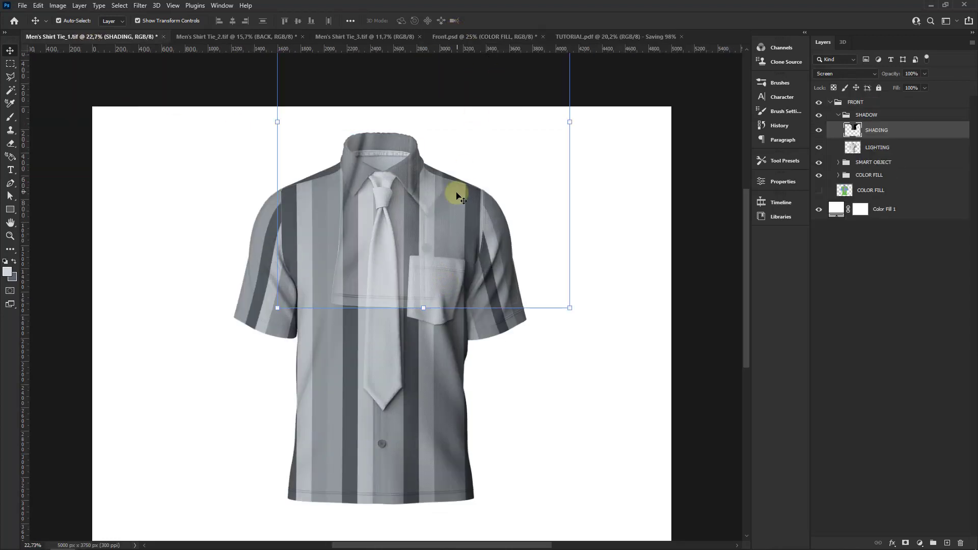
key(z)
key(v)
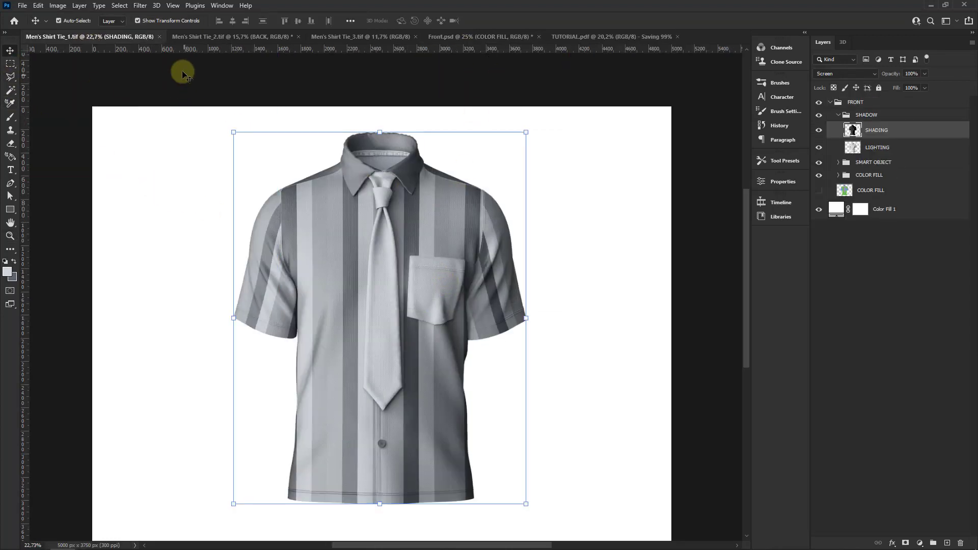
click(111, 20)
drag(418, 255, 367, 316)
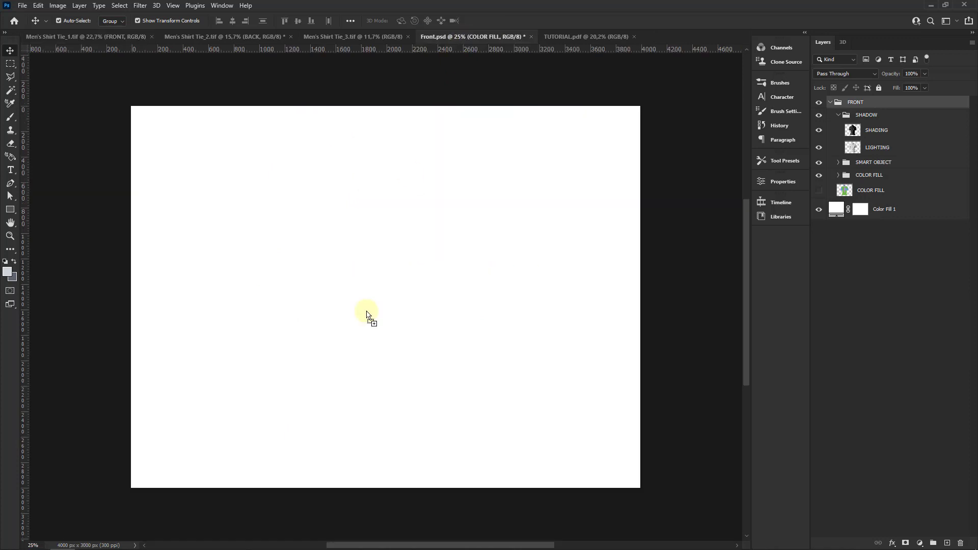
Step: Scale and centre the shirt on the canvas, then select the pink colour fill layer
drag(531, 164, 500, 195)
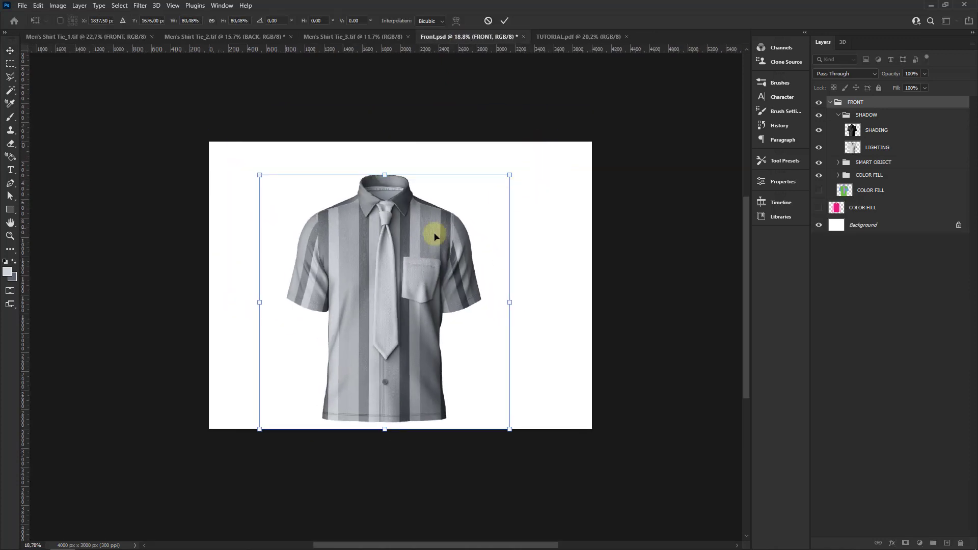
mouse_move(448, 227)
mouse_down()
mouse_move(484, 178)
mouse_move(532, 151)
mouse_up()
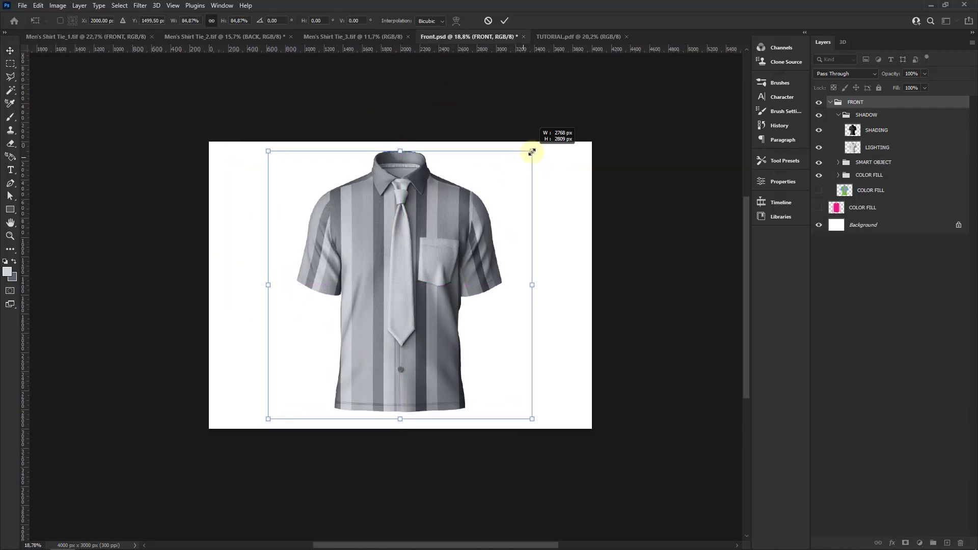
click(504, 21)
scroll(424, 204, up, 1)
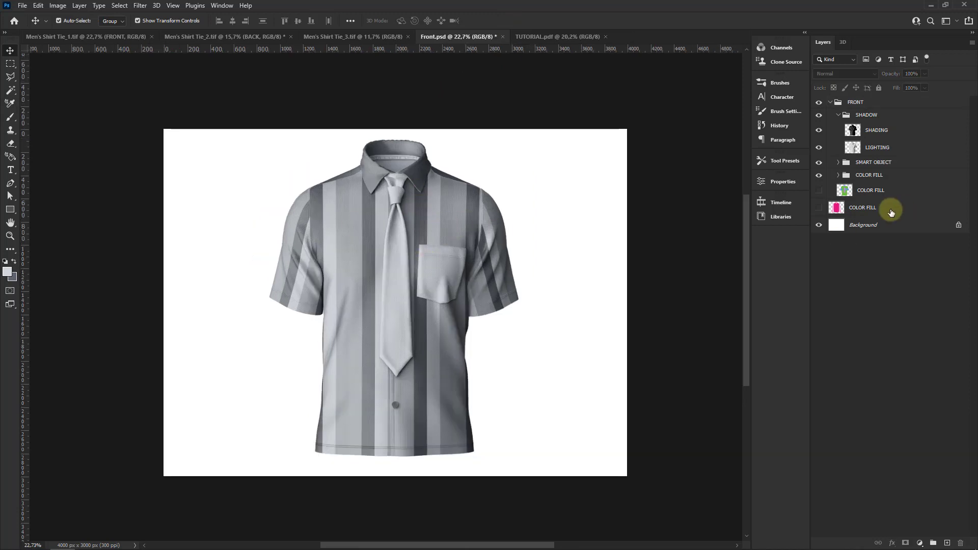
click(891, 213)
Step: Set the BODY, TIE, COLLAR and INNER colour fills to white #ffffff
click(838, 114)
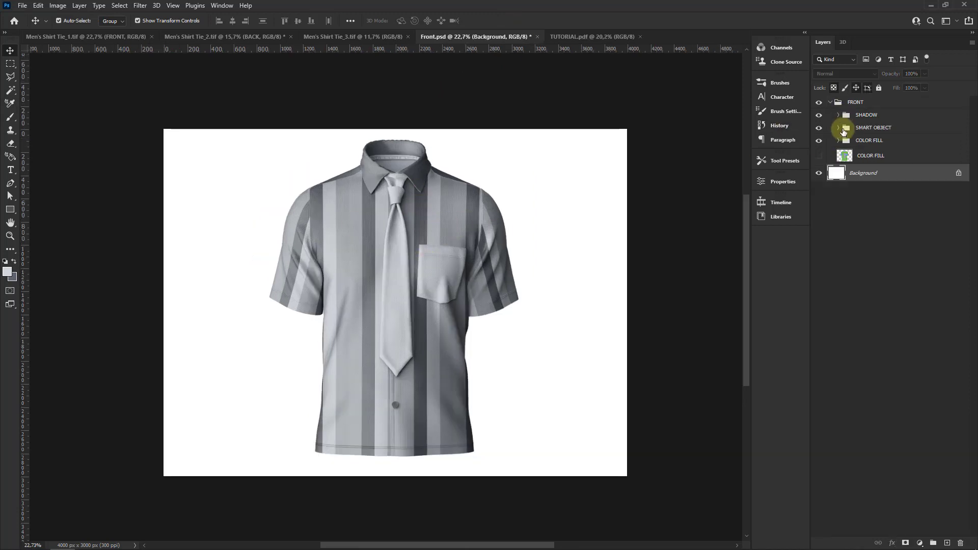
click(838, 140)
double_click(852, 324)
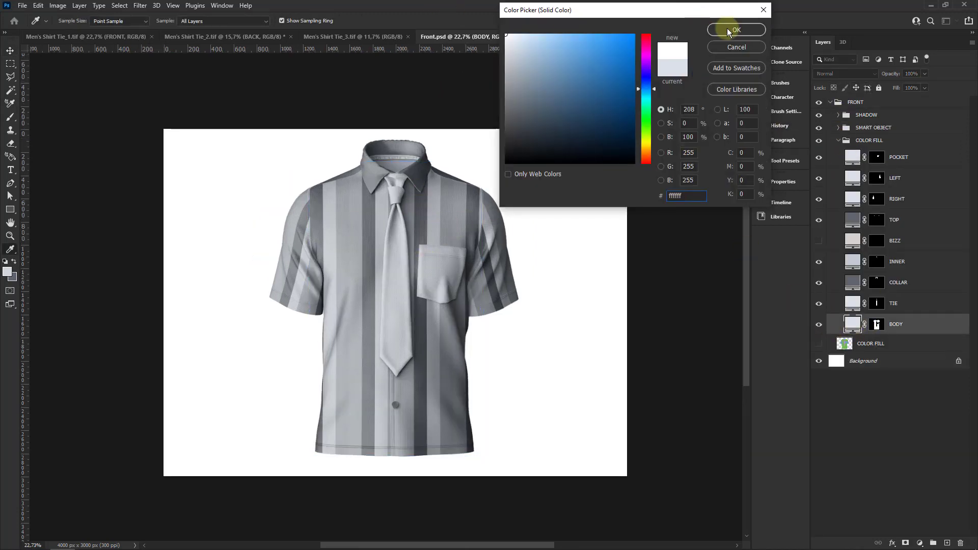
click(736, 29)
double_click(852, 303)
click(736, 29)
double_click(852, 282)
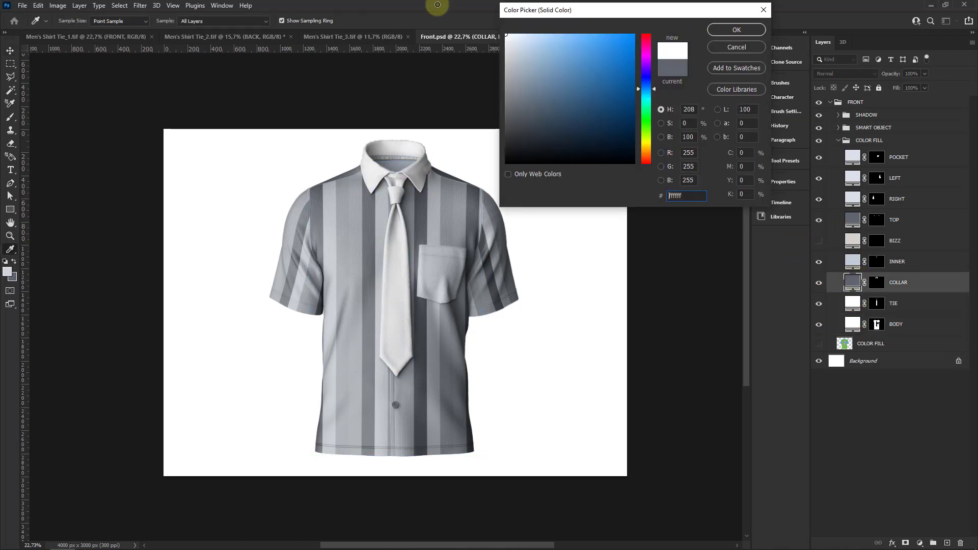
click(736, 29)
double_click(853, 261)
click(736, 30)
Step: Set the BIZZ, TOP, RIGHT, LEFT and POCKET fills to white, then open the BODY smart object
double_click(852, 240)
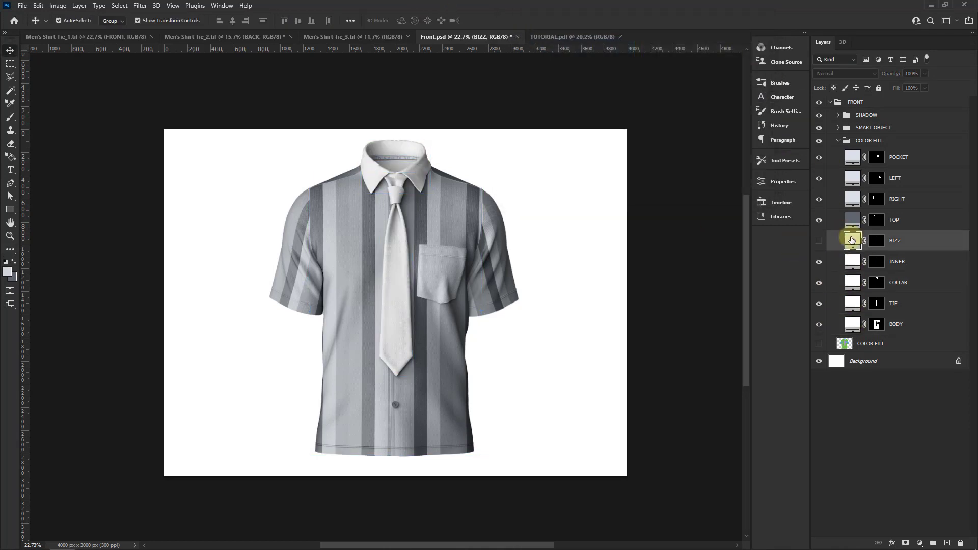
click(736, 30)
double_click(853, 220)
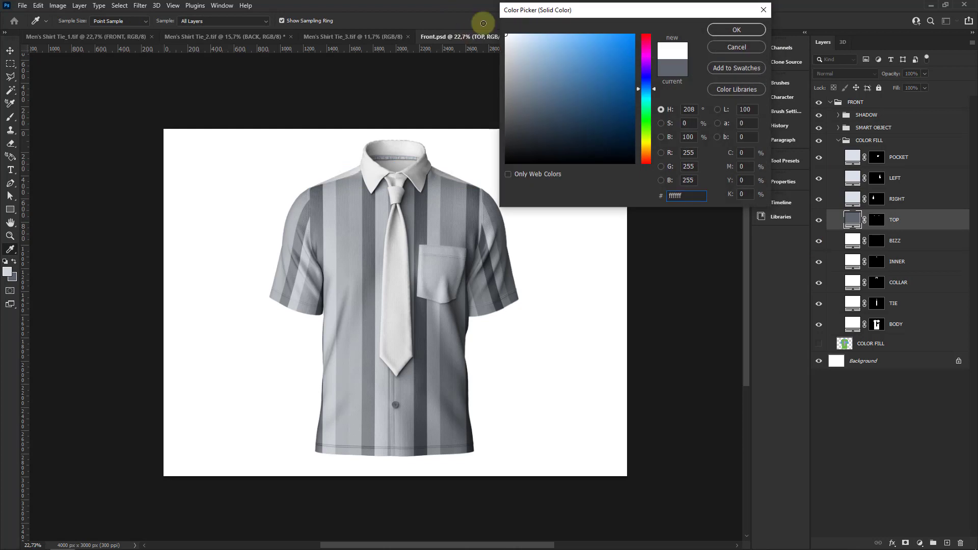
click(736, 29)
double_click(852, 199)
click(736, 30)
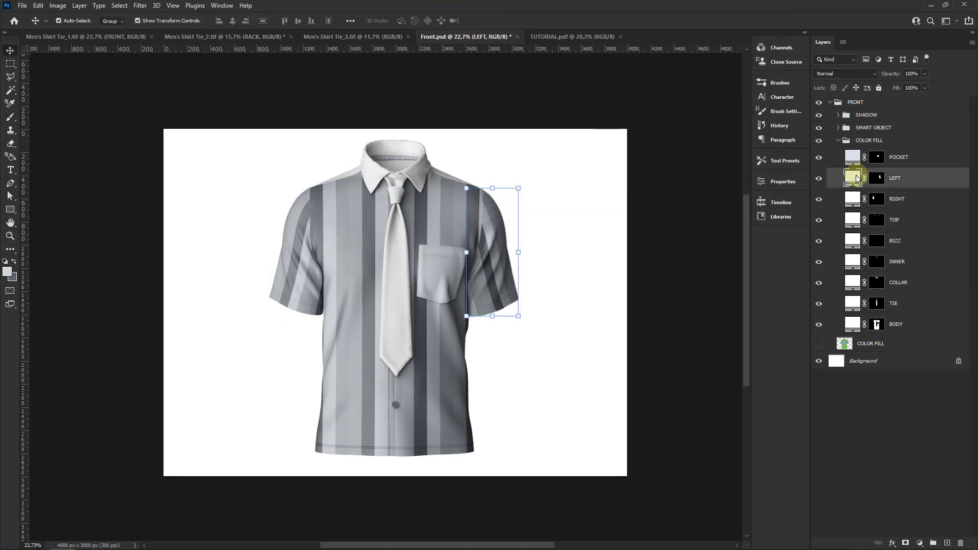
double_click(852, 157)
click(736, 30)
double_click(852, 157)
click(737, 30)
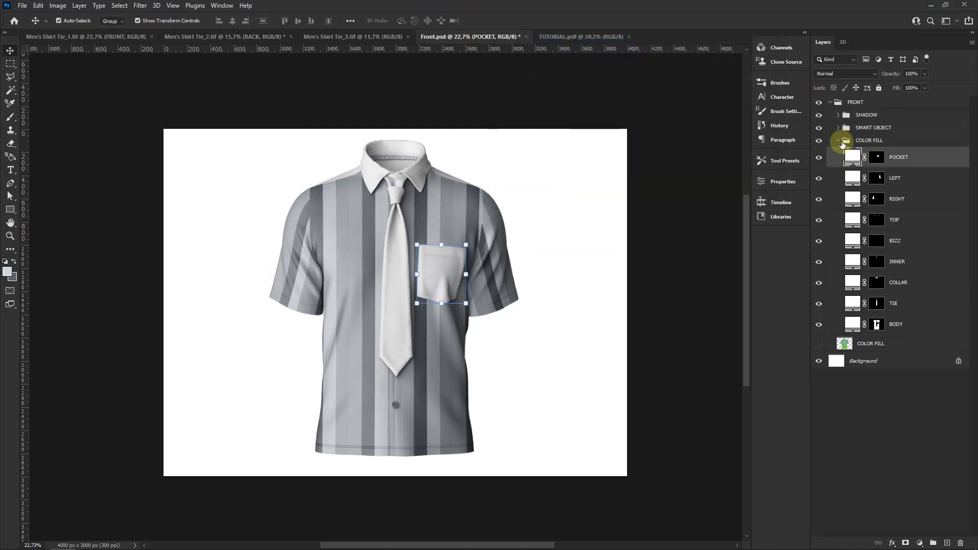
click(838, 140)
double_click(857, 196)
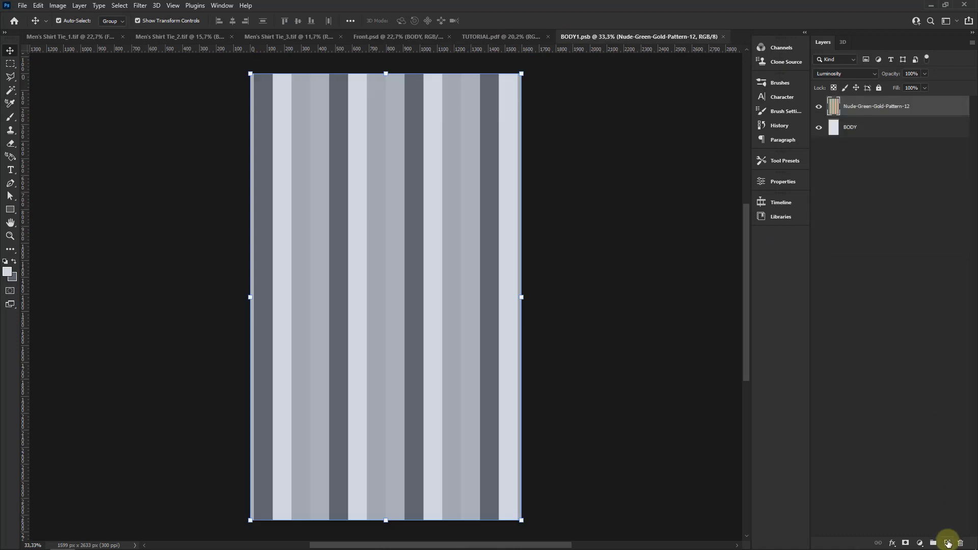
Step: Empty the BODY smart object by deleting its stripe pattern and BODY layers, and save it
click(947, 543)
click(869, 127)
shift+click(869, 148)
key(Delete)
key(ctrl+s)
click(724, 37)
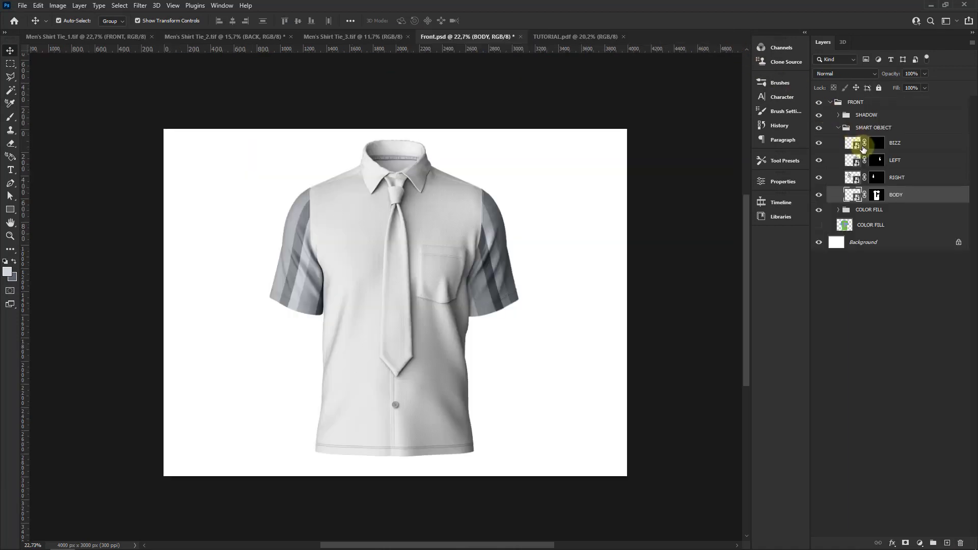
Step: Empty the RIGHT smart object by deleting its stripe pattern layer, and save it
double_click(852, 178)
click(948, 544)
click(880, 129)
key(Delete)
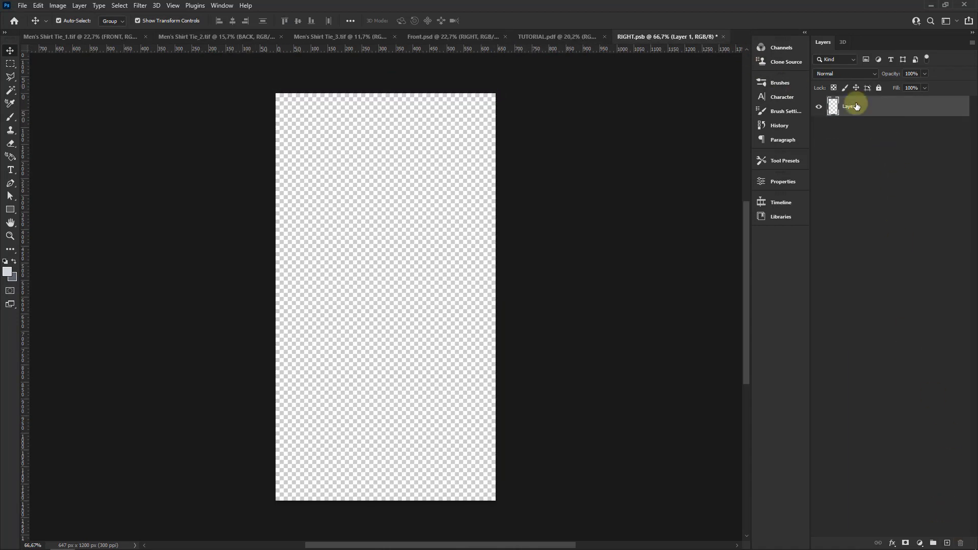
click(723, 38)
click(440, 209)
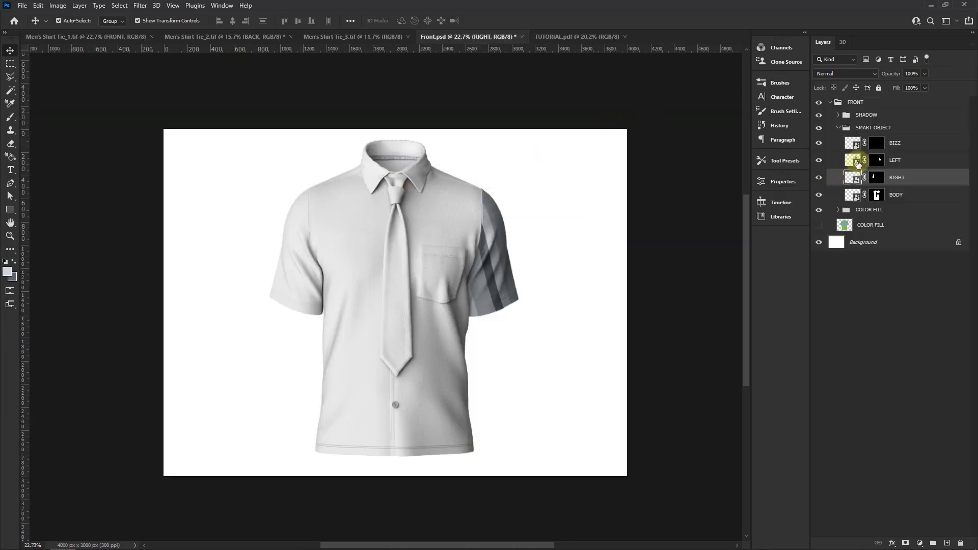
Step: Empty the LEFT smart object by deleting its stripe pattern and LEFT layers, and save it
double_click(858, 163)
click(948, 543)
click(863, 148)
shift+click(866, 127)
mouse_move(866, 127)
mouse_down()
mouse_move(972, 498)
mouse_move(961, 544)
mouse_up()
click(724, 38)
click(443, 208)
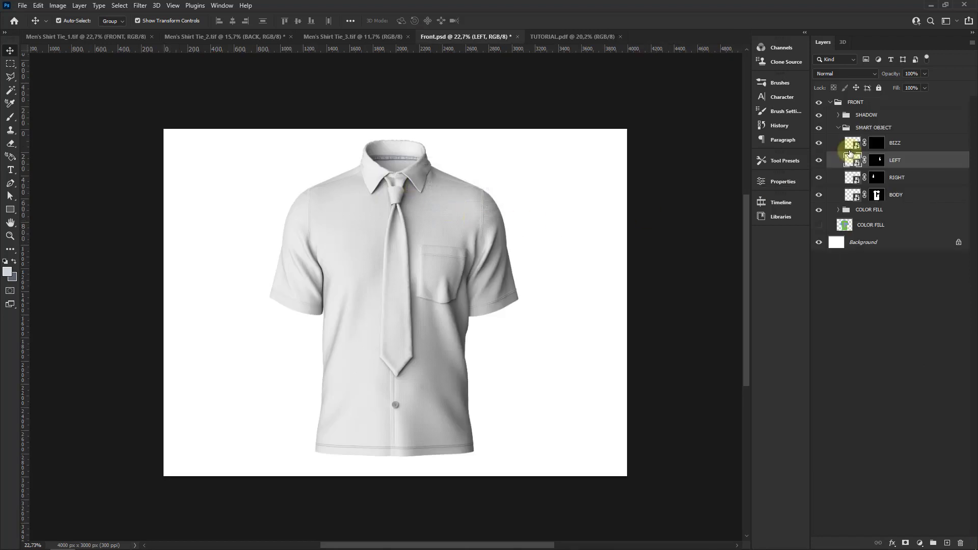
Step: Remove the MEN'S SUITE SHIRT label and BIZZ layers from the BIZZ smart object, keeping changes
double_click(858, 143)
click(948, 543)
click(873, 120)
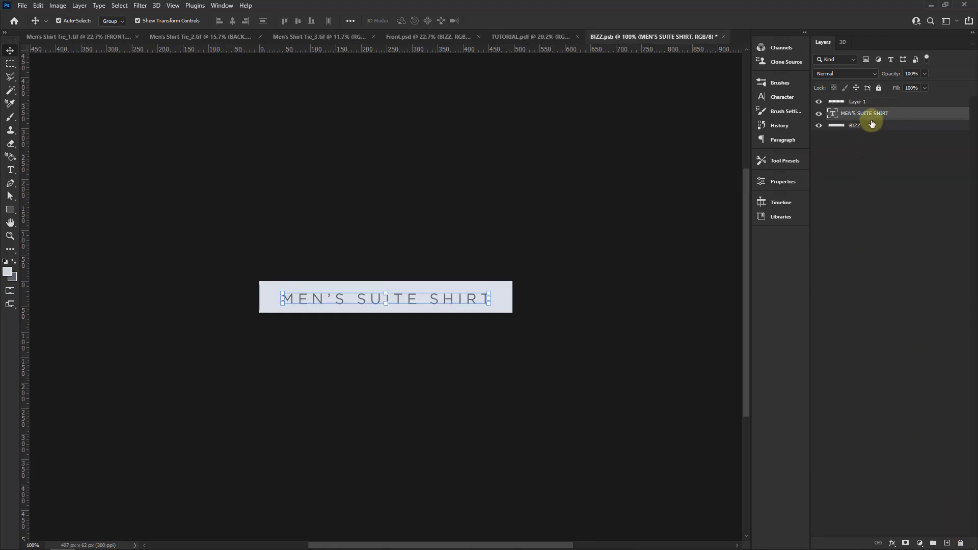
key(Delete)
click(723, 37)
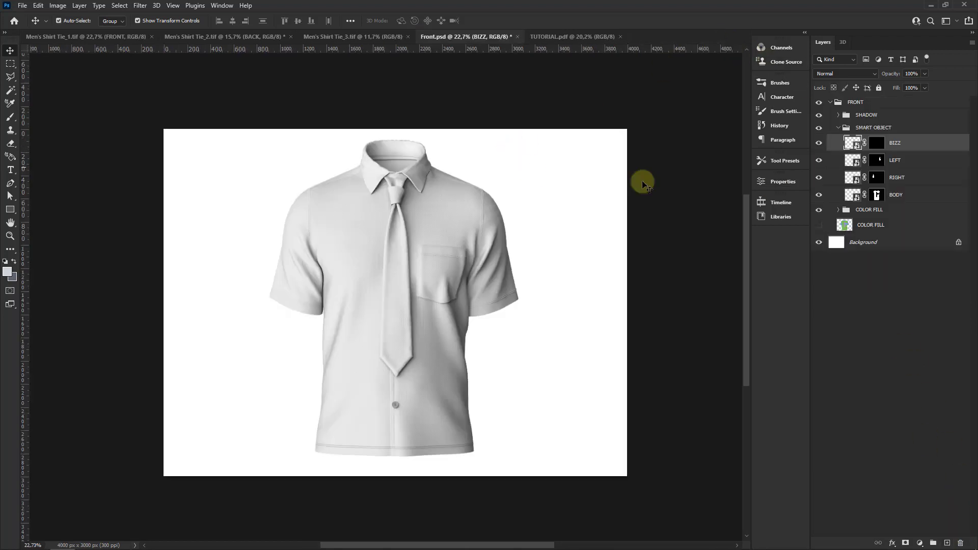
click(839, 128)
Step: Brighten the front shirt's LIGHTING layer with Levels, midtone 1.45
click(877, 147)
scroll(458, 234, up, 2)
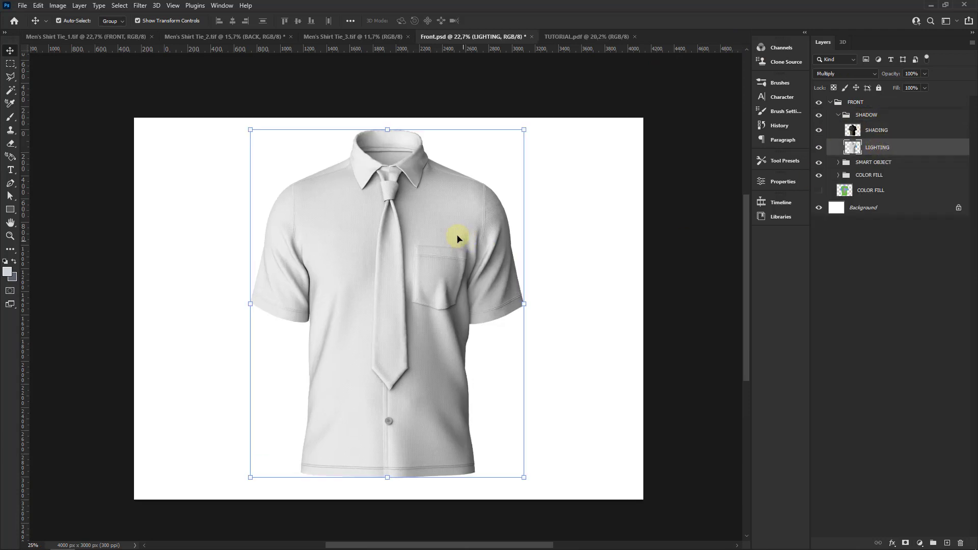
click(58, 5)
click(204, 42)
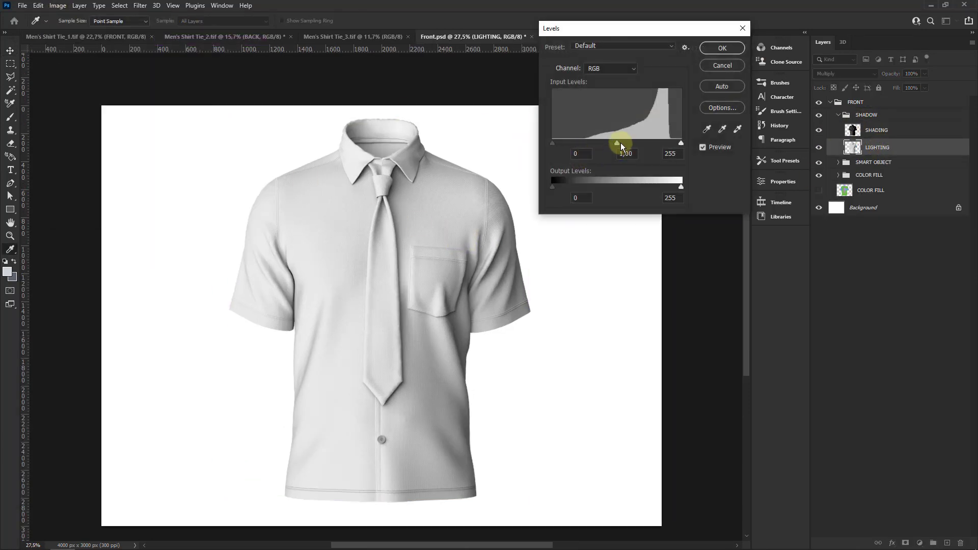
drag(621, 144, 600, 144)
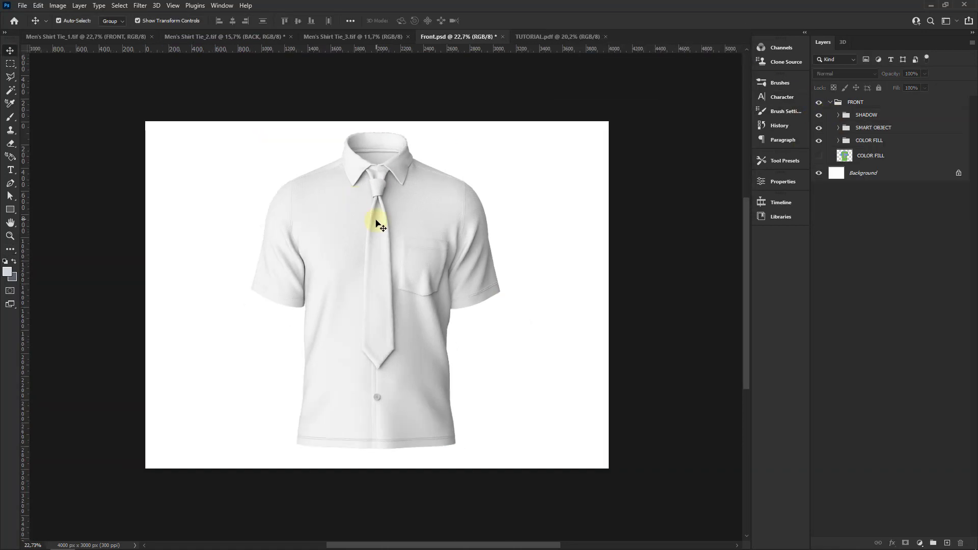
Step: Save Front.psd into Upload Terbaru\18\File, then delete the front shirt group
click(22, 5)
click(35, 132)
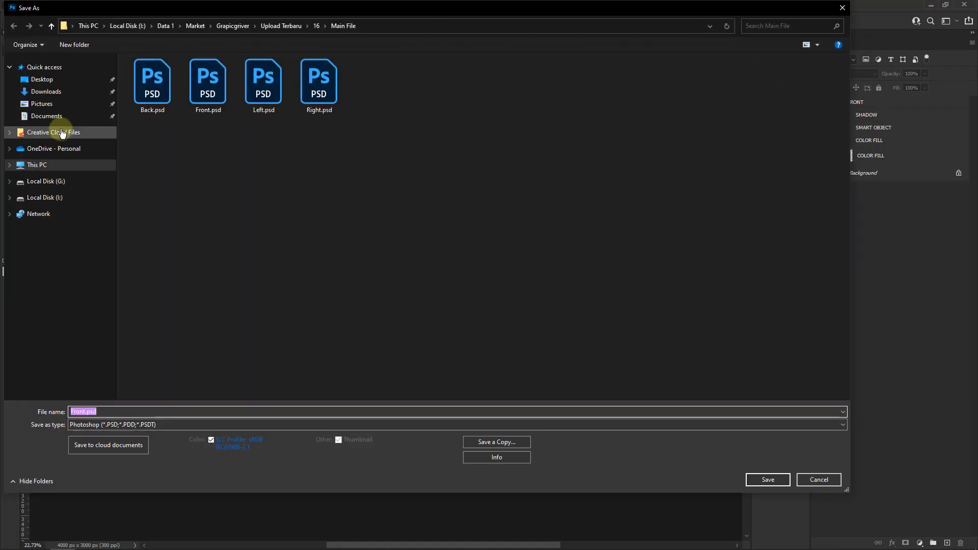
click(271, 27)
double_click(378, 145)
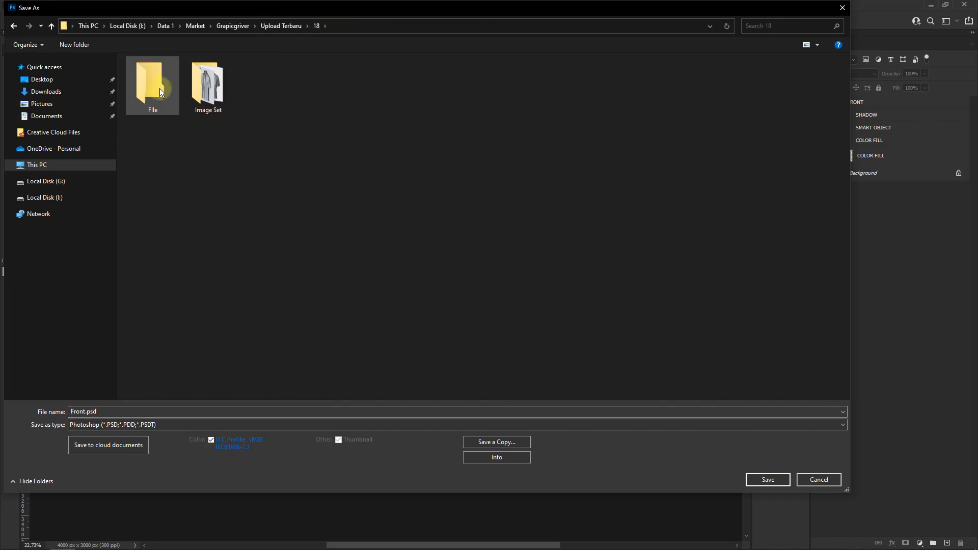
click(155, 86)
double_click(156, 87)
click(768, 479)
click(589, 161)
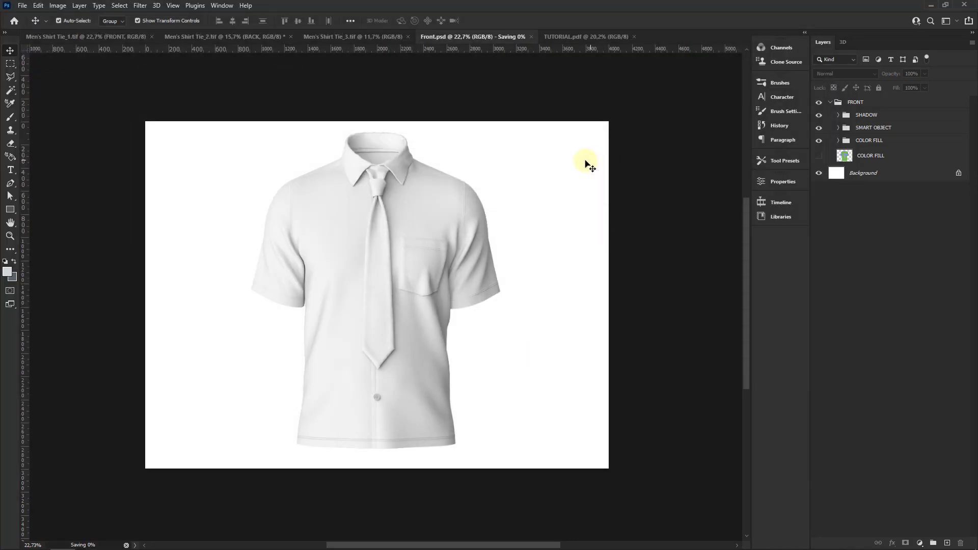
click(411, 253)
key(Delete)
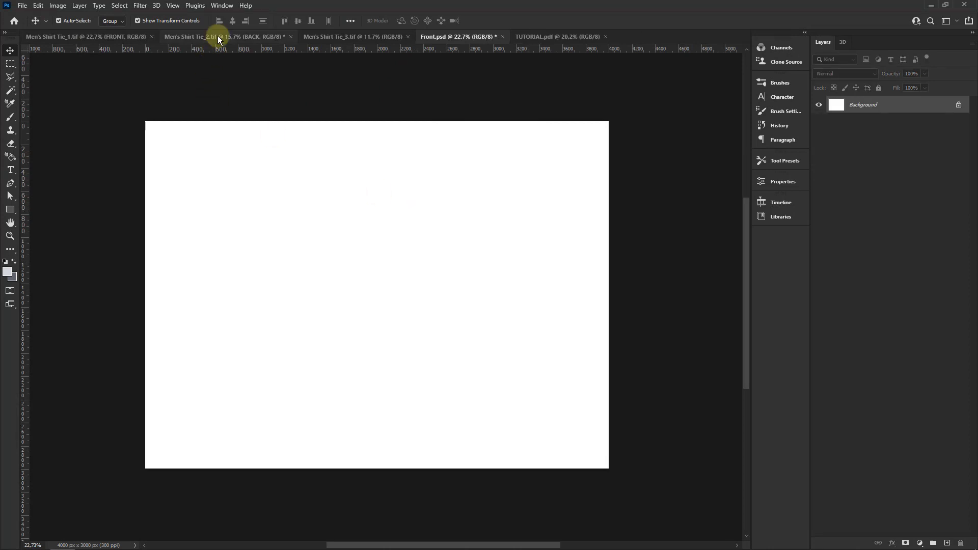
Step: Copy the BACK shirt group into Front.psd, scaled to about 82.9% and centred
click(220, 40)
mouse_move(410, 252)
mouse_down()
mouse_move(465, 44)
mouse_move(367, 284)
mouse_up()
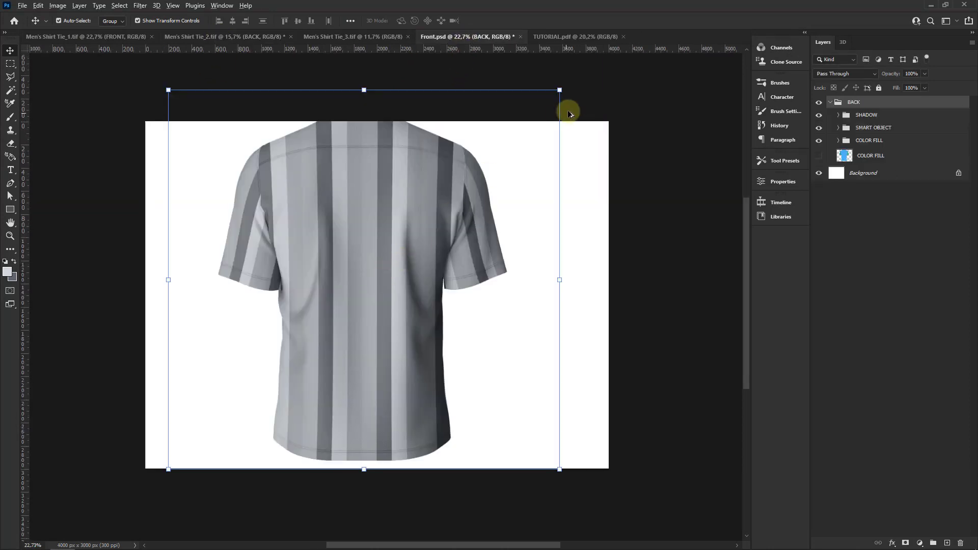
drag(559, 89, 542, 109)
drag(363, 214, 358, 251)
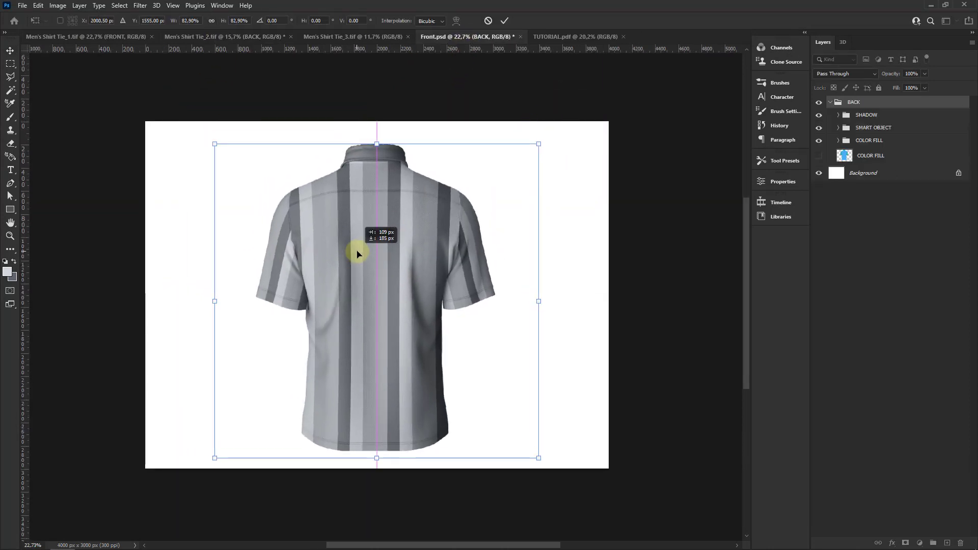
click(504, 24)
Step: Set the back shirt's BODY, COLLAR, LEFT and RIGHT colour fills to white #ffffff
click(838, 140)
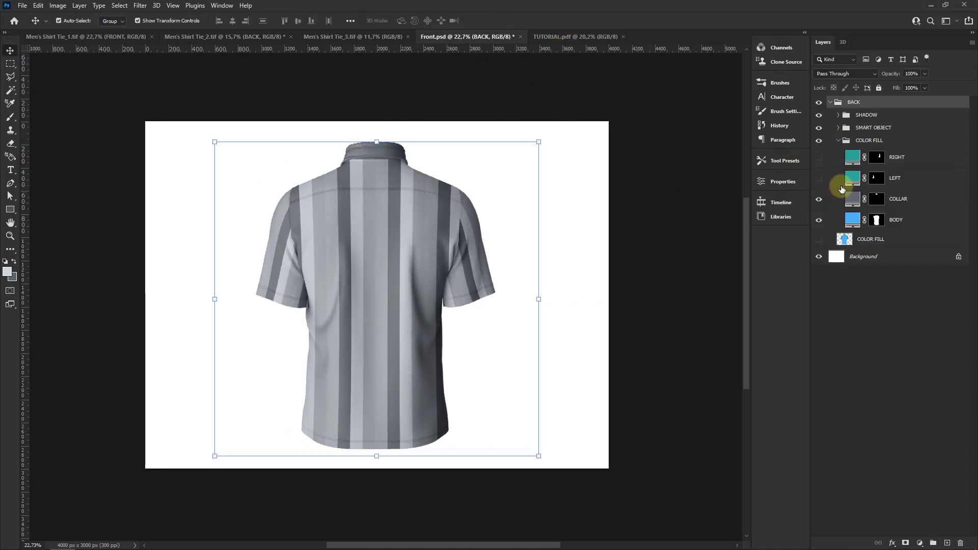
double_click(851, 223)
key(Return)
double_click(852, 199)
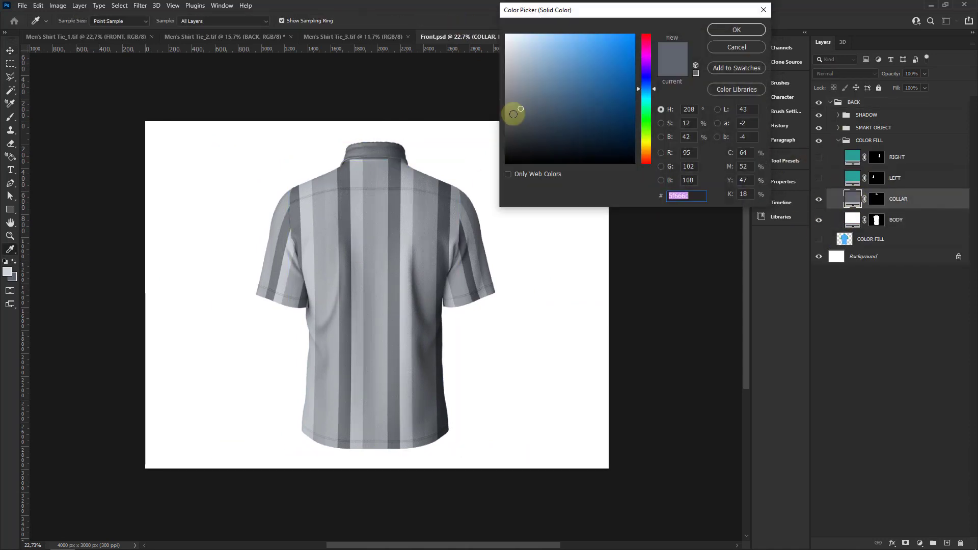
click(506, 34)
key(Return)
double_click(851, 178)
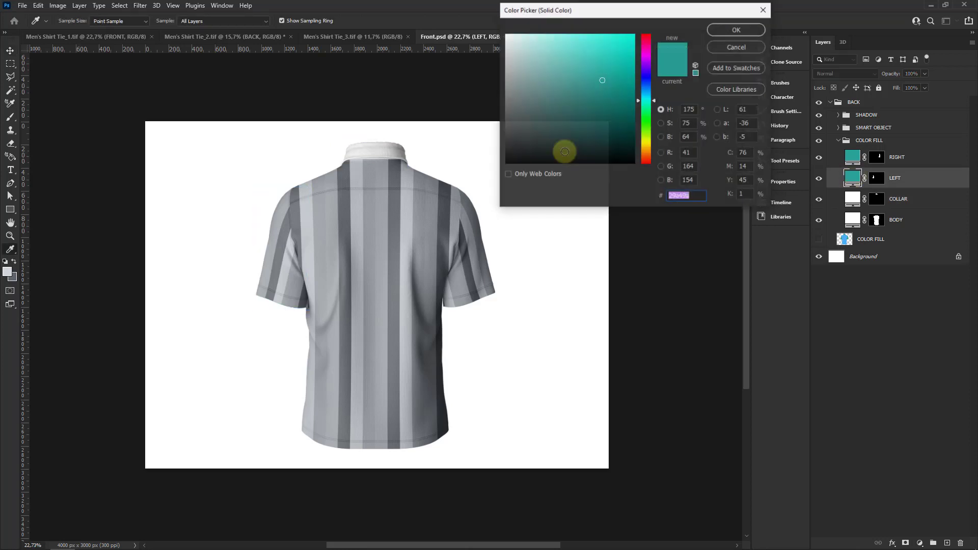
click(733, 30)
double_click(851, 157)
click(720, 36)
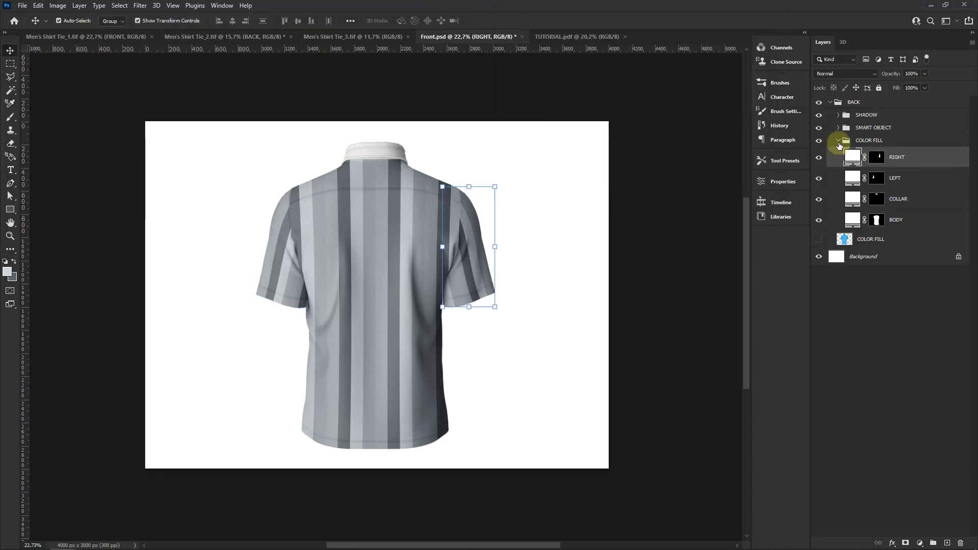
click(838, 135)
double_click(849, 192)
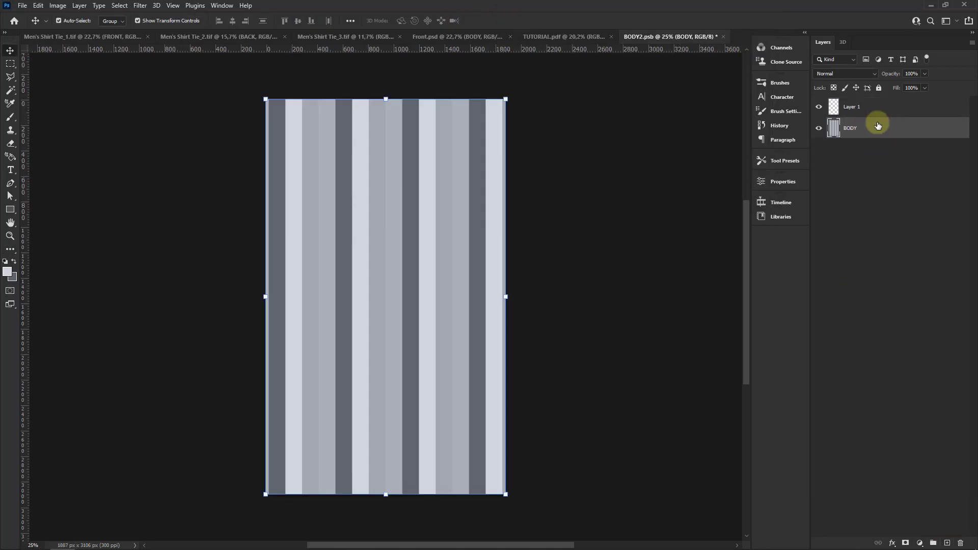
Step: Delete the striped BODY layer from the BODY smart object and save it
drag(874, 128, 961, 543)
click(726, 37)
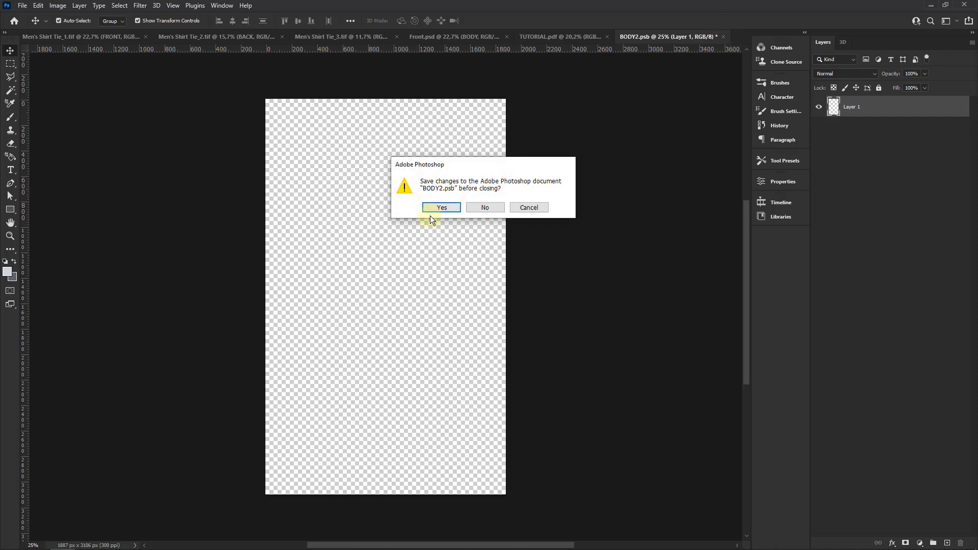
click(433, 209)
Step: Delete the striped LEFT layer from the LEFT smart object and save it
double_click(854, 162)
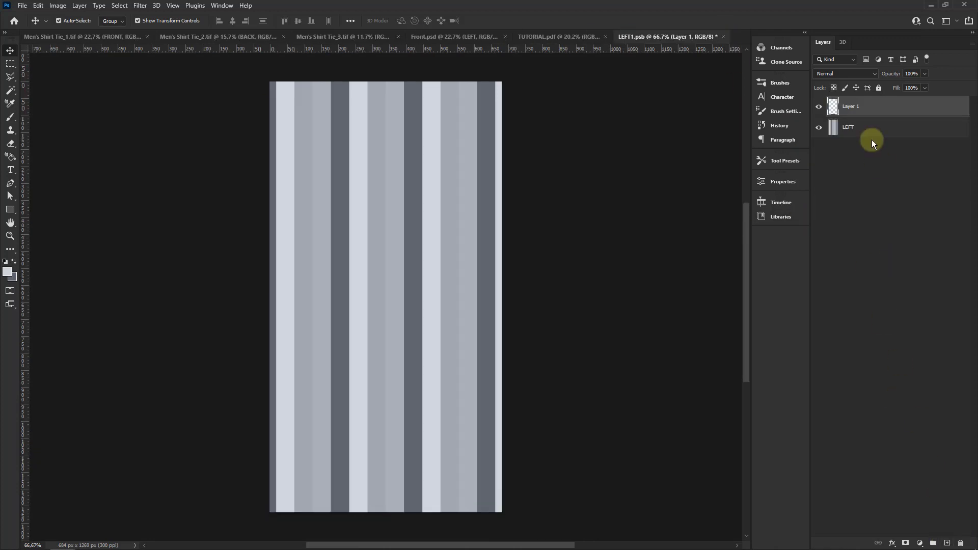
drag(867, 128, 963, 543)
click(723, 36)
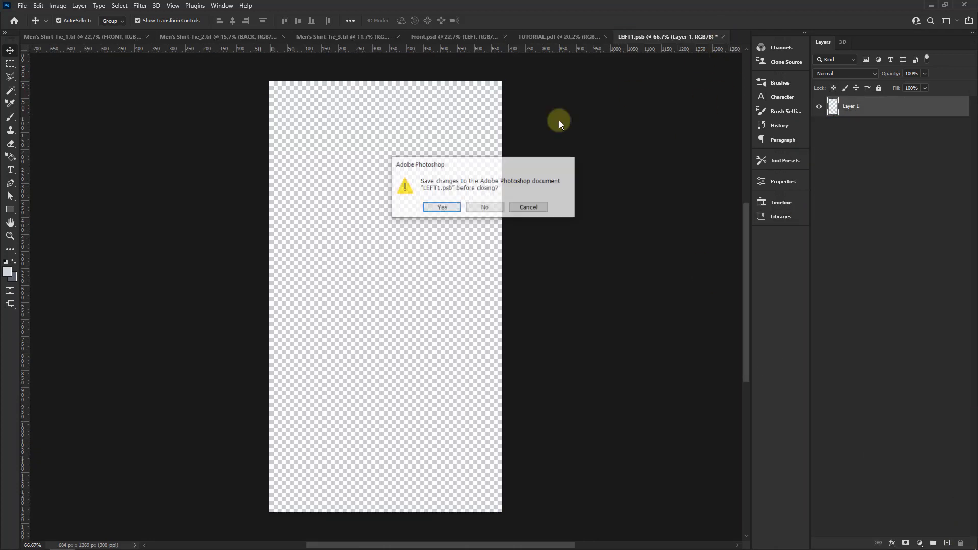
click(443, 206)
Step: Delete the striped RIGHT layer from the RIGHT smart object and save it
double_click(858, 147)
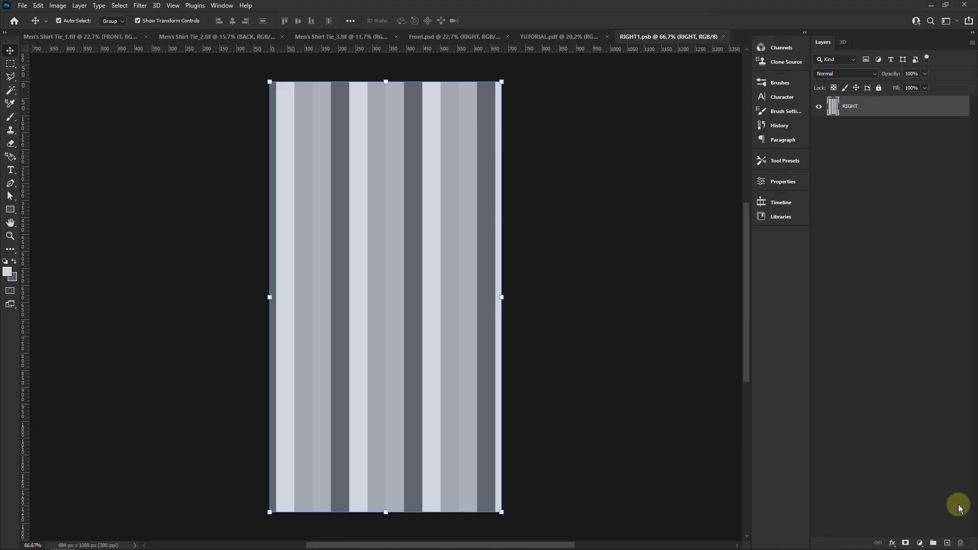
drag(851, 130, 961, 544)
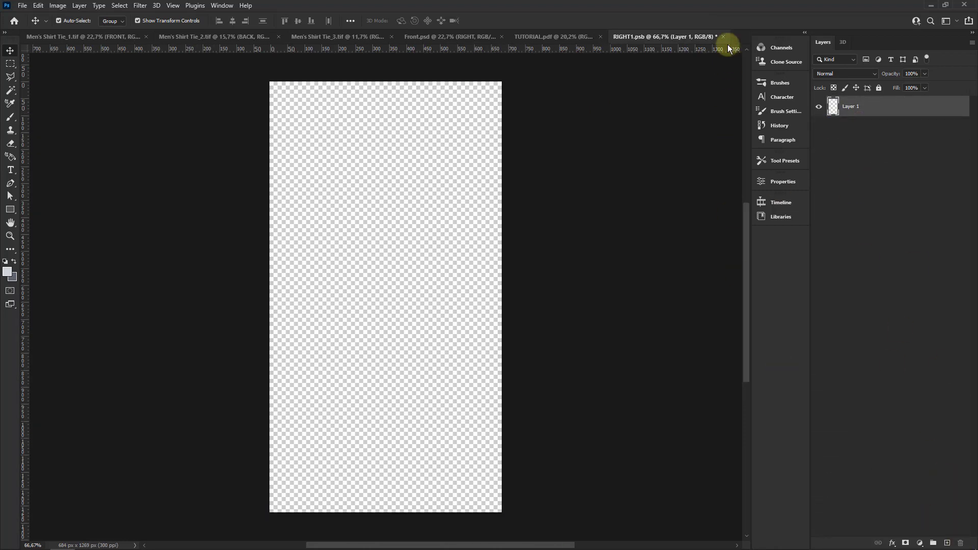
click(723, 36)
click(439, 207)
click(838, 127)
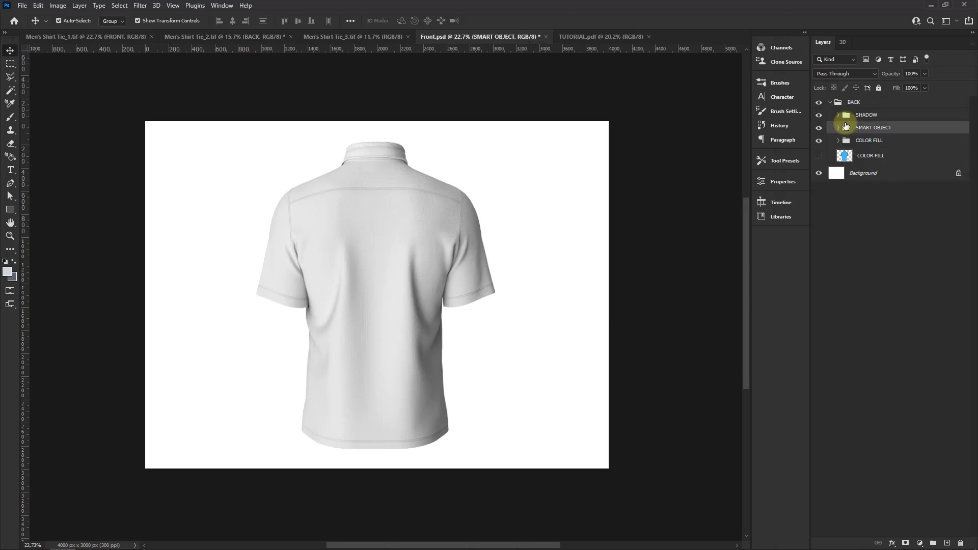
Step: Brighten the back shirt's LIGHTING layer with Levels, midtone 1.76
click(881, 148)
click(57, 5)
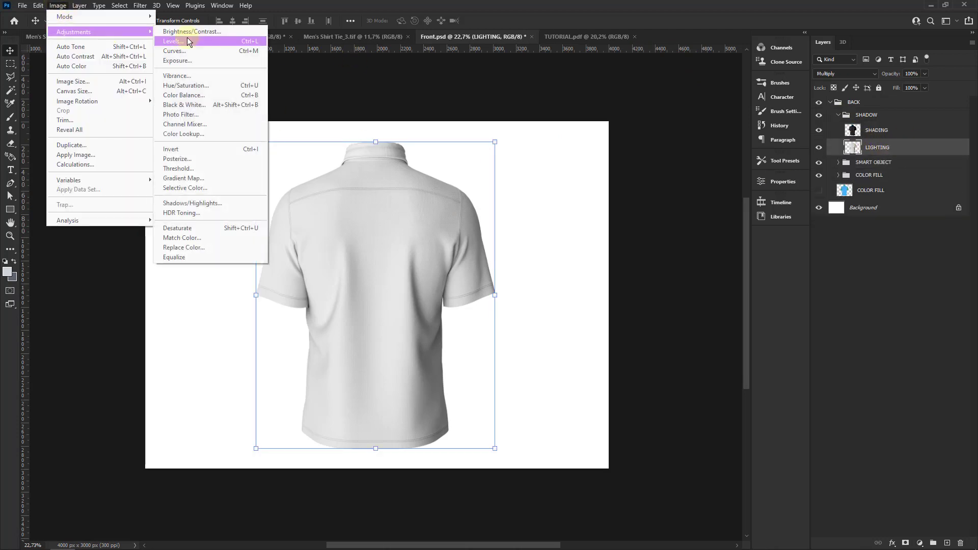
click(171, 43)
drag(617, 143, 590, 144)
click(722, 47)
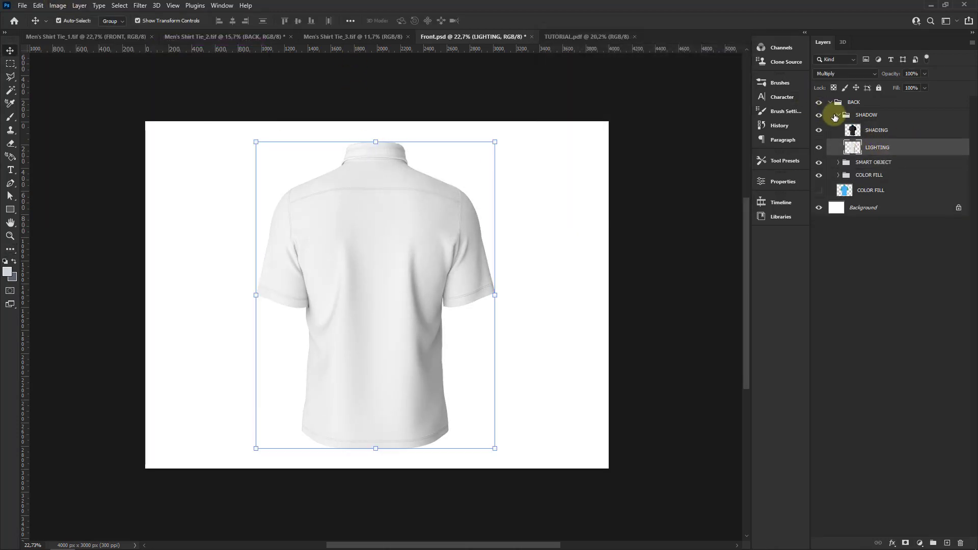
click(838, 115)
click(371, 109)
Step: Save the document as Back.psd, then delete the BACK shirt group
click(23, 5)
click(42, 130)
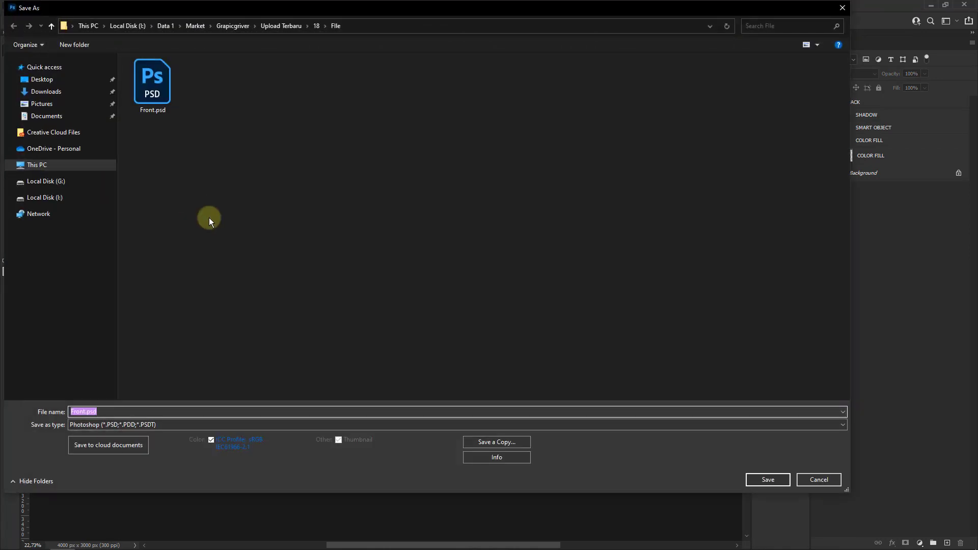
text(k)
key(Return)
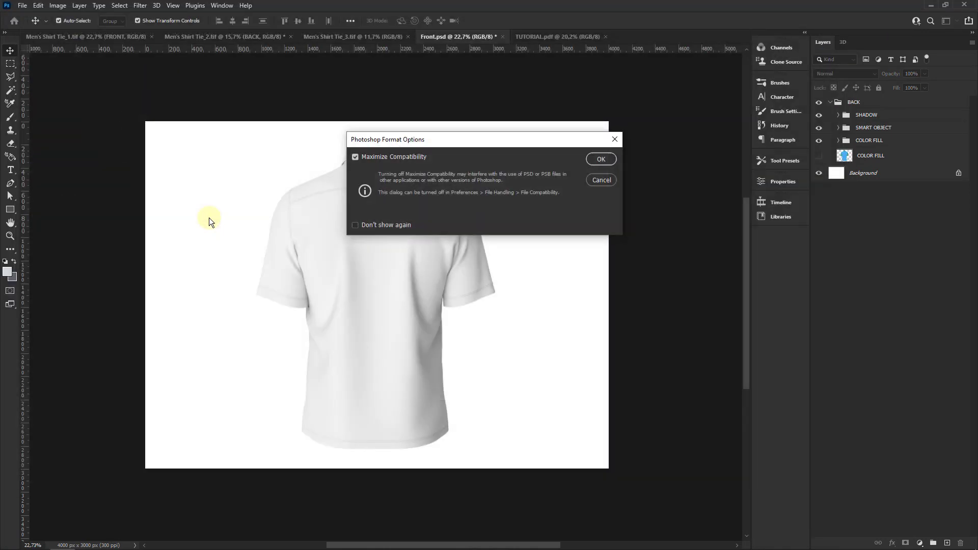
key(Return)
key(alt+Tab)
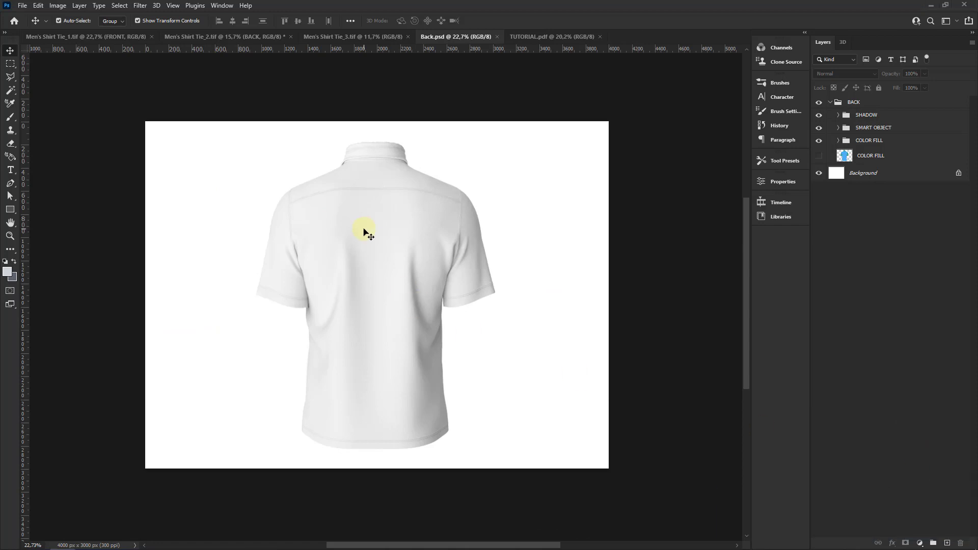
click(390, 204)
key(Delete)
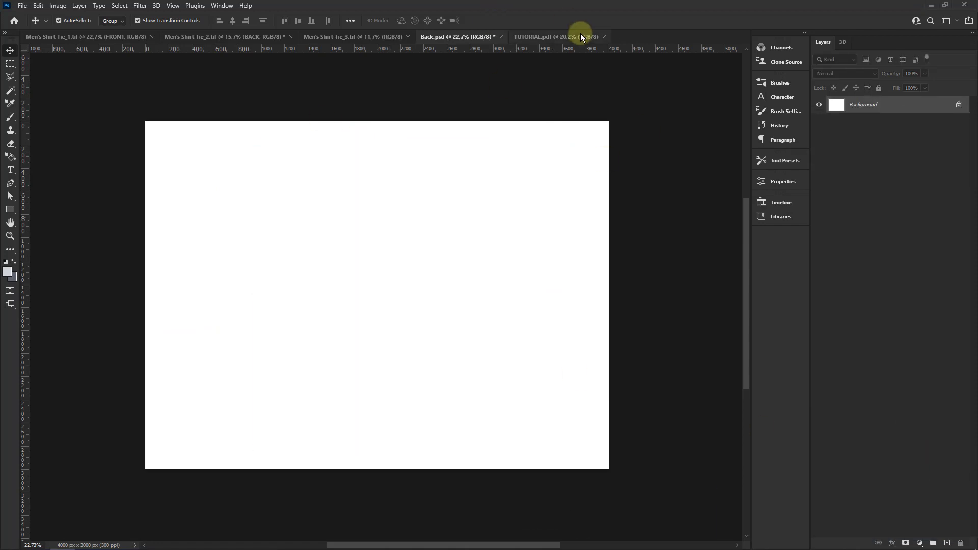
Step: In Men's Shirt Tie_3, set the left shirt's BODY, COLLAR and INNER fills to white
click(583, 35)
click(214, 38)
click(368, 37)
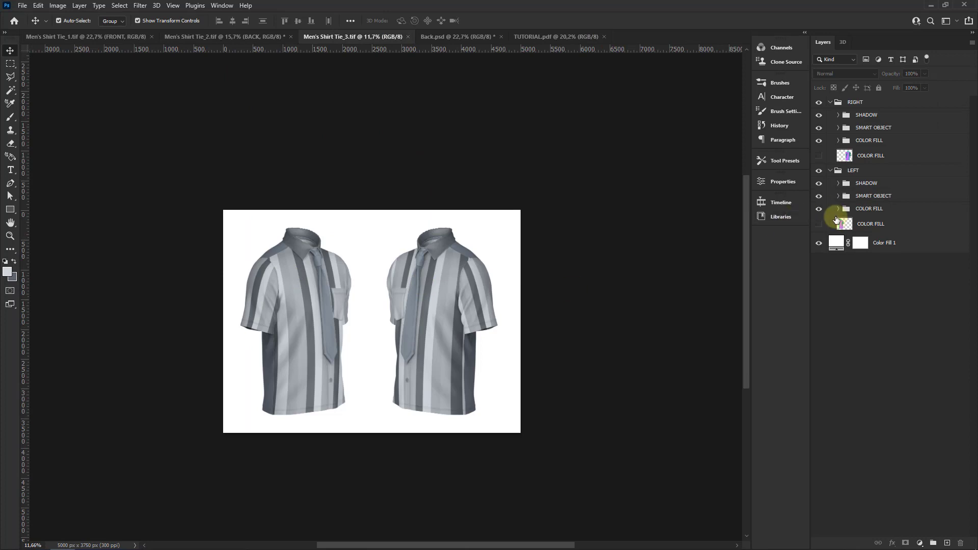
click(838, 209)
double_click(853, 413)
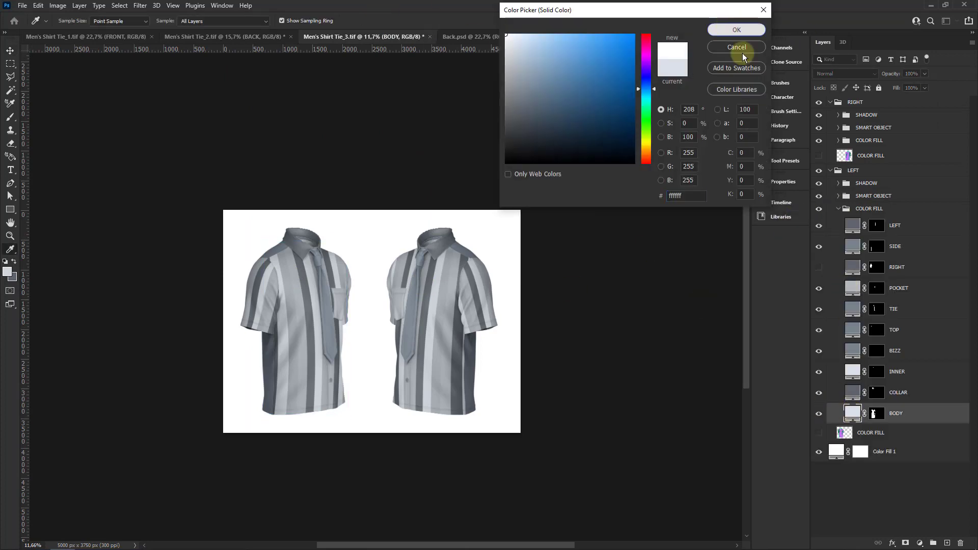
key(Return)
double_click(853, 392)
key(Return)
double_click(852, 371)
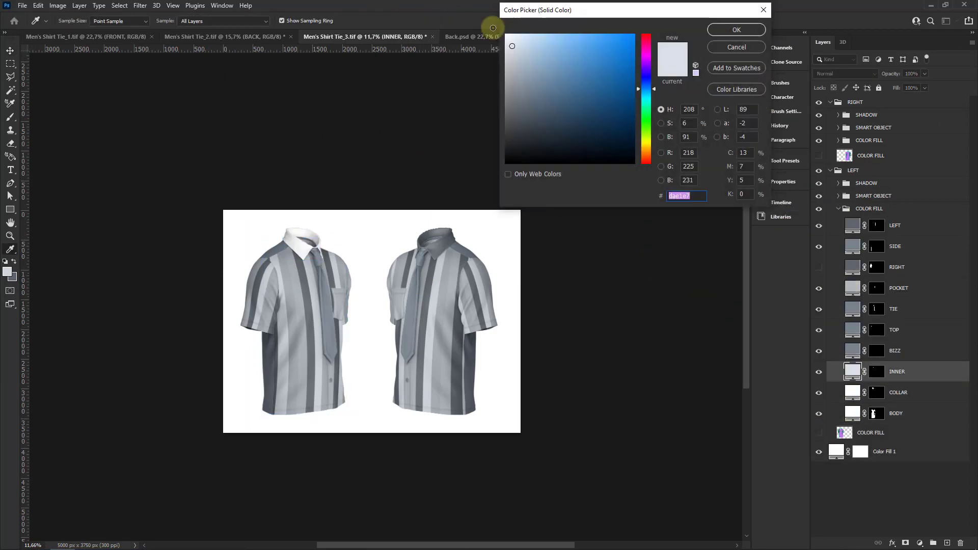
click(506, 35)
key(Return)
Step: Set the BIZZ, TOP, TIE, POCKET and RIGHT colour fills to white
double_click(852, 350)
click(506, 35)
click(737, 30)
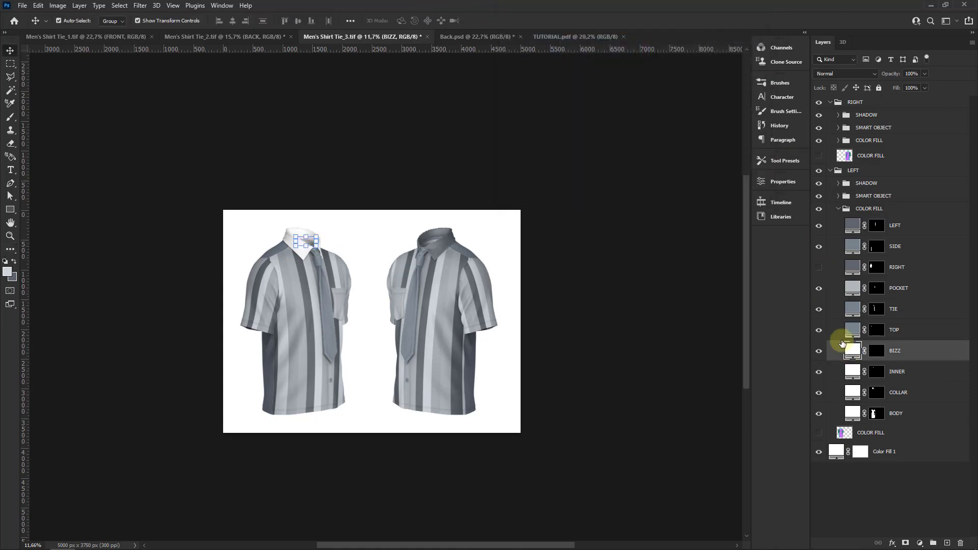
double_click(853, 329)
click(505, 35)
double_click(852, 310)
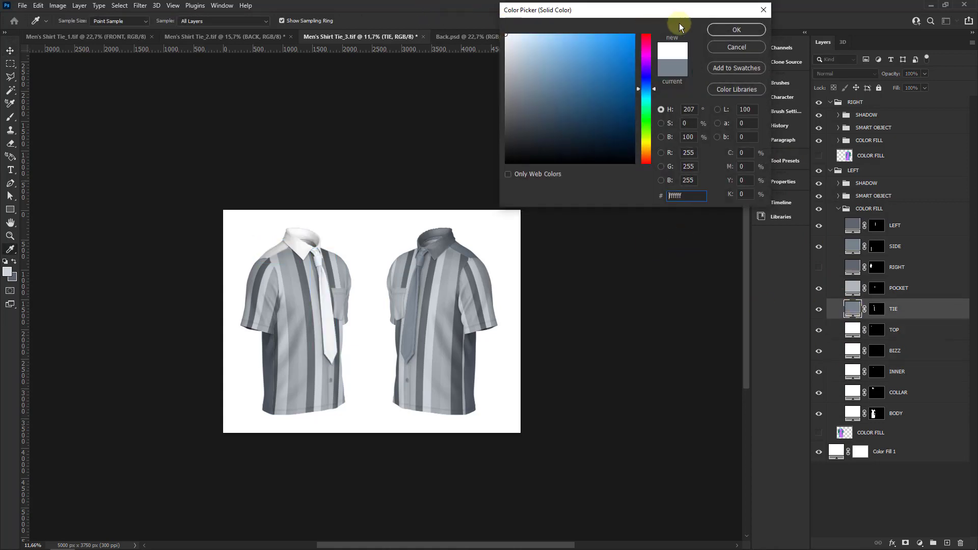
click(739, 41)
double_click(852, 288)
click(739, 41)
double_click(852, 267)
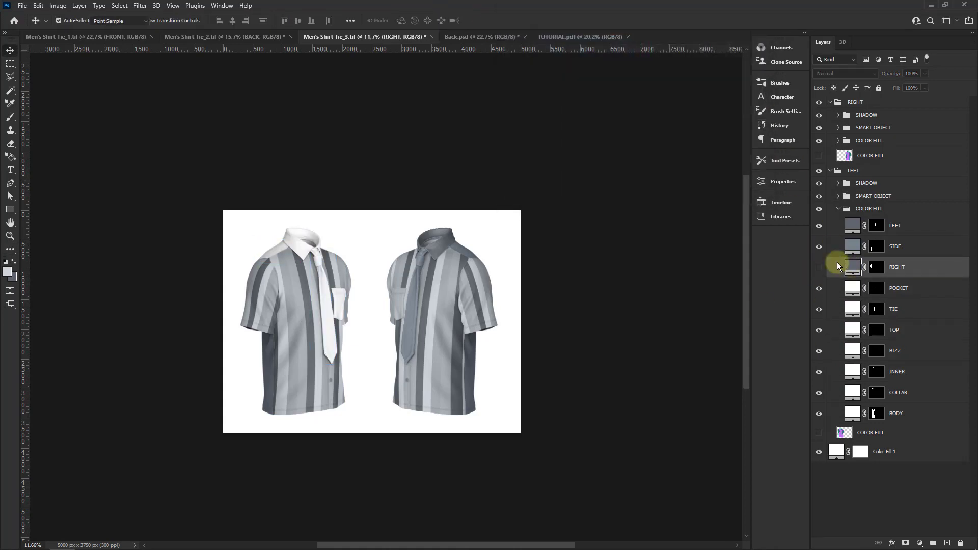
text(ffffff)
click(737, 30)
Step: Set the SIDE and LEFT colour fills to white
double_click(851, 246)
click(510, 216)
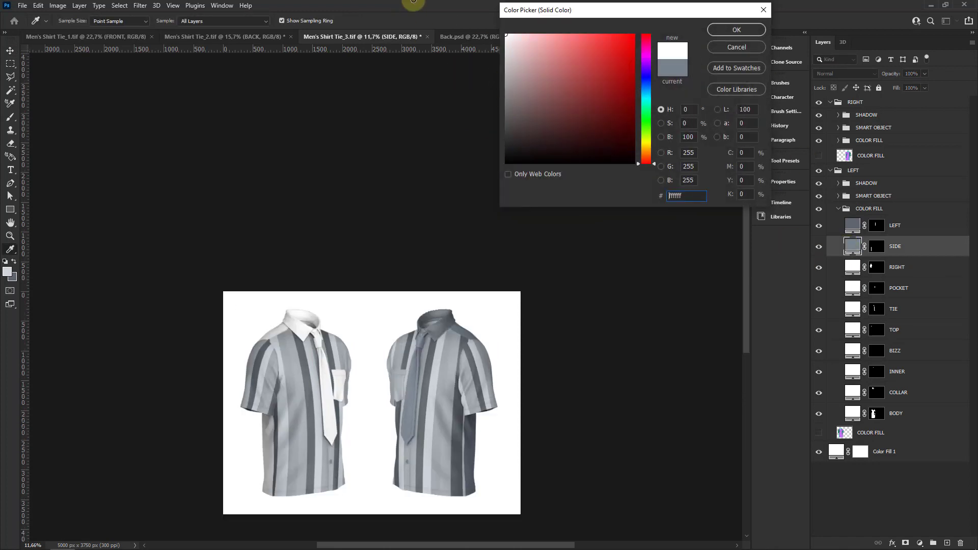
key(Return)
double_click(852, 225)
click(622, 35)
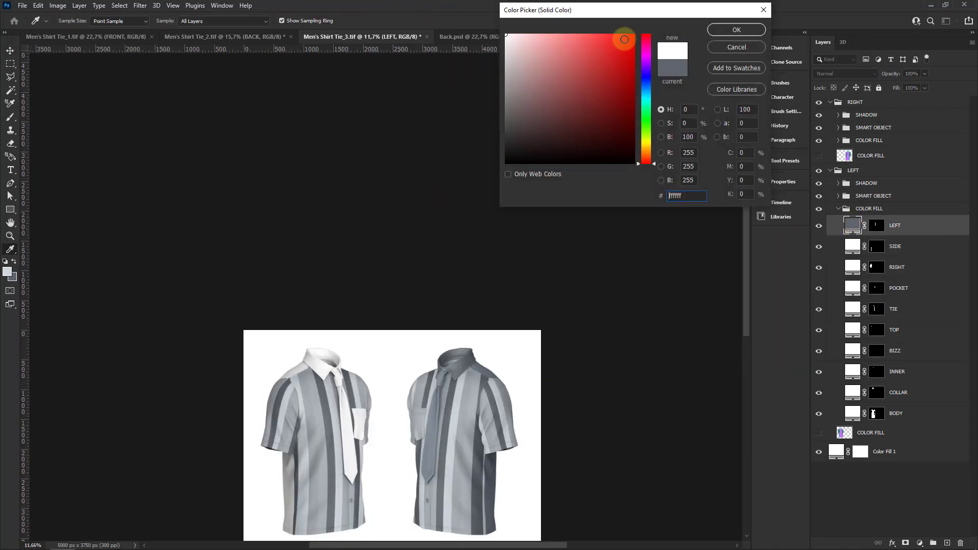
key(Return)
key(v)
scroll(396, 437, up, 3)
click(838, 207)
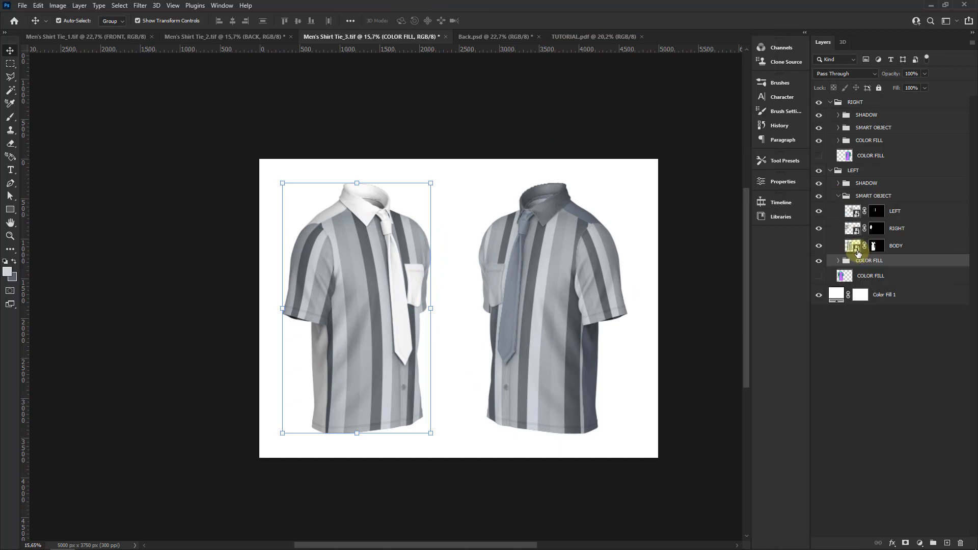
Step: Empty the BODY smart object of its striped layer and save it
double_click(861, 248)
click(947, 543)
click(856, 131)
key(Delete)
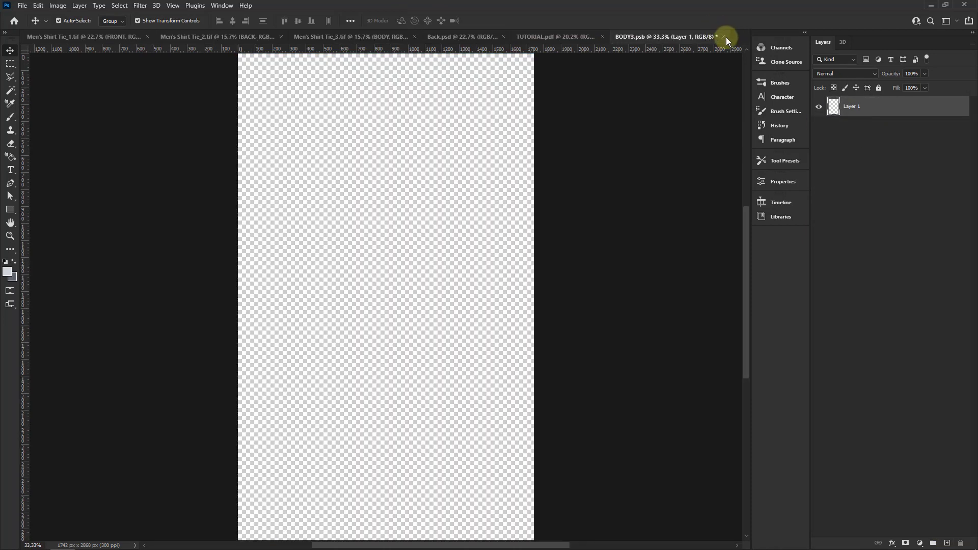
click(726, 38)
click(466, 205)
Step: Empty the RIGHT smart object of its striped layer and save it
double_click(840, 227)
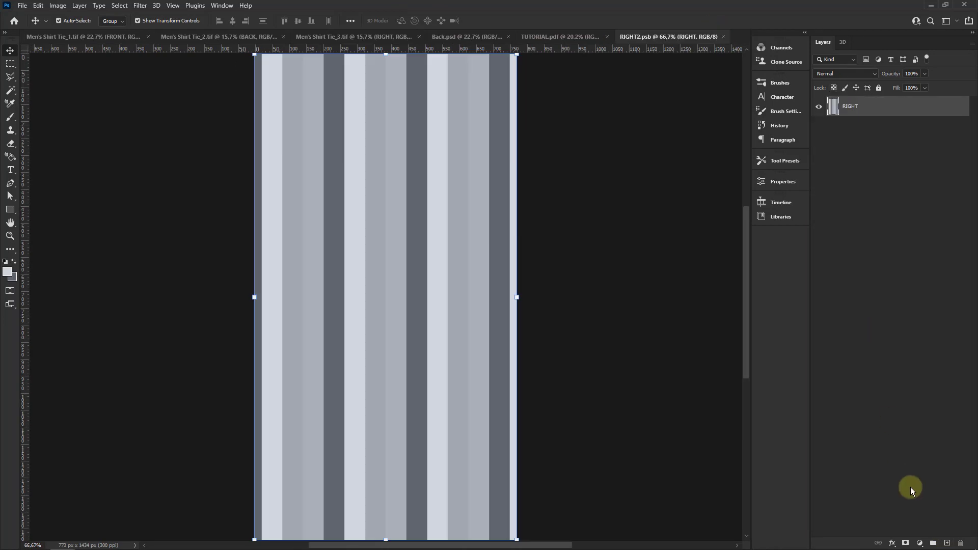
click(947, 543)
click(855, 132)
key(Delete)
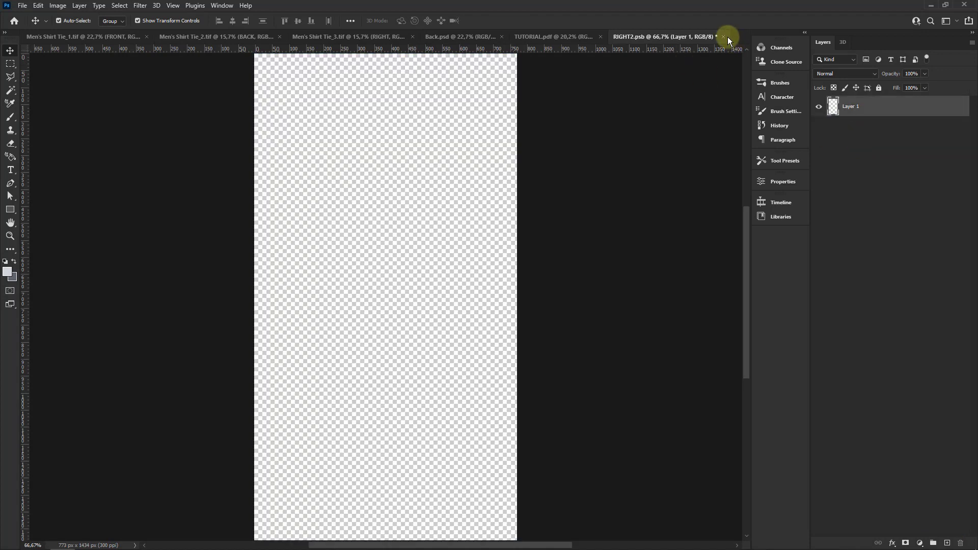
click(727, 37)
click(444, 207)
Step: Empty the LEFT smart object of its striped layer and save it
double_click(856, 213)
click(948, 543)
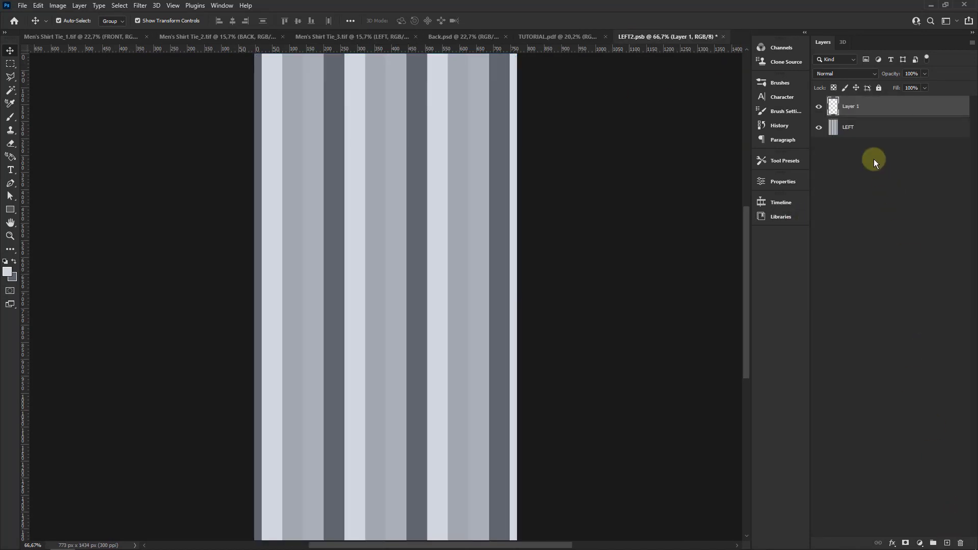
click(856, 127)
key(Delete)
click(724, 36)
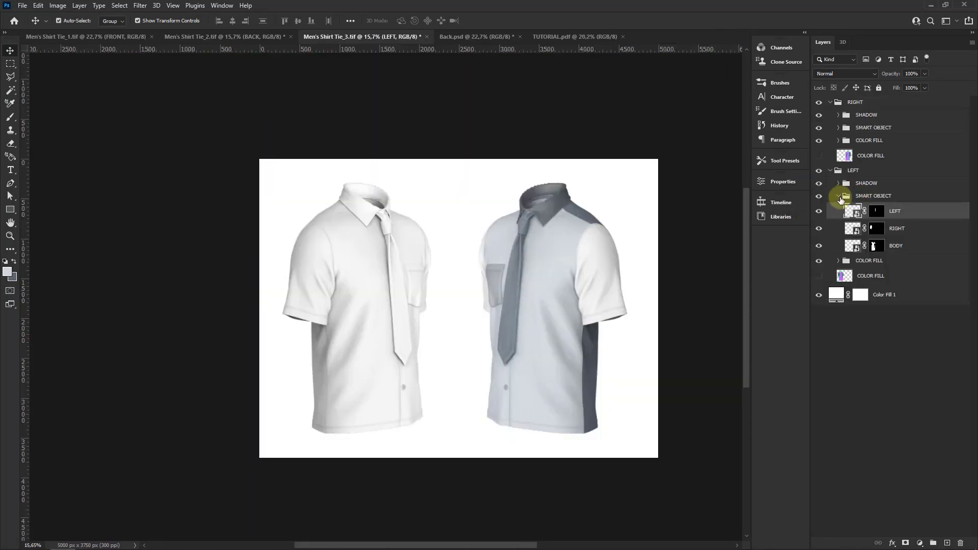
Step: Brighten the left shirt's SHADOW > LIGHTING layer with Levels, midtones about 1.51
click(838, 195)
click(877, 216)
click(57, 5)
click(209, 40)
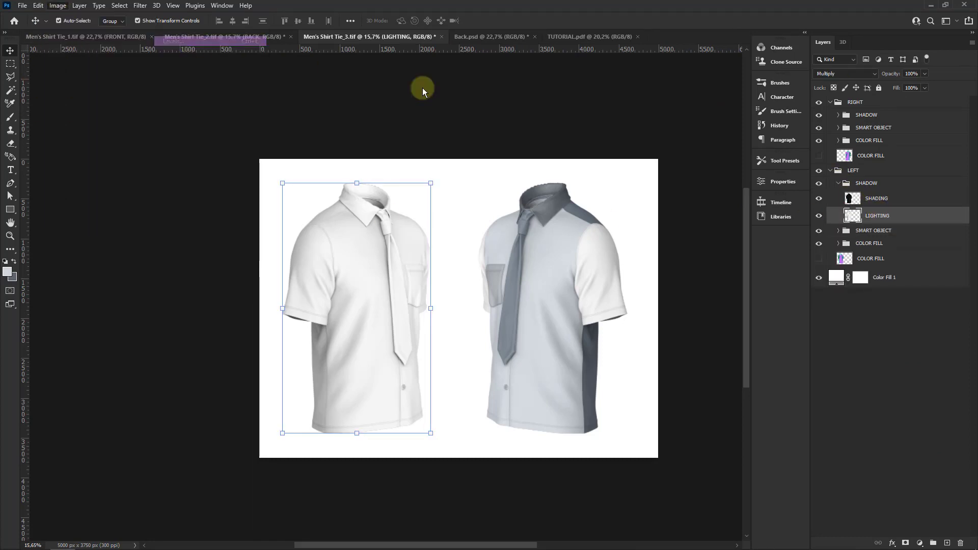
drag(616, 143, 600, 142)
double_click(630, 154)
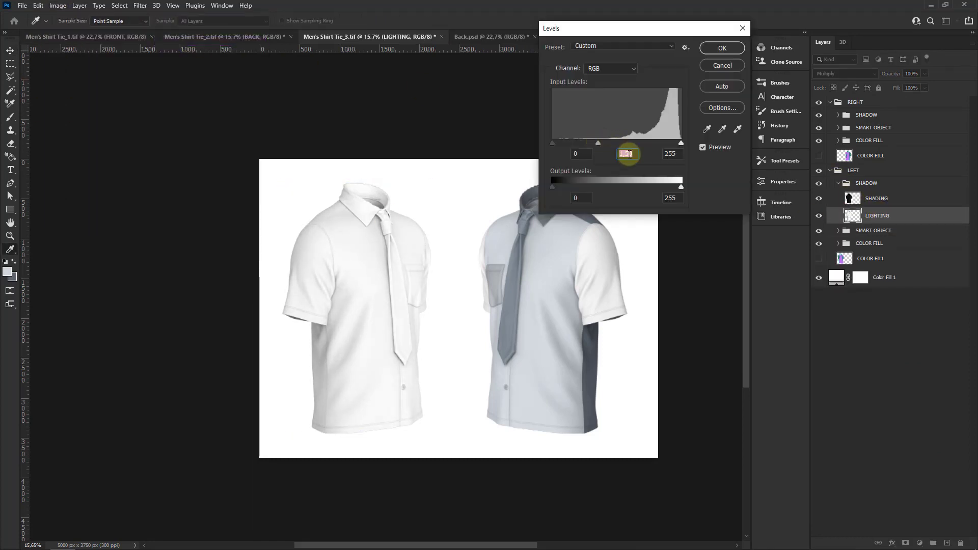
right_click(629, 154)
click(649, 192)
click(723, 48)
key(v)
Step: Brighten the right shirt's SHADOW > LIGHTING layer with Levels, midtones at 1.50
click(838, 183)
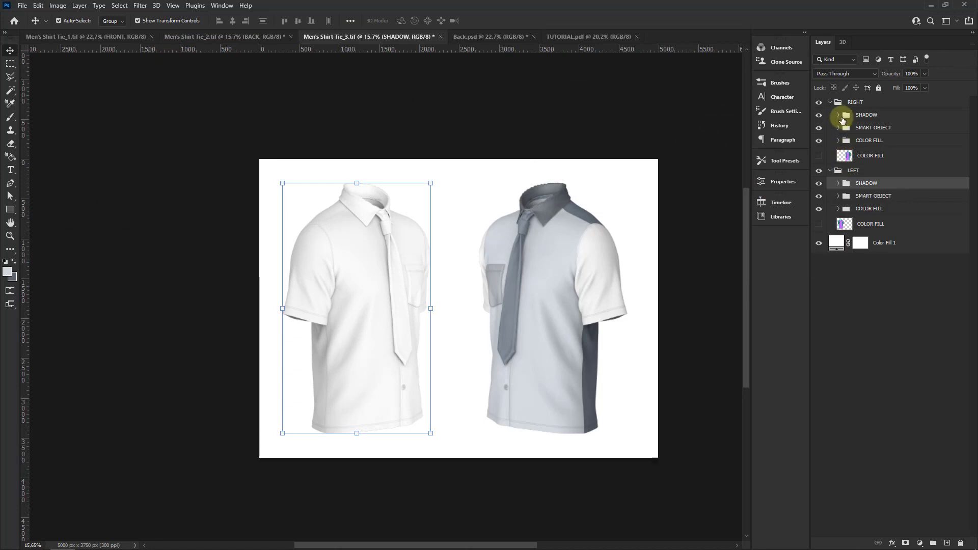
click(838, 115)
click(877, 147)
click(58, 5)
click(214, 41)
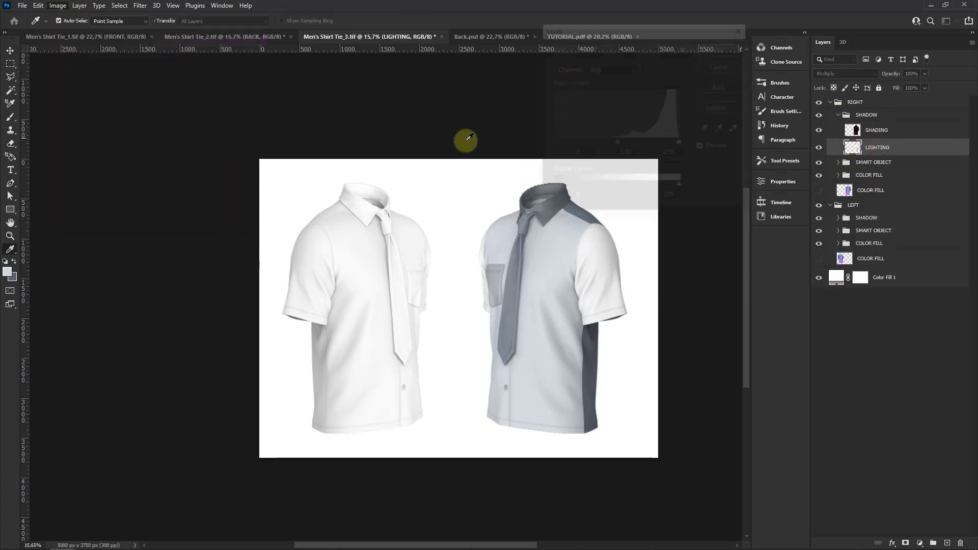
right_click(630, 154)
click(659, 194)
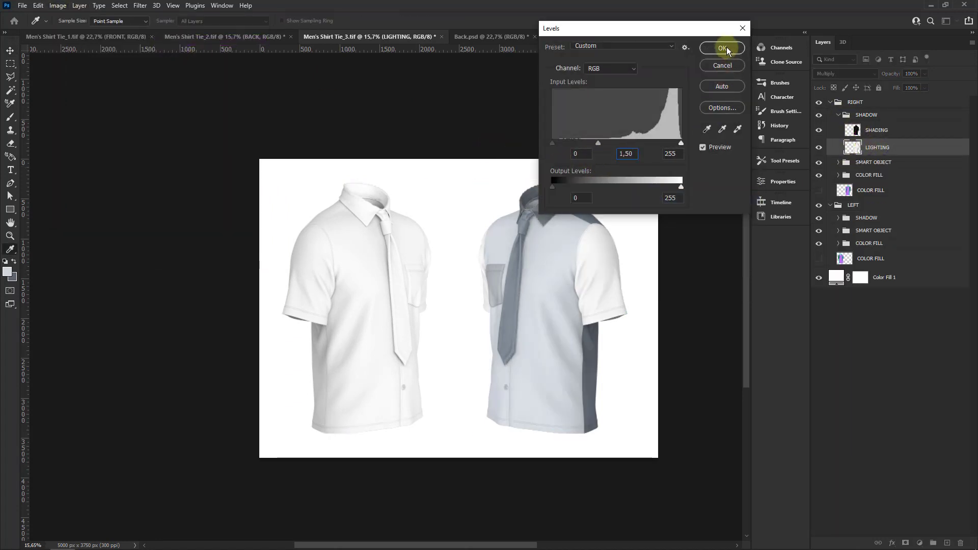
click(722, 48)
key(v)
click(838, 114)
click(839, 140)
Step: Set the right shirt's BODY, COLLAR, INNER and BIZZ fills to white
double_click(851, 344)
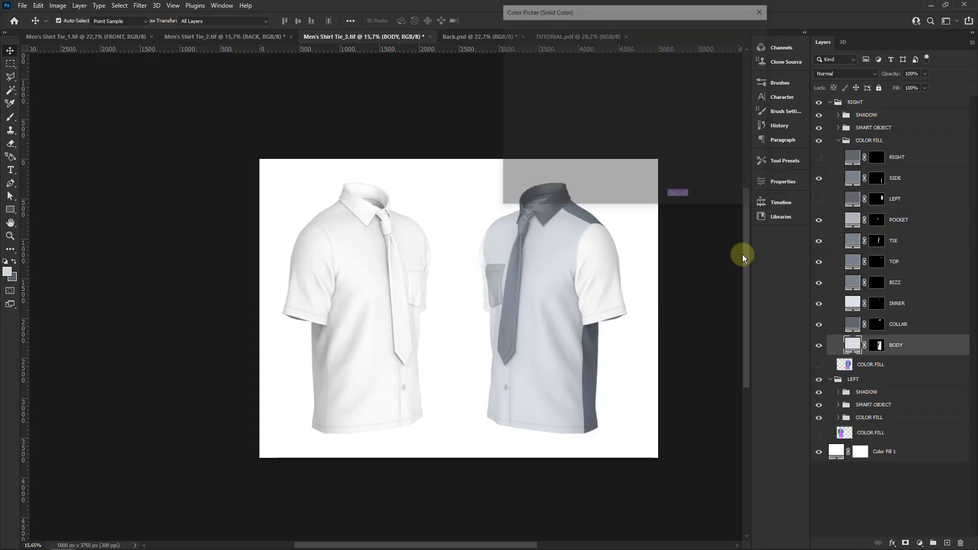
text(ffffff)
click(720, 26)
double_click(856, 324)
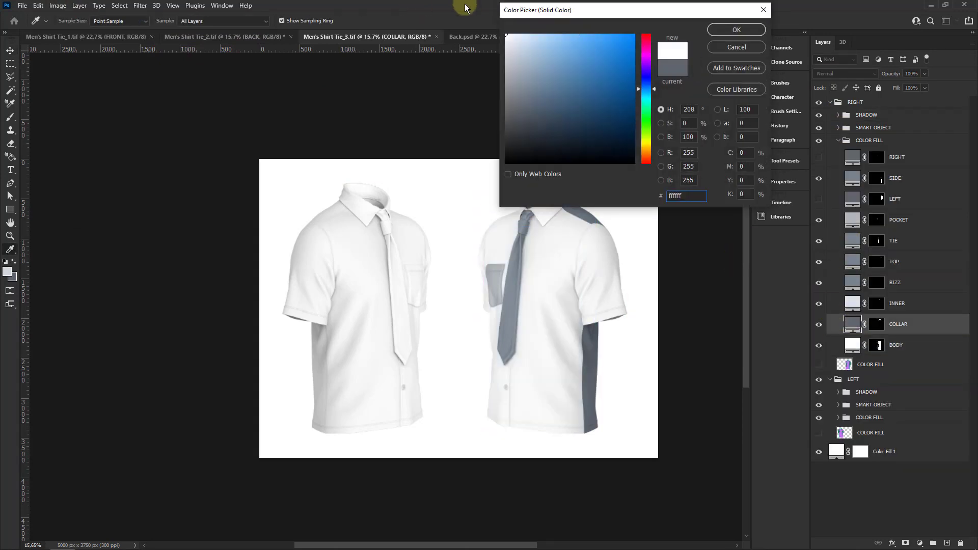
click(729, 31)
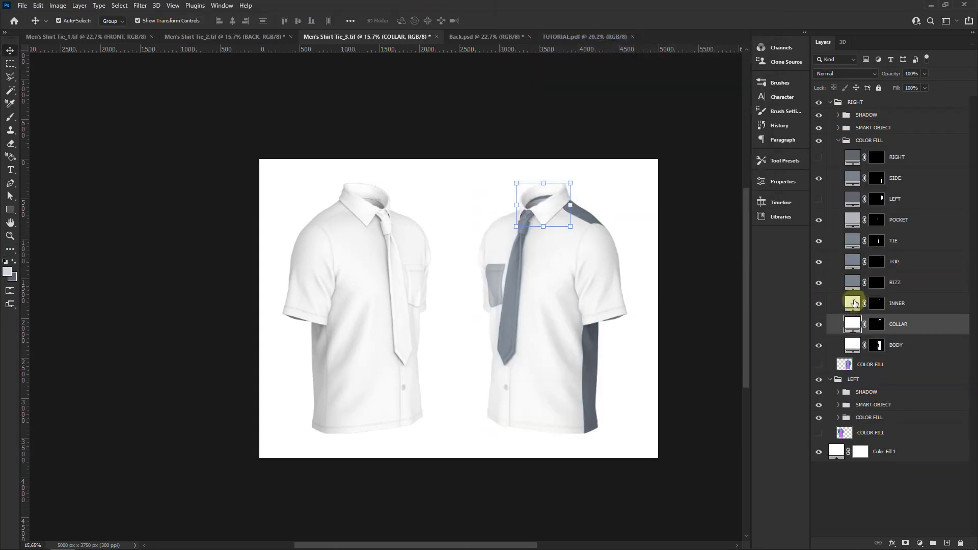
double_click(855, 304)
click(736, 29)
double_click(853, 282)
click(506, 35)
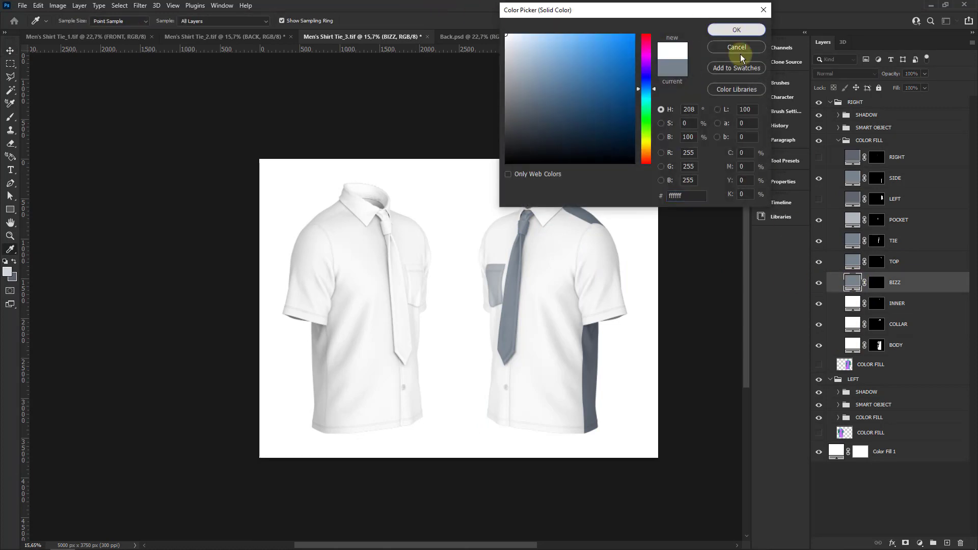
click(737, 29)
Step: Set the TOP, TIE and POCKET fills to white
double_click(853, 261)
click(506, 35)
click(737, 30)
double_click(853, 241)
click(506, 35)
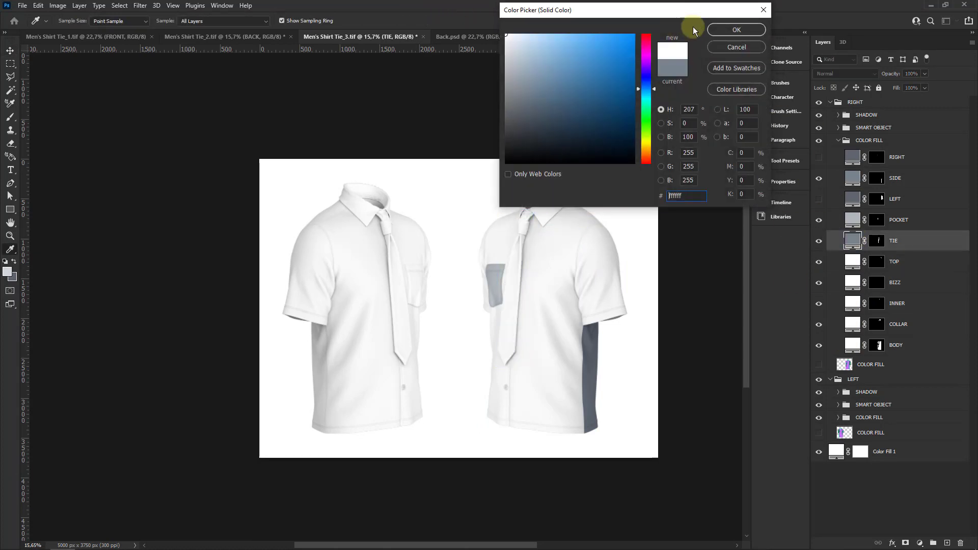
click(737, 30)
double_click(853, 220)
click(506, 35)
click(736, 29)
Step: Unhide the LEFT and RIGHT fills and set LEFT, SIDE and RIGHT fills to white
drag(819, 199, 819, 157)
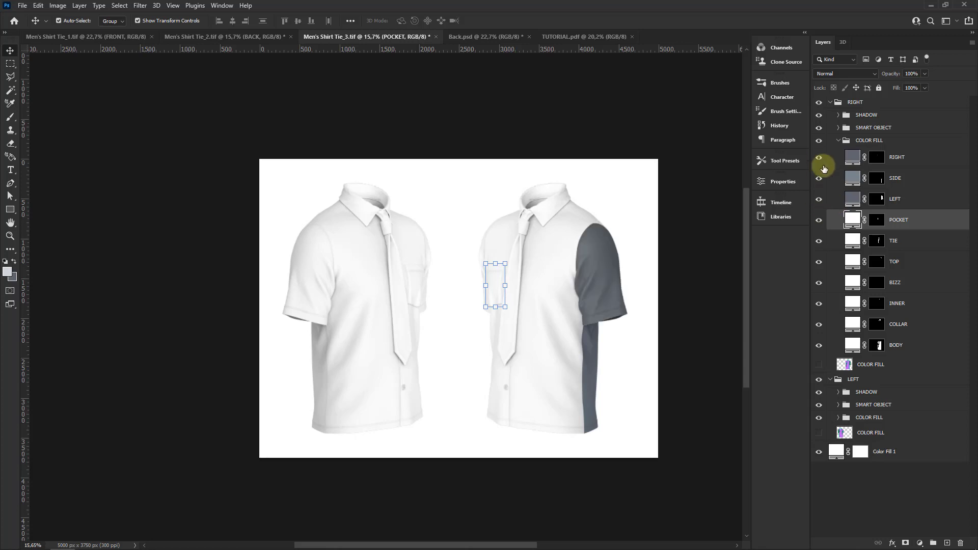
double_click(853, 199)
click(737, 29)
double_click(853, 177)
click(506, 35)
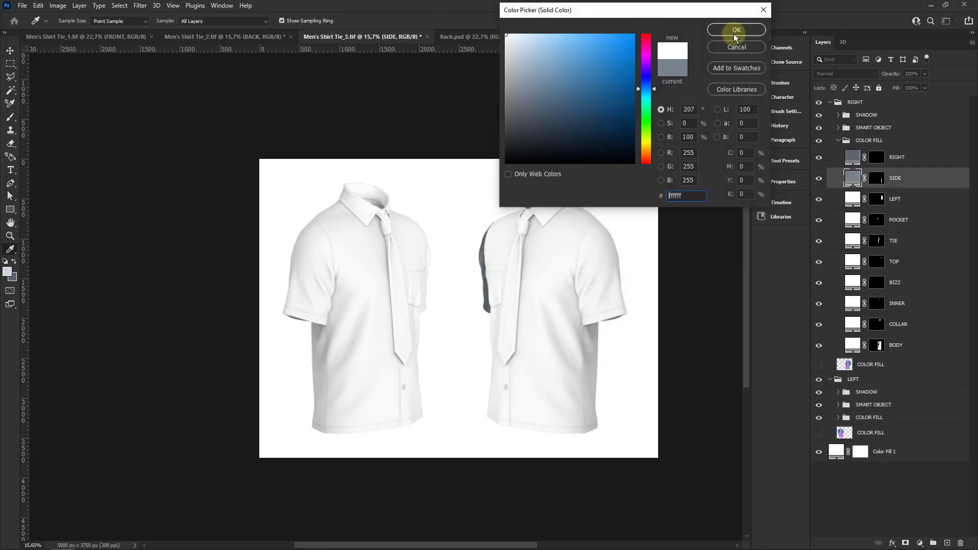
click(737, 30)
double_click(853, 157)
click(506, 34)
click(737, 29)
Step: Collapse the second shirt's COLOR FILL group and deselect it
key(v)
click(869, 140)
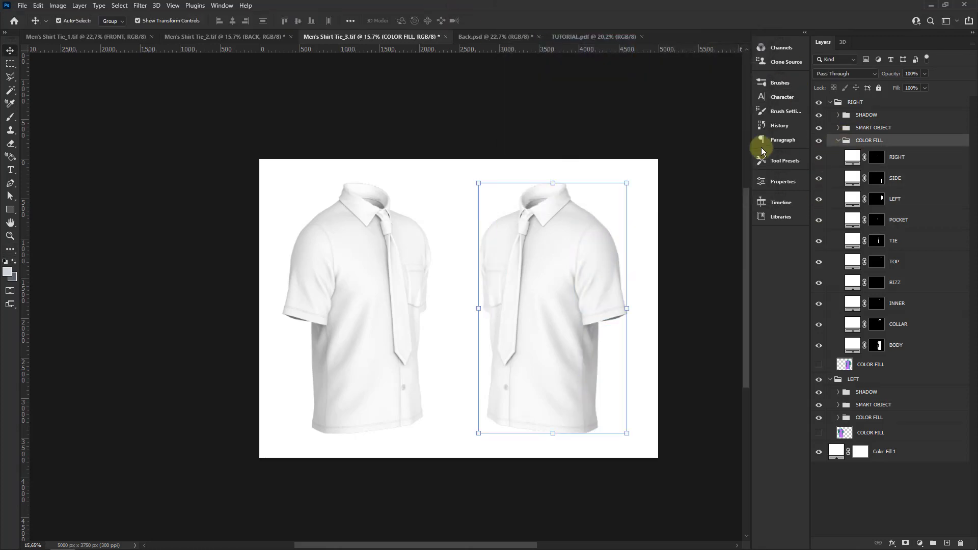
click(838, 141)
click(556, 116)
Step: Copy the LEFT shirt group into Back.psd, scaled to about 90% and positioned
scroll(207, 119, up, 2)
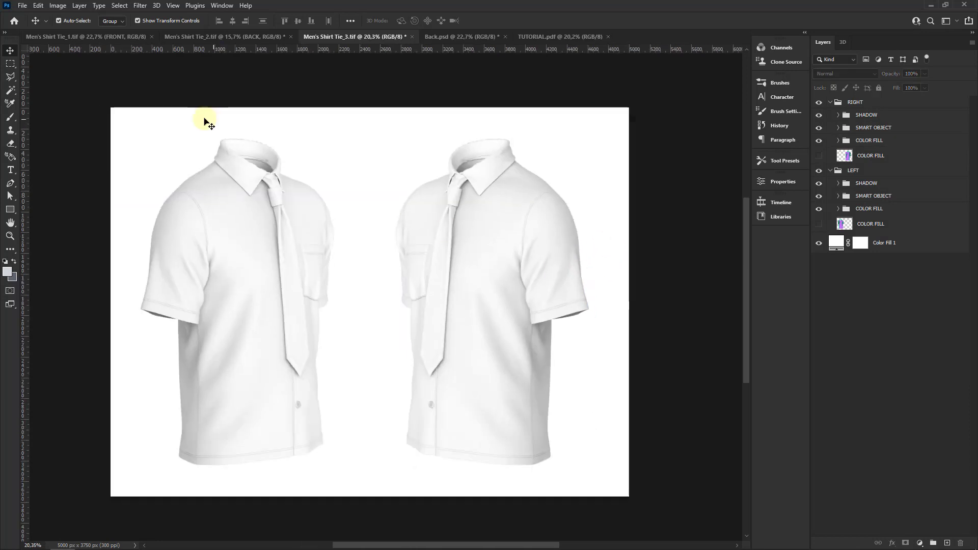
click(22, 6)
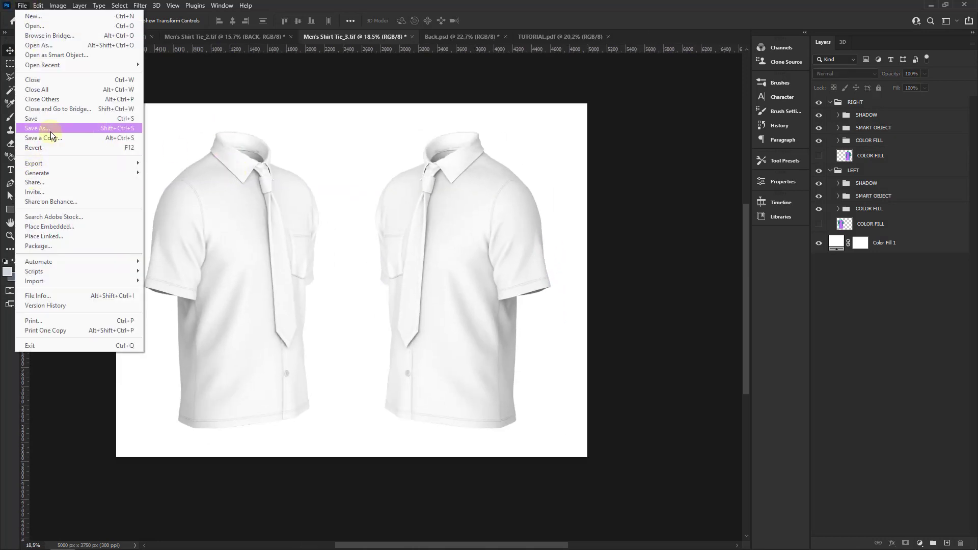
mouse_move(303, 254)
mouse_down()
mouse_move(453, 77)
mouse_move(466, 30)
mouse_move(476, 190)
mouse_up()
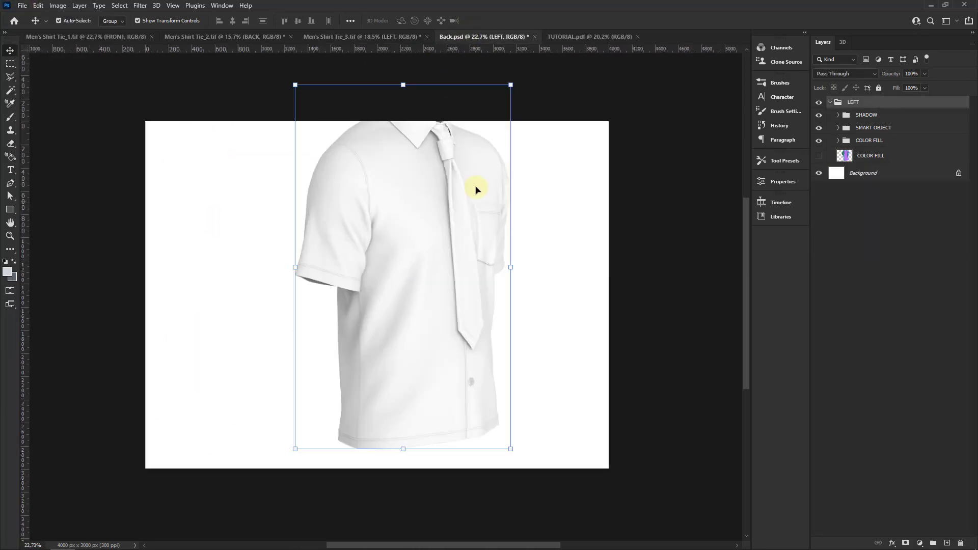
drag(510, 84, 490, 120)
drag(432, 218, 417, 228)
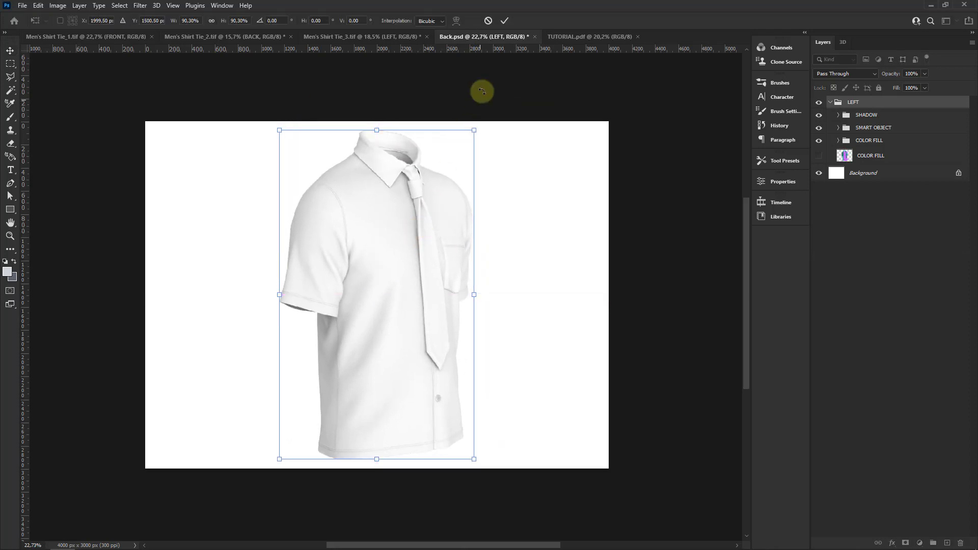
Step: Save the document as Left.psd
click(22, 6)
click(46, 125)
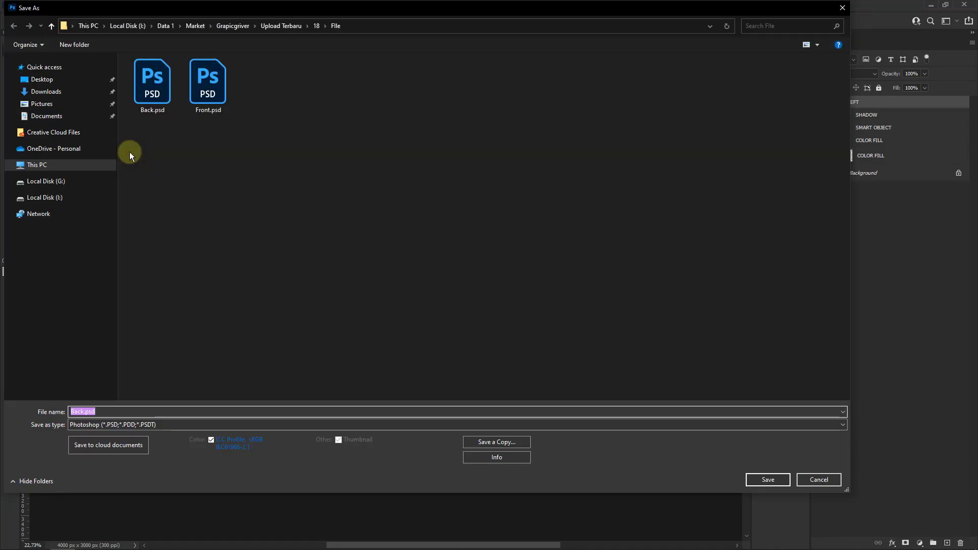
text(Left)
key(Return)
click(603, 159)
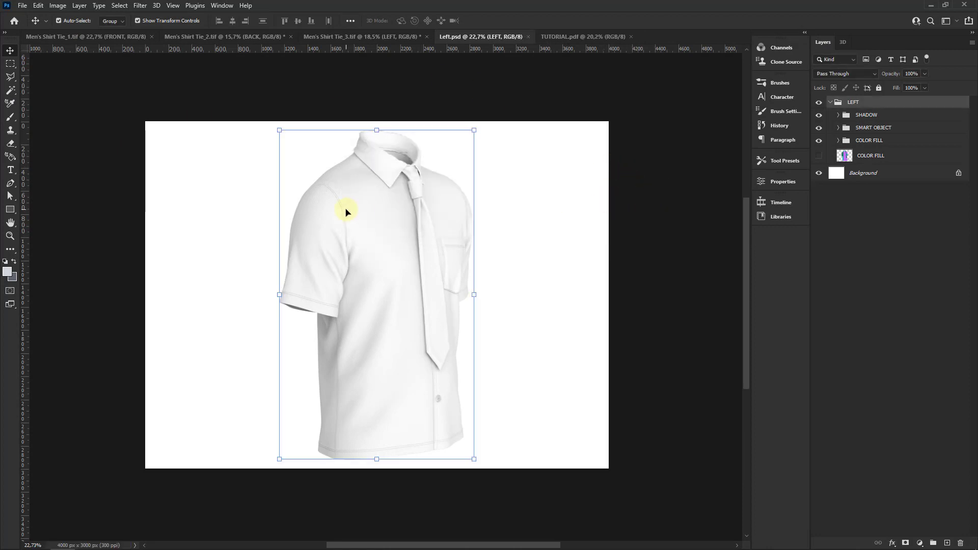
Step: Bring in the RIGHT shirt group, scale it down and centre it horizontally
mouse_move(345, 212)
mouse_down()
mouse_move(465, 305)
mouse_move(378, 308)
mouse_up()
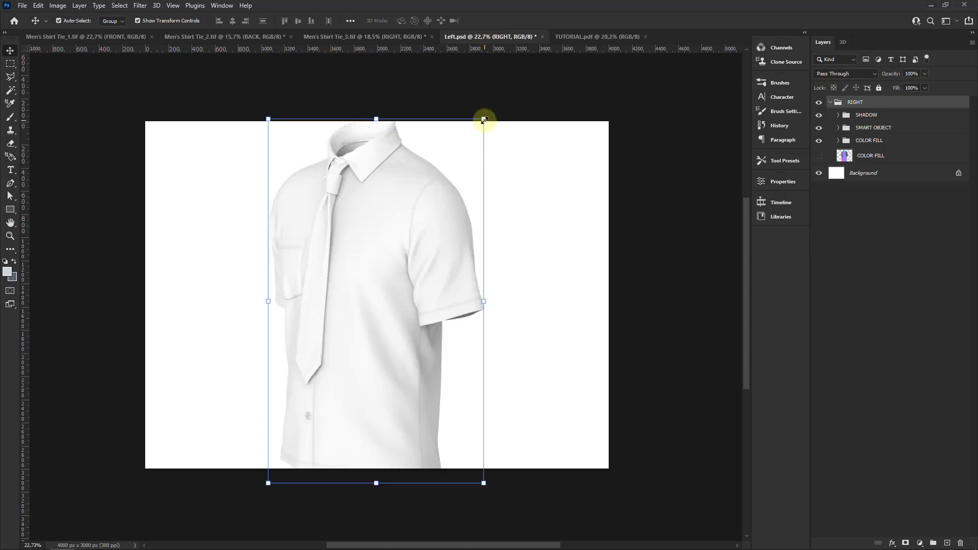
drag(484, 120, 471, 138)
drag(394, 213, 442, 206)
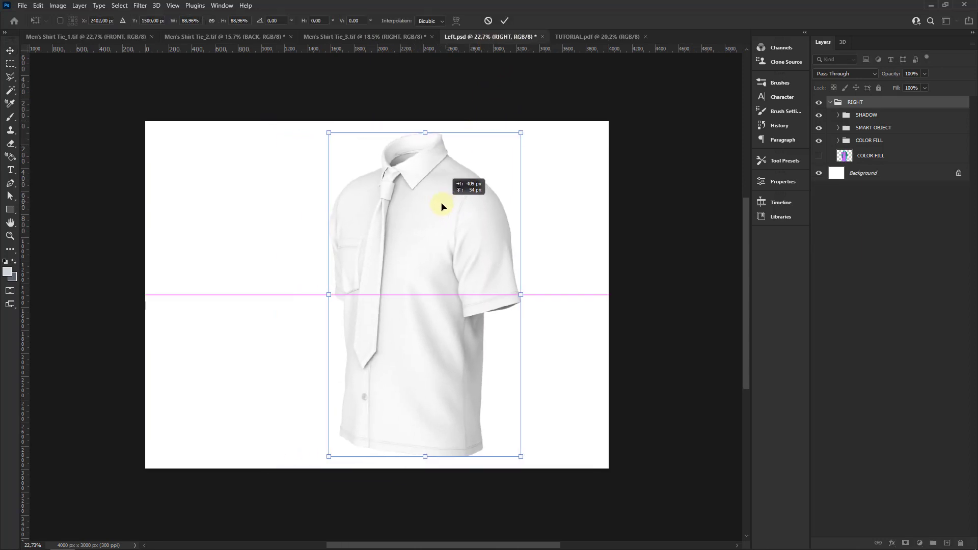
drag(442, 207, 395, 205)
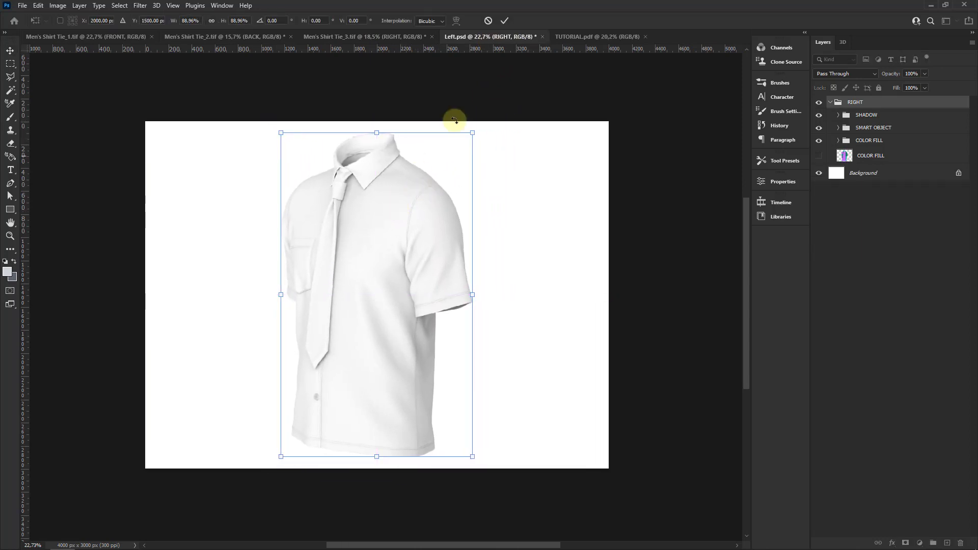
key(Return)
Step: Save the document as Right.psd and deselect the shirt layer
click(23, 5)
click(51, 122)
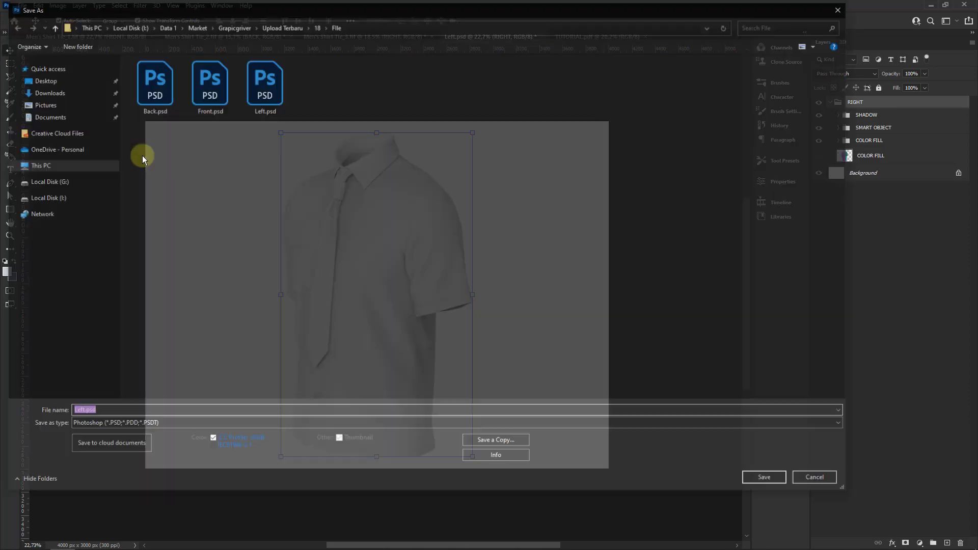
text(ght)
key(Return)
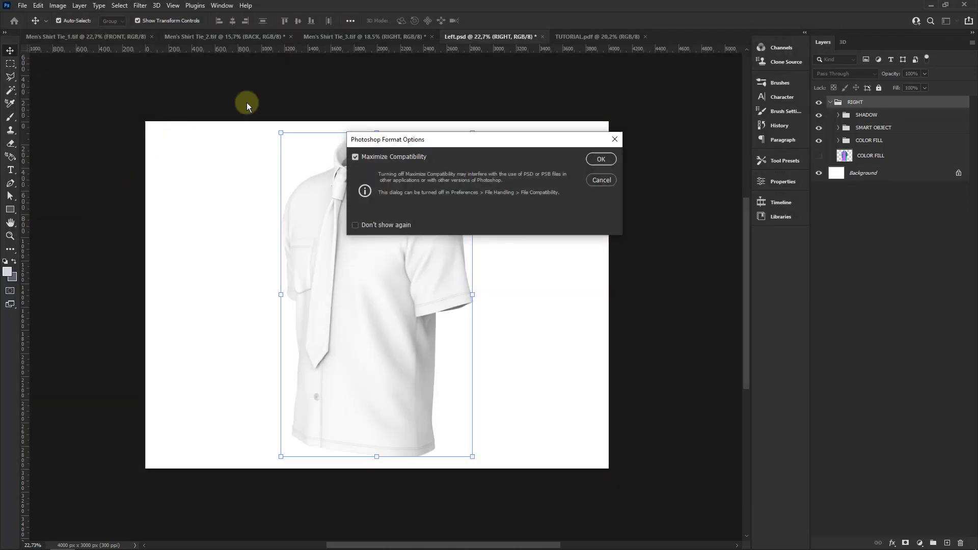
click(600, 157)
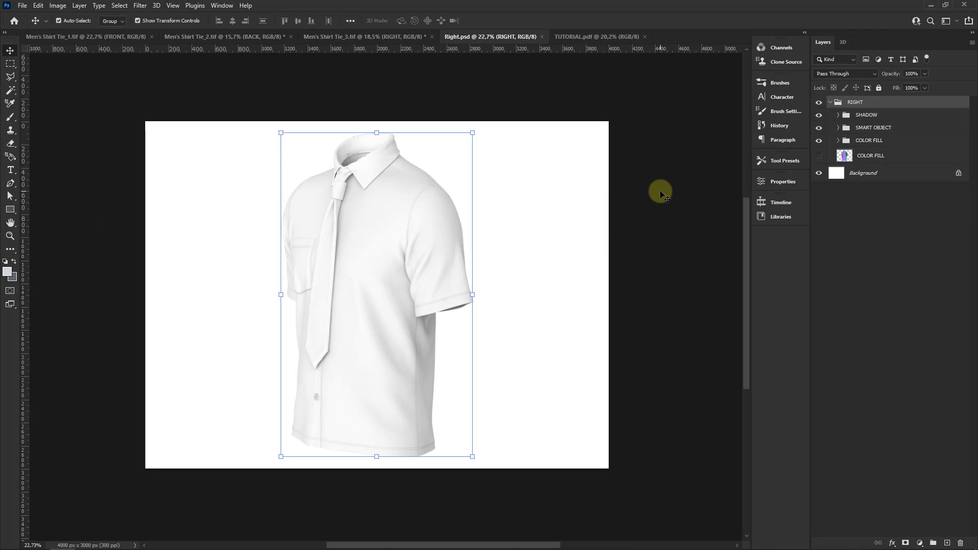
click(625, 209)
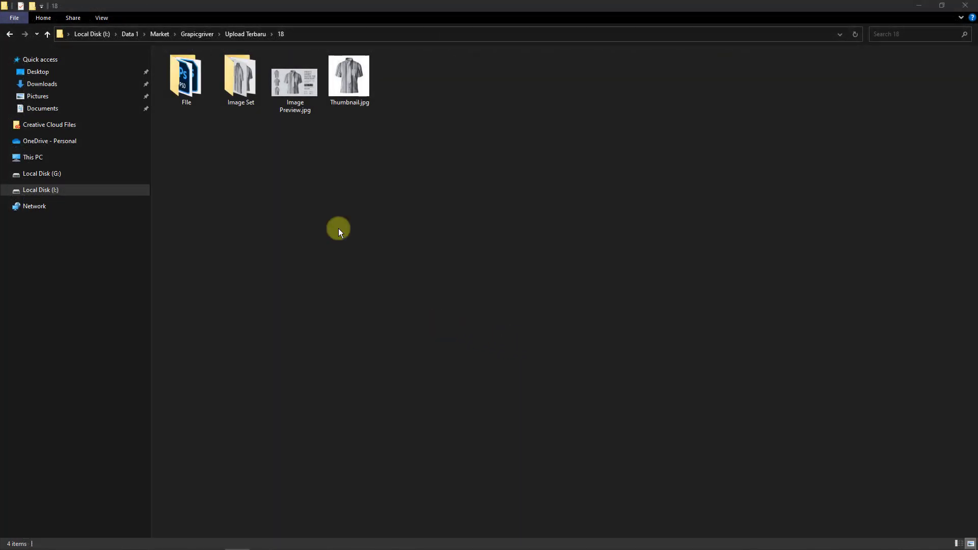
Step: Compress the Image Set folder into Image Set.zip with 7-Zip
click(247, 83)
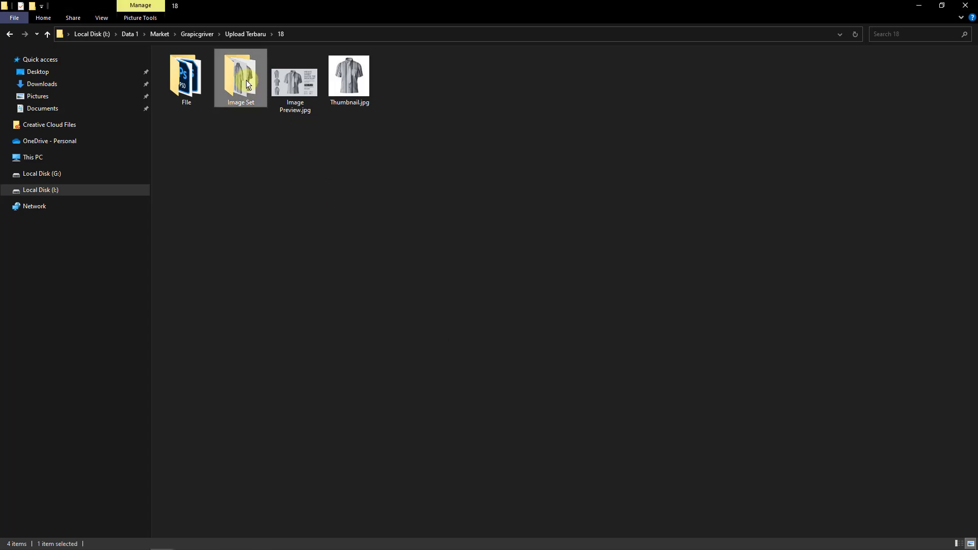
right_click(247, 81)
mouse_move(271, 200)
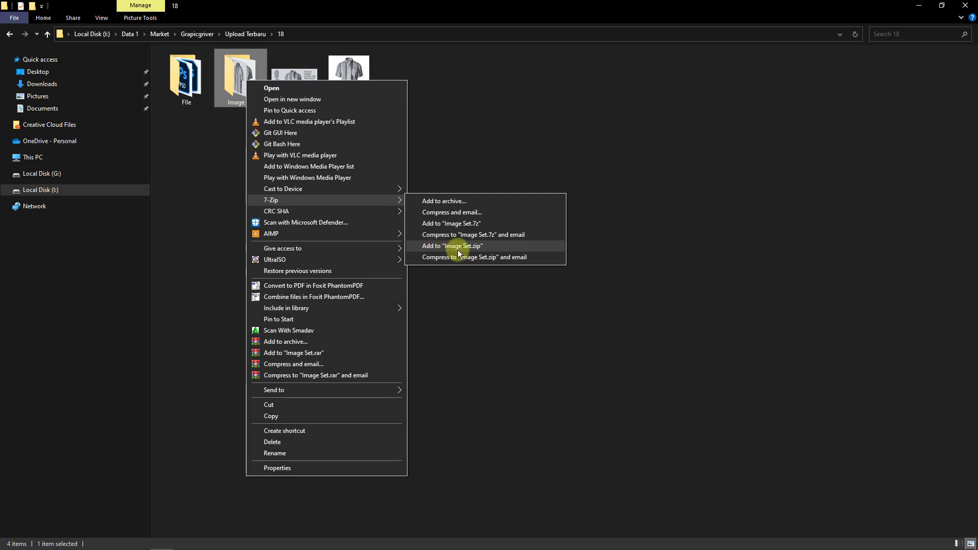
click(448, 246)
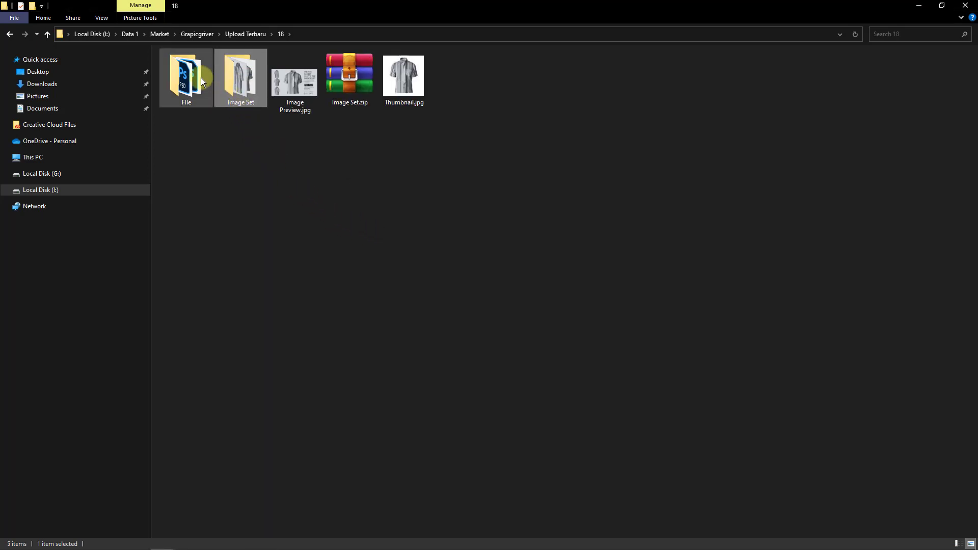
Step: Compress the File folder into File.zip, then bring up the GraphicRiver author dashboard
double_click(201, 78)
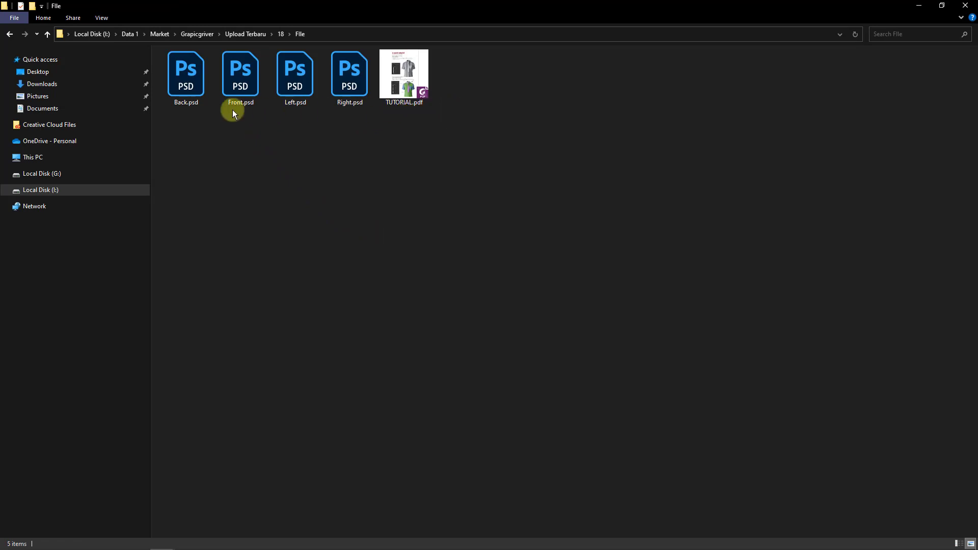
click(280, 35)
right_click(195, 89)
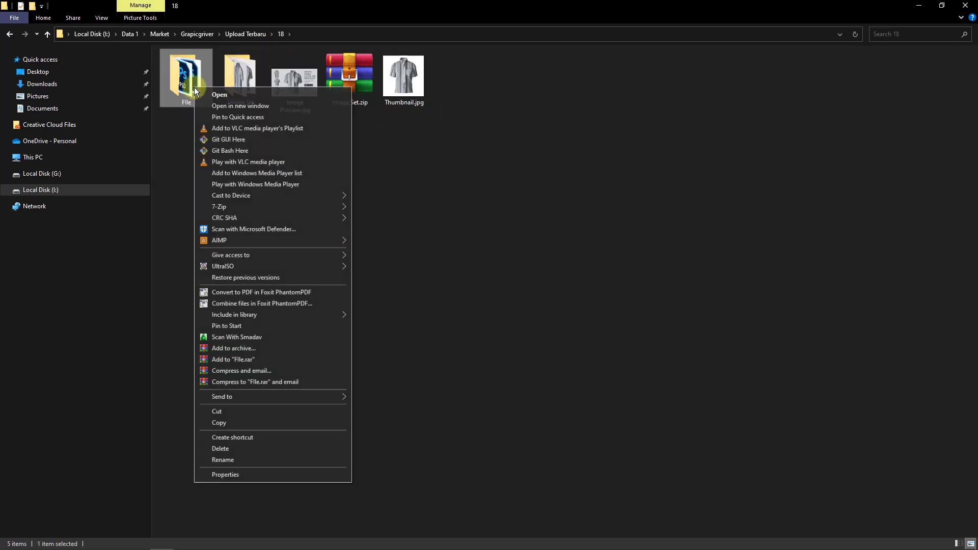
mouse_move(219, 207)
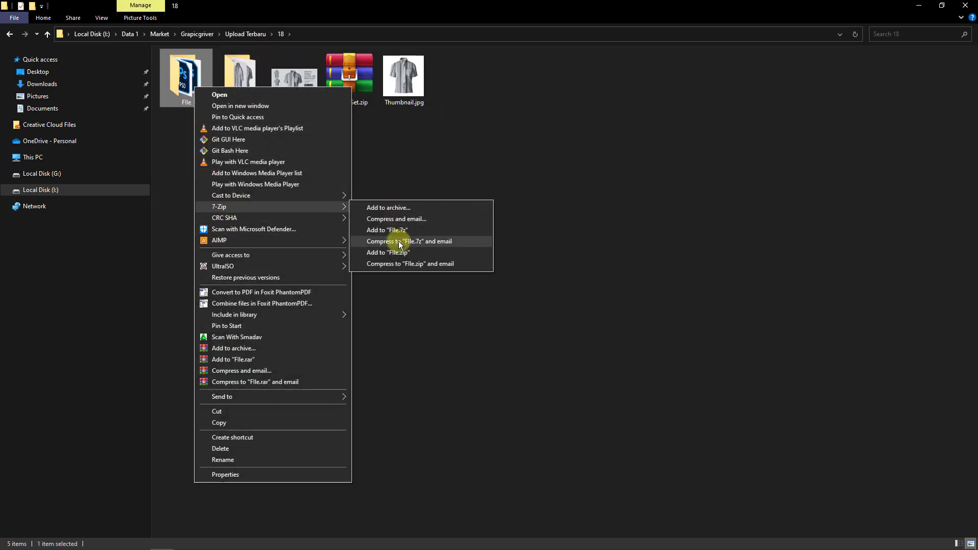
click(399, 253)
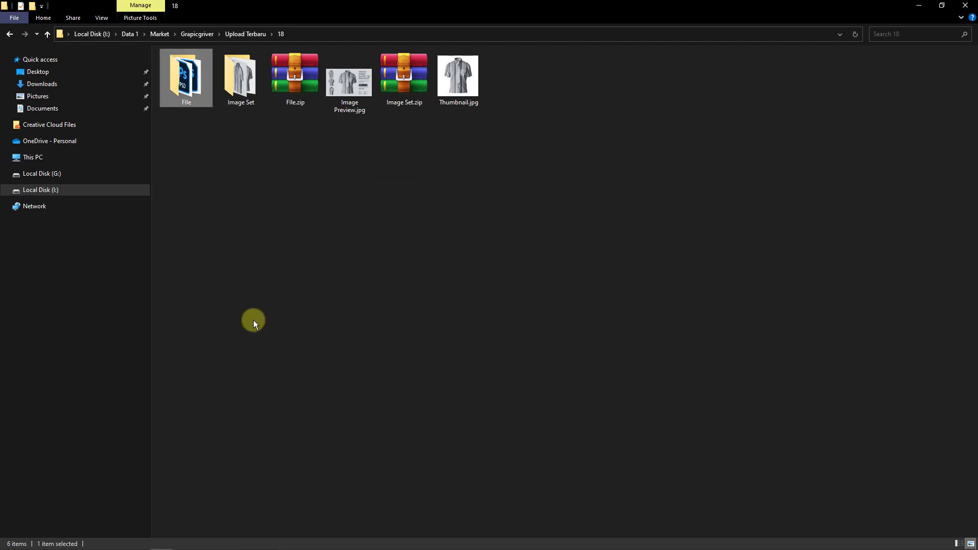
click(137, 545)
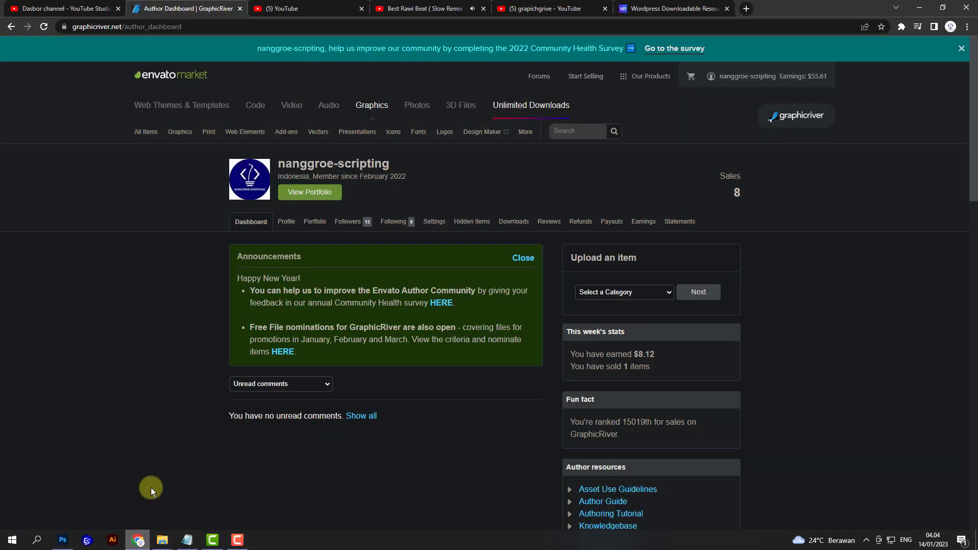
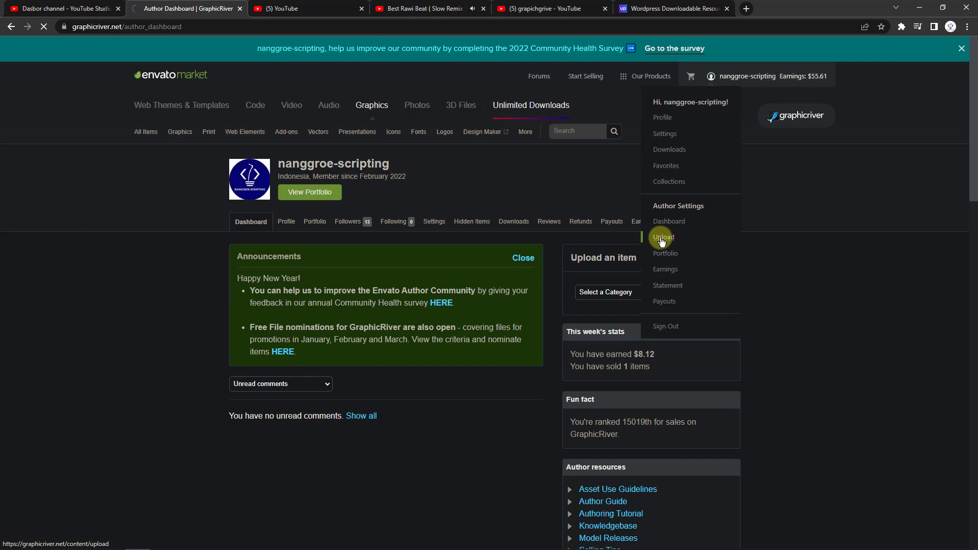
Step: Start a Graphics item upload and name it 'Men's Suite Shirt Short Sleeve Mockup'
click(316, 259)
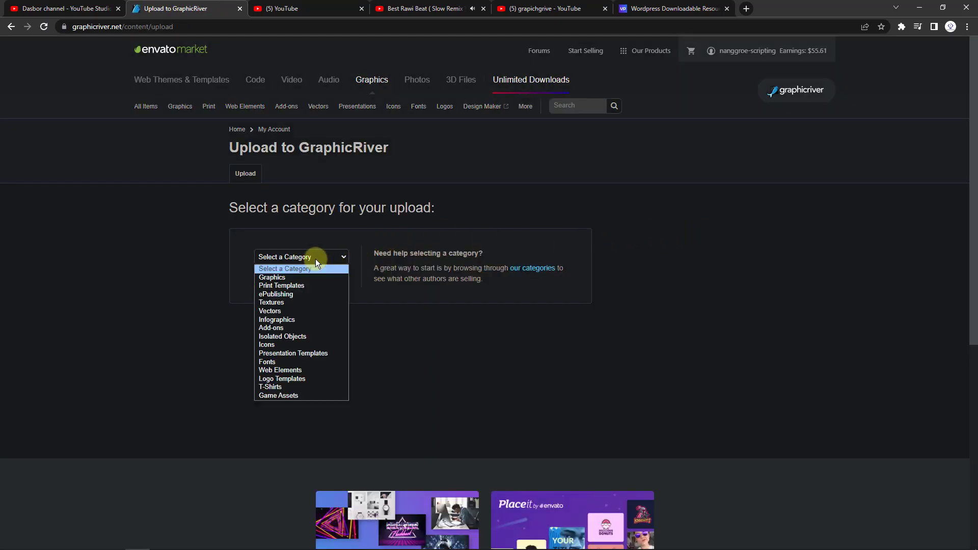
click(280, 279)
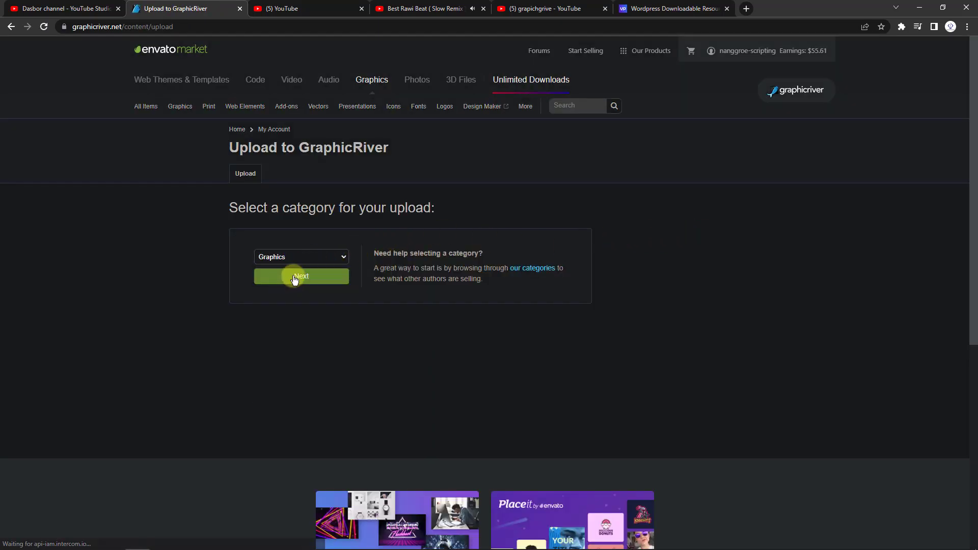
click(295, 278)
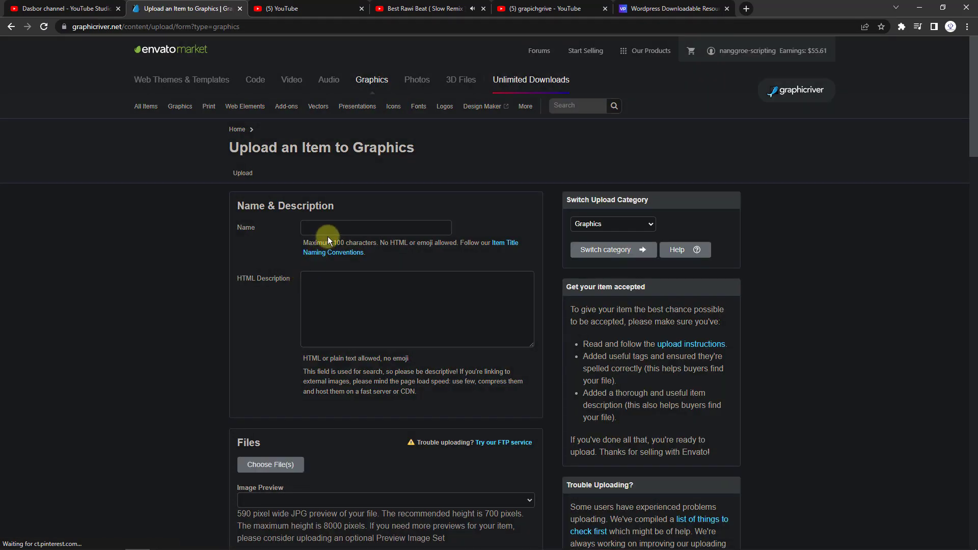
click(331, 230)
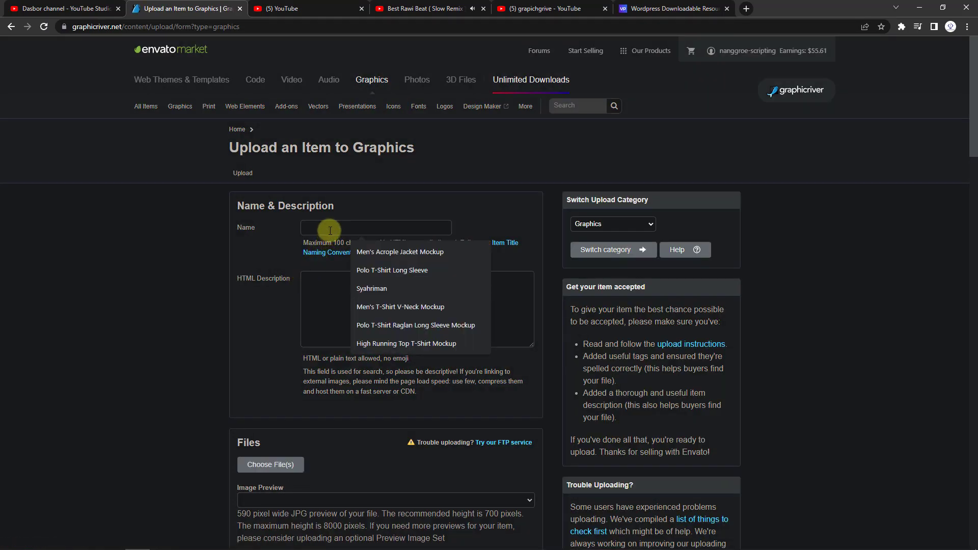
text(Suite Shirt)
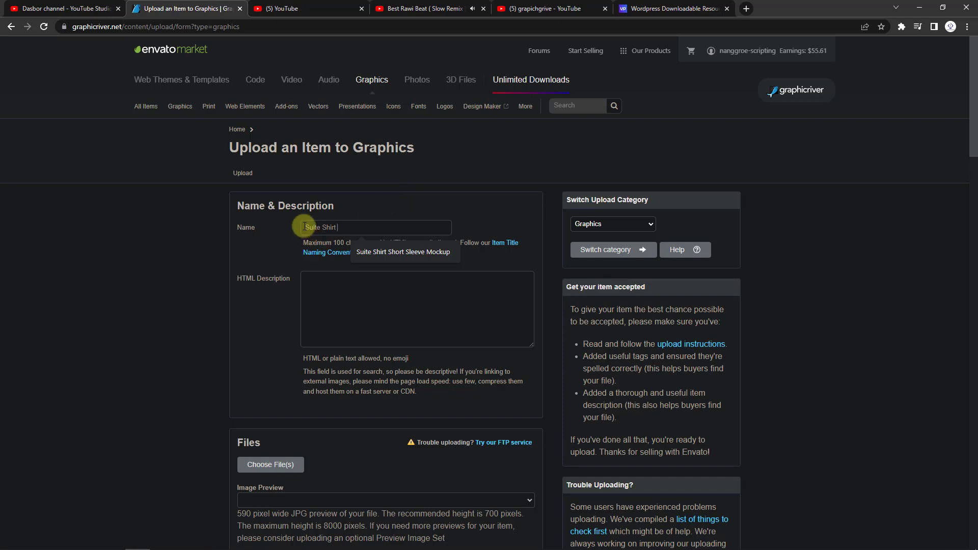
text(Men's)
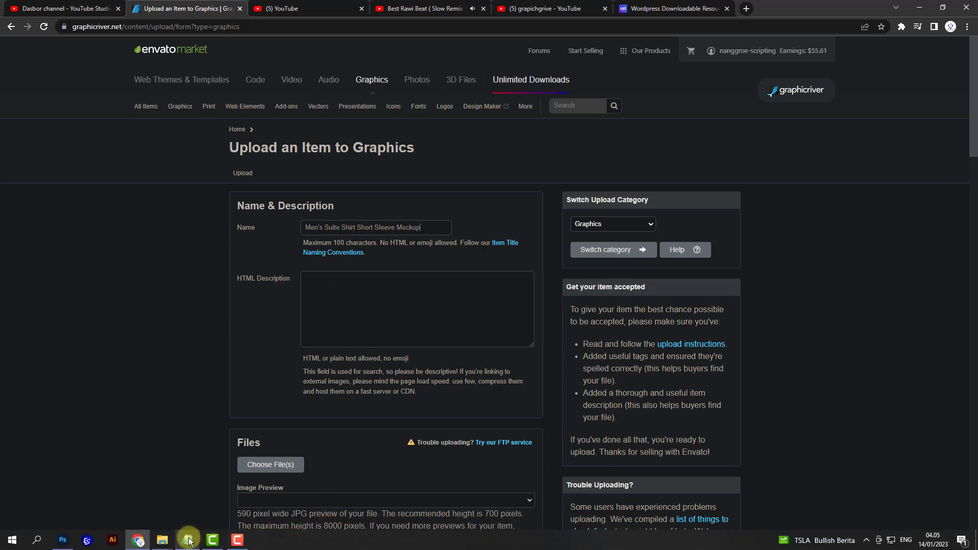
Step: Paste the gr.txt feature list, through 300dpi, into the item's HTML Description
click(189, 541)
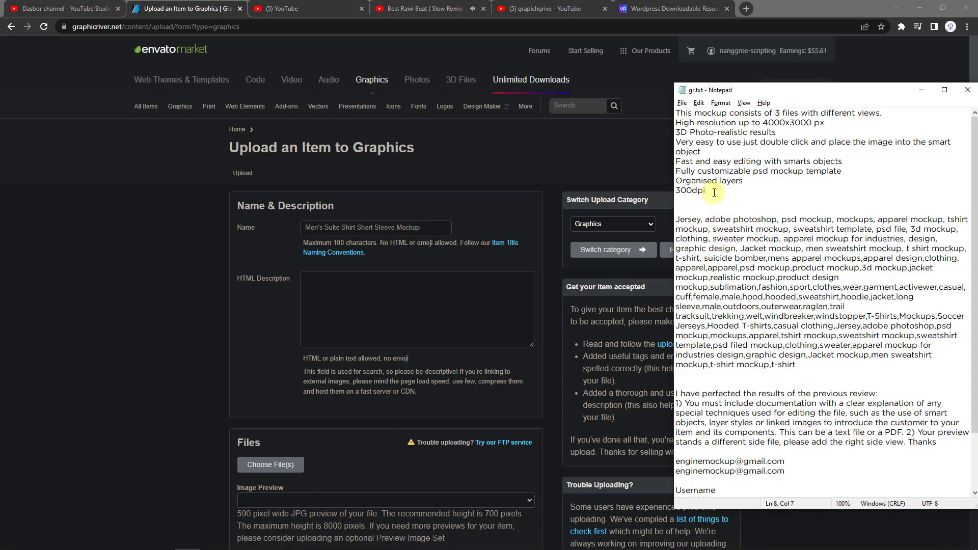
drag(714, 193, 632, 87)
right_click(720, 131)
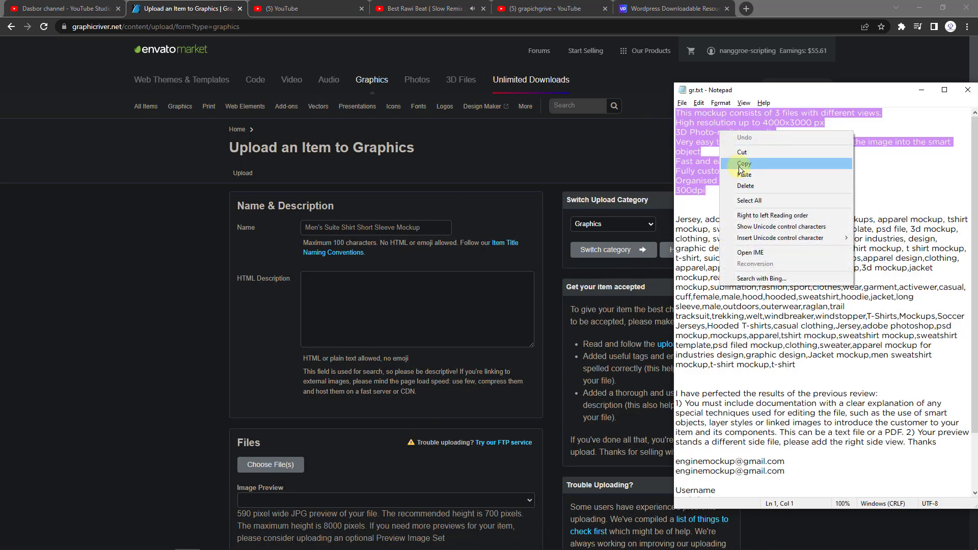
click(743, 170)
click(453, 300)
right_click(453, 301)
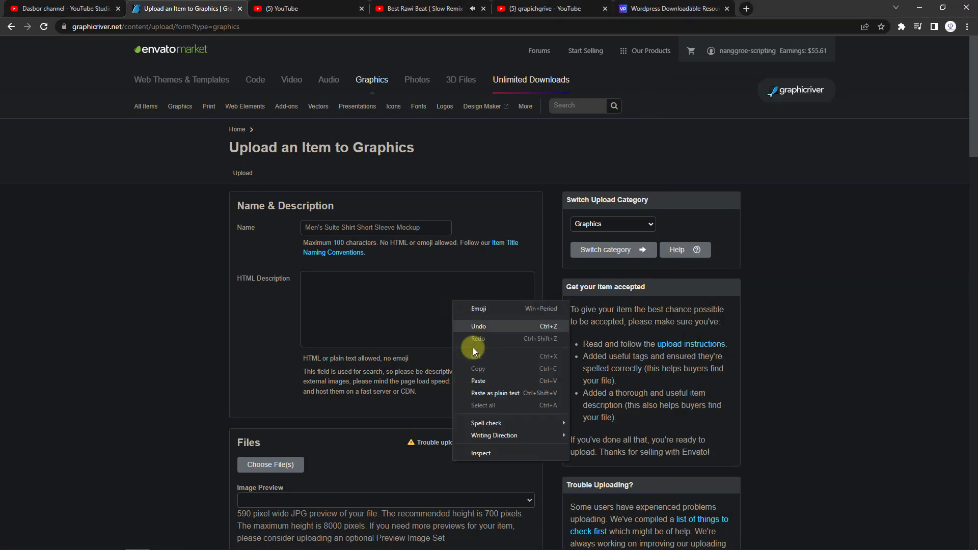
click(474, 384)
scroll(320, 435, down, 2)
scroll(306, 371, down, 1)
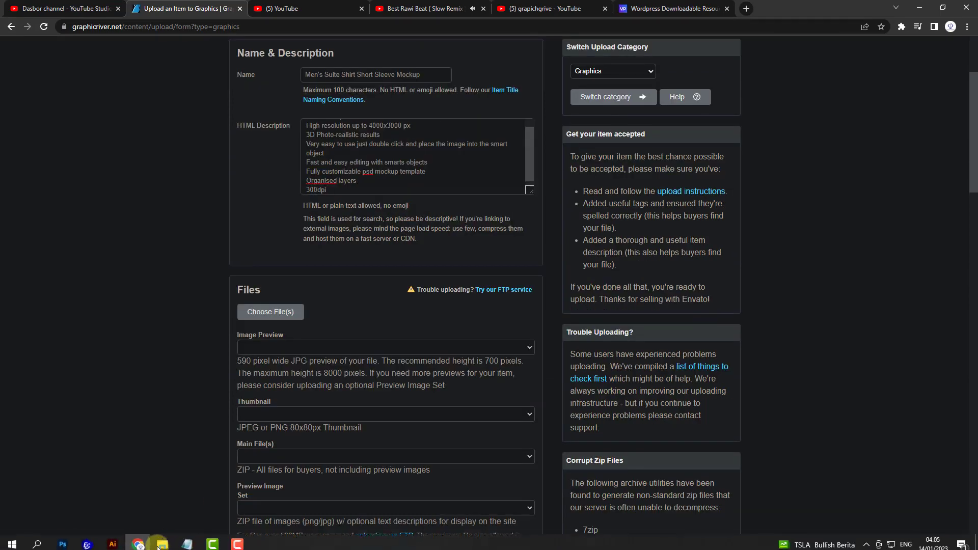
click(275, 313)
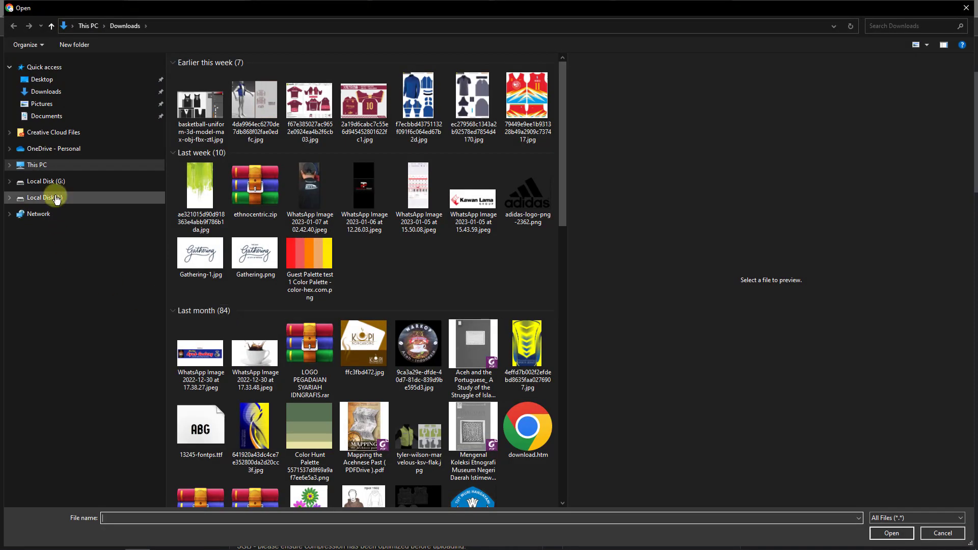
Step: Browse to I:\Data 1\Market\Grapicgriver\Upload Terbaru\18 in the file dialog
click(103, 199)
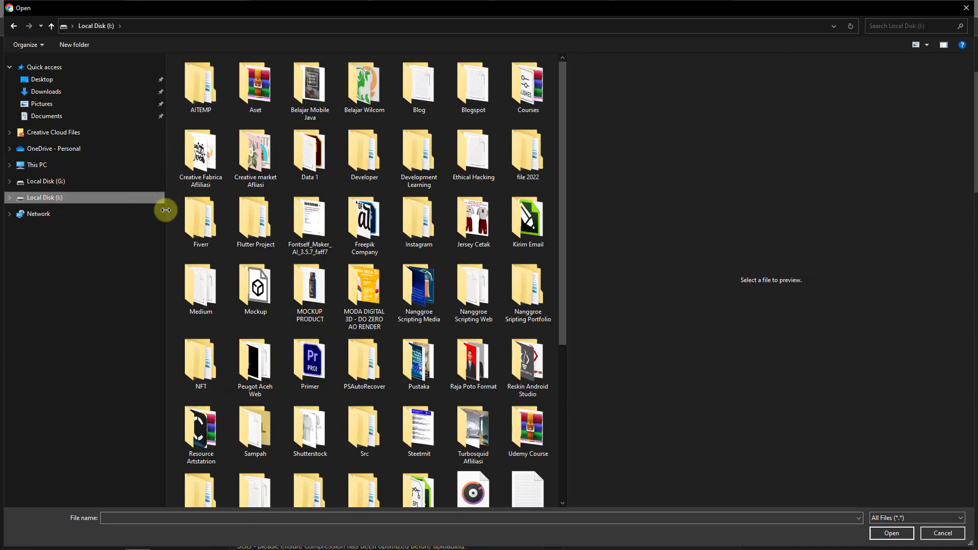
scroll(191, 73, down, 5)
click(161, 31)
right_click(163, 31)
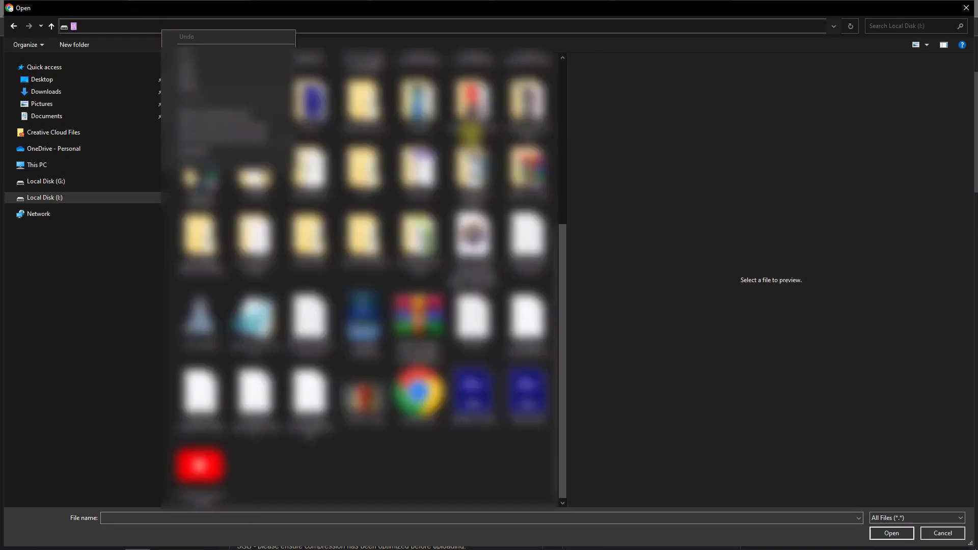
key(Escape)
scroll(186, 74, up, 3)
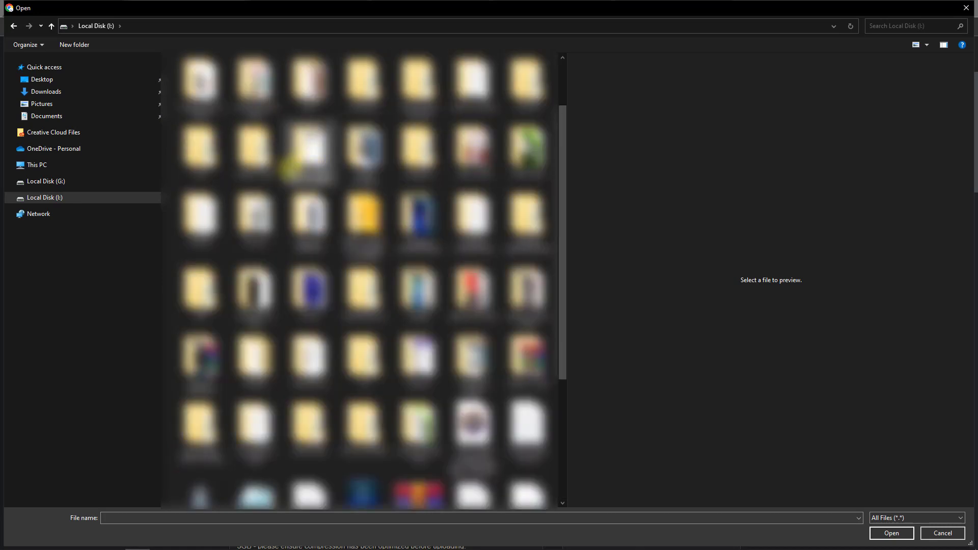
double_click(309, 81)
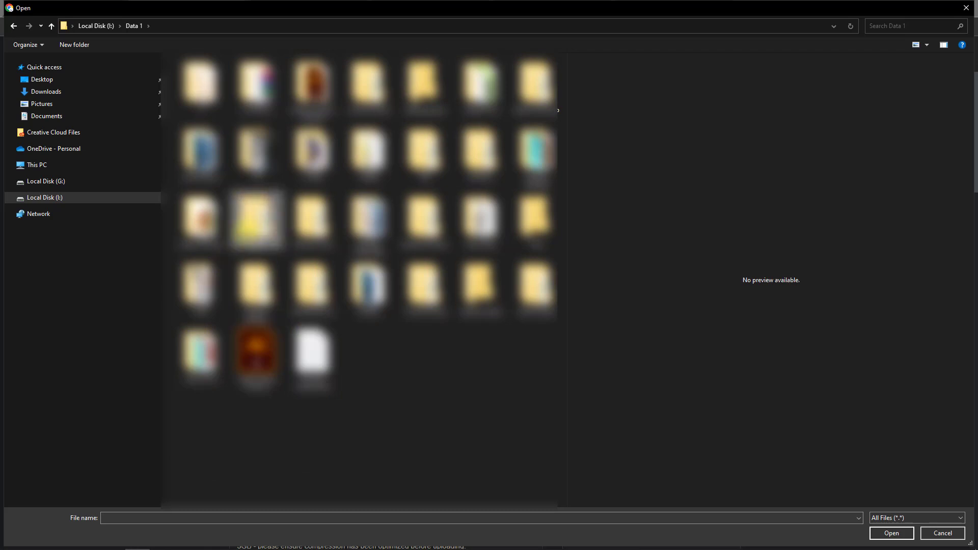
double_click(255, 224)
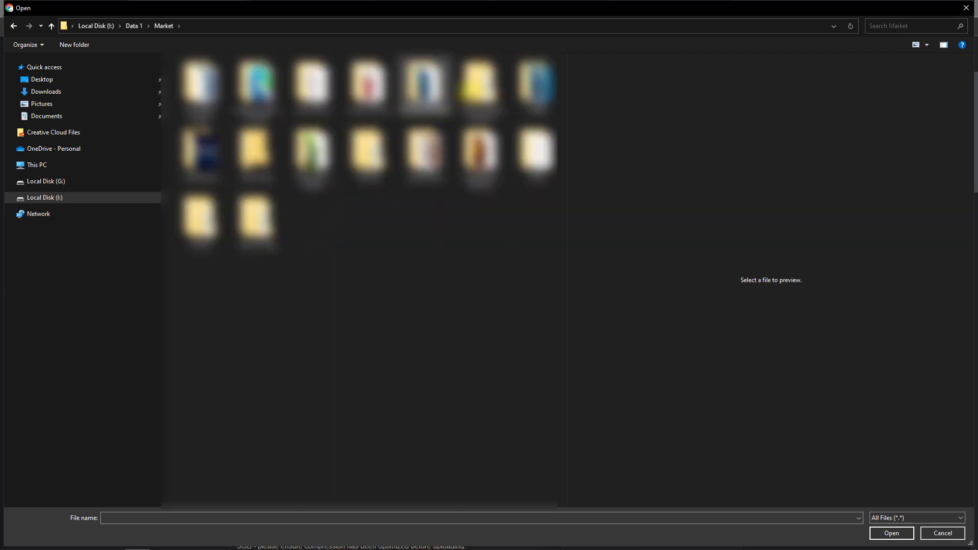
double_click(201, 153)
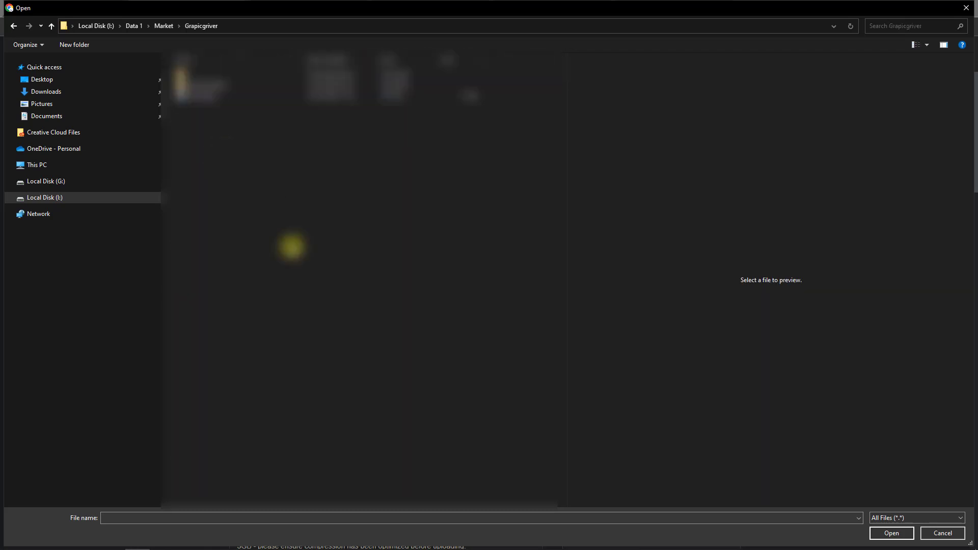
double_click(198, 82)
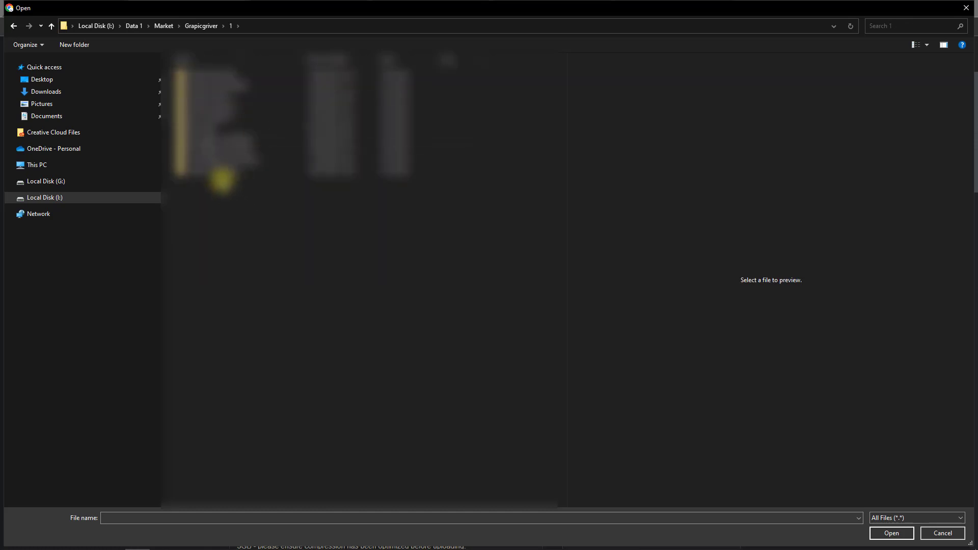
click(201, 26)
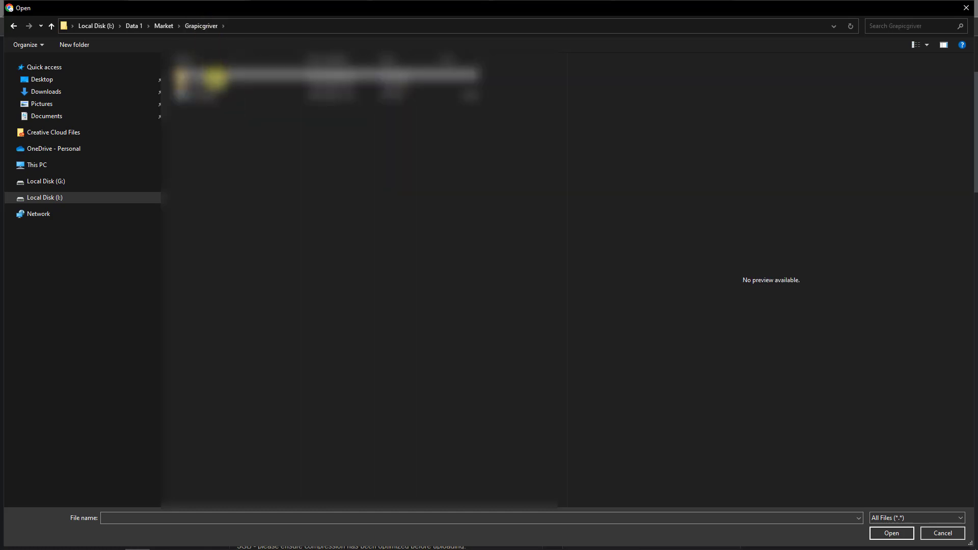
double_click(214, 76)
double_click(353, 202)
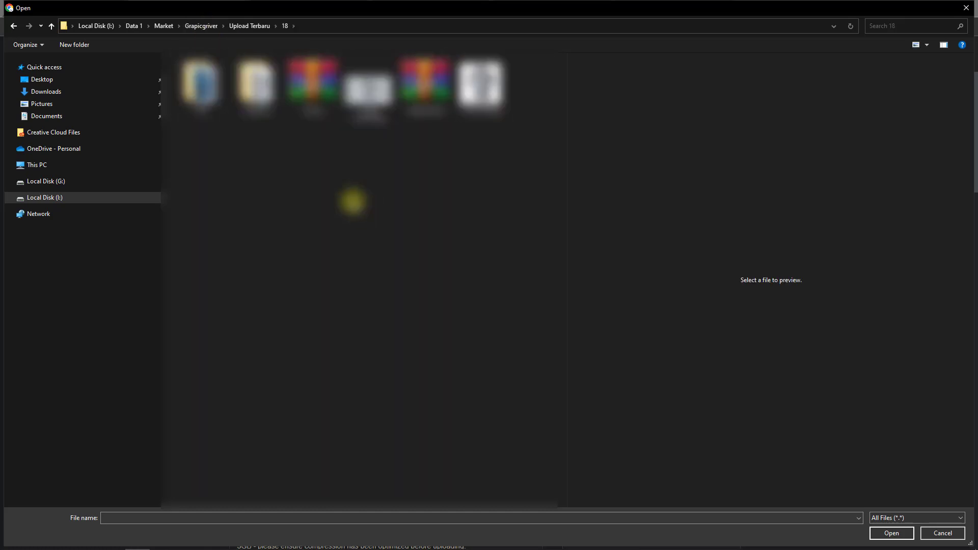
Step: Upload File.zip, Thumbnail.jpg, Image Preview.jpg and Image Set.zip together
click(313, 85)
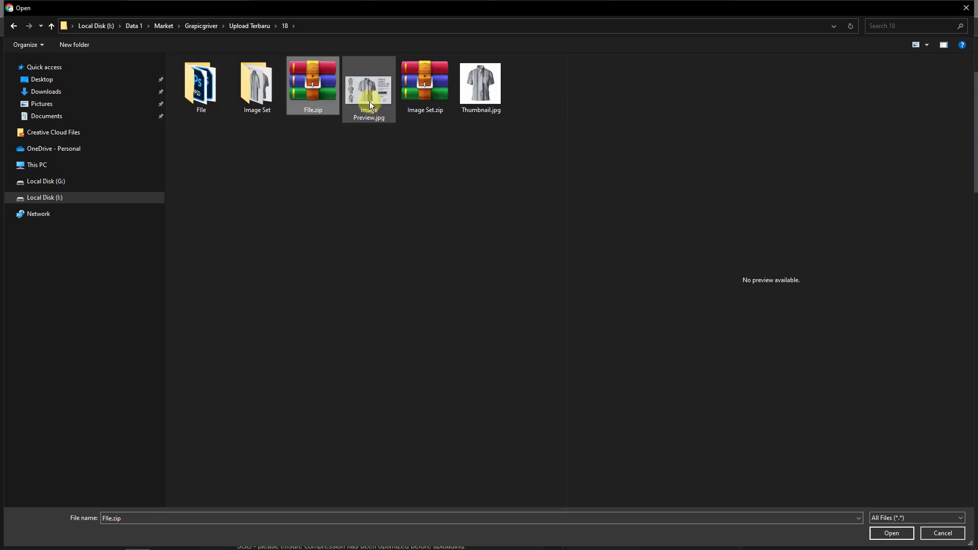
click(368, 102)
click(320, 88)
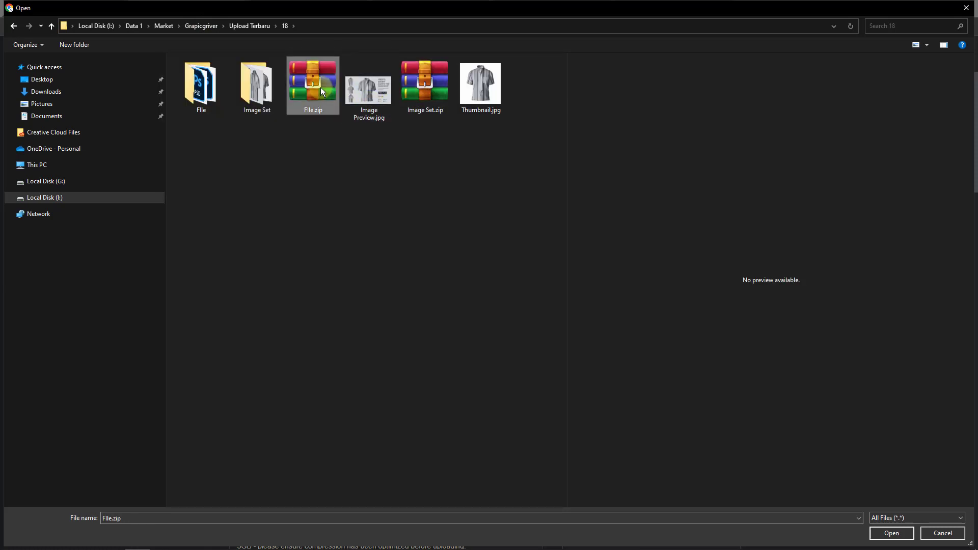
ctrl+click(359, 91)
ctrl+click(423, 88)
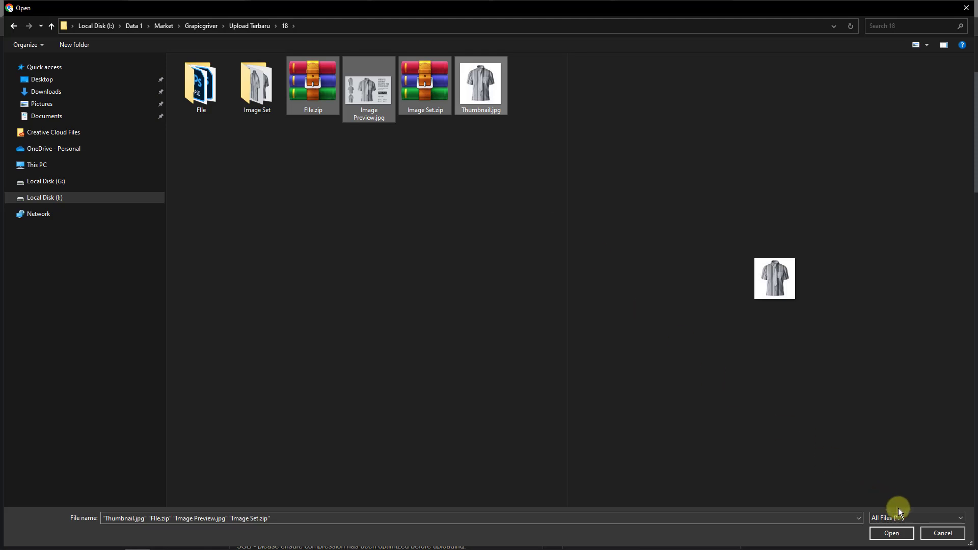
click(891, 533)
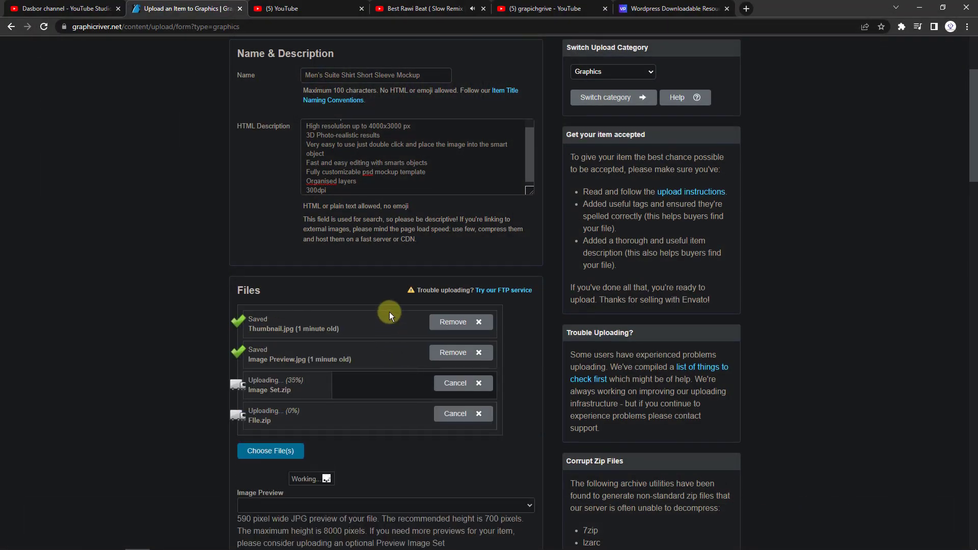
Step: File the item under Graphics, marked layered with Photoshop PSD files included
scroll(389, 311, up, 2)
scroll(389, 314, down, 3)
scroll(387, 318, down, 4)
scroll(336, 326, down, 3)
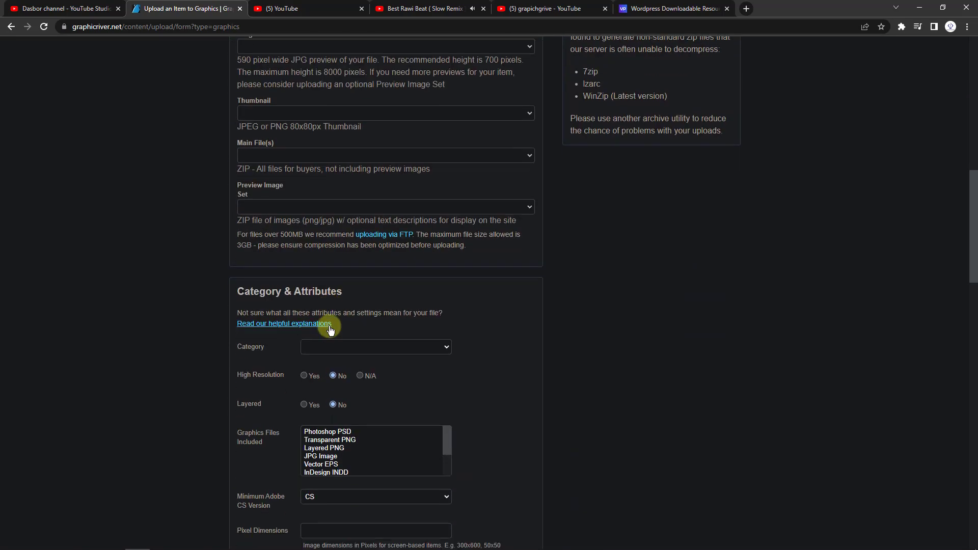
scroll(330, 330, down, 3)
click(338, 194)
click(335, 213)
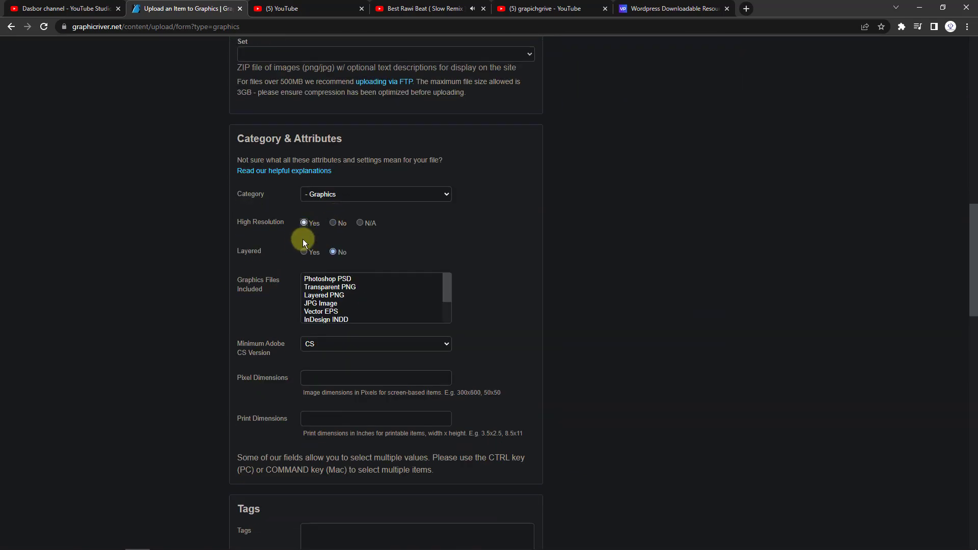
click(304, 252)
click(308, 287)
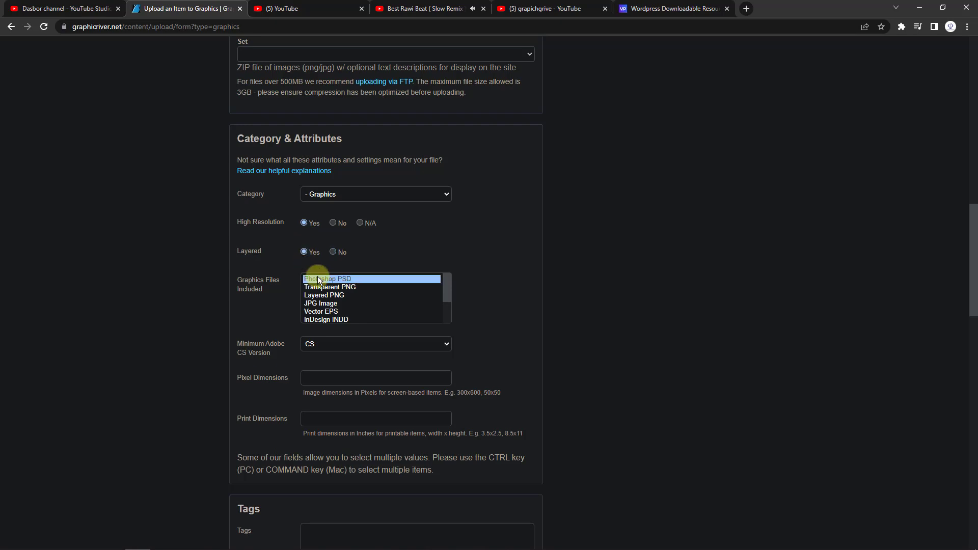
Step: Enter 4000x3000 as the item's pixel dimensions
scroll(322, 328, down, 2)
click(315, 279)
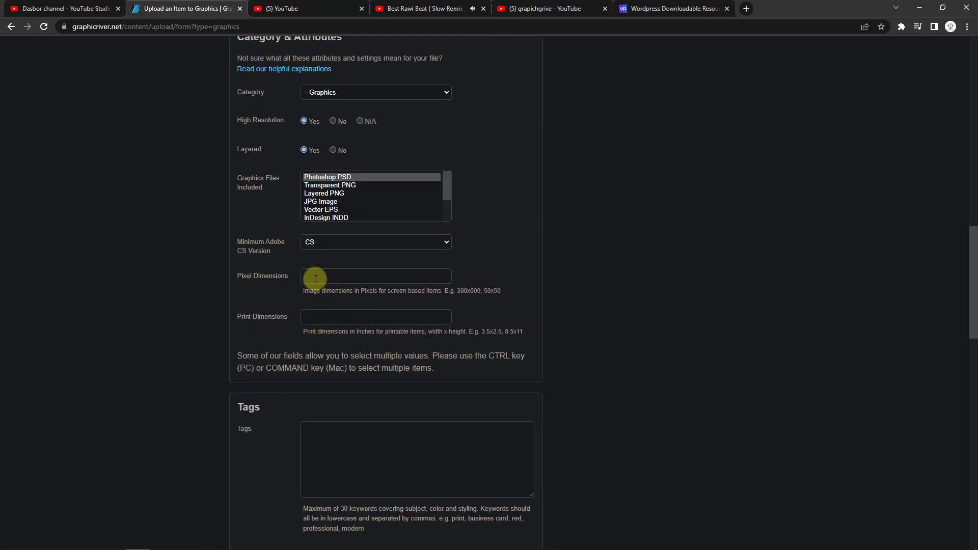
text(4000x)
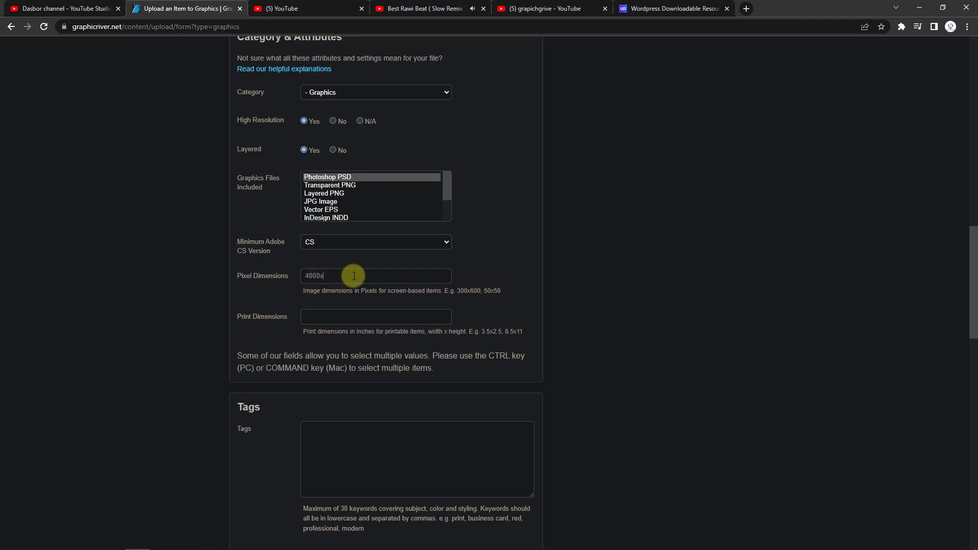
text(30)
text(00)
scroll(354, 276, down, 3)
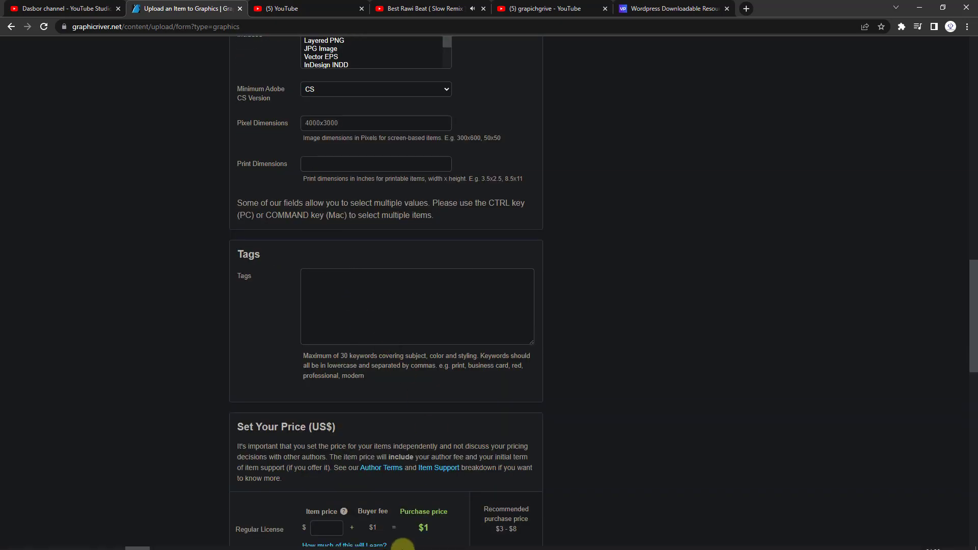
Step: Copy the tag keyword paragraph from the gr.txt notes
click(214, 540)
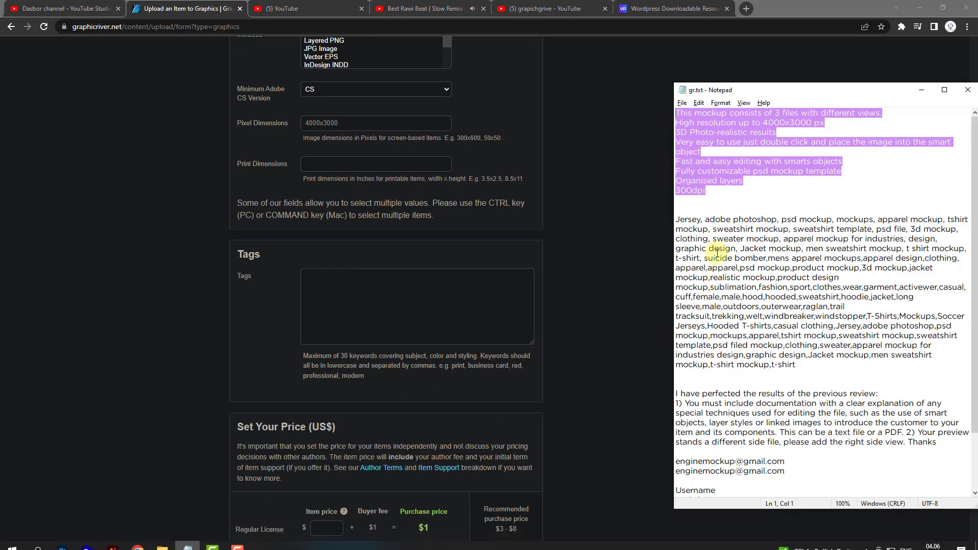
click(798, 365)
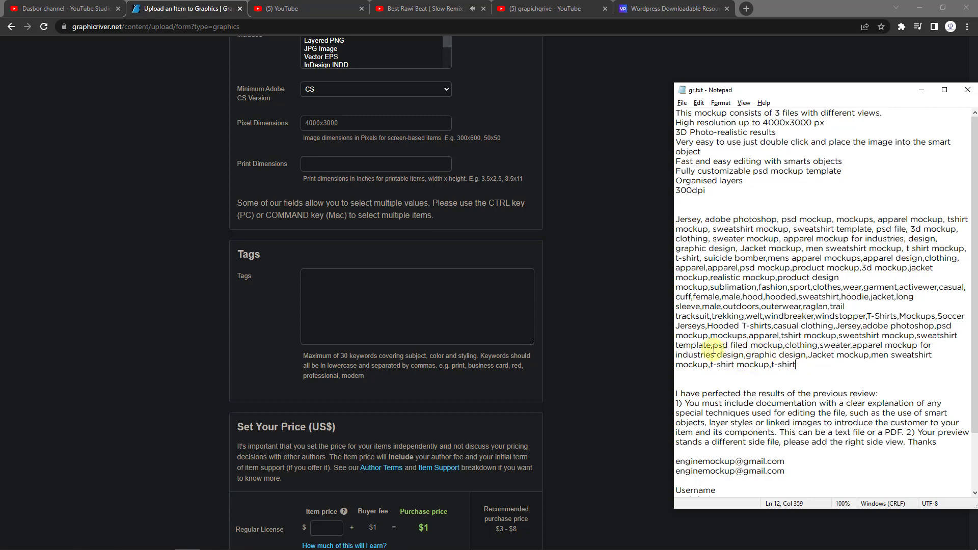
drag(711, 344, 657, 218)
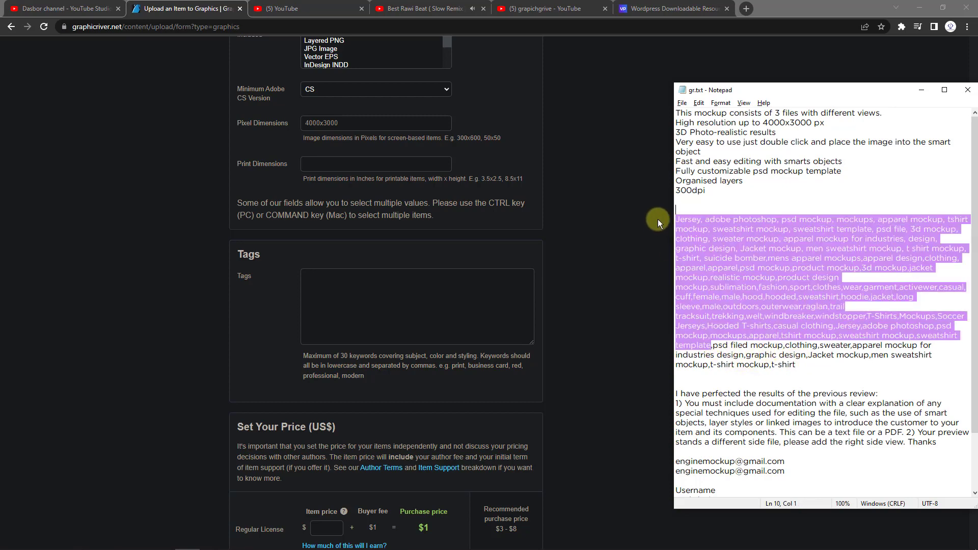
right_click(690, 244)
click(712, 275)
Step: Paste the keywords into Tags and remove the blank line before Jersey
click(369, 282)
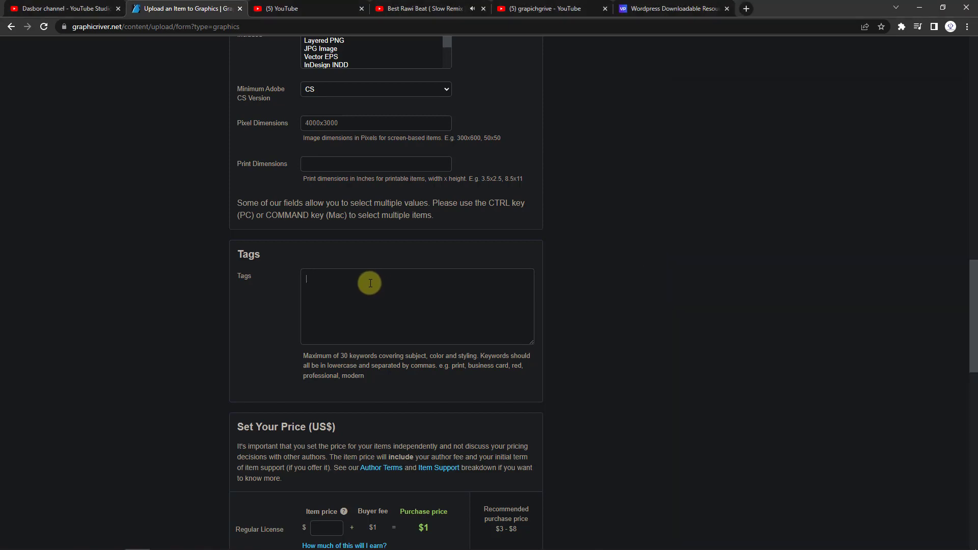
right_click(369, 283)
click(397, 363)
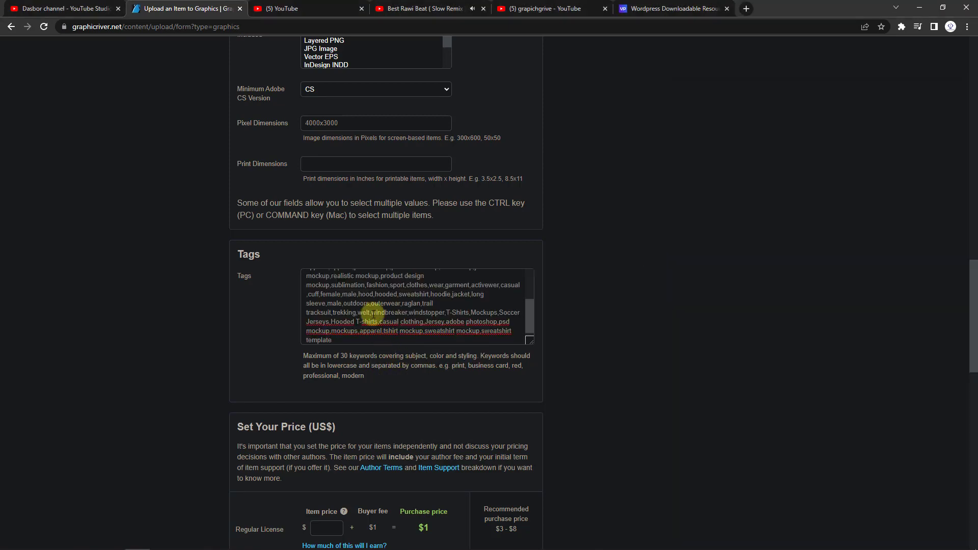
scroll(372, 315, up, 5)
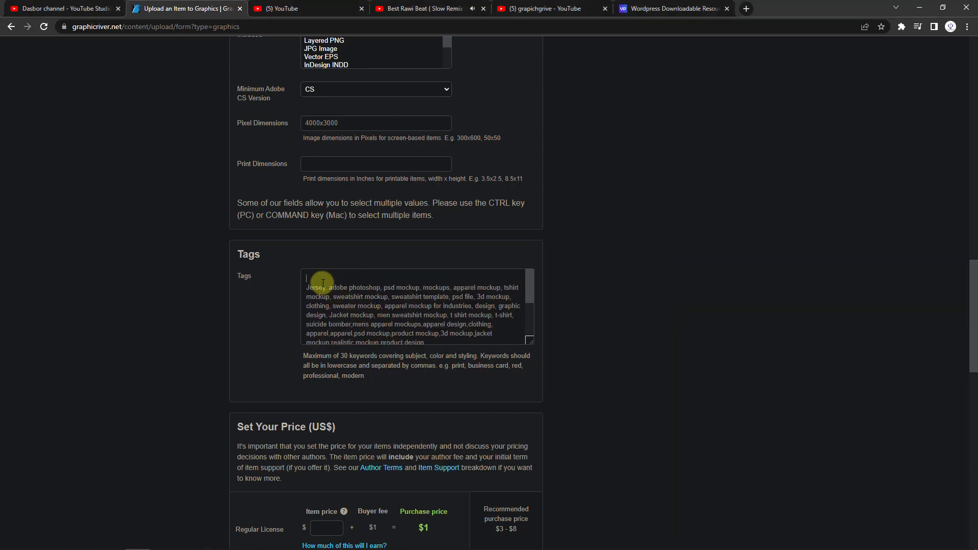
click(307, 289)
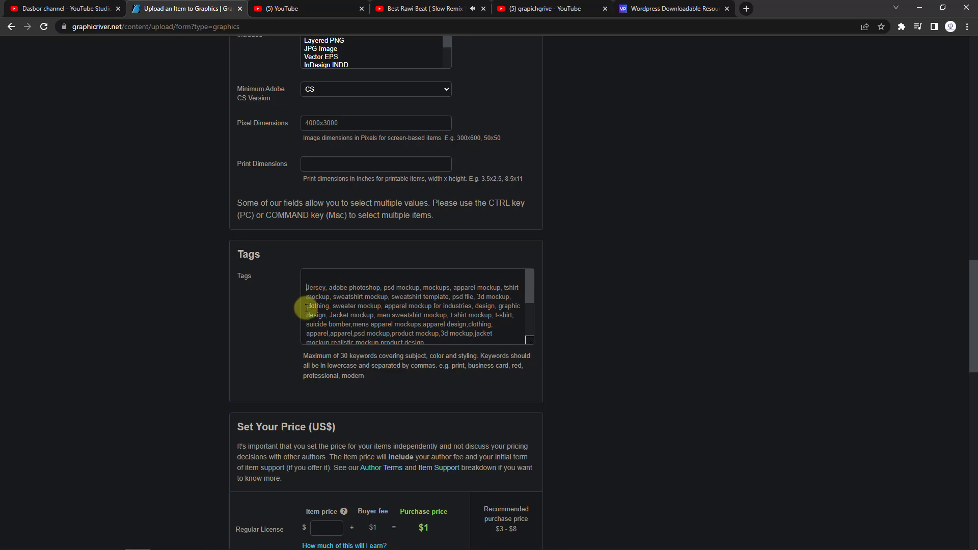
key(BackSpace)
scroll(306, 309, down, 2)
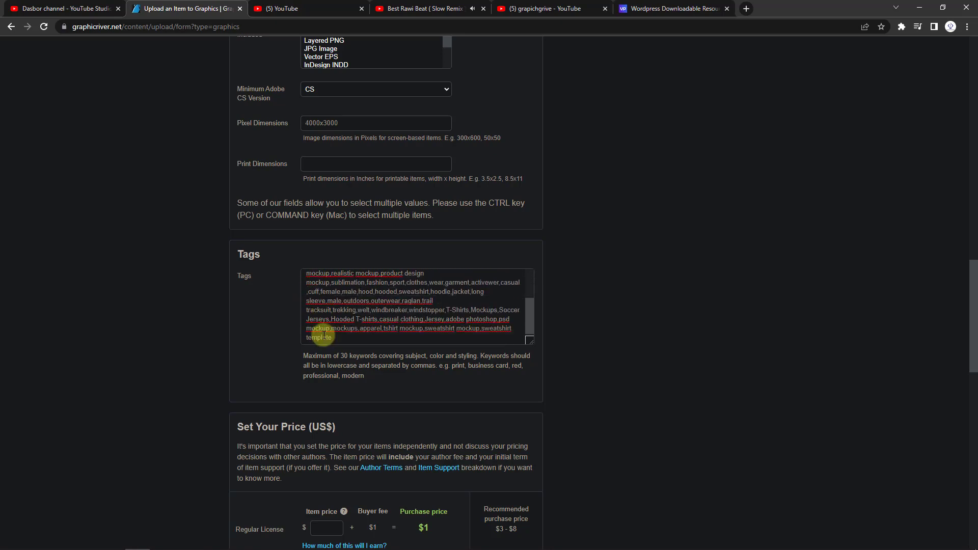
scroll(318, 346, down, 4)
Step: Set item prices to $13 for Regular License and $30 for Extended License
click(328, 325)
text(1)
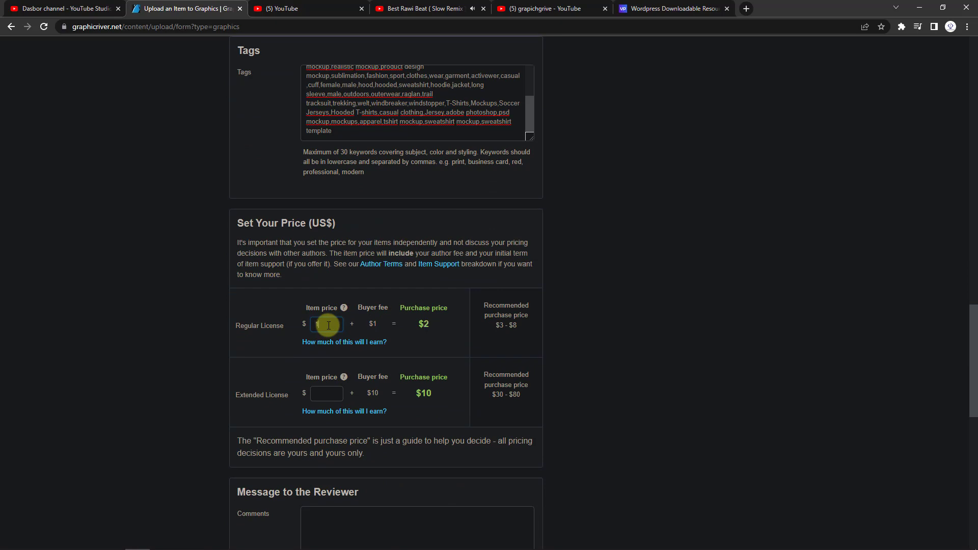
text(3)
click(327, 397)
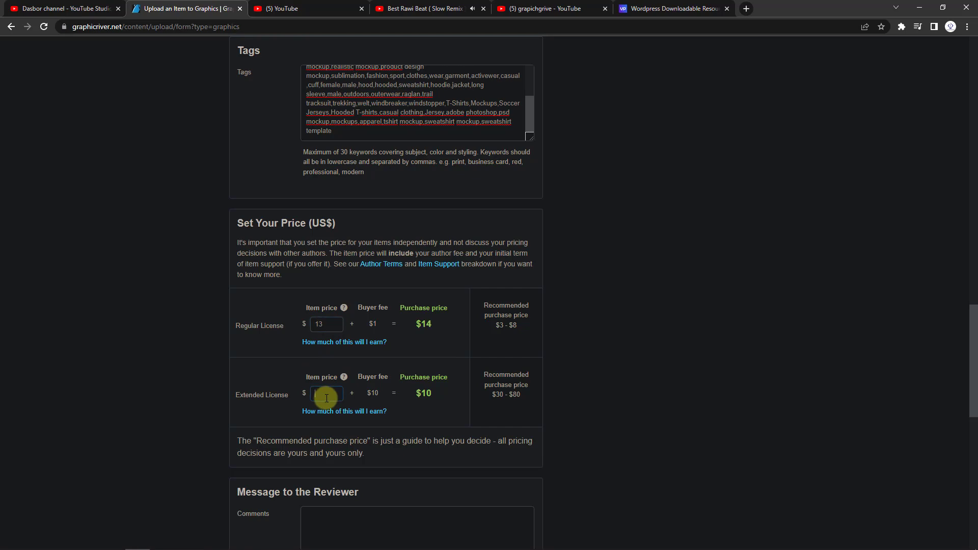
text(30)
scroll(332, 390, down, 4)
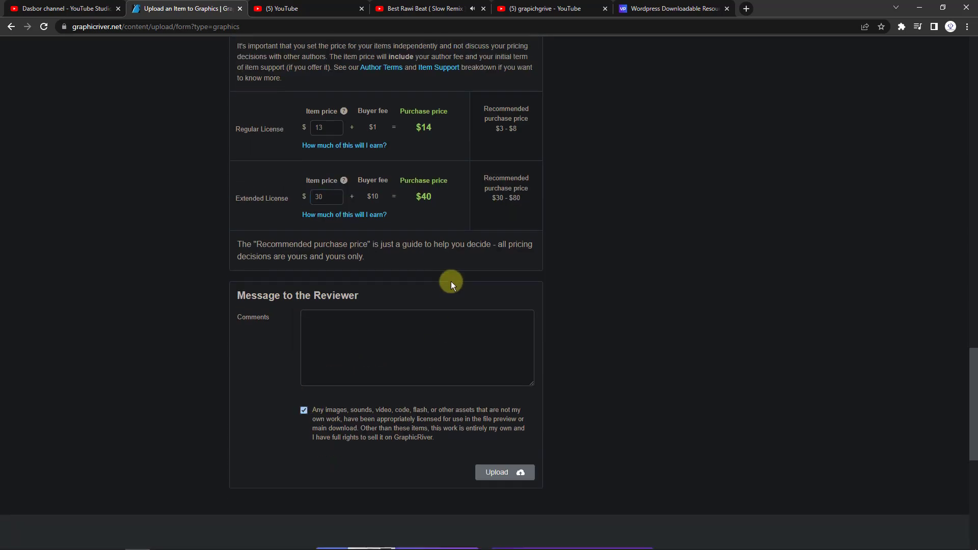
scroll(449, 280, up, 7)
Step: Assign Image Preview.jpg, Thumbnail.jpg and Image Set.zip to the preview, thumbnail and image-set slots
scroll(422, 247, up, 4)
scroll(400, 235, up, 2)
scroll(380, 264, up, 4)
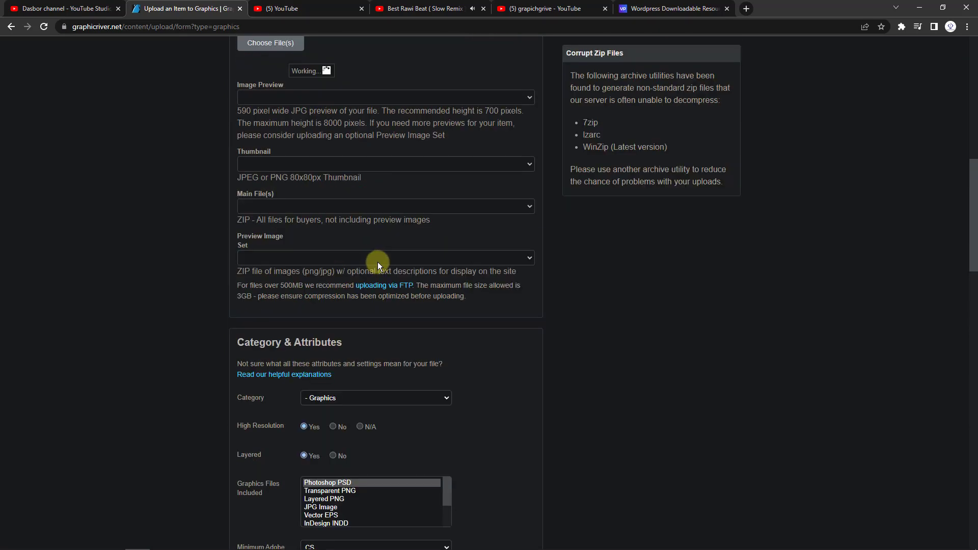
scroll(369, 265, down, 3)
scroll(358, 318, up, 5)
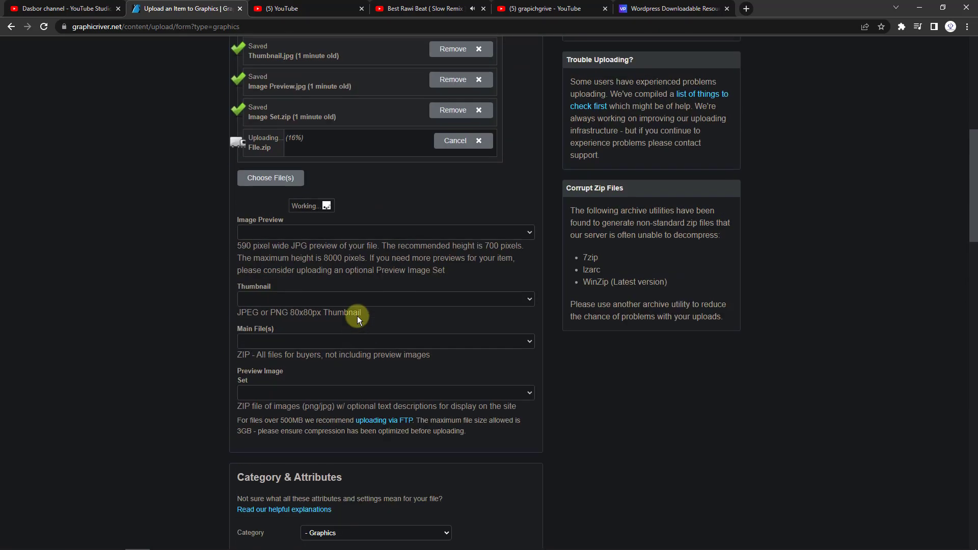
scroll(357, 316, up, 1)
scroll(326, 331, up, 1)
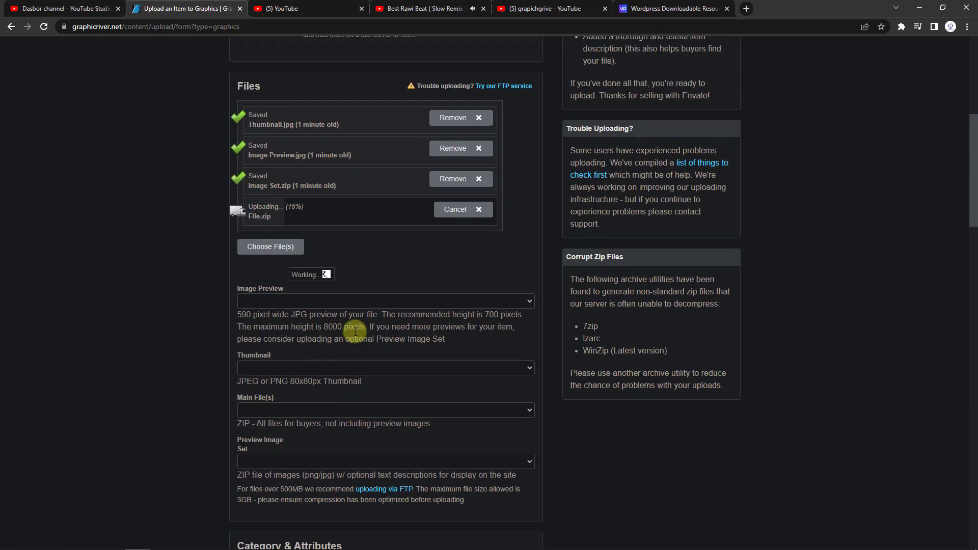
click(258, 298)
click(261, 331)
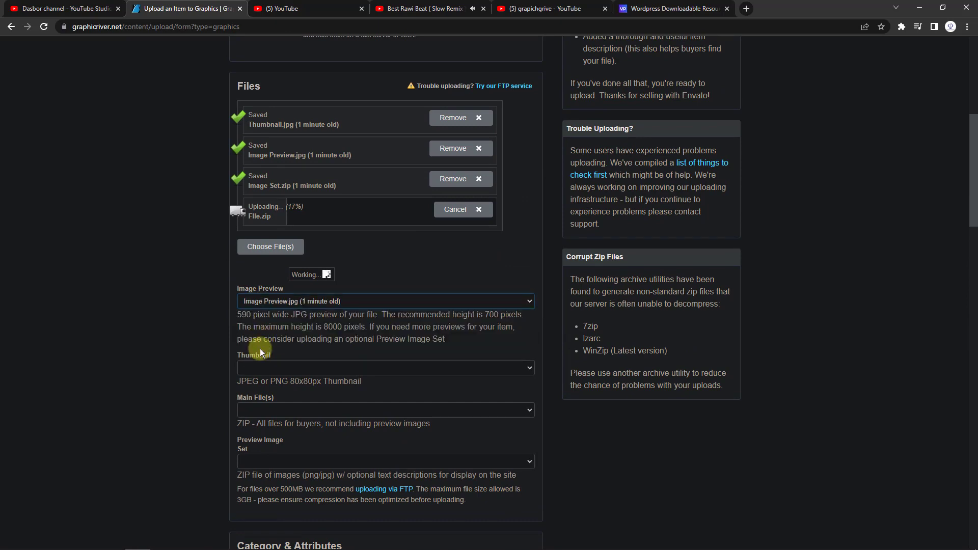
click(260, 364)
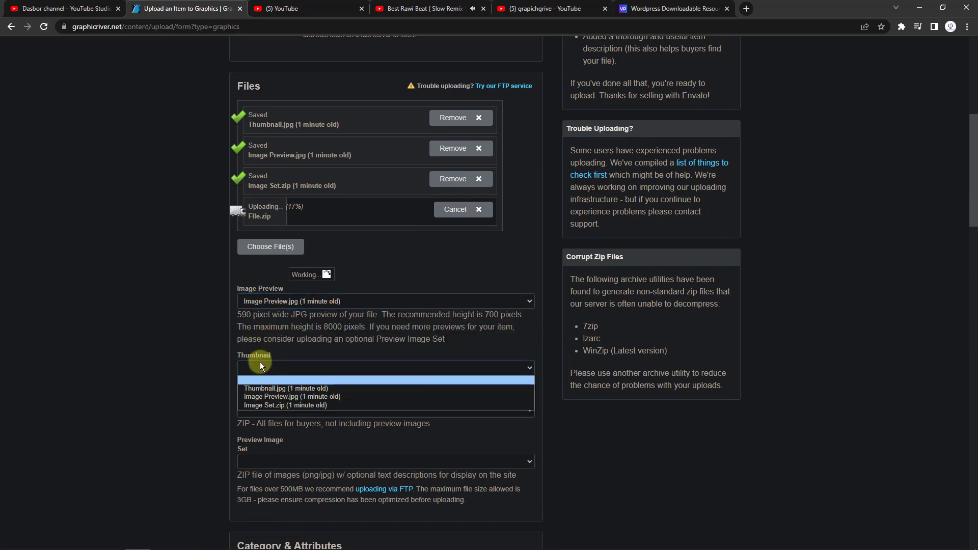
click(257, 389)
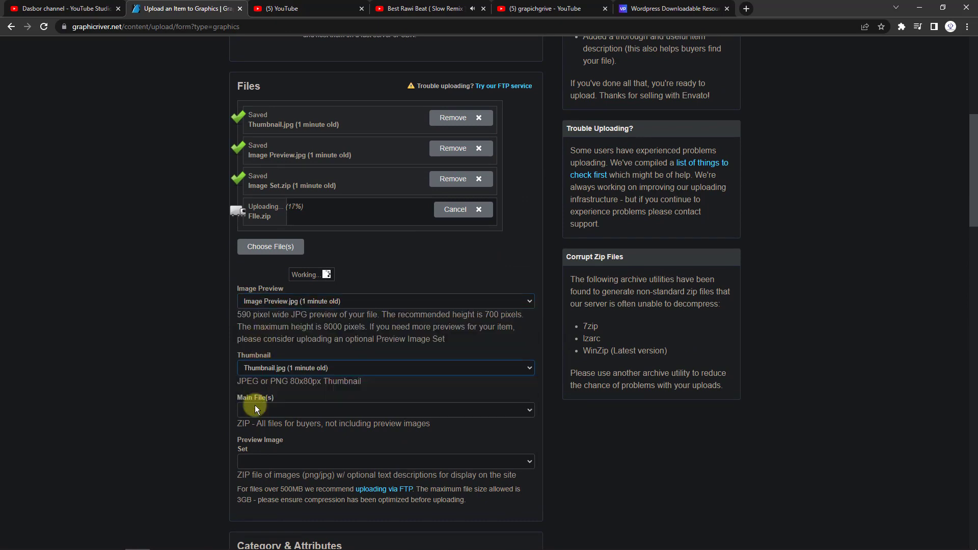
click(251, 466)
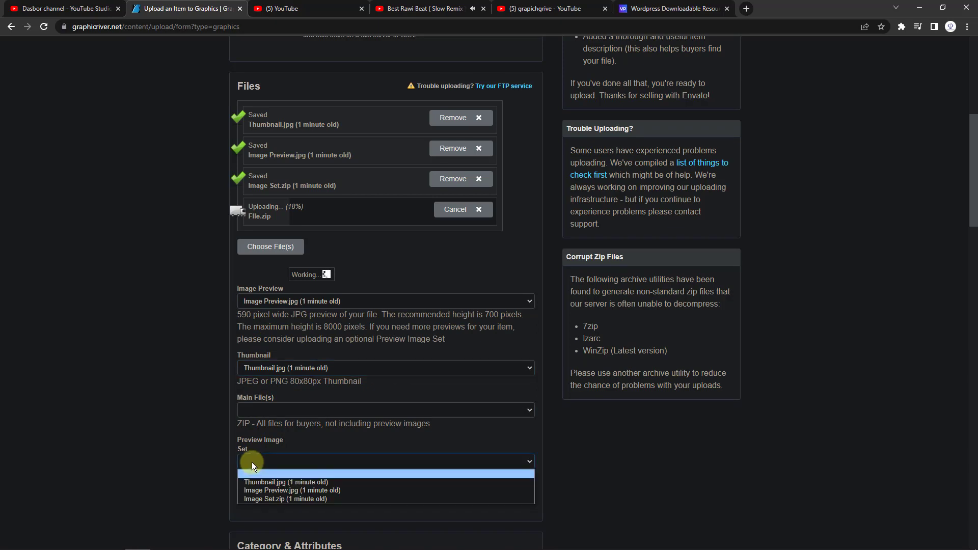
click(254, 498)
scroll(373, 250, up, 1)
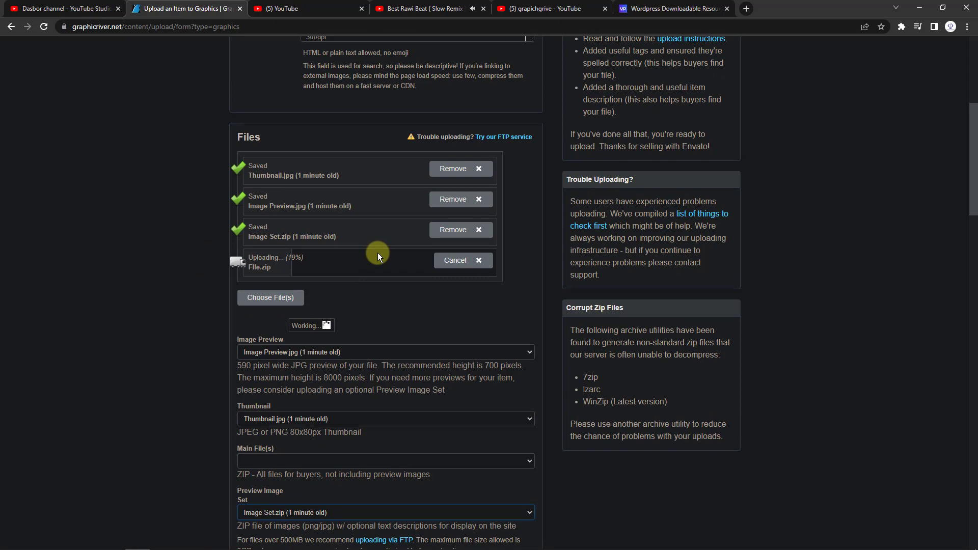
Step: Wait until File.zip finishes uploading and shows Saved
scroll(380, 244, up, 2)
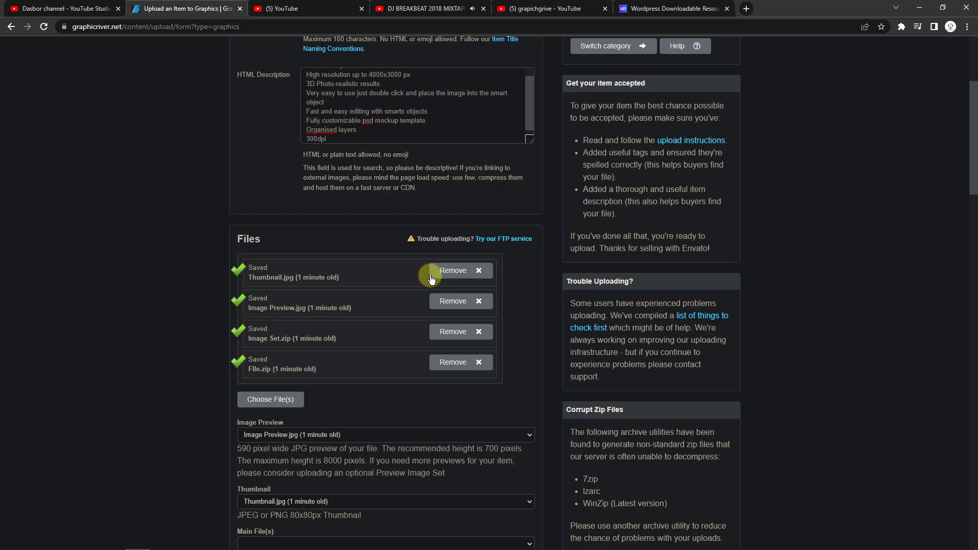
Step: Select File.zip as the item's main file
scroll(212, 393, down, 2)
click(317, 442)
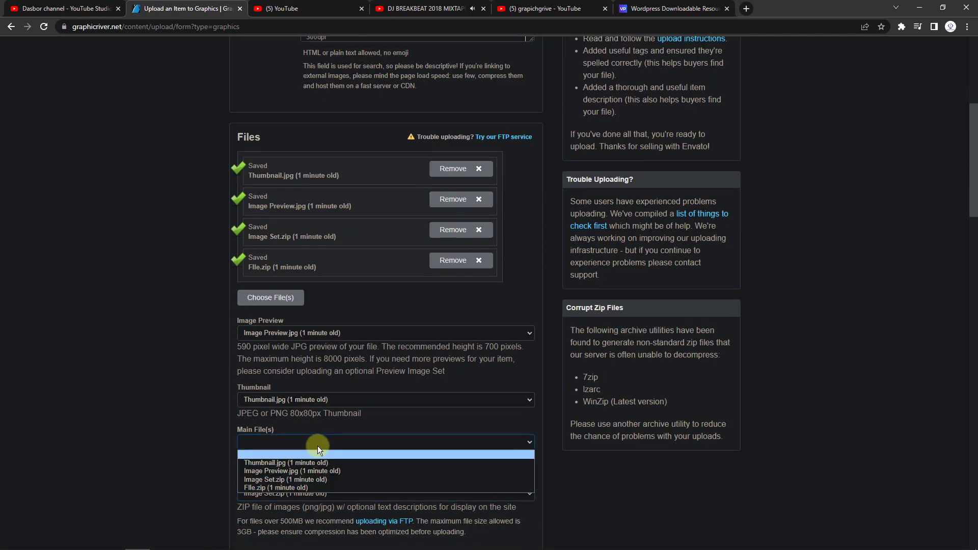
click(304, 488)
scroll(353, 319, up, 1)
scroll(353, 319, up, 5)
scroll(353, 308, up, 3)
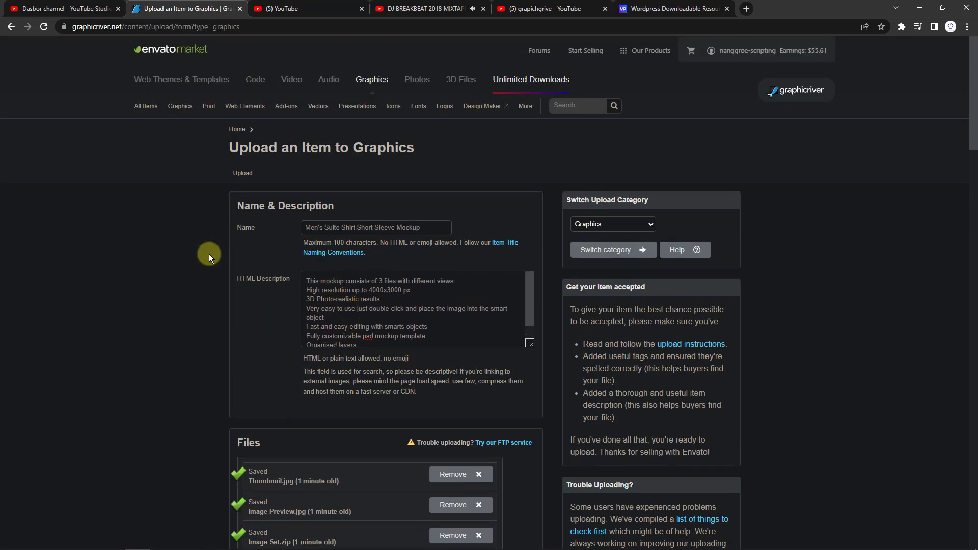
Step: Submit the upload form, which is rejected for a disallowed character in tag names
scroll(394, 321, down, 3)
scroll(266, 319, down, 5)
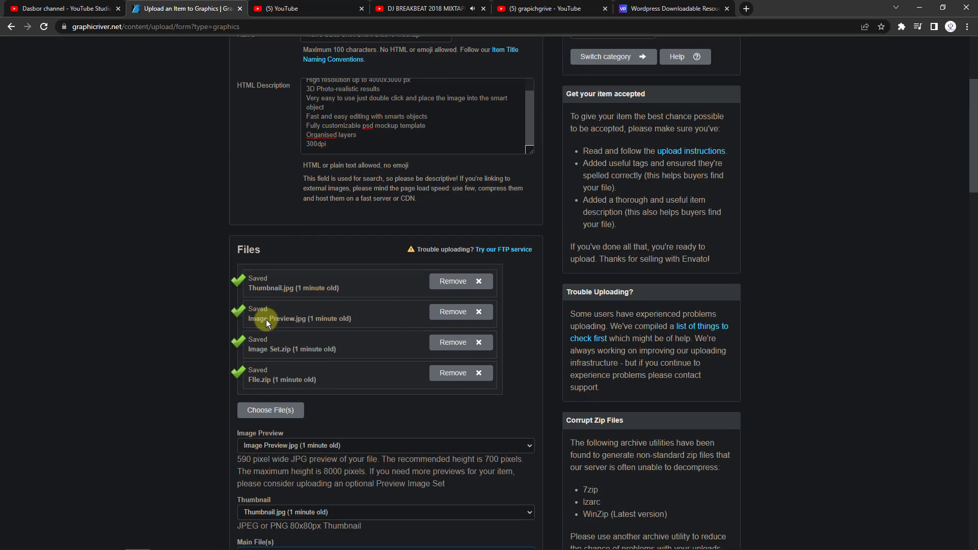
scroll(266, 320, down, 3)
scroll(275, 328, down, 3)
scroll(276, 328, down, 5)
scroll(276, 327, down, 3)
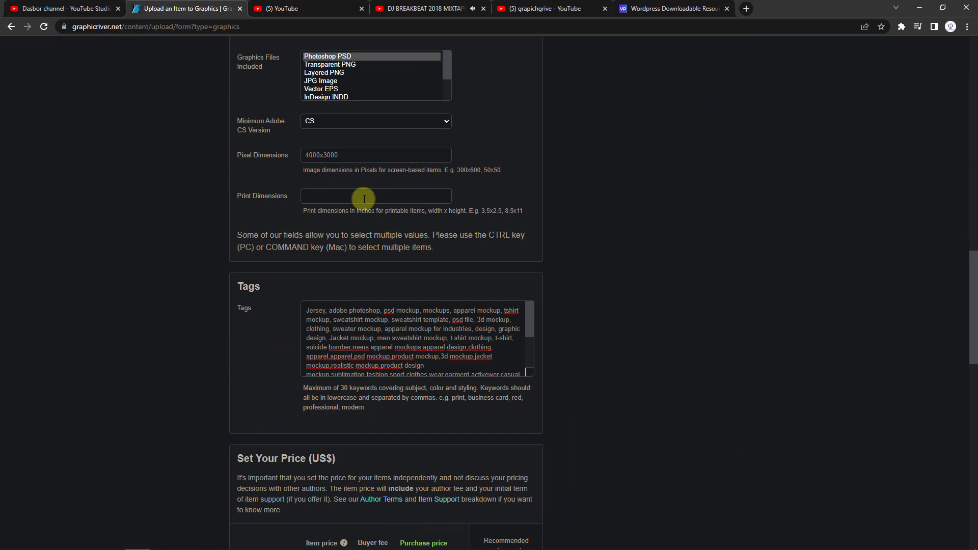
scroll(310, 237, up, 1)
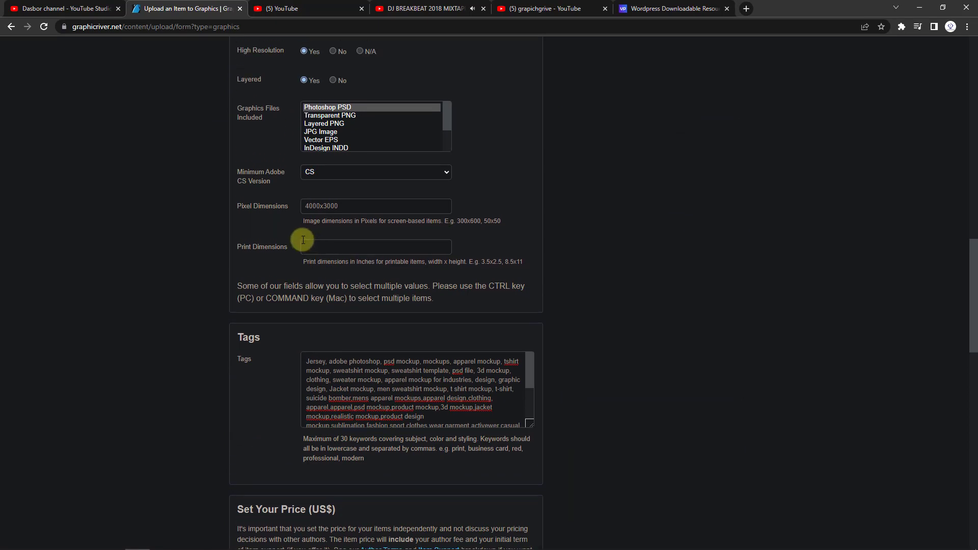
scroll(301, 245, down, 4)
scroll(293, 251, down, 4)
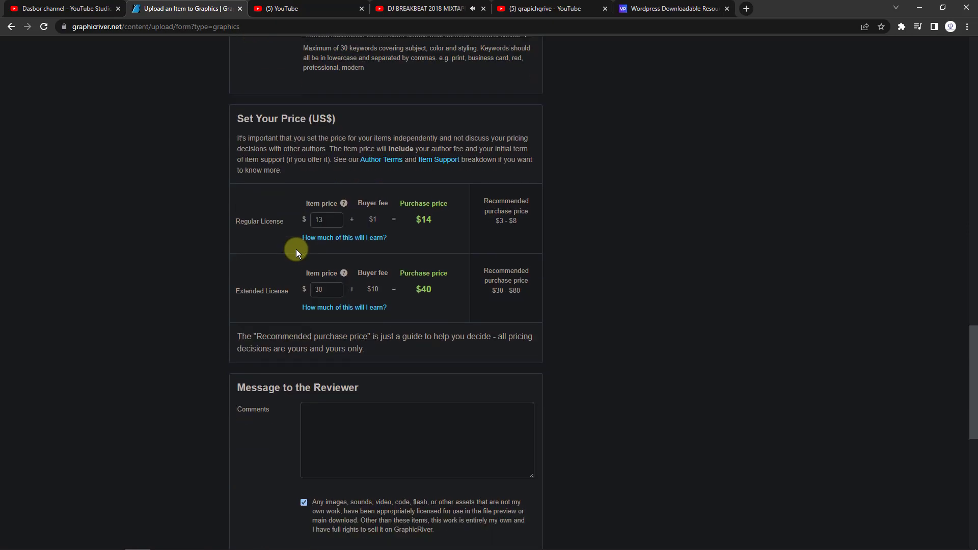
scroll(292, 250, down, 2)
click(498, 446)
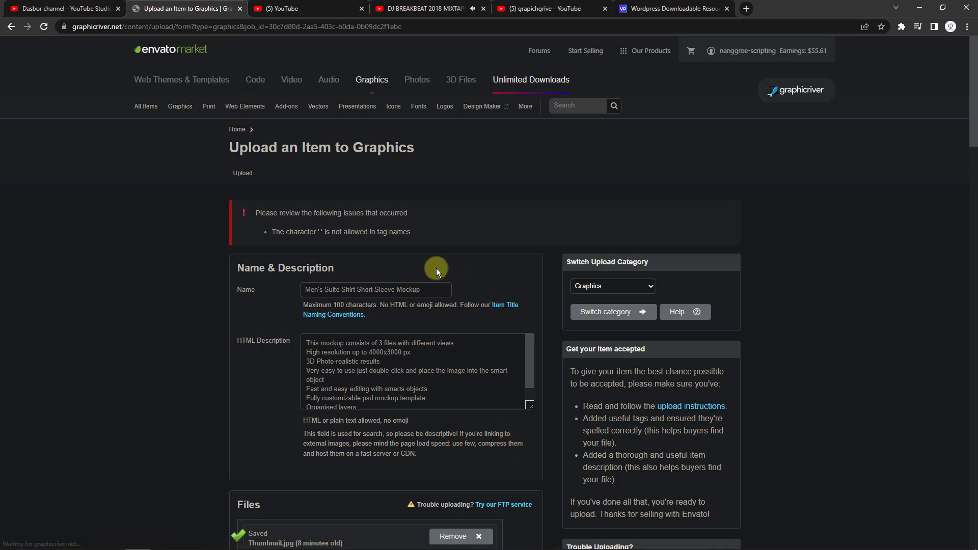
Step: Remove the apostrophe so the name reads 'Mens Suite Shirt Short Sleeve Mockup'
scroll(352, 323, down, 3)
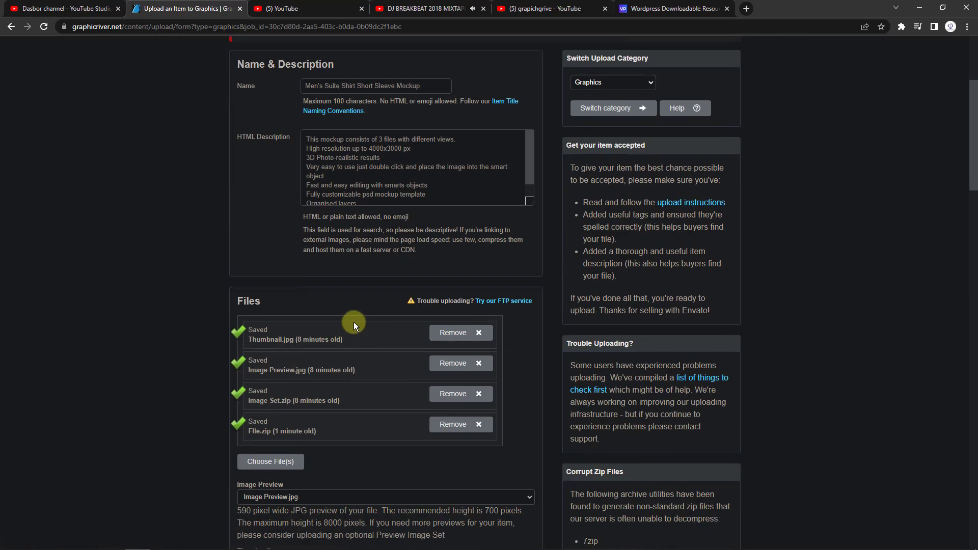
scroll(353, 322, down, 5)
scroll(329, 326, down, 5)
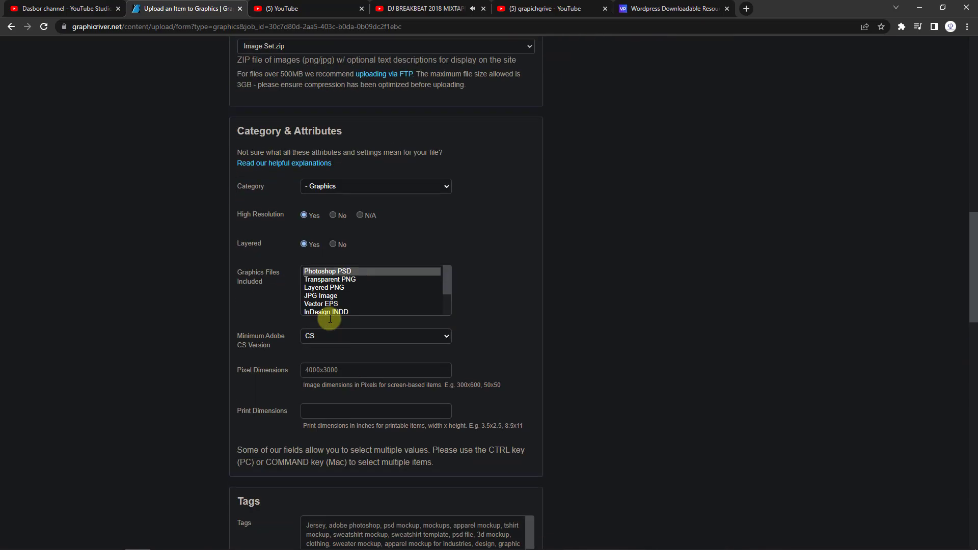
scroll(330, 336, down, 4)
scroll(330, 342, up, 4)
scroll(327, 260, up, 8)
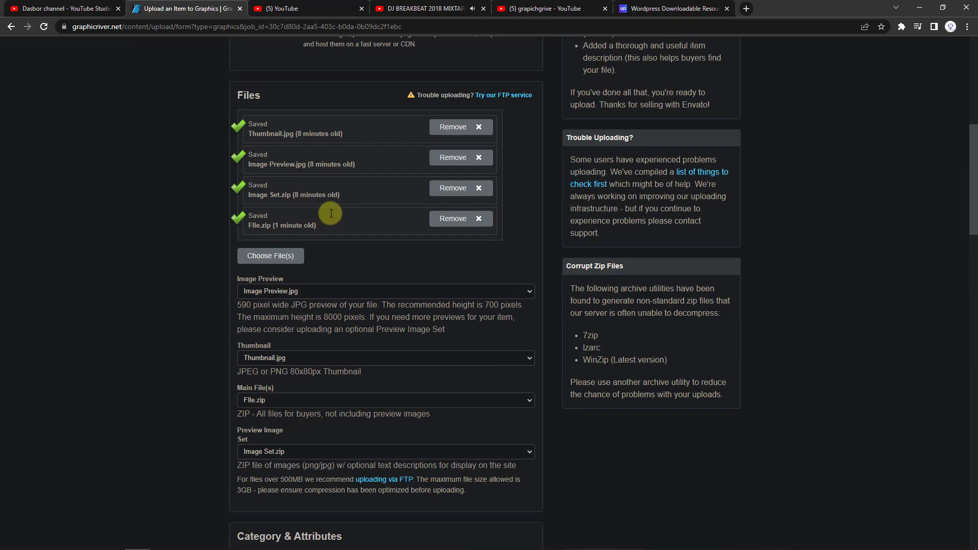
scroll(328, 234, up, 4)
scroll(330, 210, up, 3)
scroll(331, 210, up, 1)
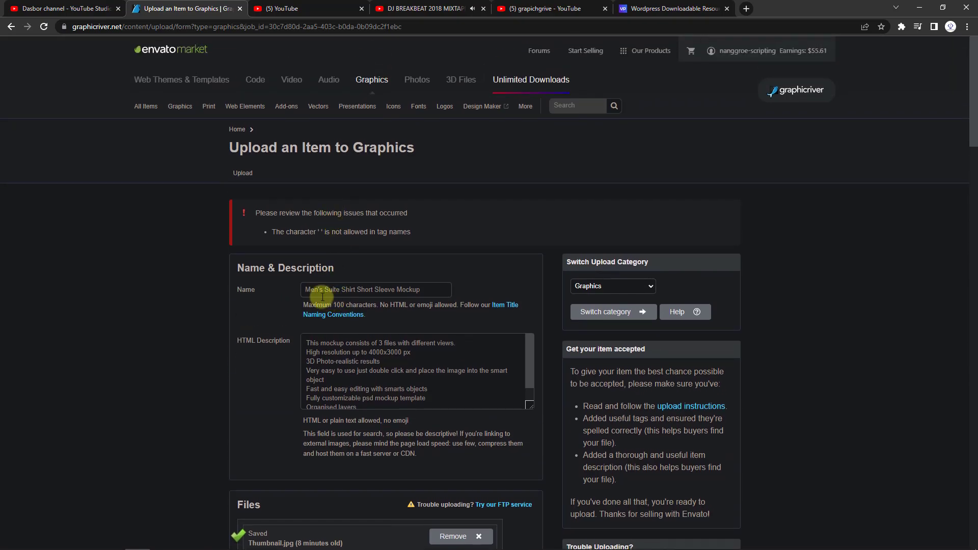
click(320, 289)
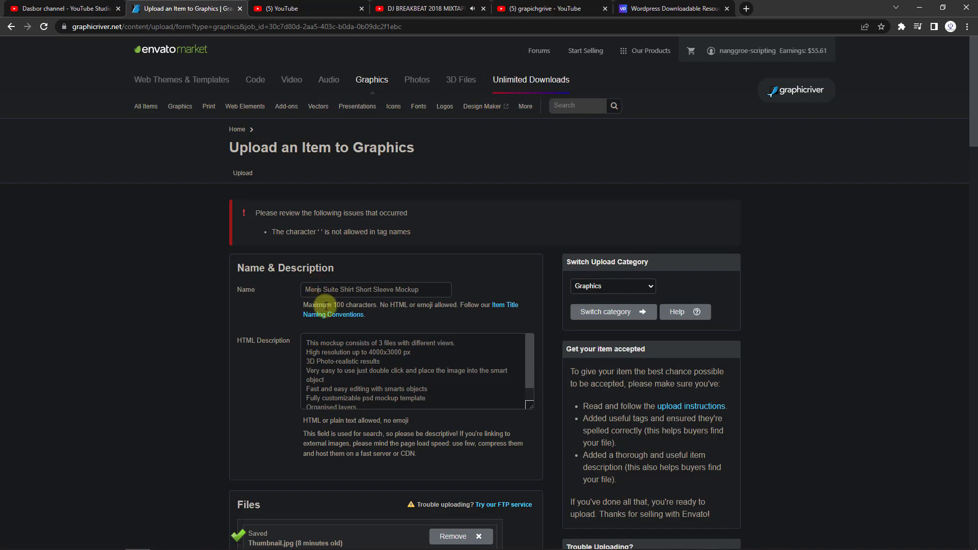
Step: Resubmit the form, which now reports too many tags (maximum 30)
scroll(270, 291, down, 5)
scroll(264, 291, down, 1)
scroll(282, 228, down, 9)
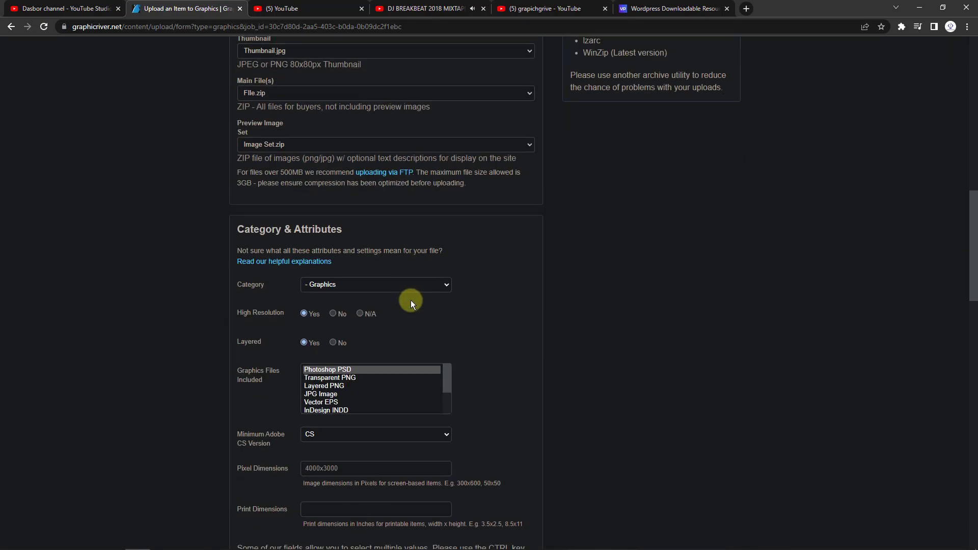
scroll(410, 301, down, 9)
scroll(390, 335, down, 7)
scroll(388, 356, down, 1)
click(502, 253)
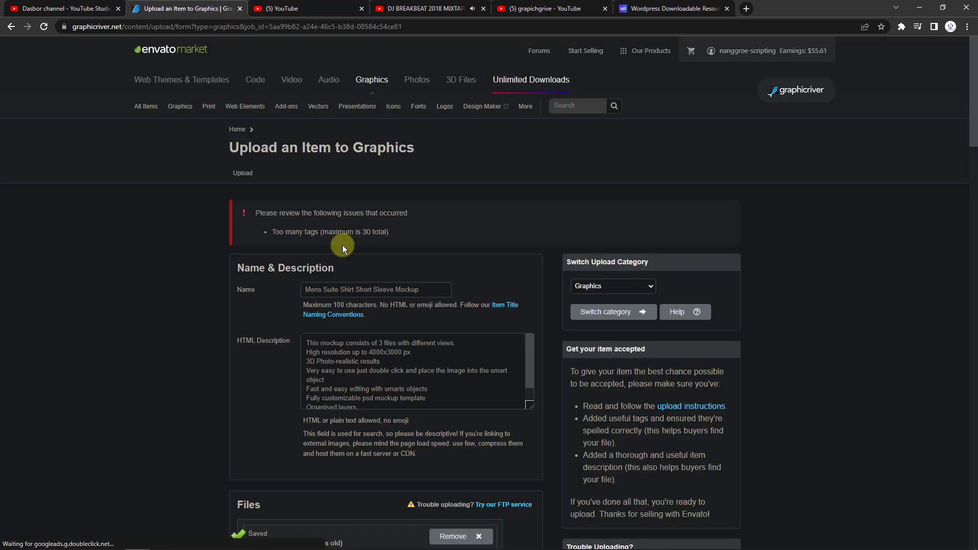
Step: Delete the excess tags so the Tags list ends at 'product design'
scroll(347, 273, down, 4)
scroll(381, 330, down, 3)
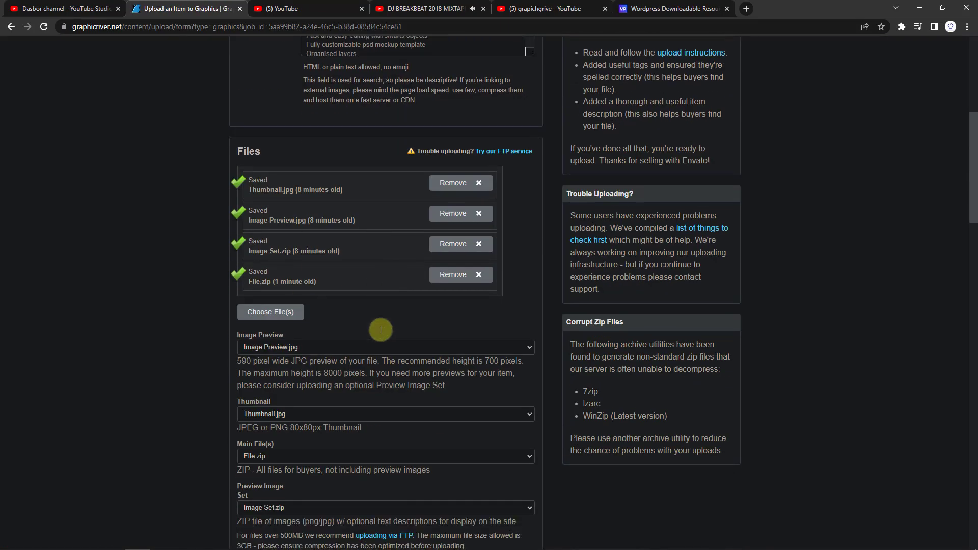
scroll(382, 330, down, 6)
scroll(372, 311, down, 4)
scroll(362, 335, down, 1)
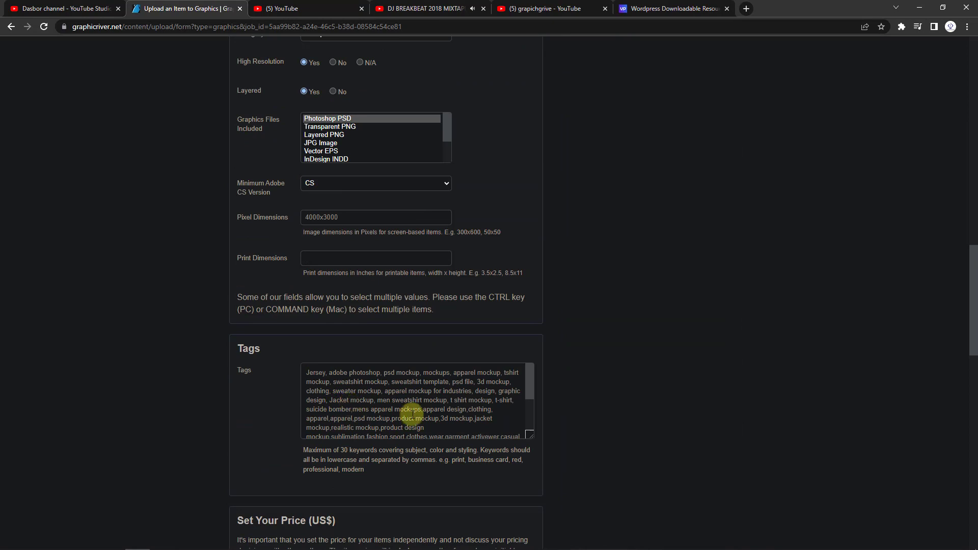
scroll(323, 423, down, 1)
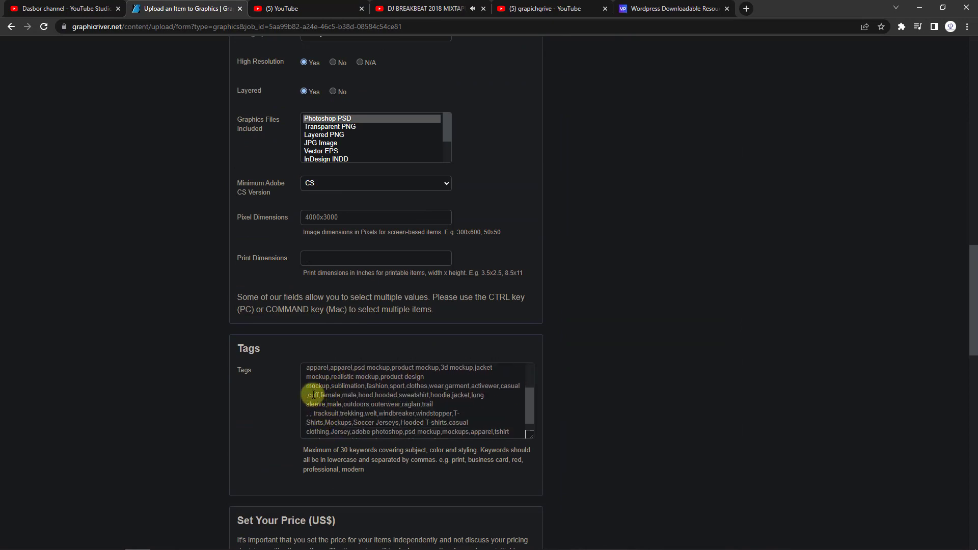
drag(307, 388, 458, 442)
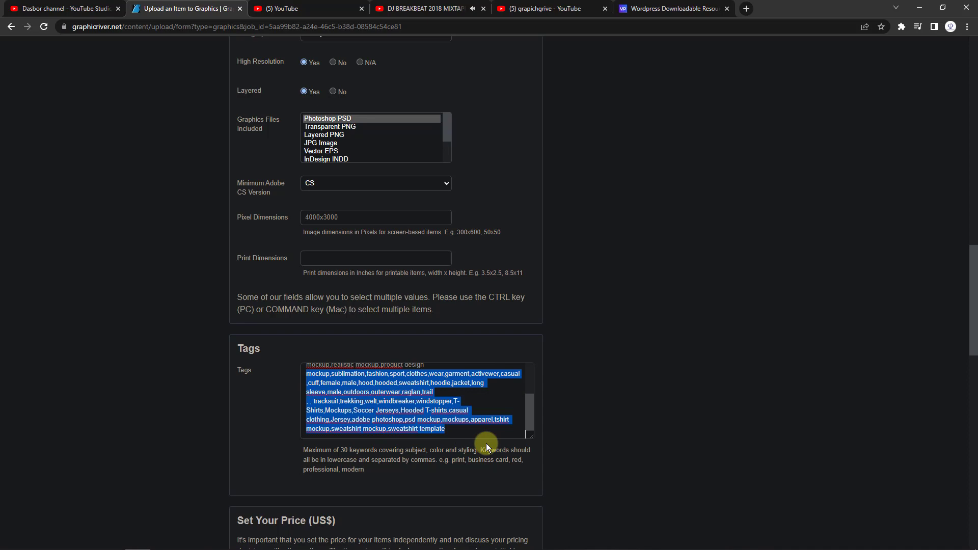
key(BackSpace)
Step: Resubmit the shirt mockup upload form
scroll(486, 443, down, 3)
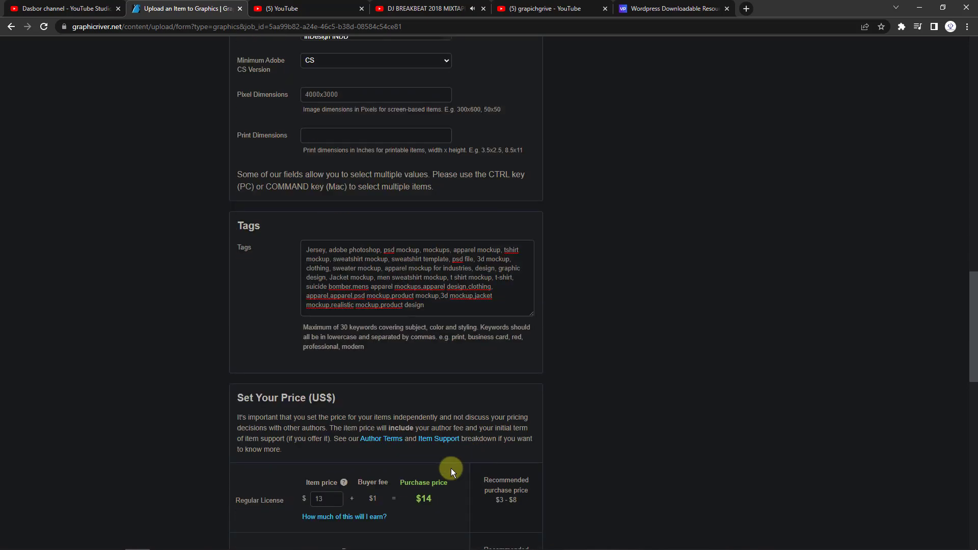
scroll(451, 469, down, 4)
scroll(273, 429, down, 6)
scroll(368, 402, down, 2)
click(493, 151)
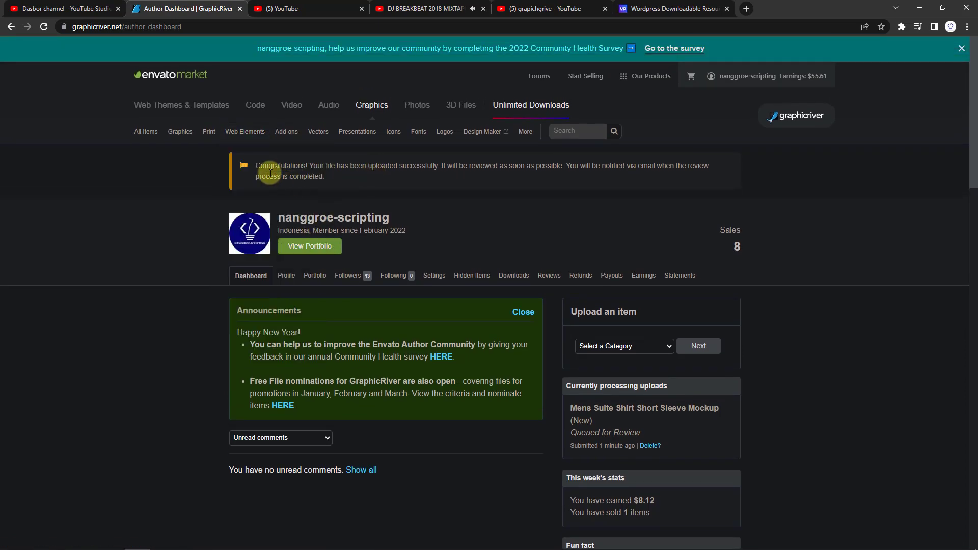
Step: Highlight the congratulations message confirming the Mens Suite Shirt Short Sleeve Mockup upload
drag(258, 167, 421, 192)
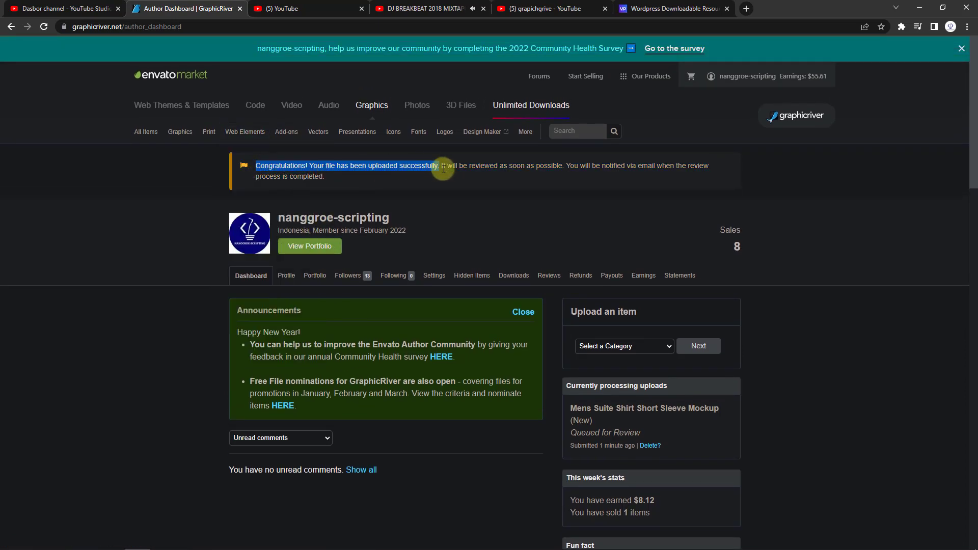